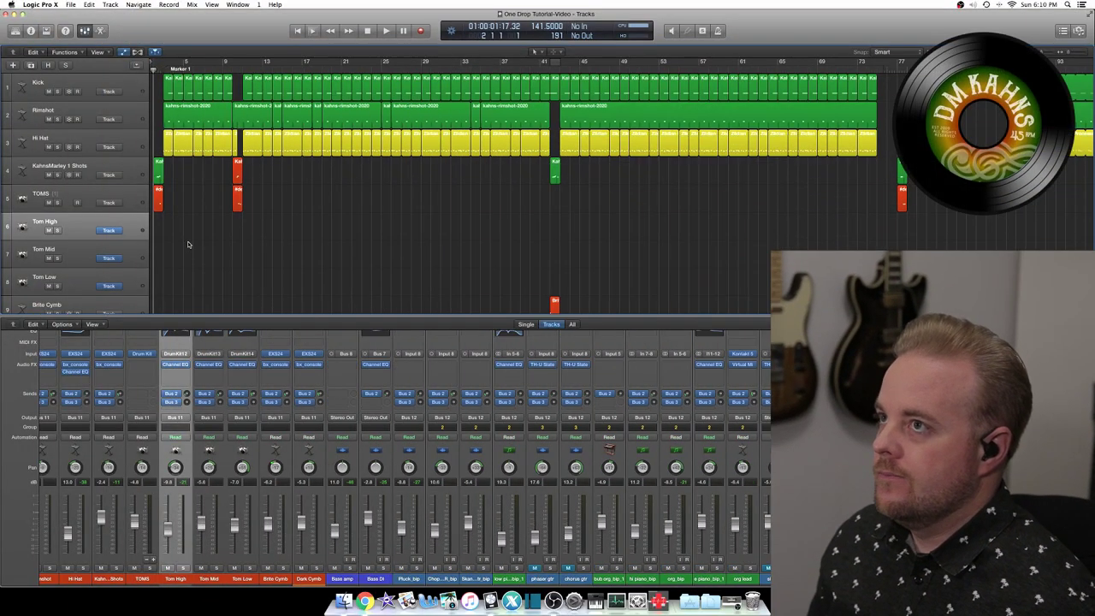
- Play the full arrangement from bar 2 to about bar 18
key("space")
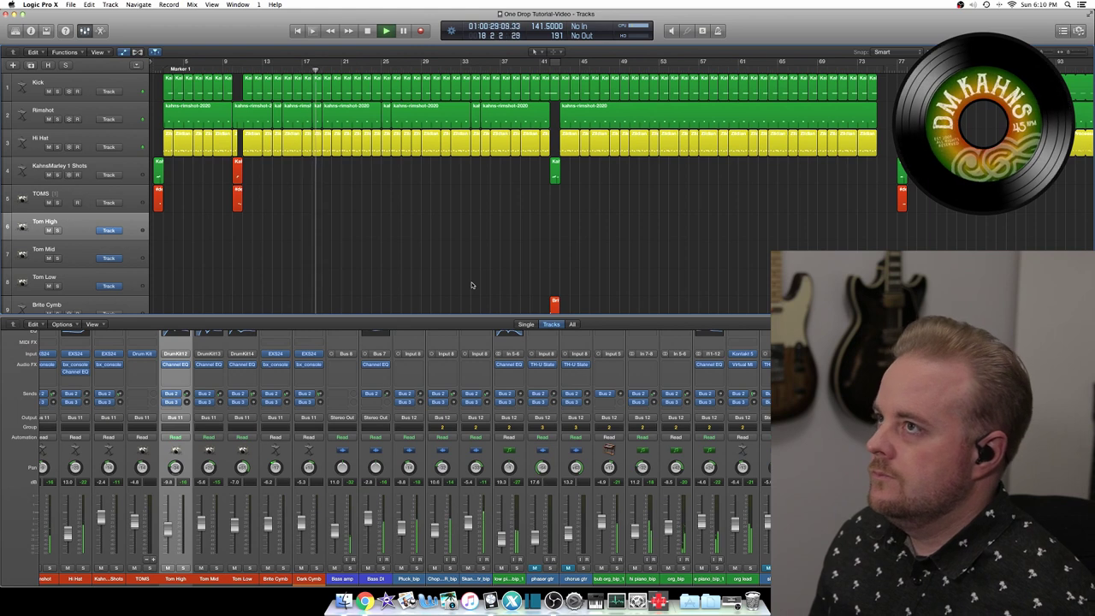
key("space")
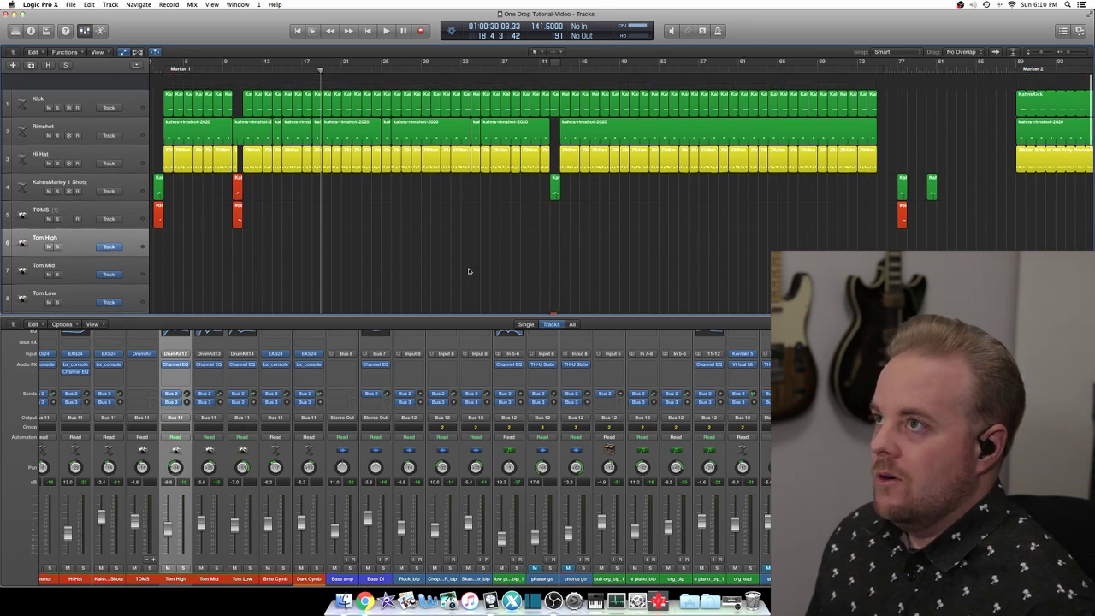
- Solo the Kick, Rimshot, Hi Hat, KahnsMarley 1 Shots and TOMS tracks
left_click(57, 91)
left_click(57, 119)
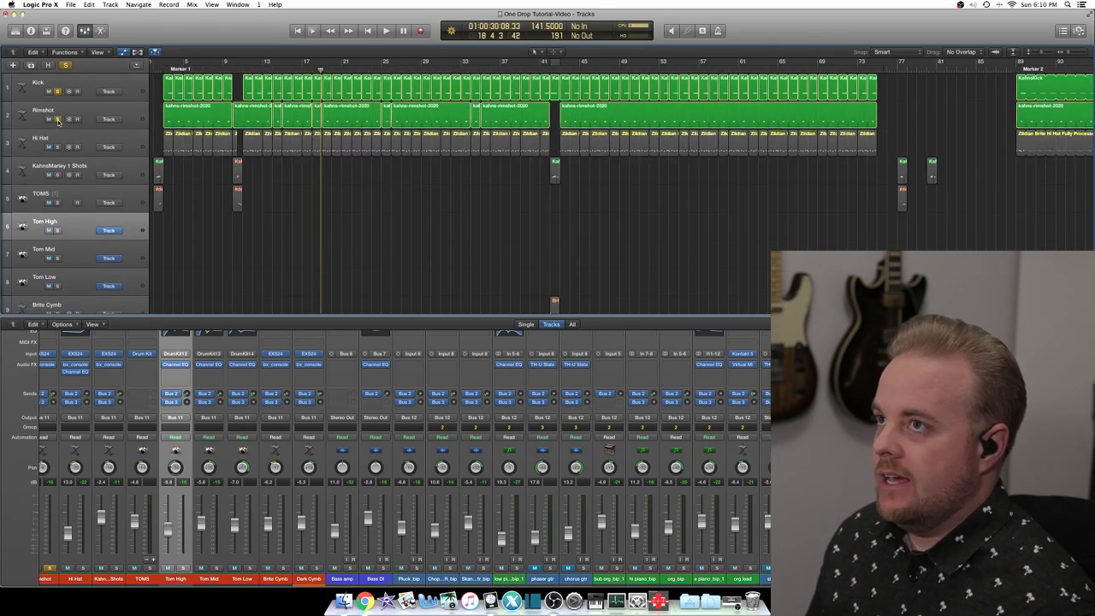
left_click(57, 148)
left_click(57, 174)
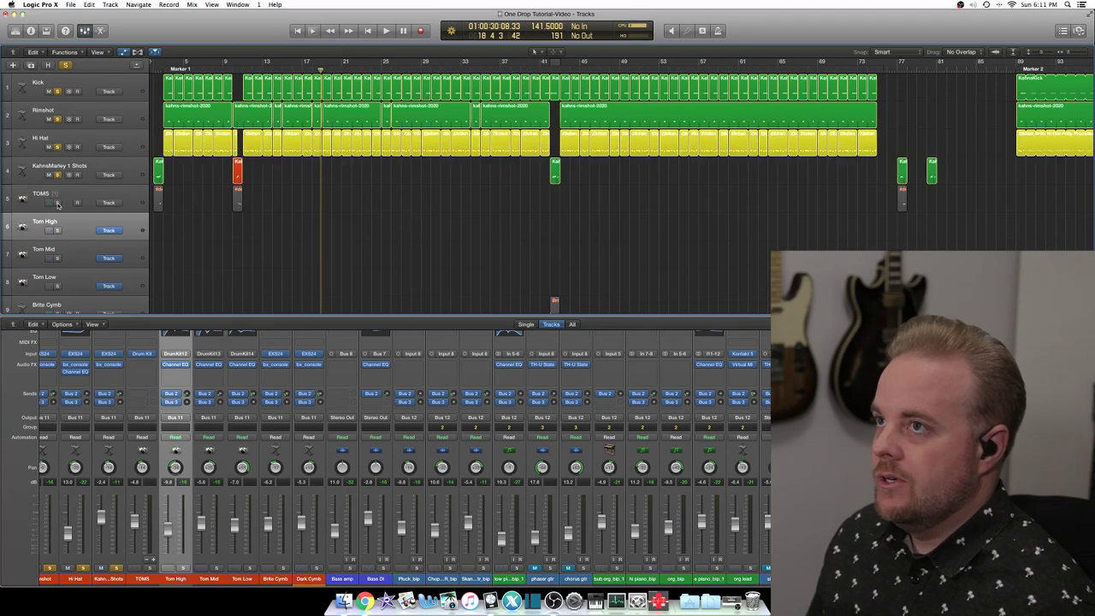
left_click(58, 202)
- Play the soloed drum tracks from bar 2 to about bar 11, and clear all solos
left_click(154, 71)
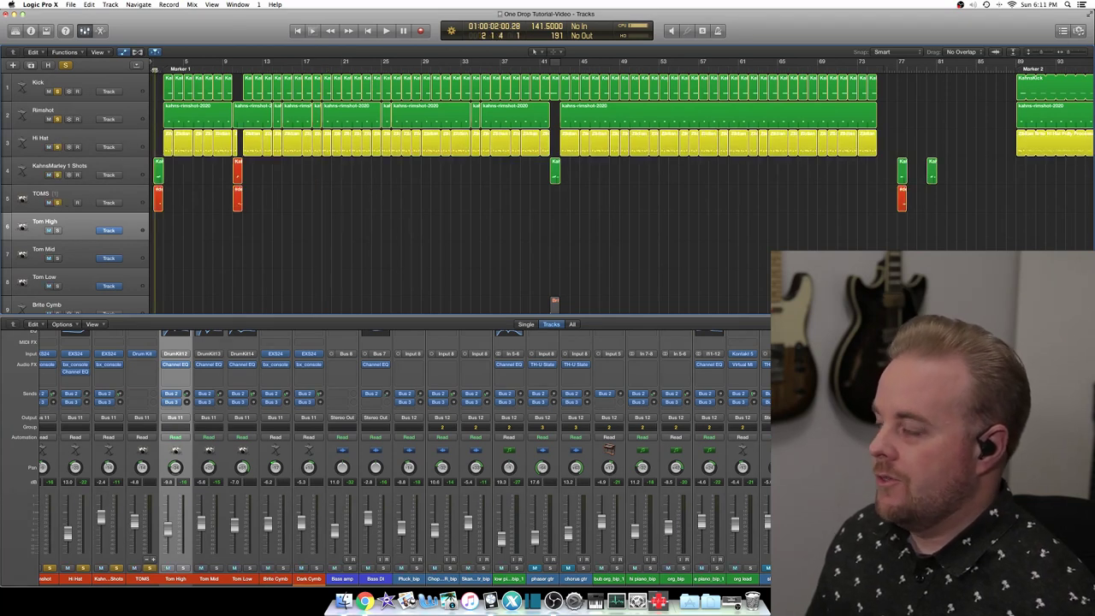
key("space")
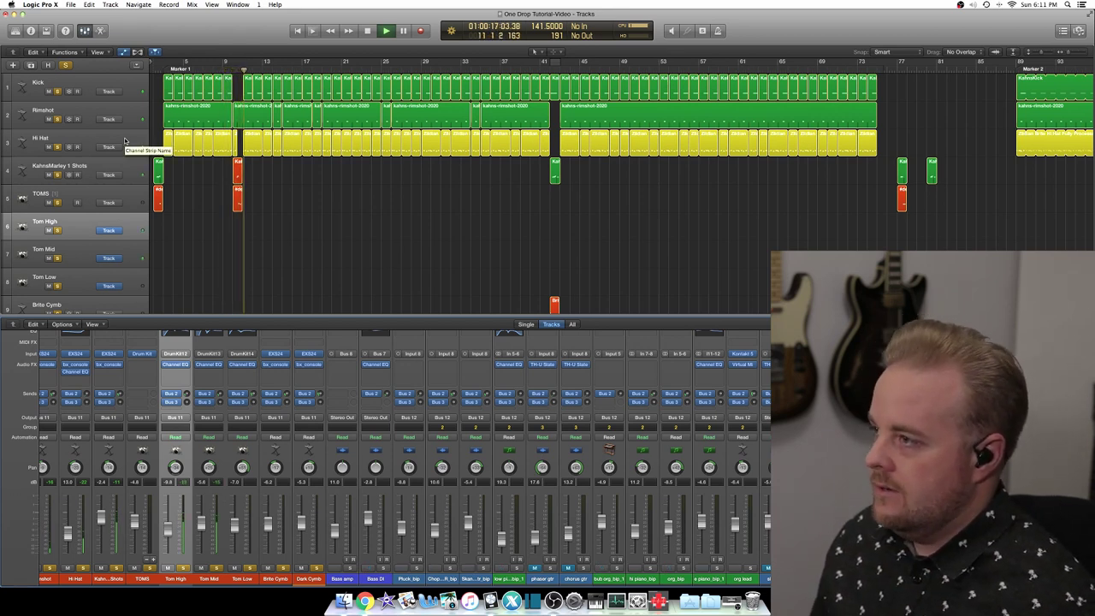
key("space")
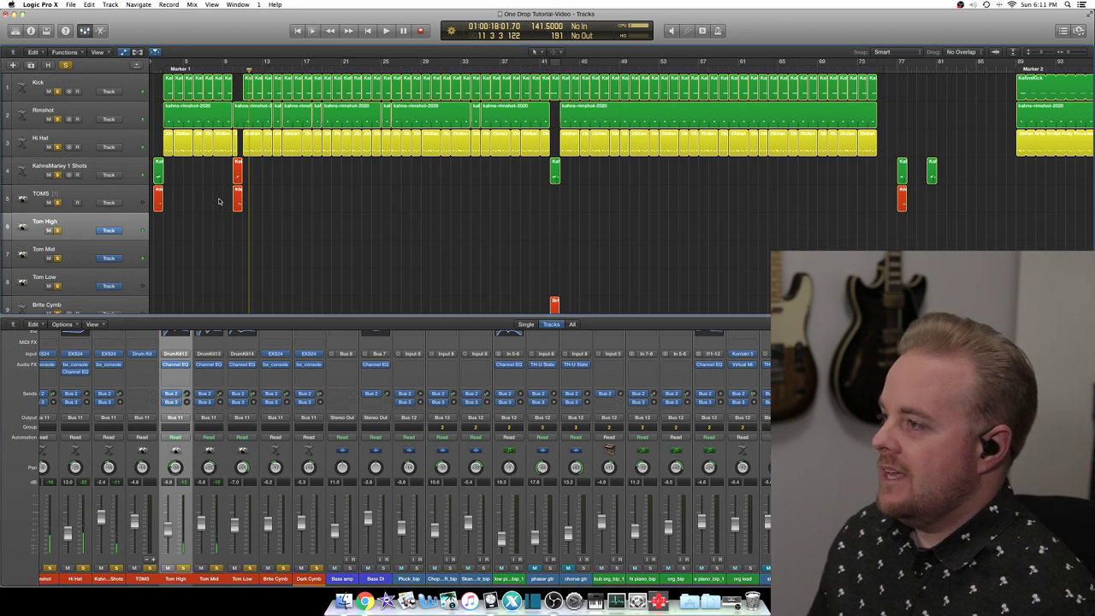
left_click(67, 66)
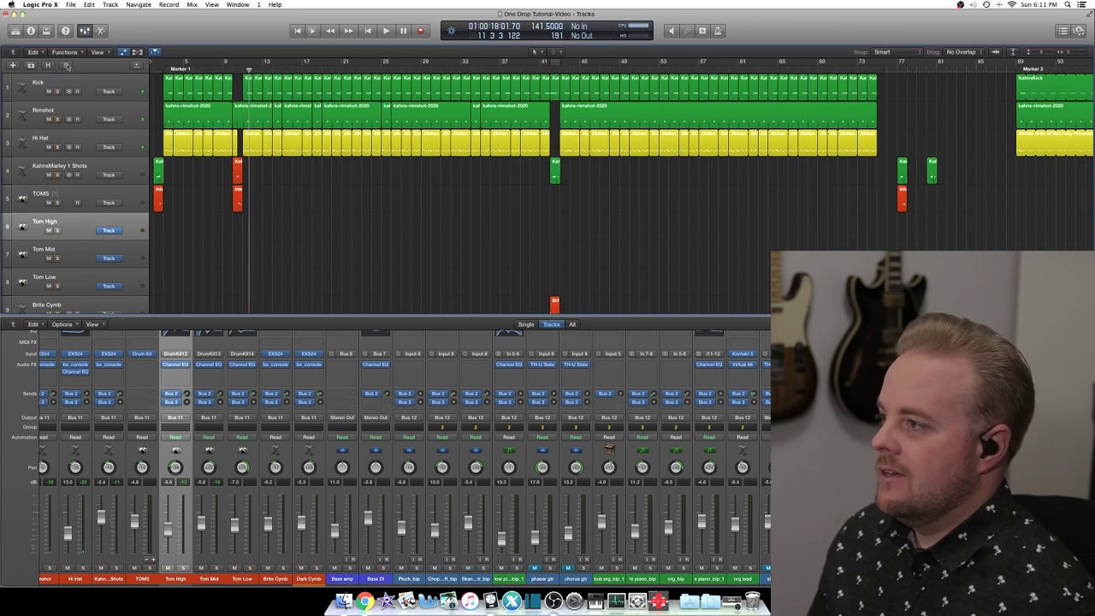
- Open the first two Hi Hat regions, starting at bar 3, together in the Piano Roll
key("super+Right")
key("super+Right")
key("super+Right")
key("super+Right")
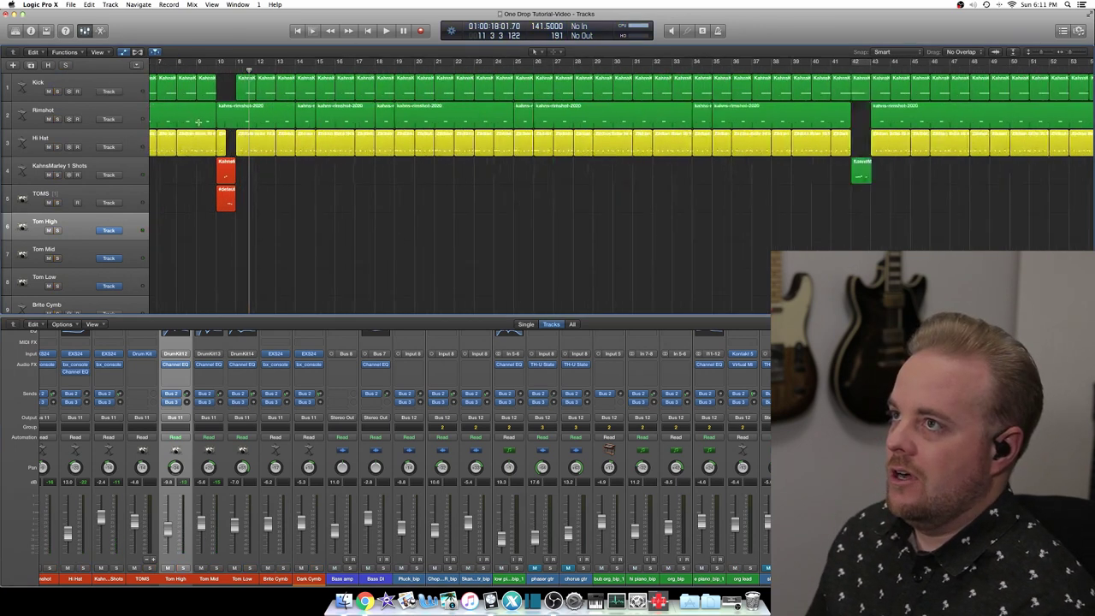
scroll(197, 119, "left", 4)
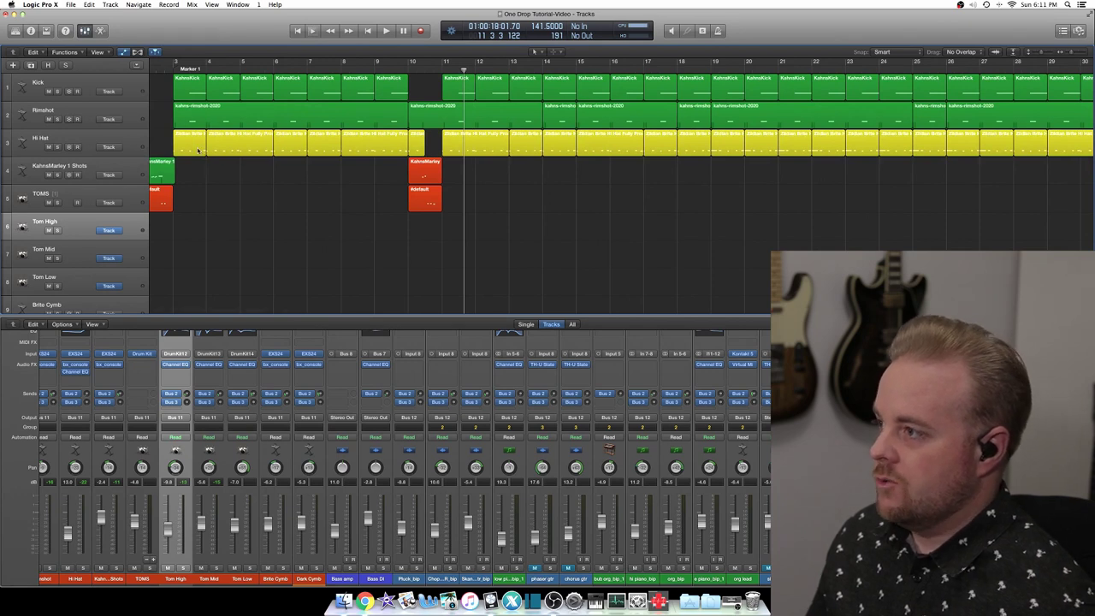
key("super+Left")
key("super+Left")
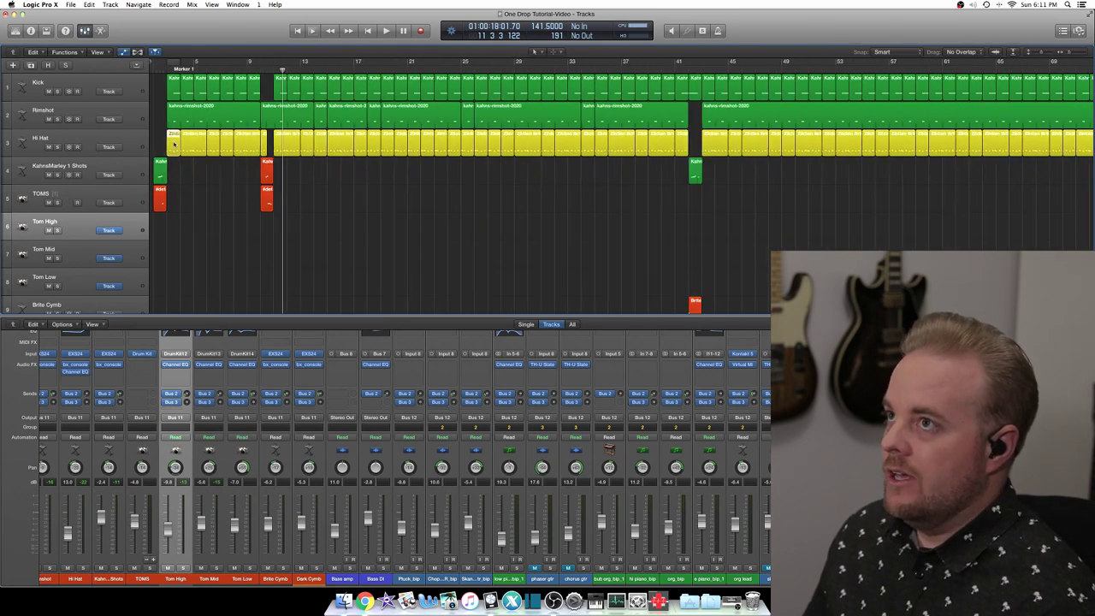
double_click(176, 147)
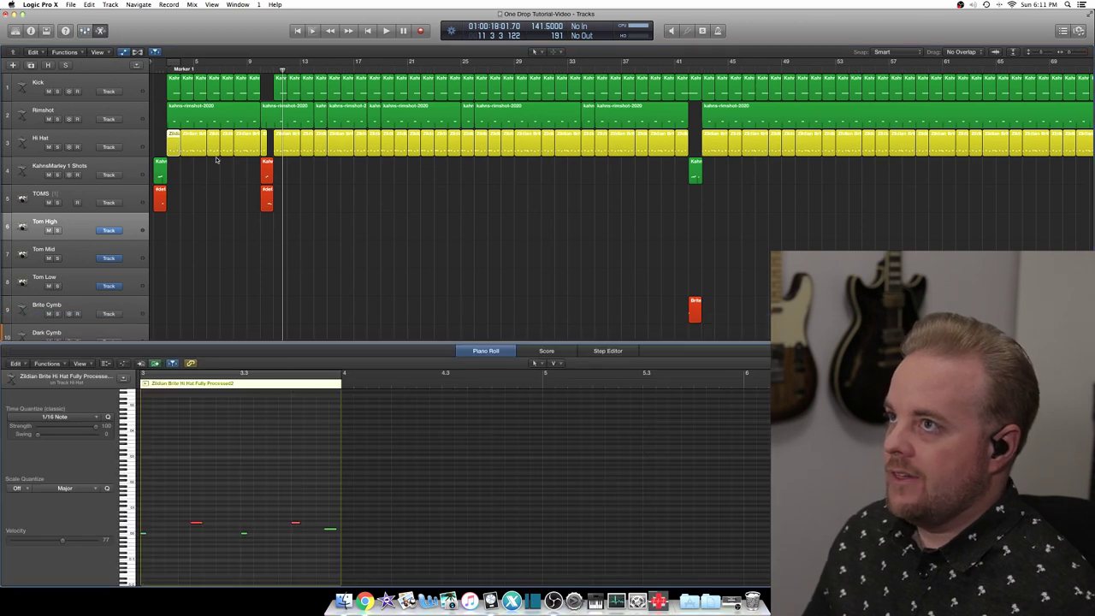
left_click(195, 139, "shift")
scroll(462, 487, "left", 3)
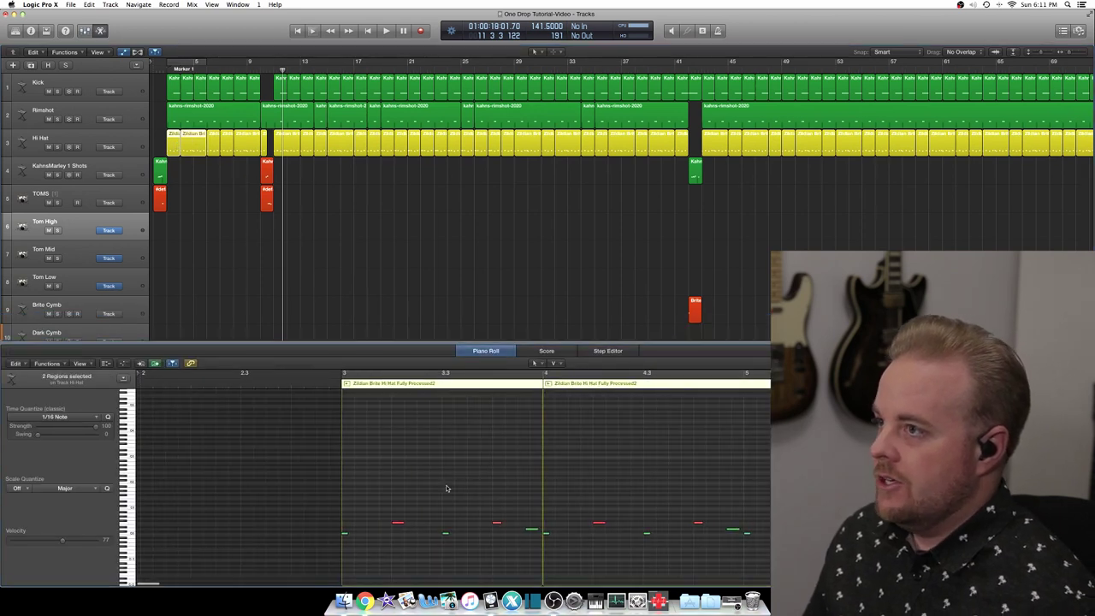
- Audition individual hi-hat notes in bar 3 and place the playhead on beat 3 of that bar
left_click_drag(351, 537, 327, 508)
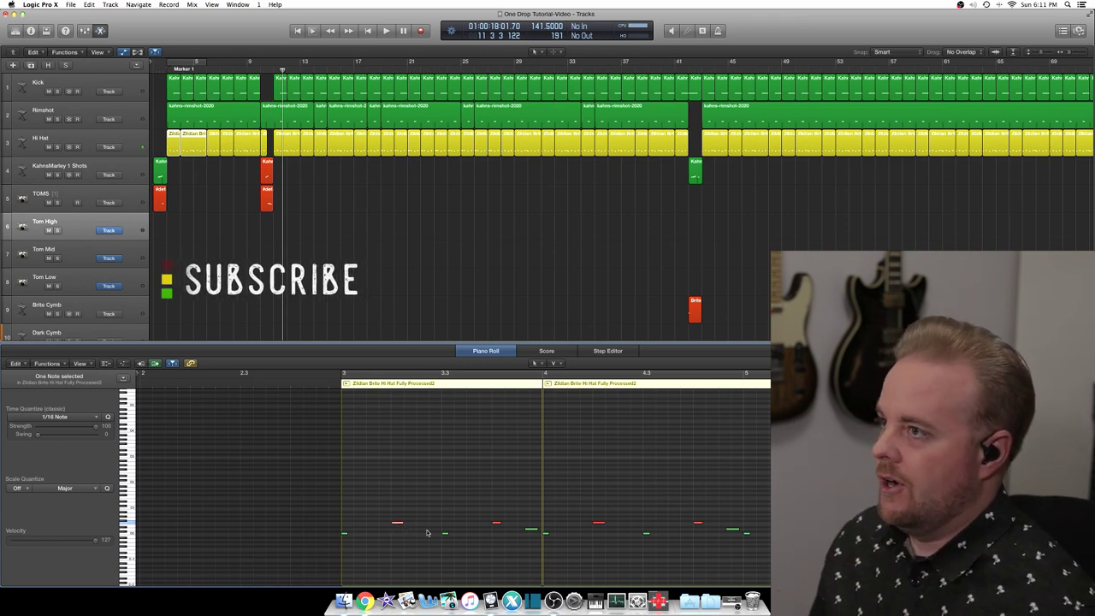
left_click(397, 522)
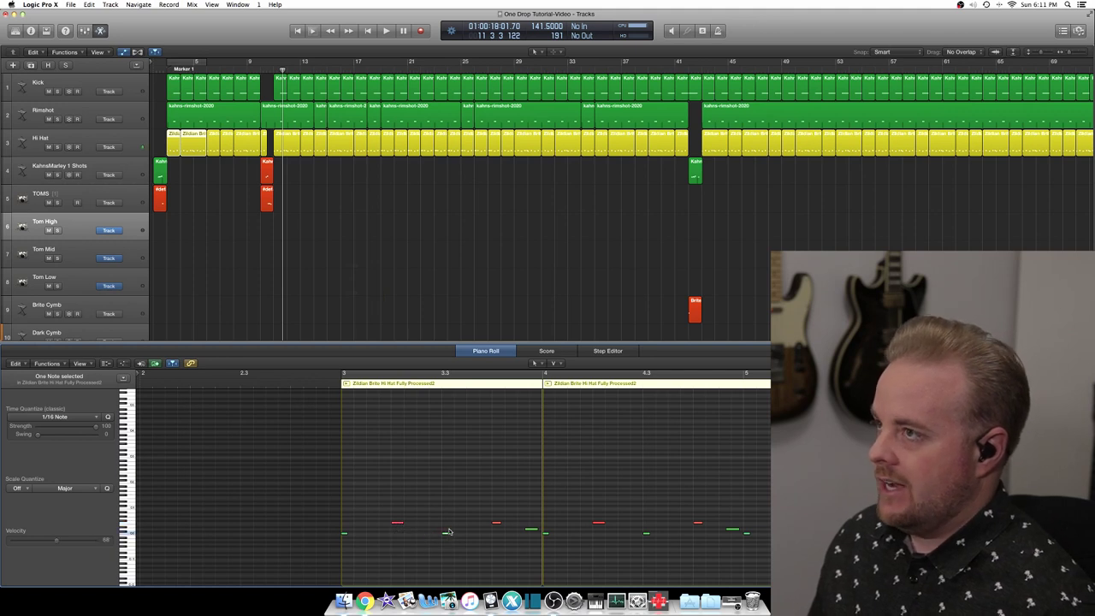
left_click(442, 384)
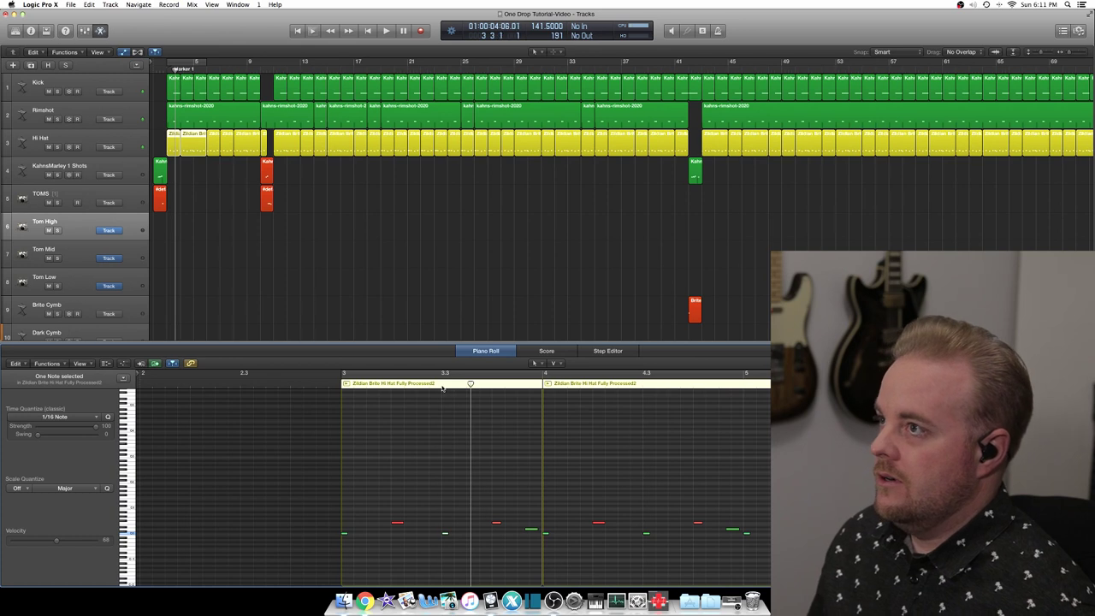
key("space")
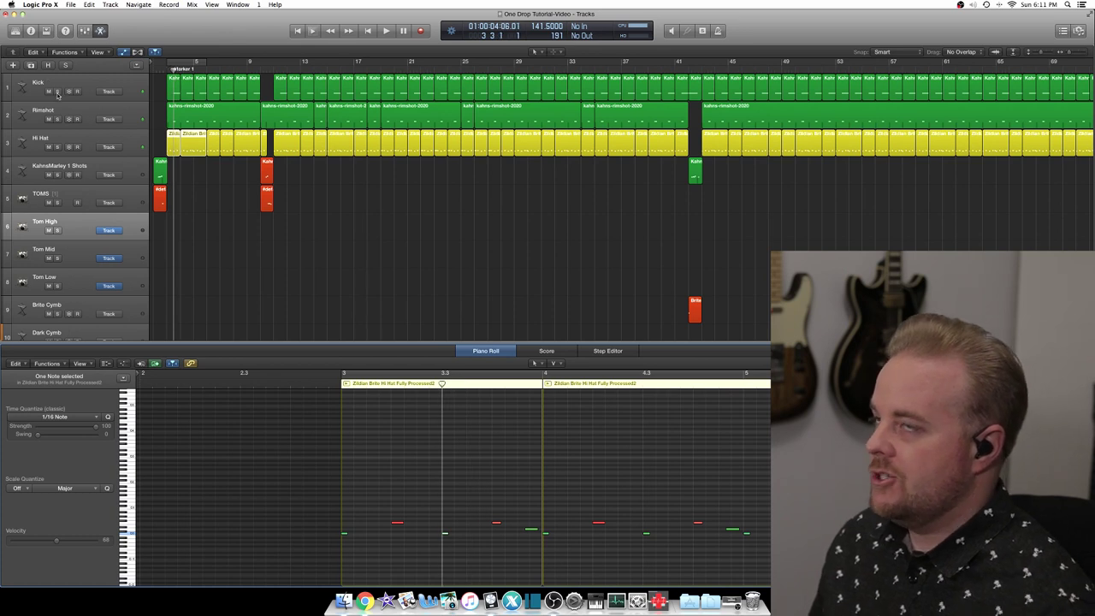
- Show the opening Kick, Rimshot and Hi Hat regions together in the Piano Roll and audition their notes on beat 3 of bar 3
left_click(183, 89)
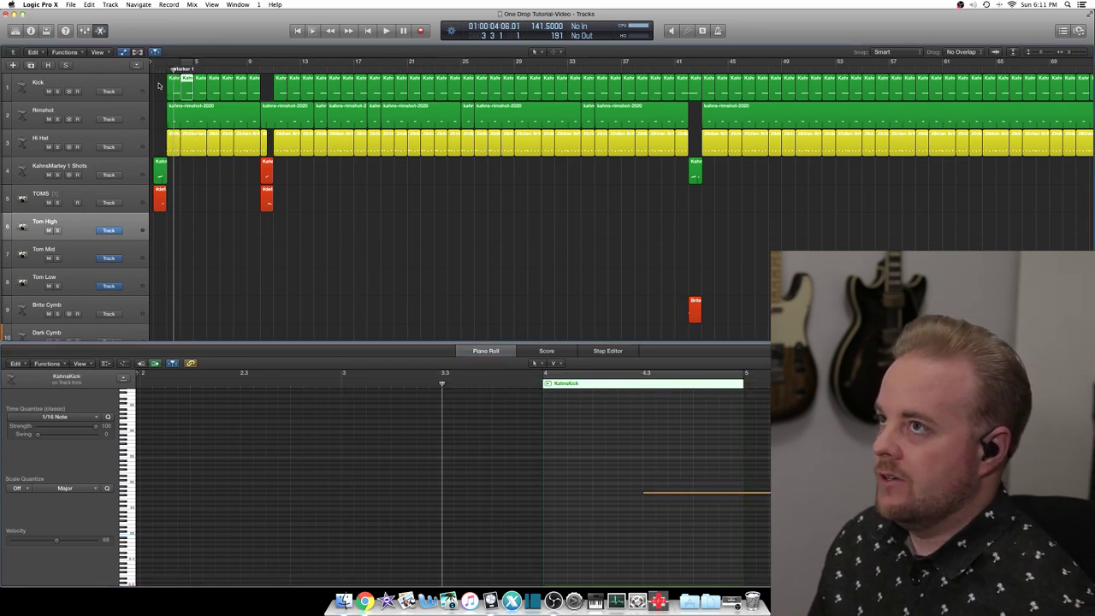
left_click_drag(158, 86, 265, 141)
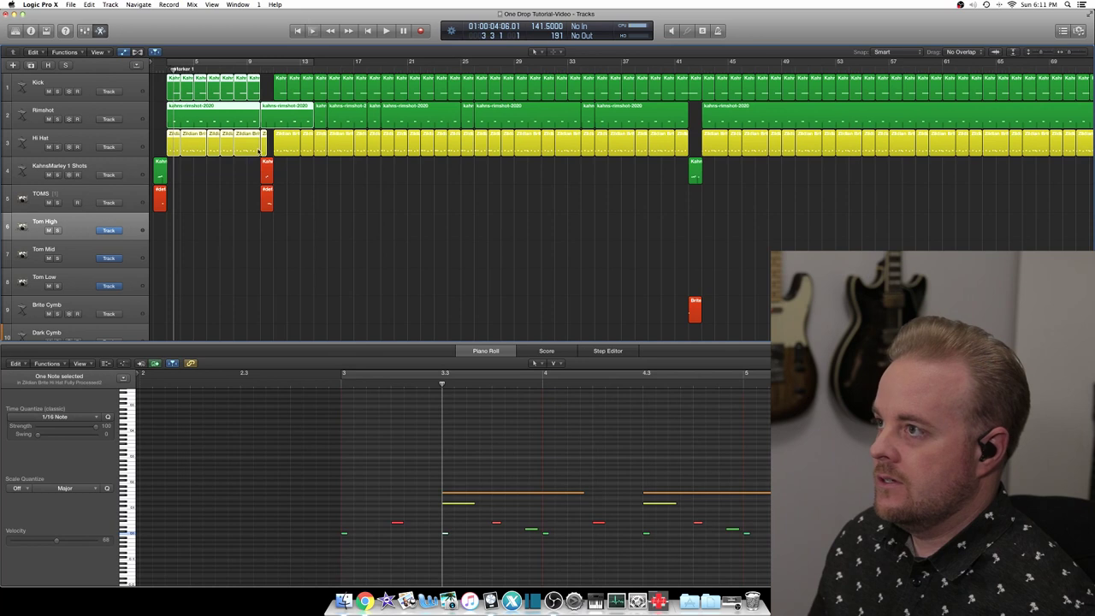
left_click(456, 497)
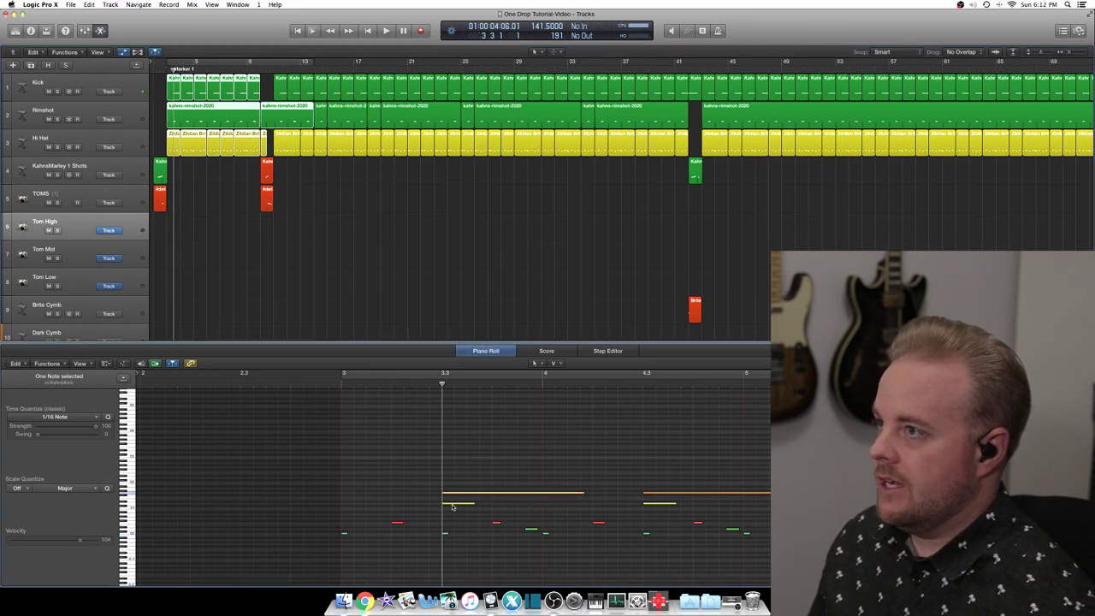
left_click(453, 504)
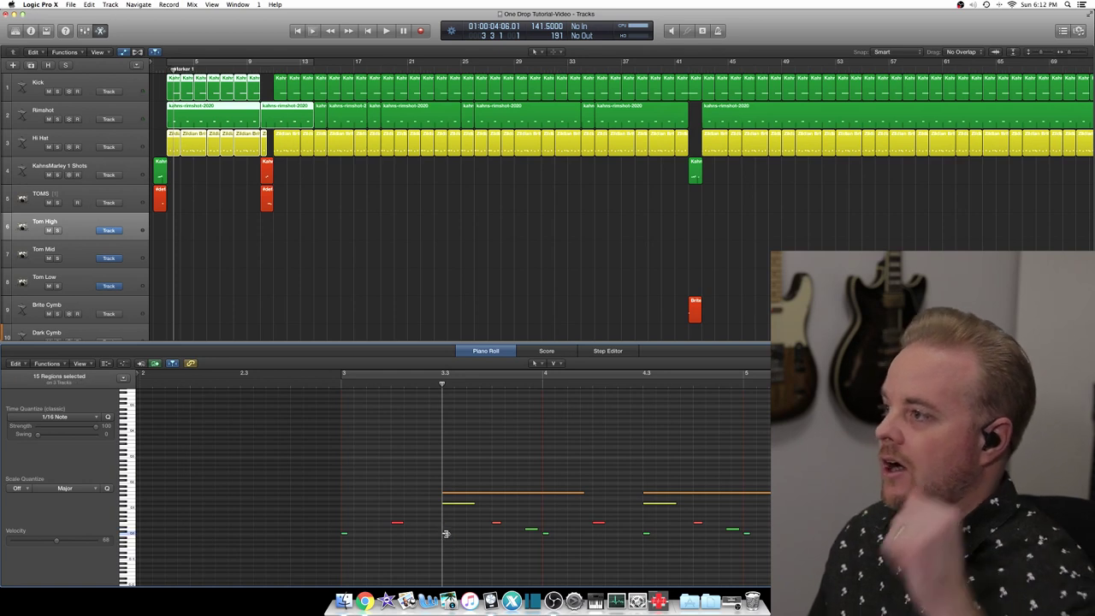
left_click(445, 533)
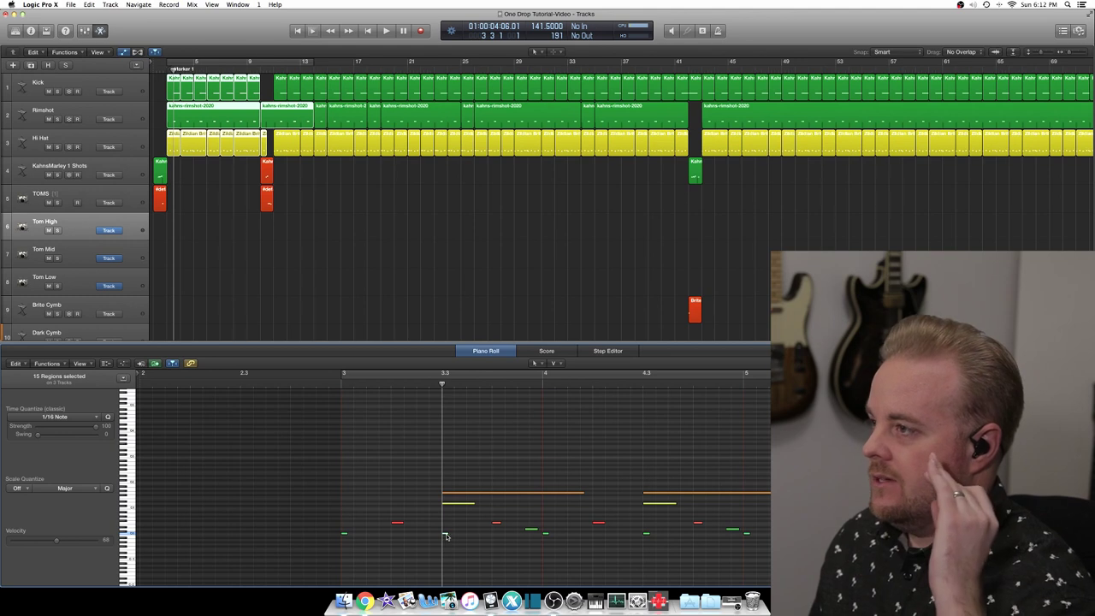
scroll(446, 536, "right", 3)
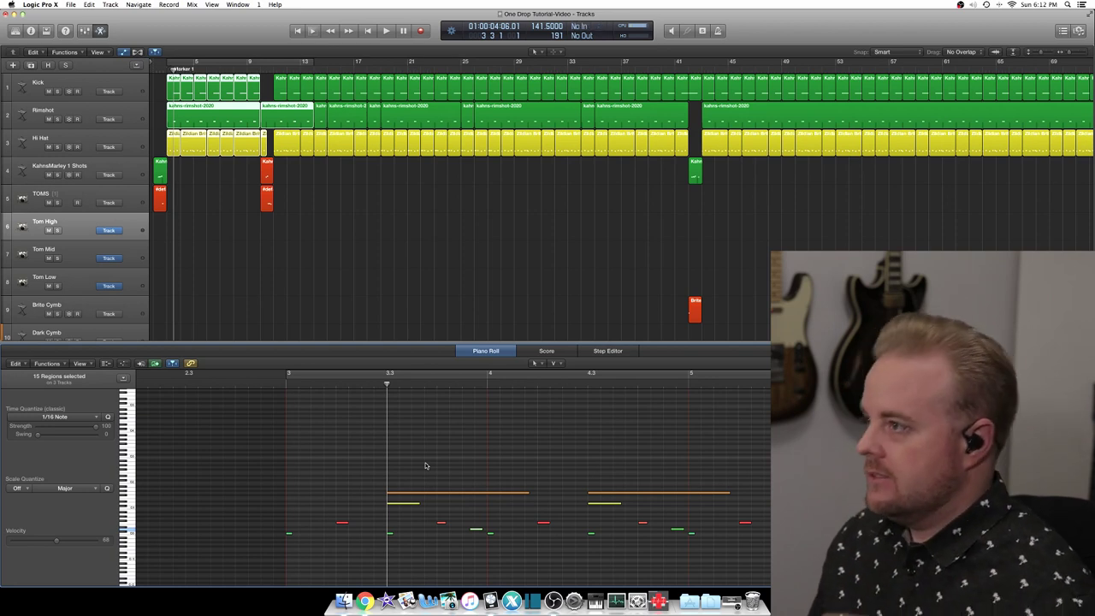
- Solo the drum tracks from Kick through Brite Cymb and play them from bar 3
left_click(69, 92)
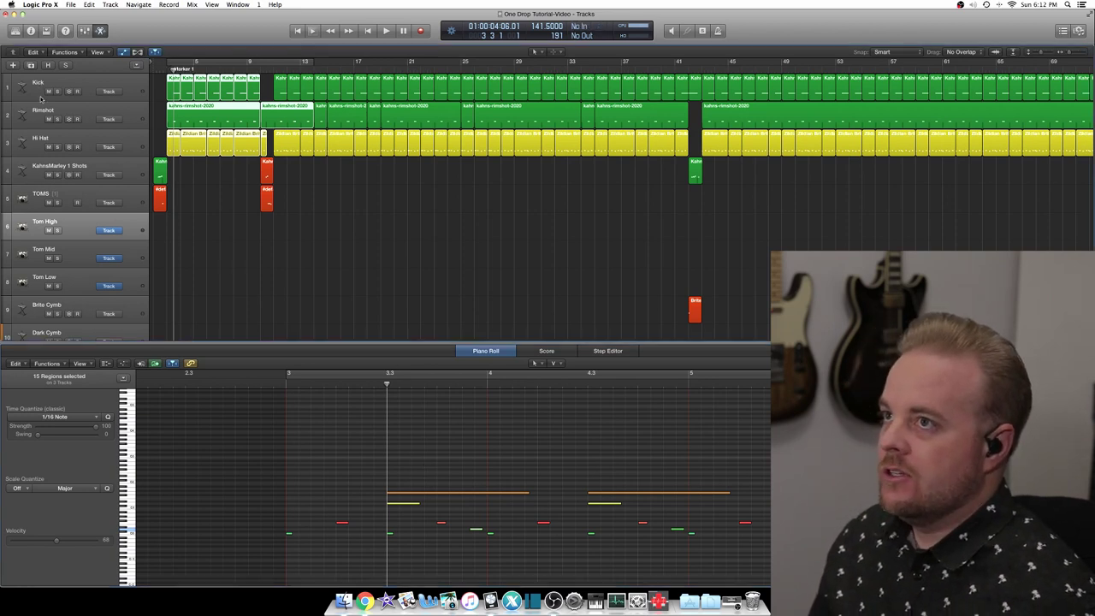
key("ctrl+s")
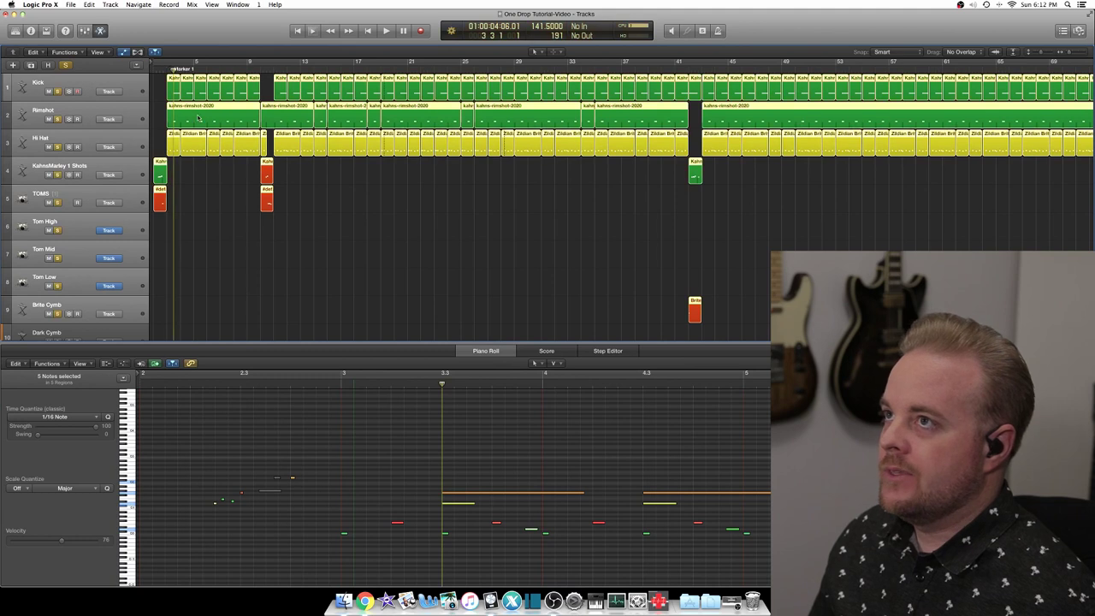
left_click(167, 69)
key("space")
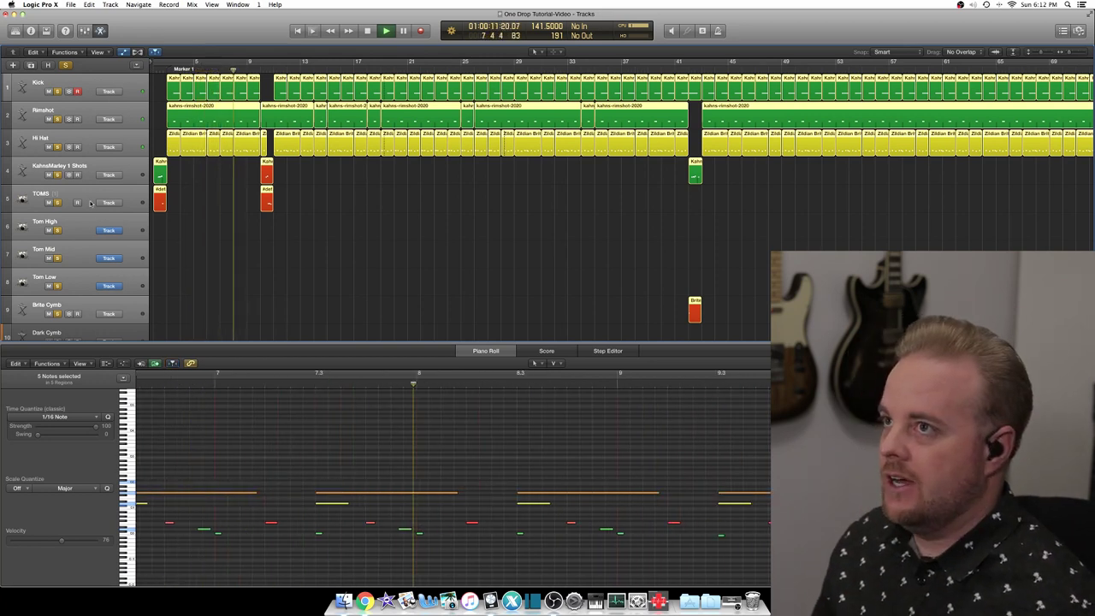
- Select the TOMS track for keyboard playing during playback, and stop at about bar 16
left_click(126, 205)
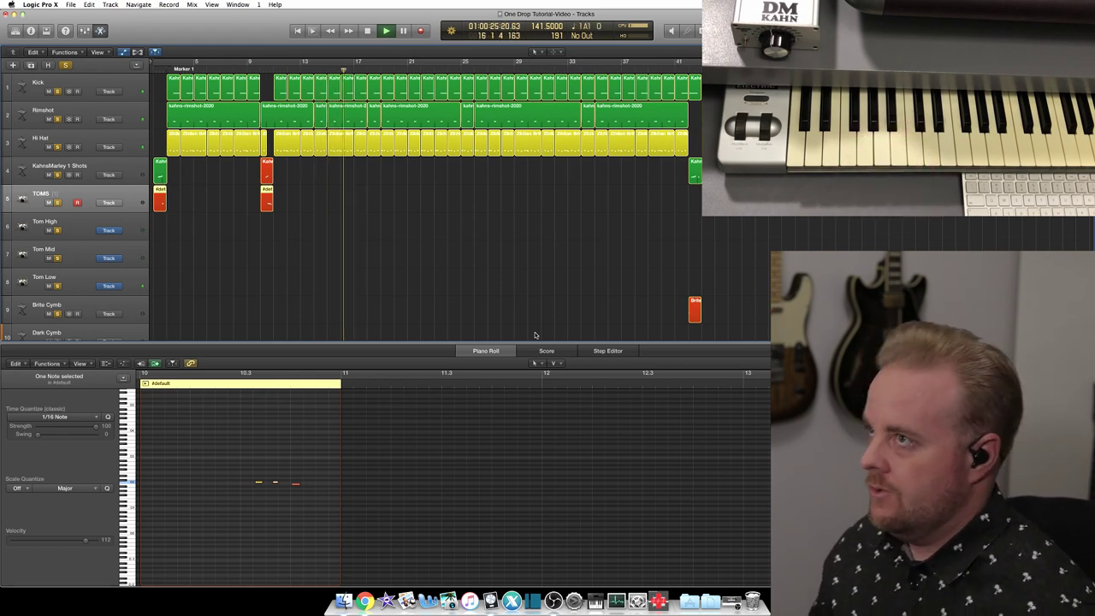
key("space")
- Solo the Chop GTR, Skanki Gtr, low piano, bub org, hi piano and org tracks as well, and resume playback
scroll(271, 196, "down", 3)
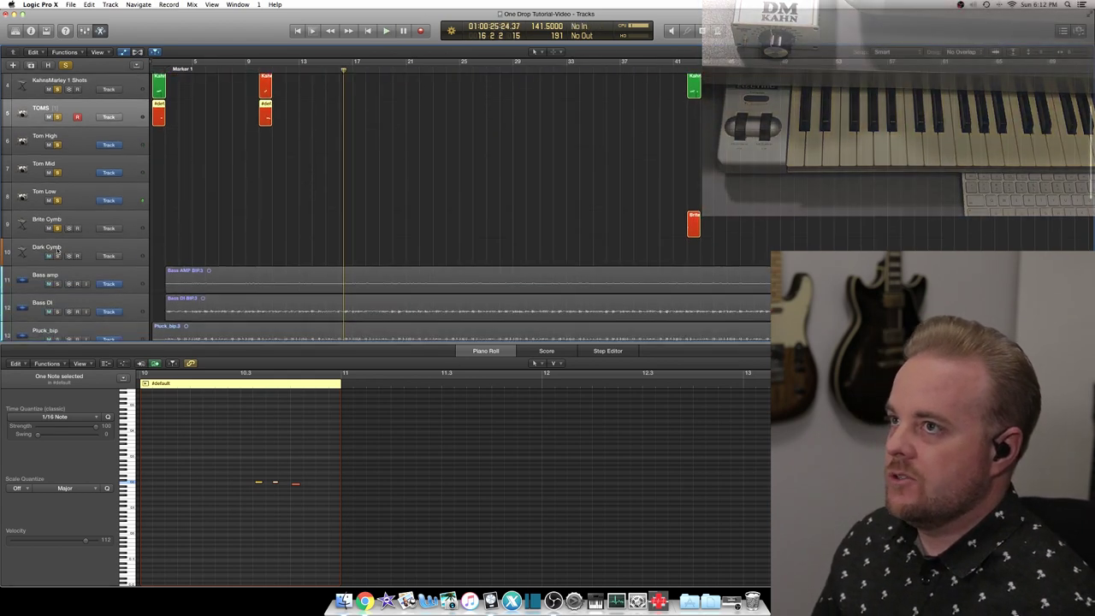
scroll(155, 139, "down", 2)
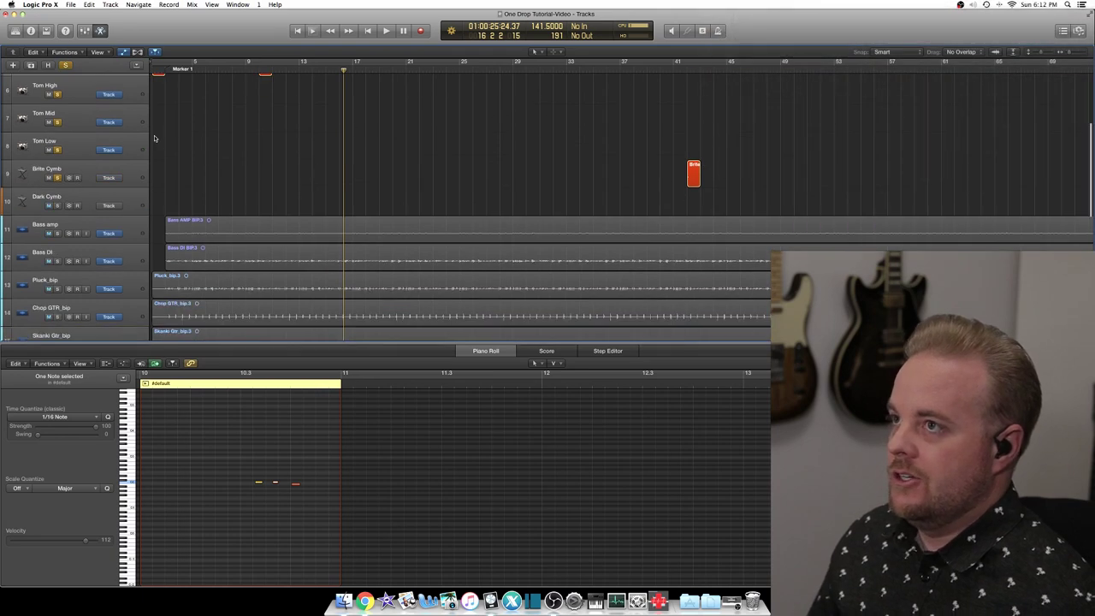
scroll(155, 139, "down", 2)
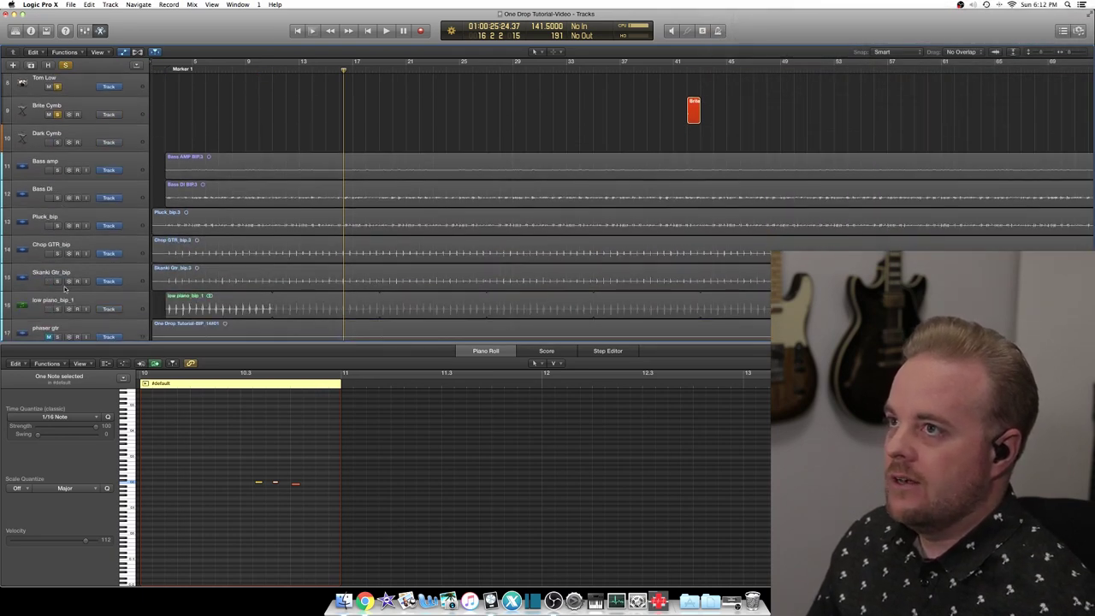
scroll(64, 290, "down", 4)
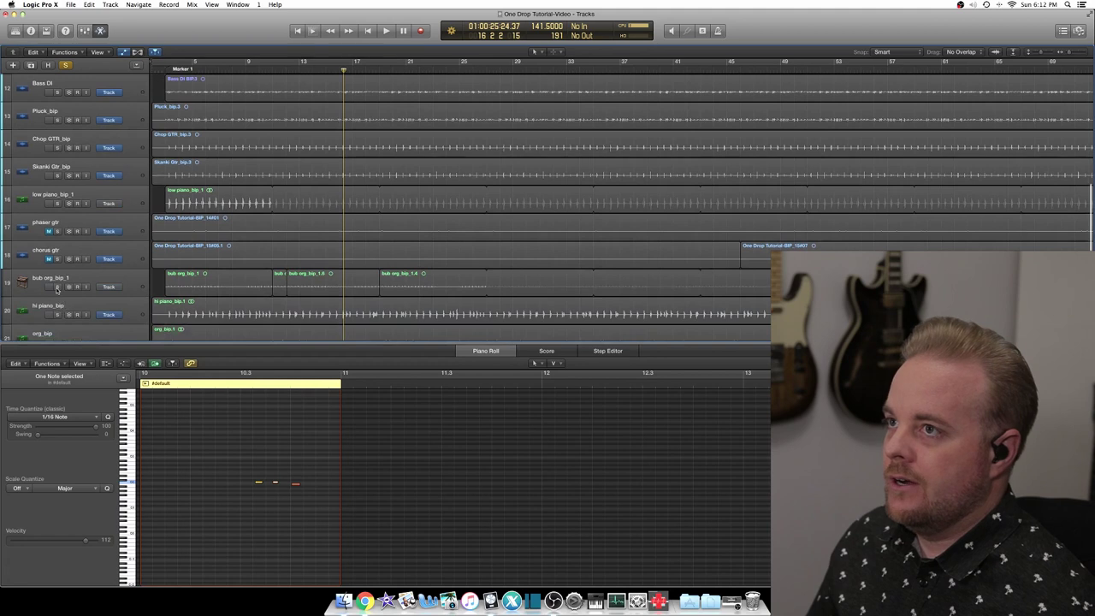
left_click(57, 287)
key("space")
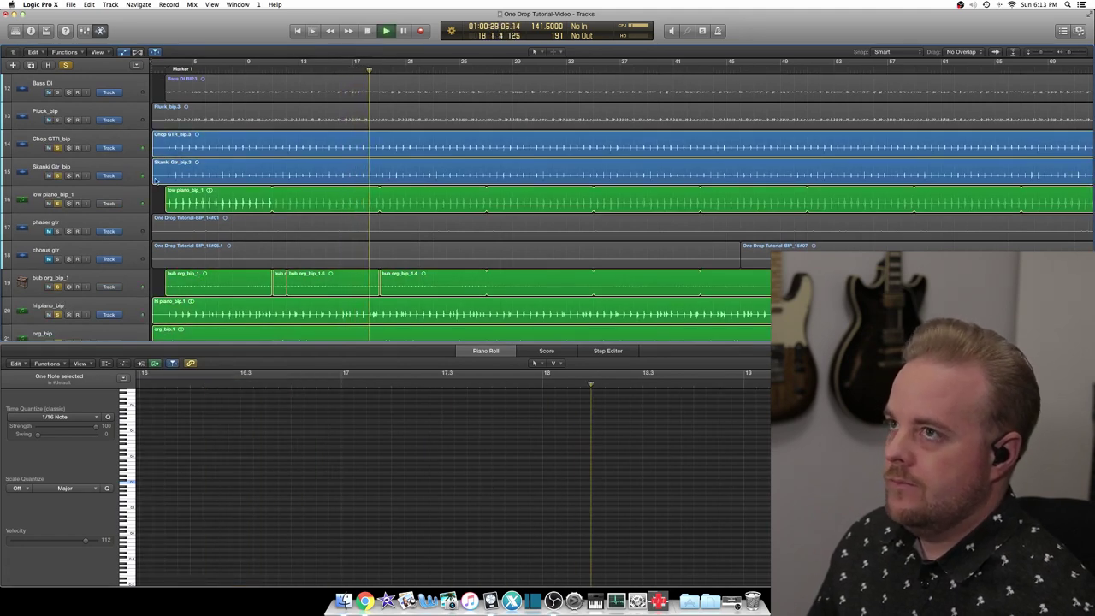
- Stop playback at about bar 18 and clear all track solos
scroll(155, 181, "down", 1)
key("space")
left_click(65, 65)
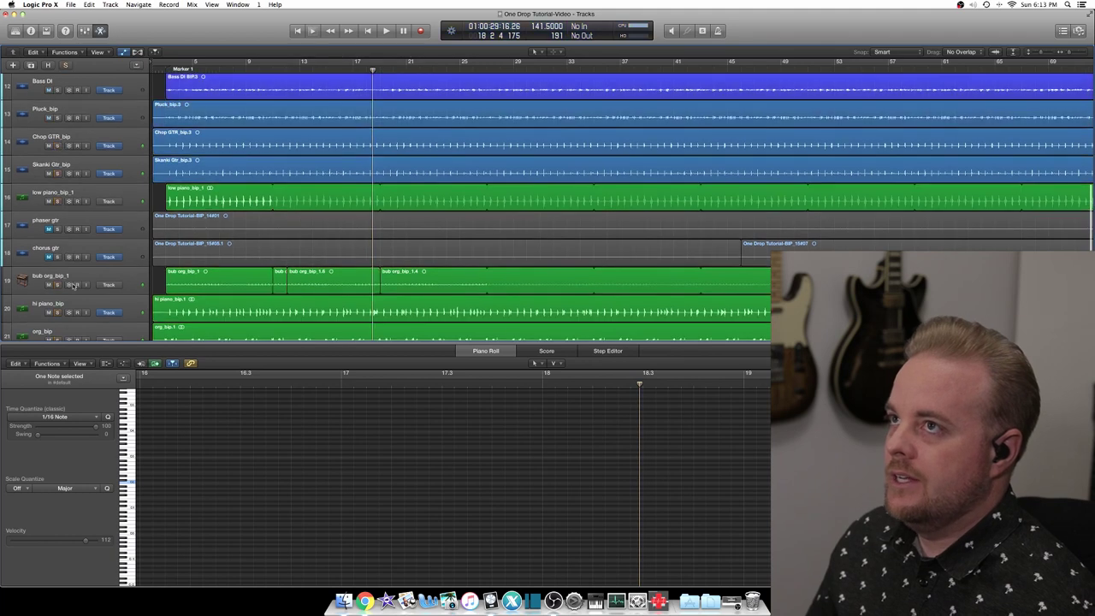
- Show the Mixer, solo only the bub org_bip_1 track and play it from bar 18
key("x")
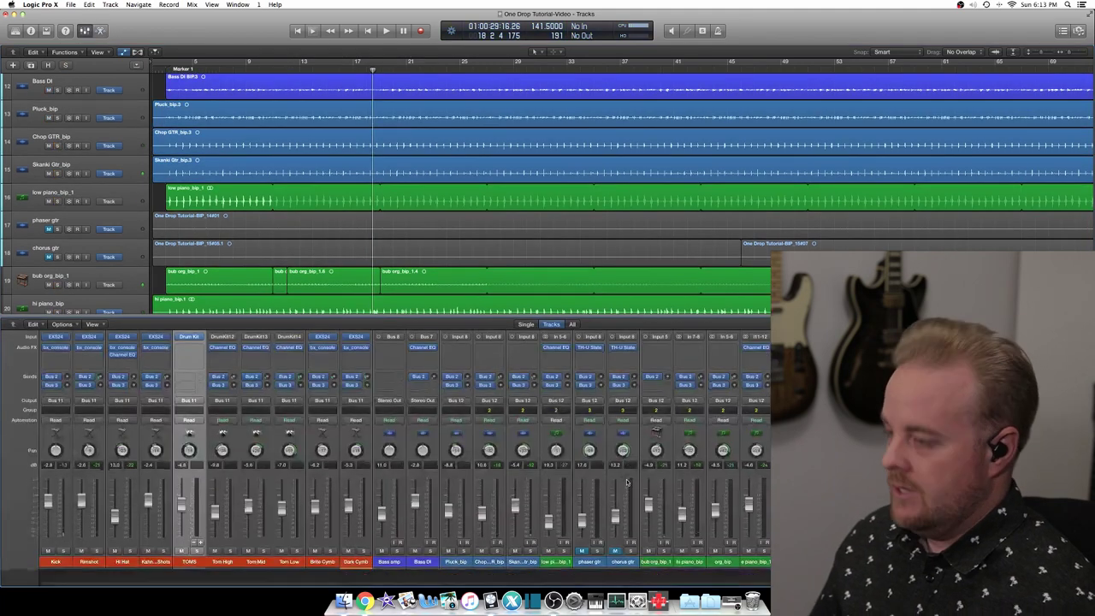
scroll(57, 254, "down", 2)
left_click(48, 264)
key("space")
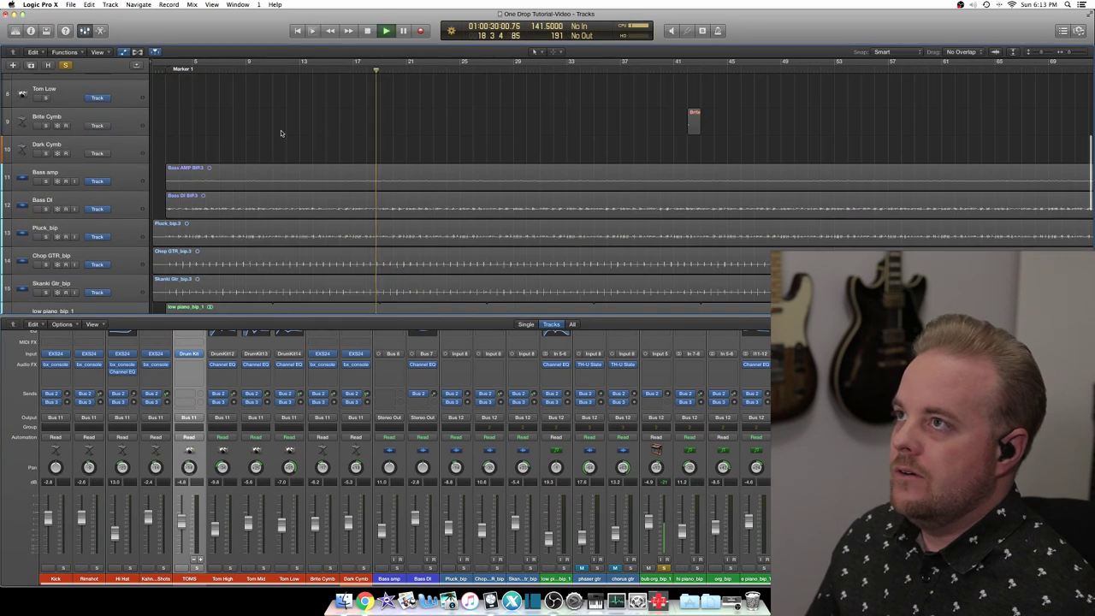
- Solo the Hi Hat, Rimshot and Kick tracks as well while playback continues
scroll(48, 151, "up", 10)
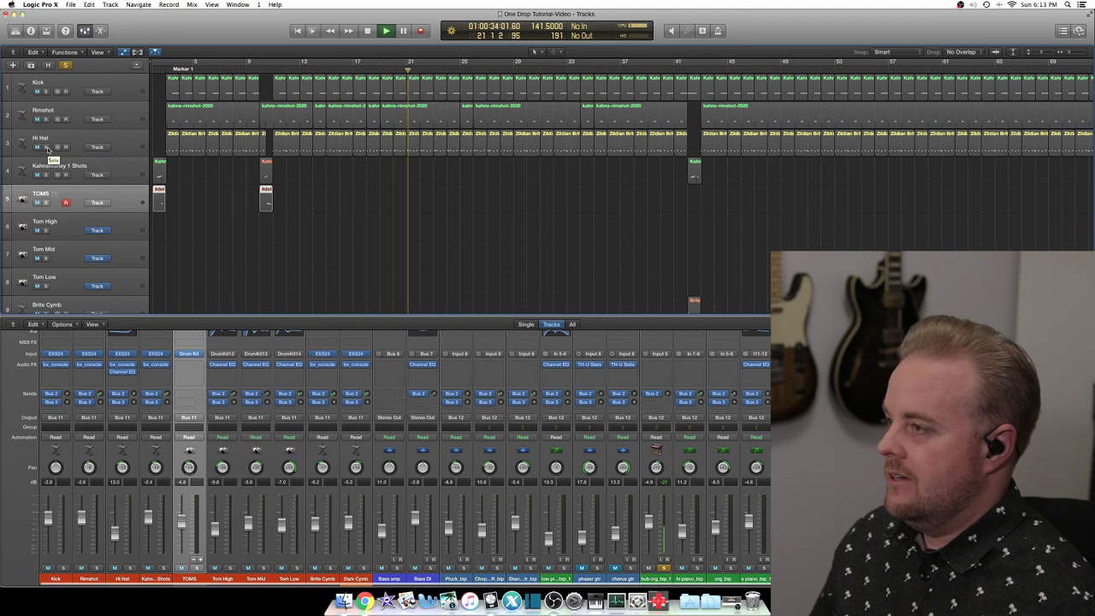
left_click(47, 147)
left_click(47, 119)
left_click(47, 91)
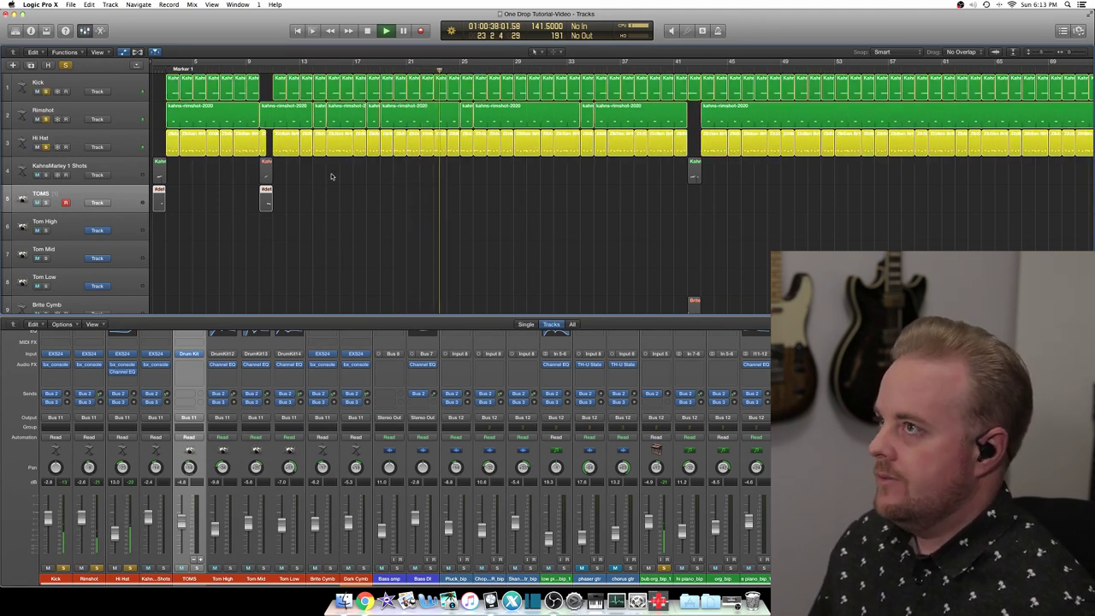
- Examine the bub org_bip_1 waveform around bar 25 up close and stop playback
scroll(422, 123, "down", 10)
scroll(422, 122, "down", 2)
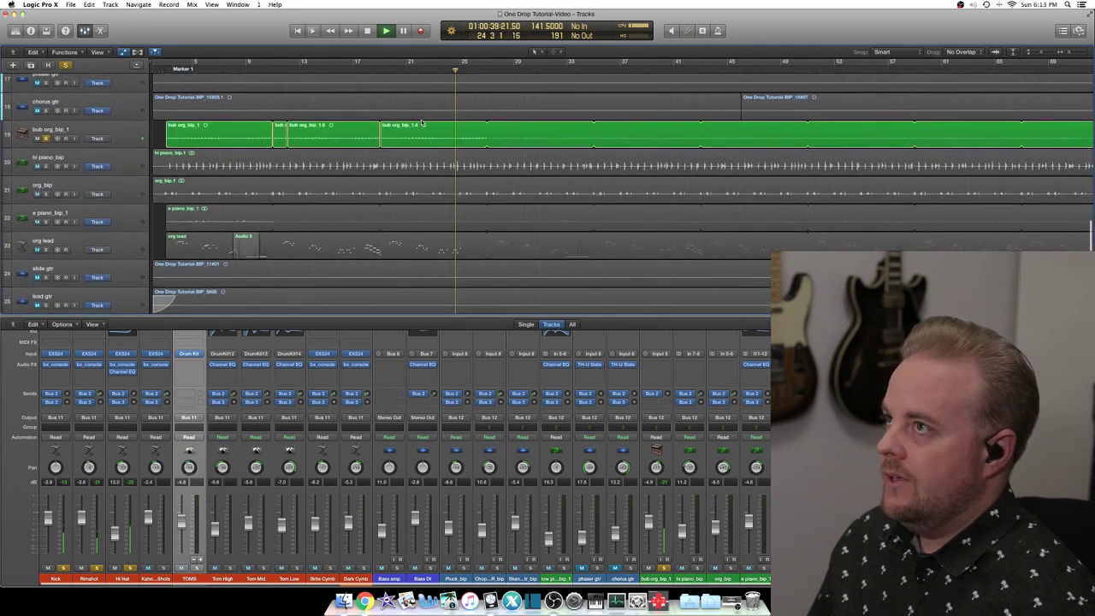
scroll(442, 100, "up", 1)
key("super+Right")
key("super+Right")
key("super+Right")
key("super+Right")
key("super+Right")
key("super+Right")
key("super+Right")
key("super+Right")
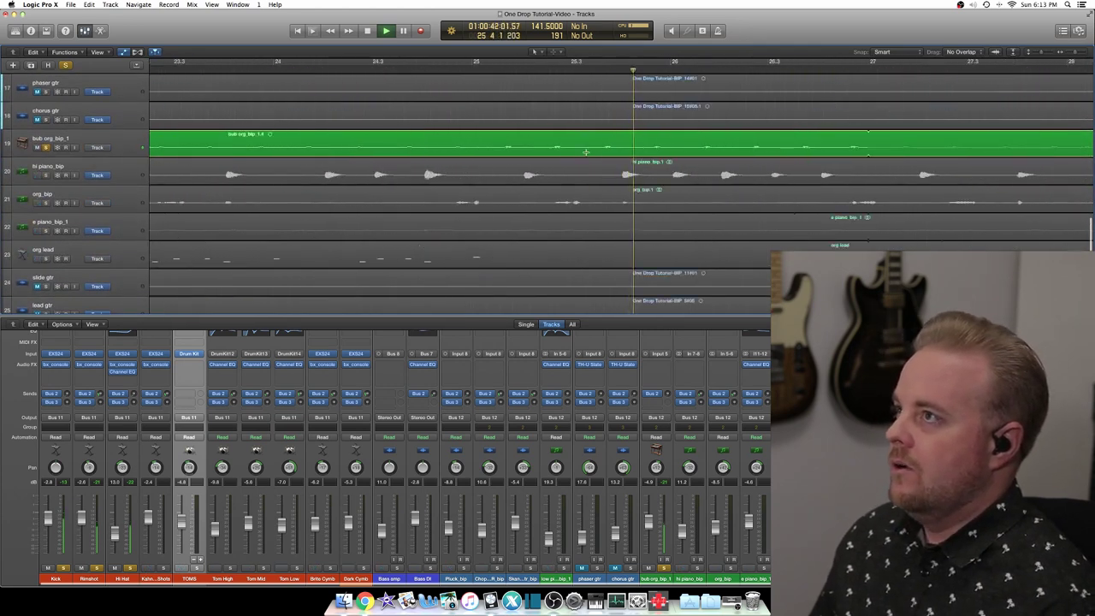
key("space")
- Move the playhead through the sixteenth-note positions of bar 25 against the organ notes, ending just before the note after 25.1.3
left_click_drag(638, 70, 499, 71)
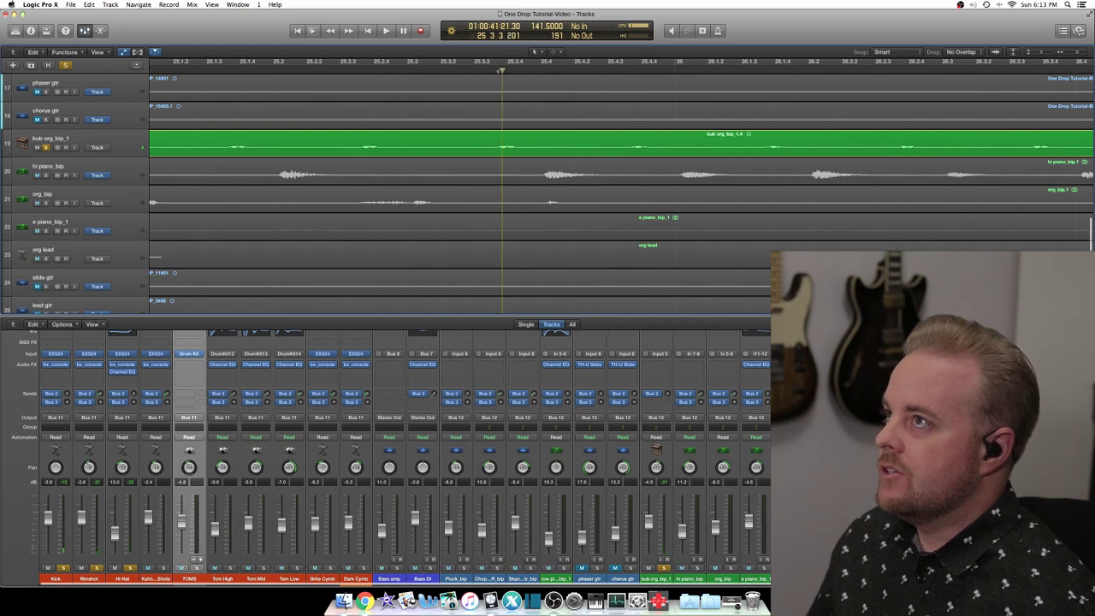
scroll(515, 65, "up", 1)
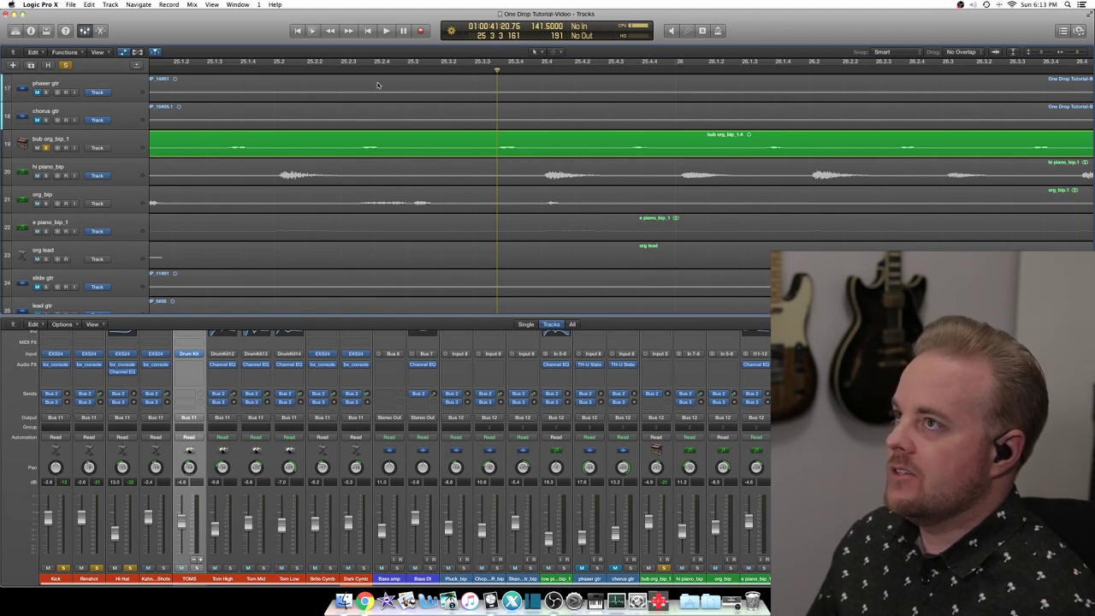
left_click_drag(450, 70, 441, 70)
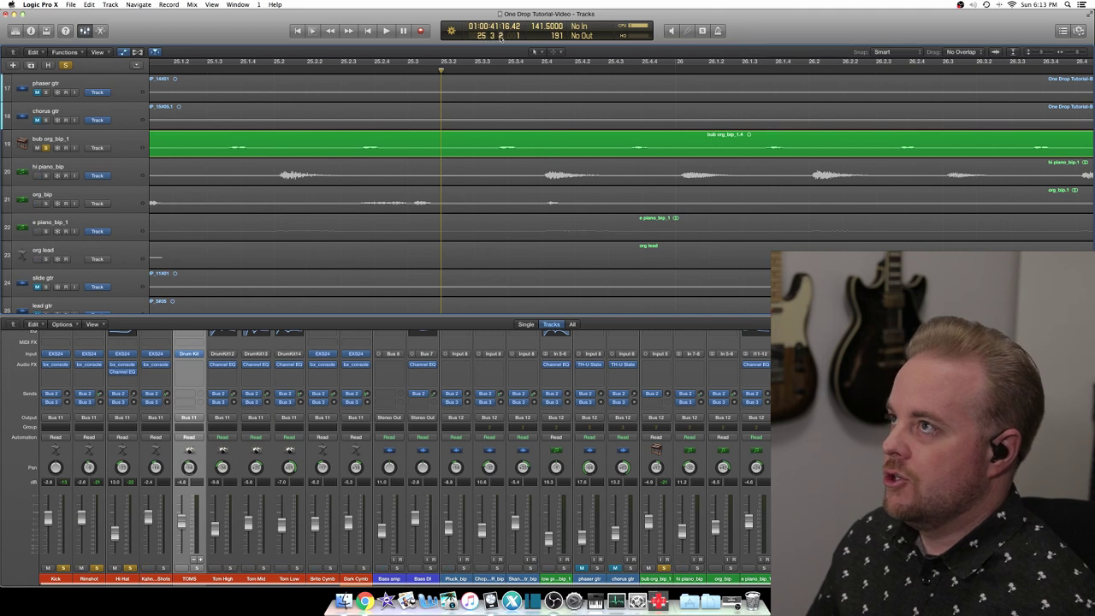
left_click_drag(443, 74, 485, 69)
left_click_drag(348, 62, 230, 63)
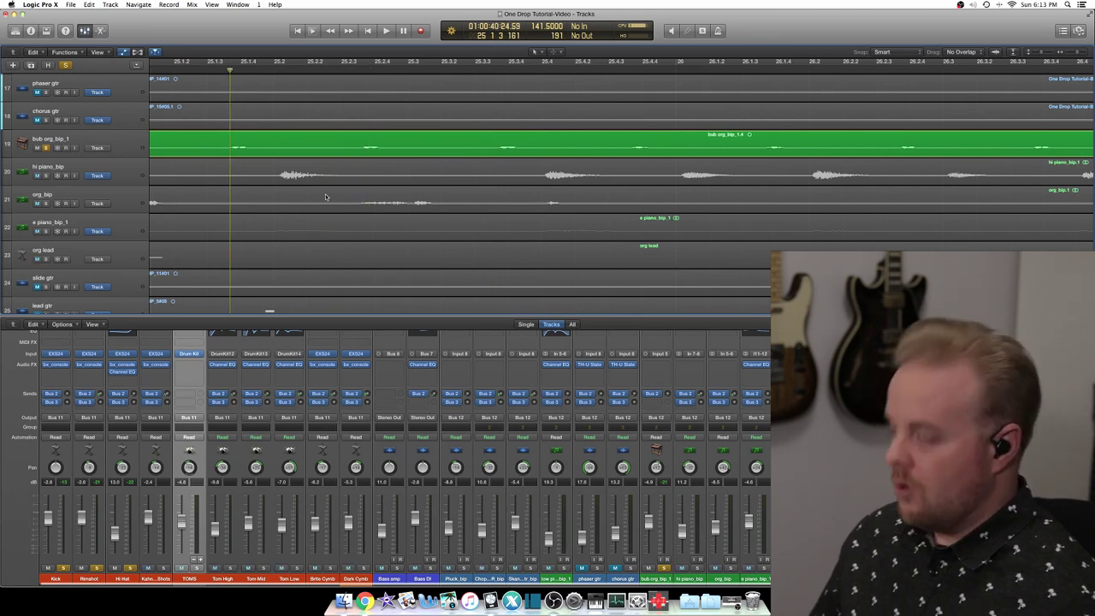
- Play the soloed drums and bubble organ from bar 25 and stop in bar 26 with the drum tracks in view
key("space")
key("super+Left")
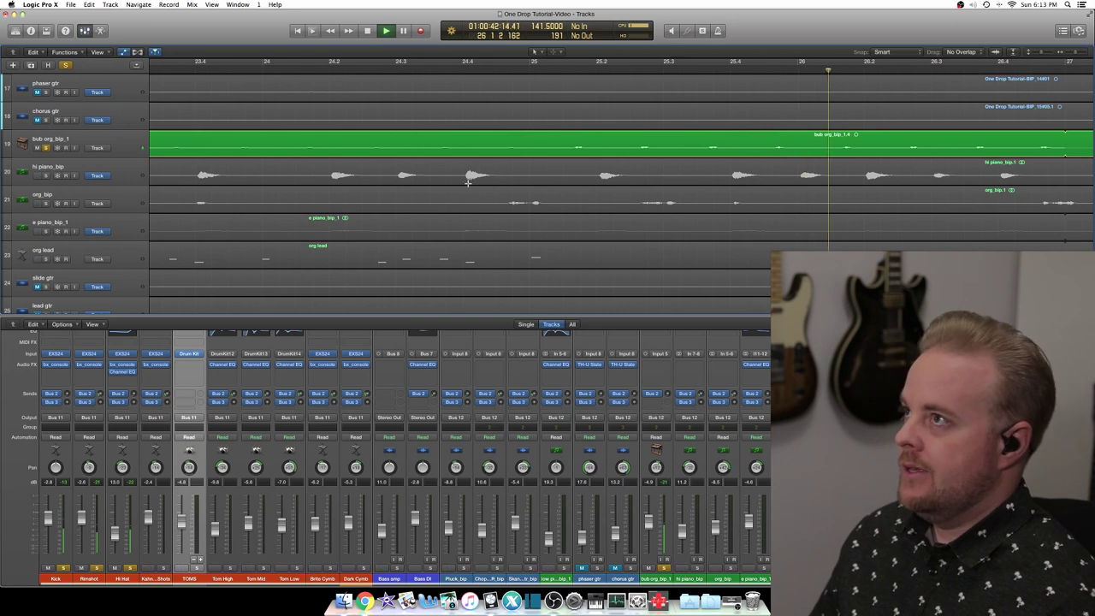
scroll(468, 183, "down", 4)
scroll(462, 190, "up", 10)
key("space")
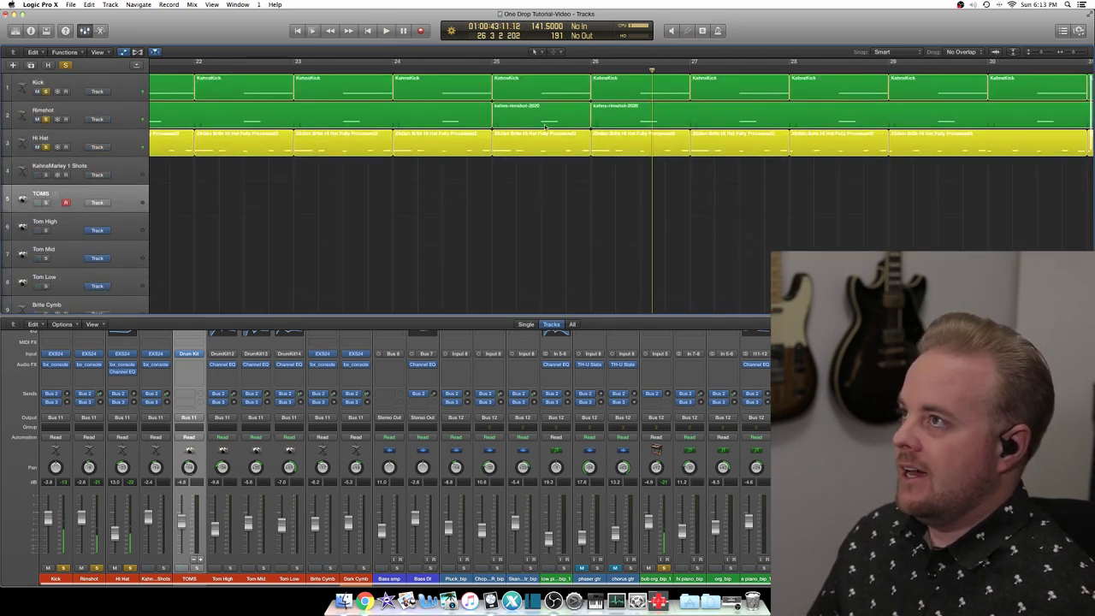
- Inspect the Hi Hat regions at bars 26, 27 and 24 in the Piano Roll, and play from bar 24 to about bar 25
left_click(625, 152)
double_click(625, 151)
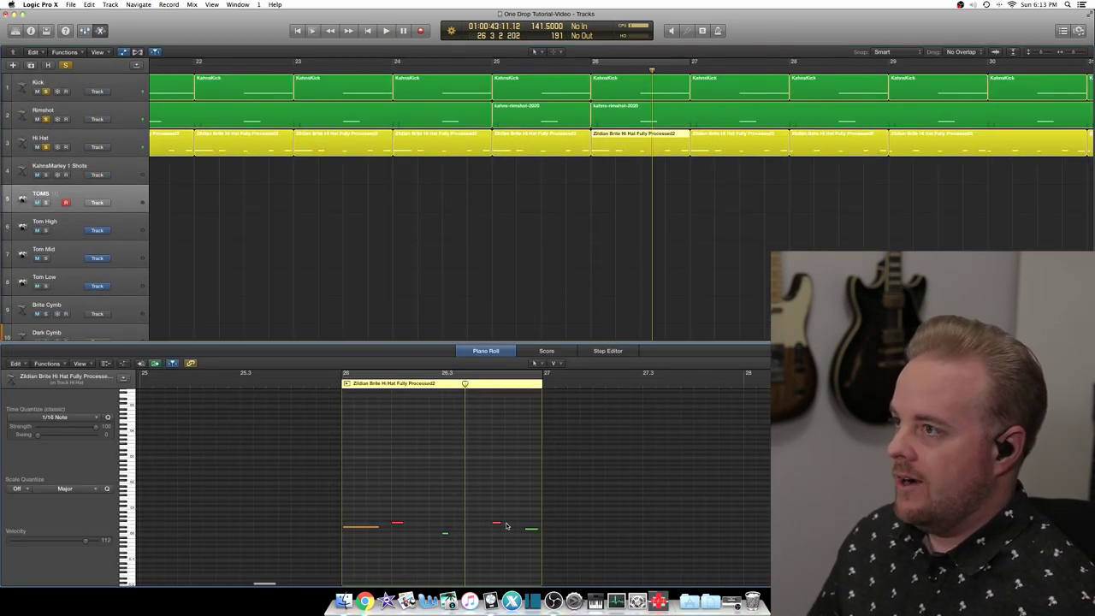
left_click(718, 154)
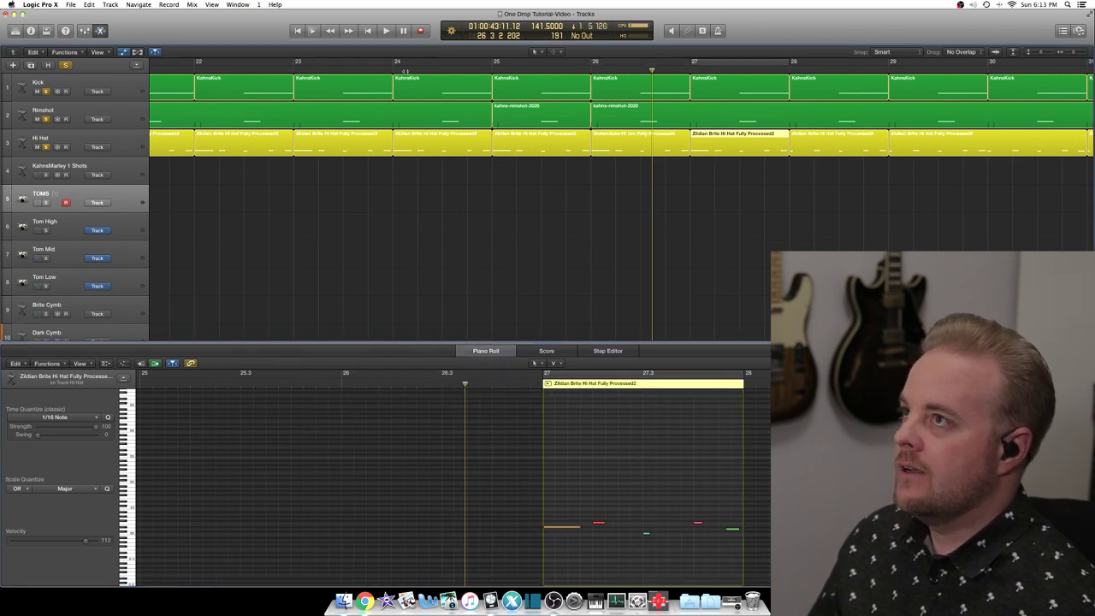
left_click(418, 142)
key("space")
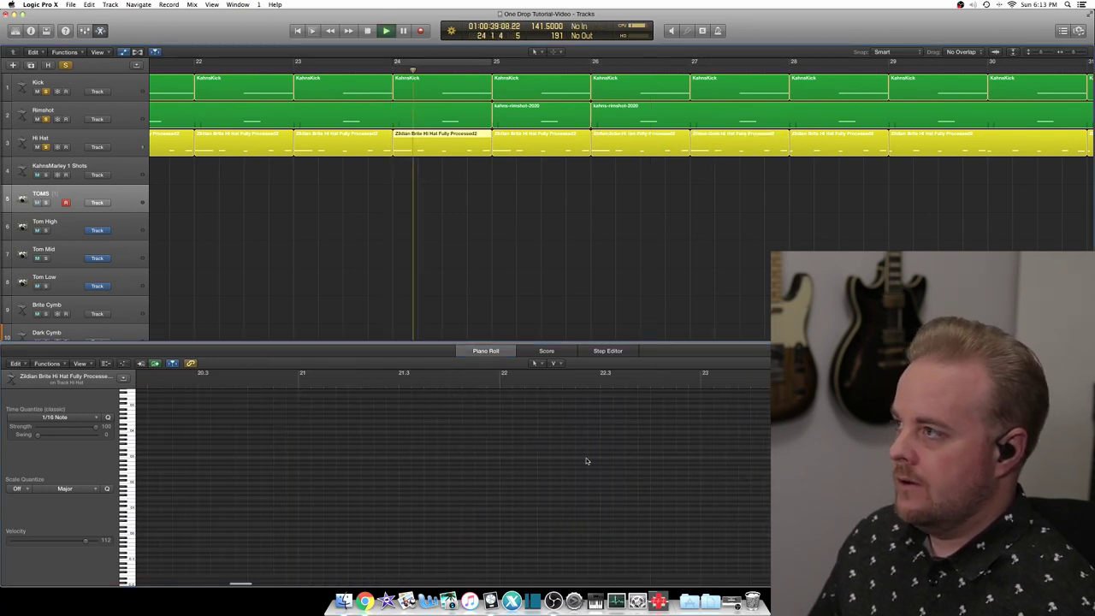
key("space")
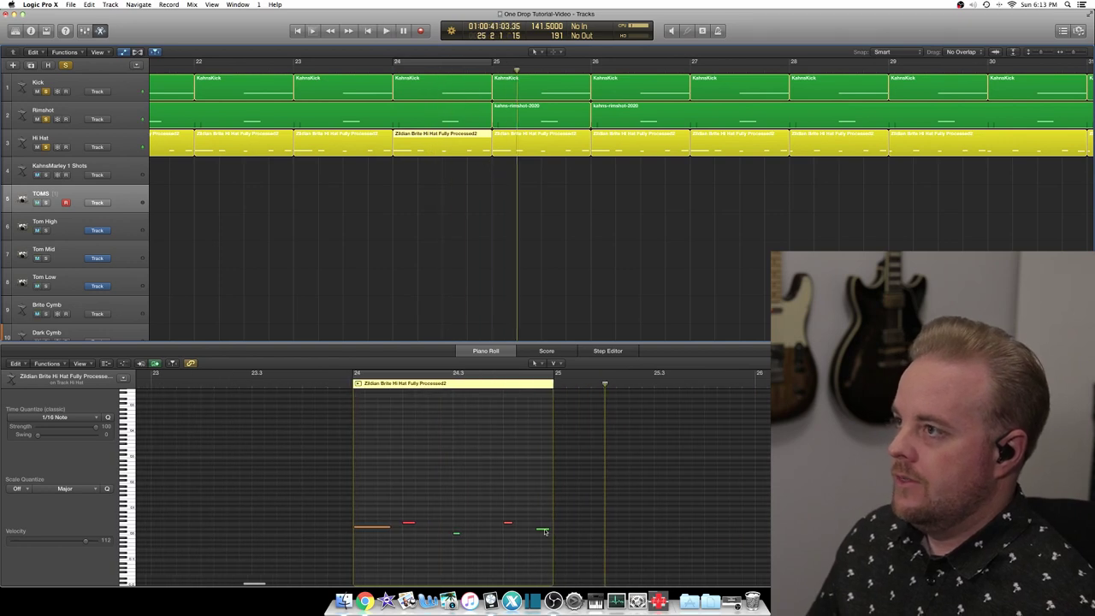
- Shift the last hi-hat note of the bar 24 region slightly earlier and play that bar with cycle on
left_click(539, 530)
left_click(542, 531)
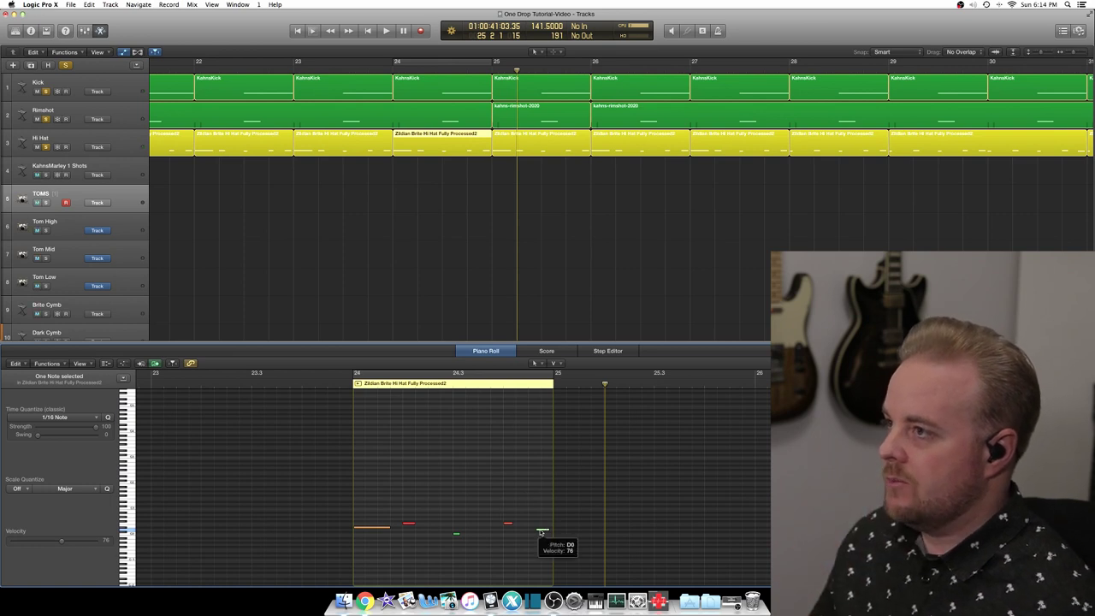
left_click_drag(541, 531, 538, 532)
left_click(367, 374)
key("space")
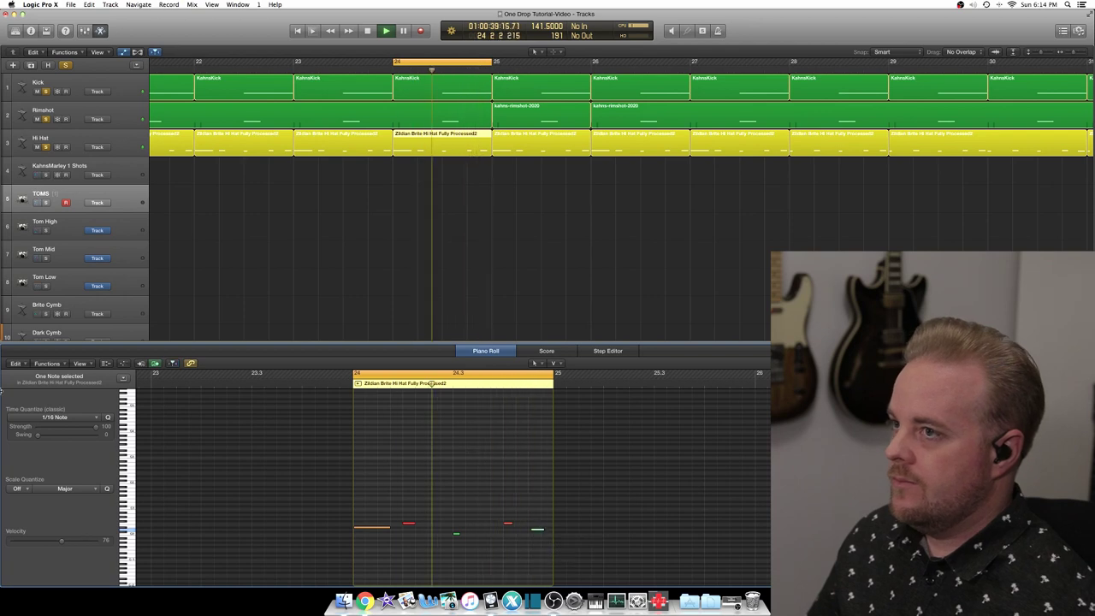
- Stop playback, restore the last hi-hat note's original timing and turn off the cycle over bar 24
left_click(107, 418)
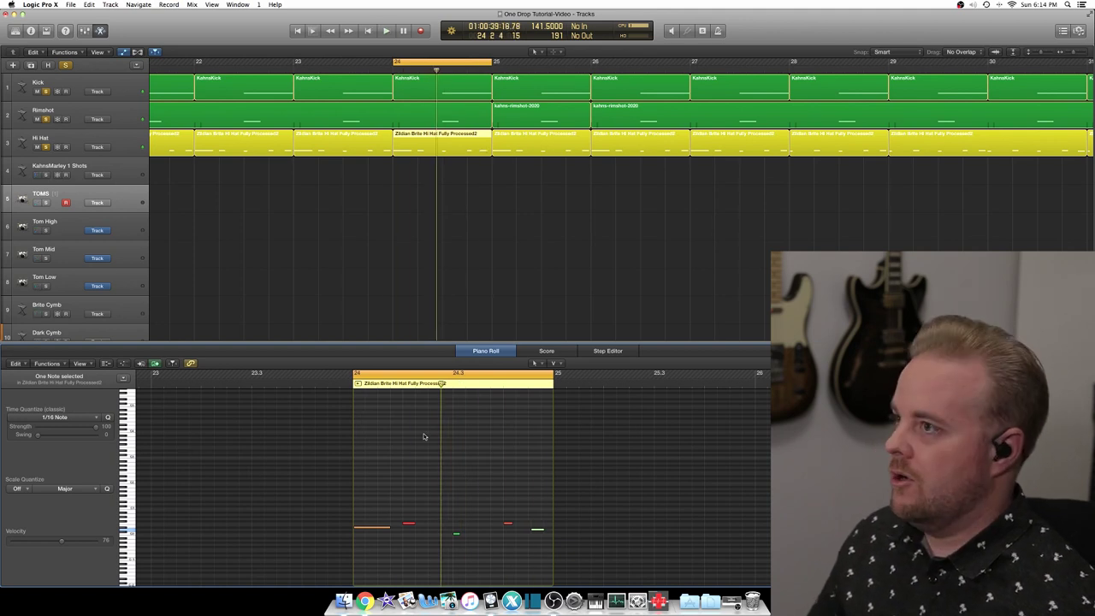
key("space")
left_click(463, 64)
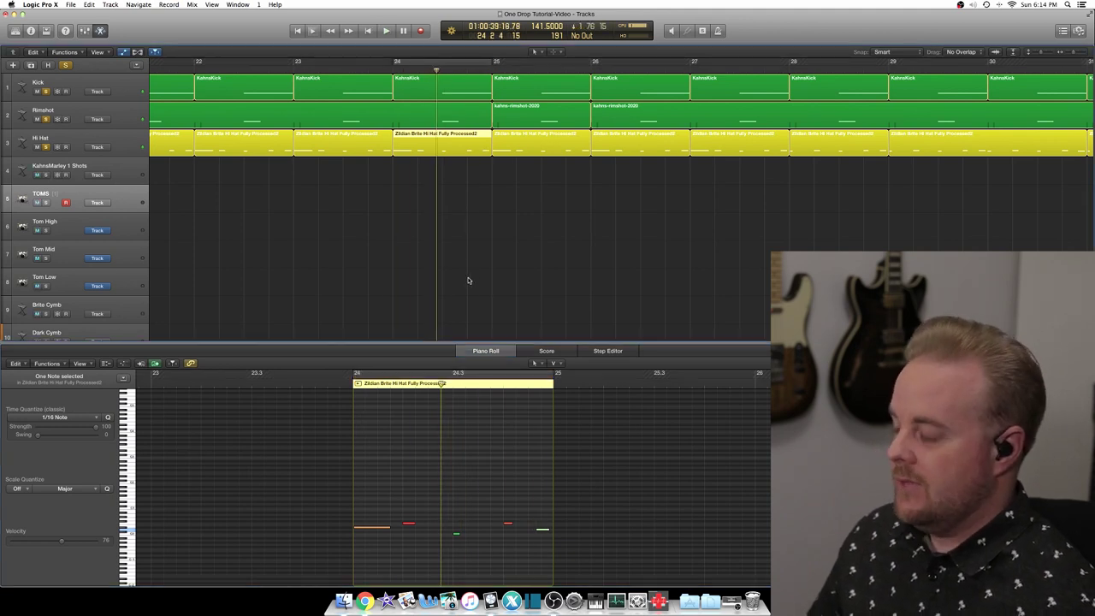
- Deselect the hi-hat region, solo the Skanki Gtr_bip track as well and resume playback from bar 24
left_click(467, 278)
key("super+Left")
key("super+Left")
key("super+Left")
key("super+Left")
key("super+Left")
scroll(447, 255, "down", 3)
scroll(449, 248, "down", 3)
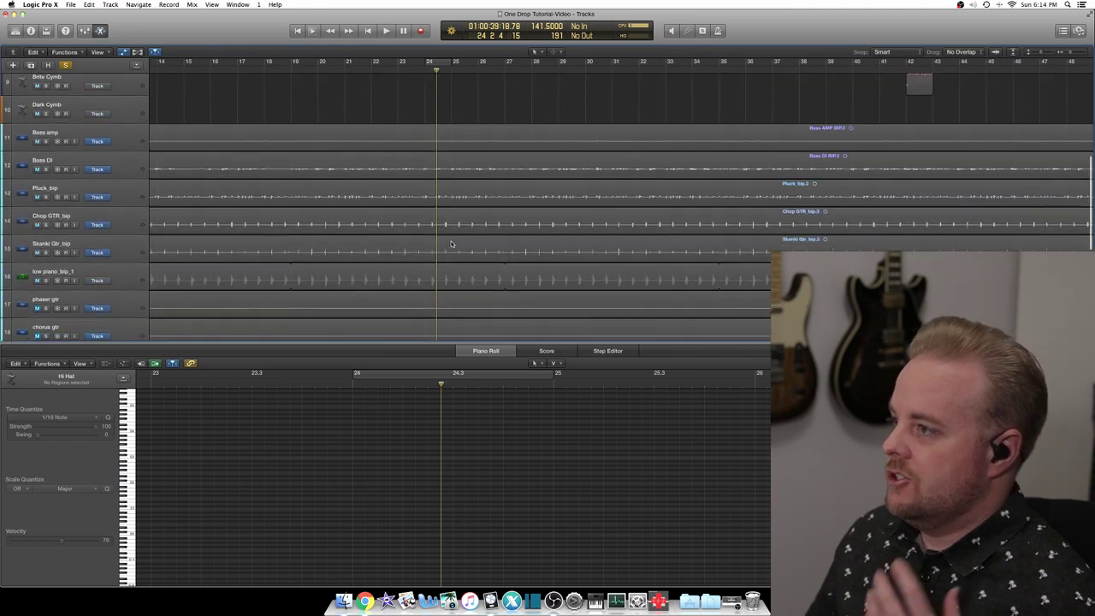
scroll(445, 236, "down", 5)
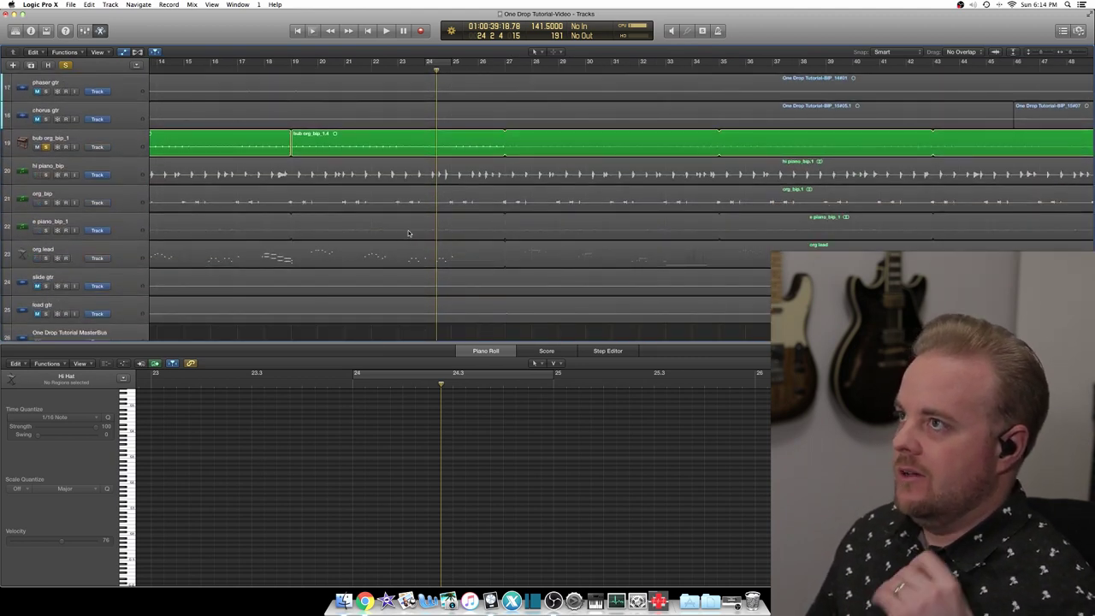
scroll(60, 214, "down", 1)
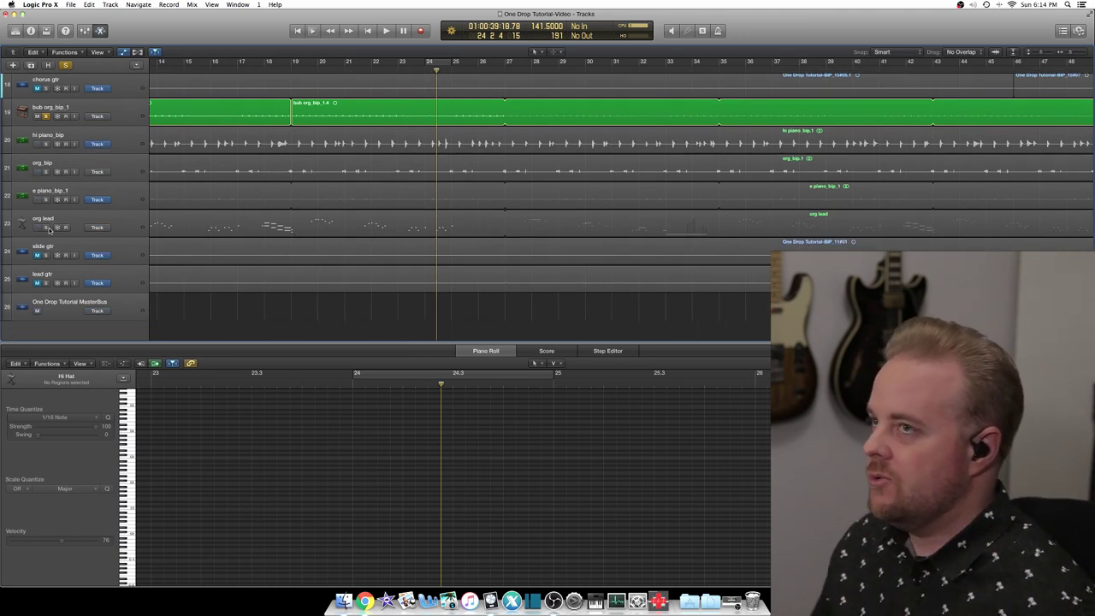
scroll(49, 278, "up", 6)
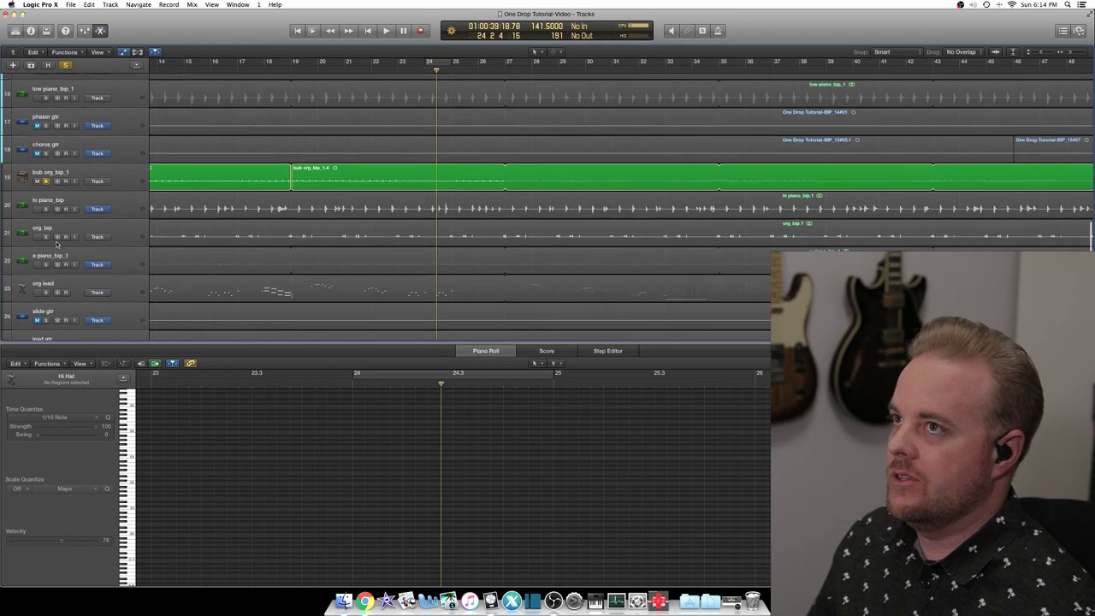
left_click(47, 178)
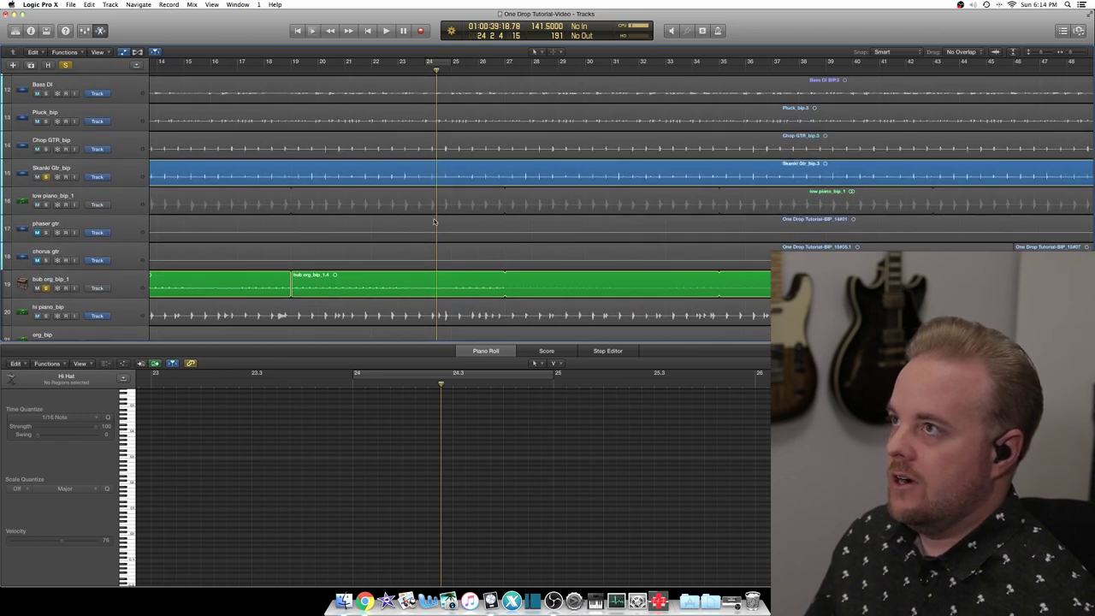
key("space")
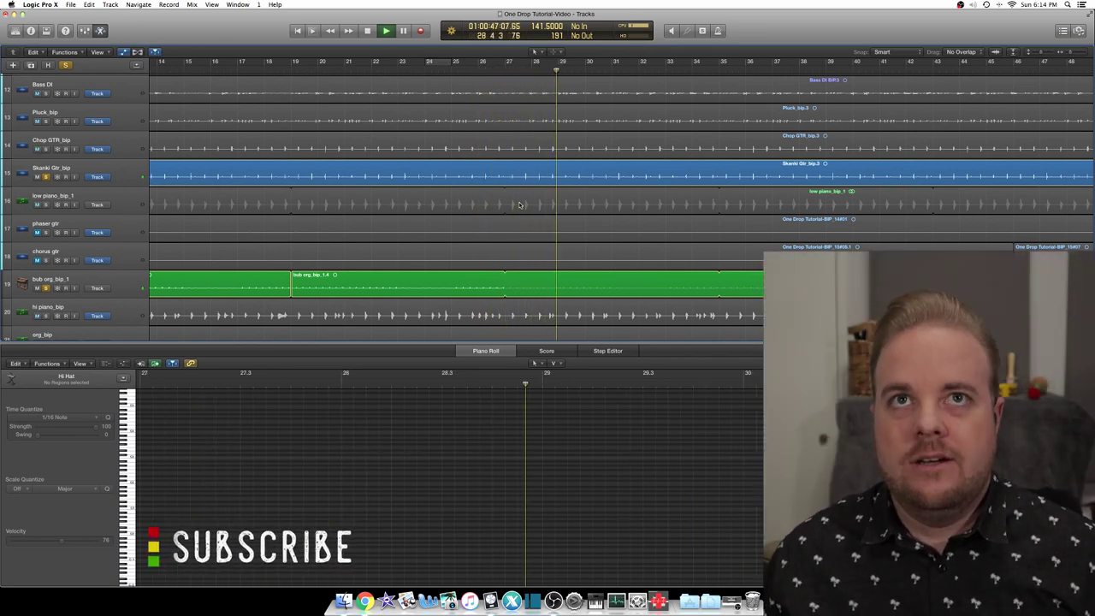
- Solo the Bass DI track as well during playback and show its region in the audio track editor
scroll(48, 131, "up", 2)
left_click(49, 130)
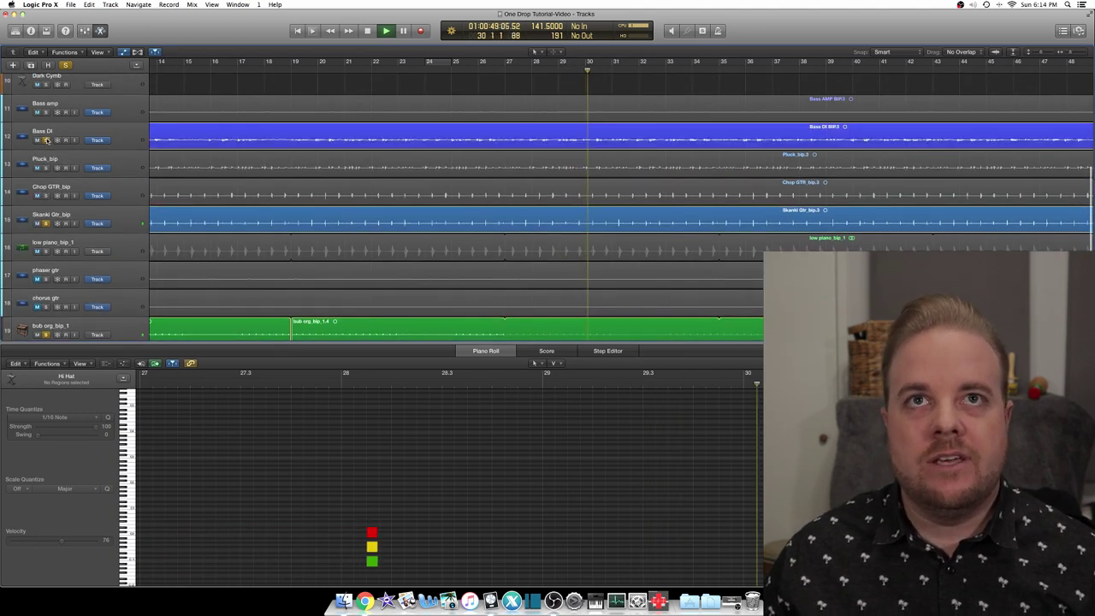
left_click(647, 137)
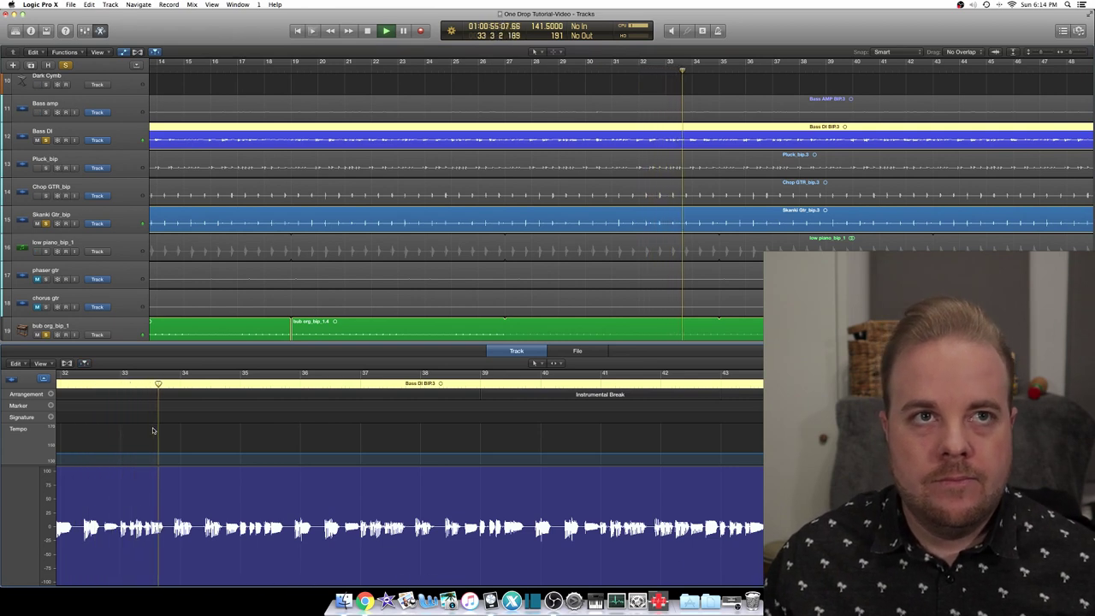
- Stop playback, set the playhead to 33 2 4 and examine the Bass DI waveform around bar 33 up close
key("space")
left_click_drag(165, 383, 151, 383)
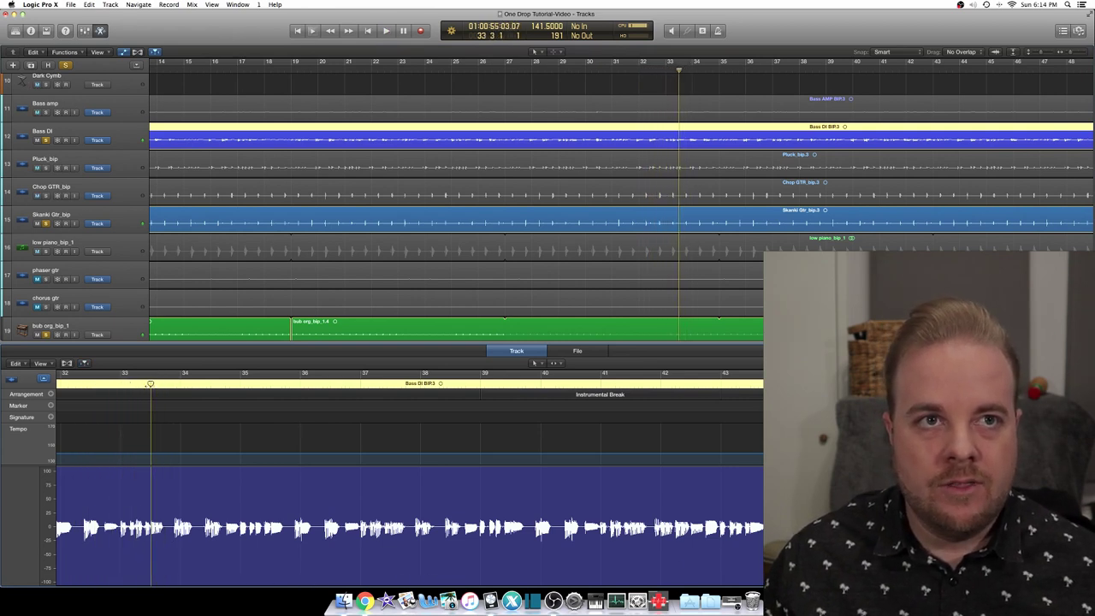
key("comma")
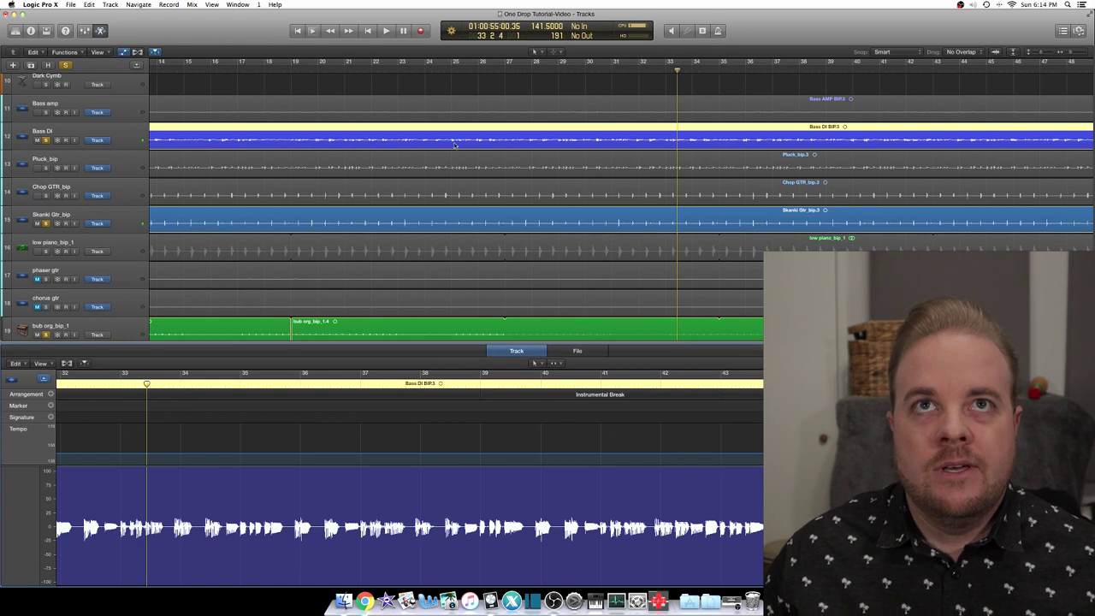
key("super+Right")
key("super+Right")
key("super+Right")
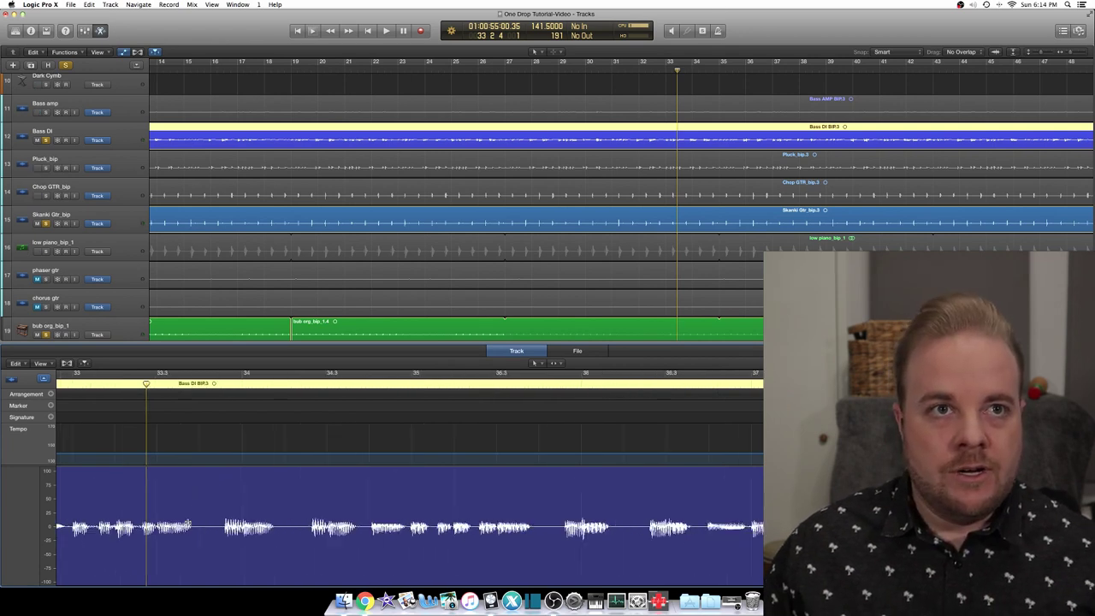
scroll(310, 383, "left", 3)
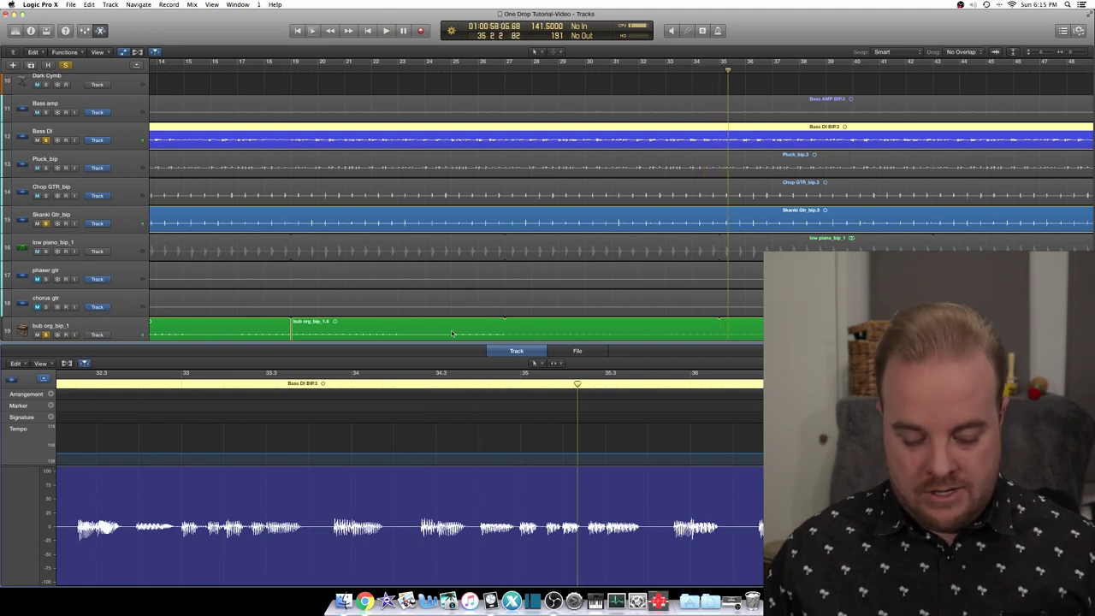
- Select the low piano_bip_1 region, show the whole arrangement and clear all track solos
key("super+Left")
key("super+Left")
left_click(468, 253)
key("super+Left")
key("super+Left")
key("super+Left")
key("super+Left")
key("super+Left")
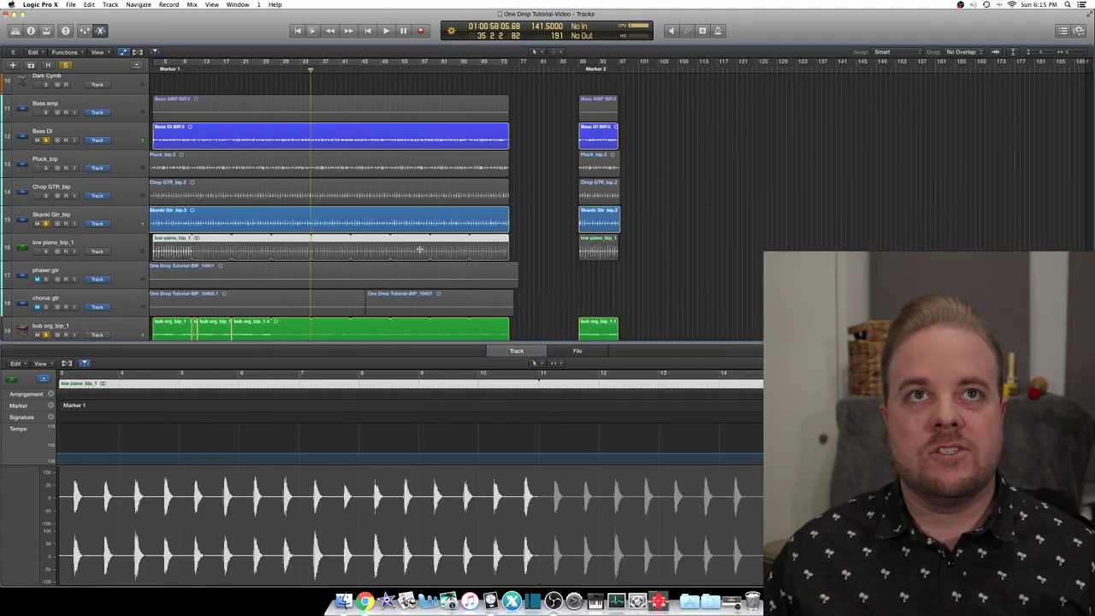
key("super+a")
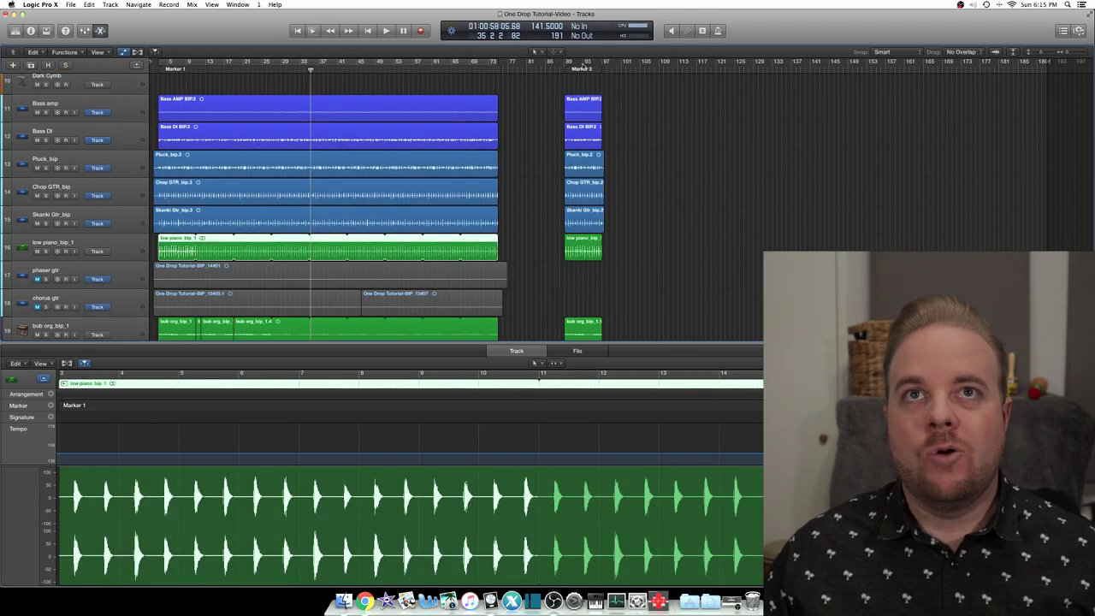
- Set a cycle range over bars 89 to 97 at Marker 2 and play it with the drum tracks in view
left_click_drag(566, 64, 602, 64)
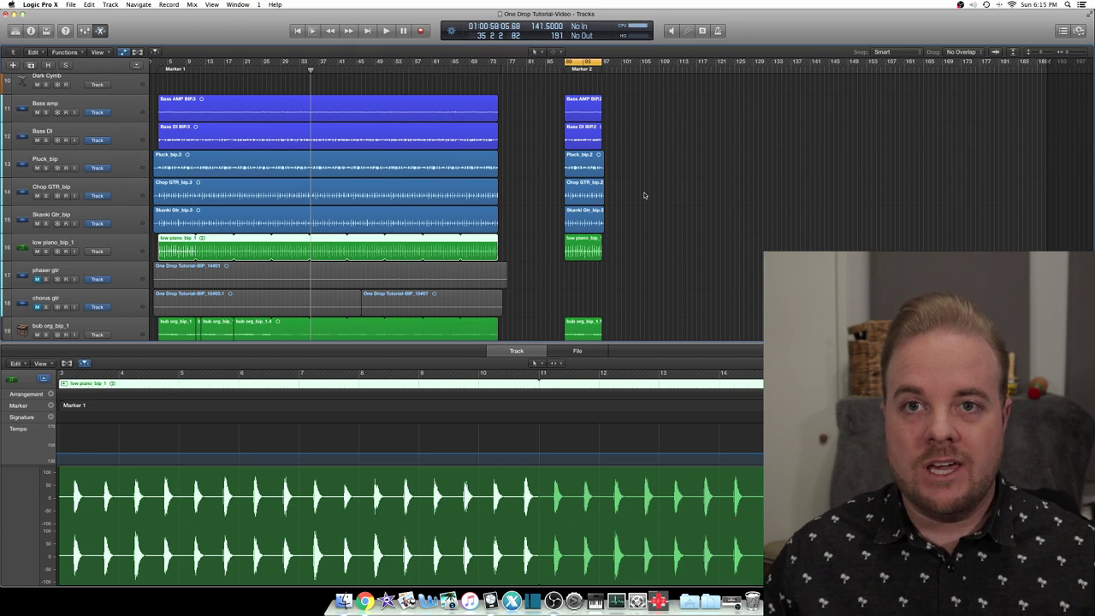
key("space")
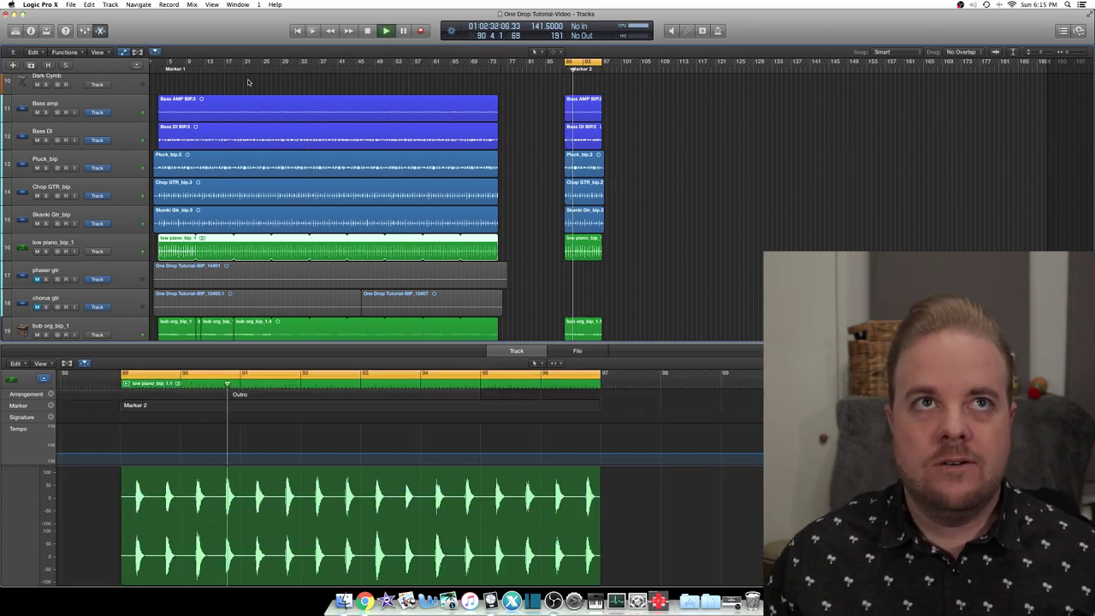
scroll(239, 83, "up", 3)
scroll(239, 83, "up", 3)
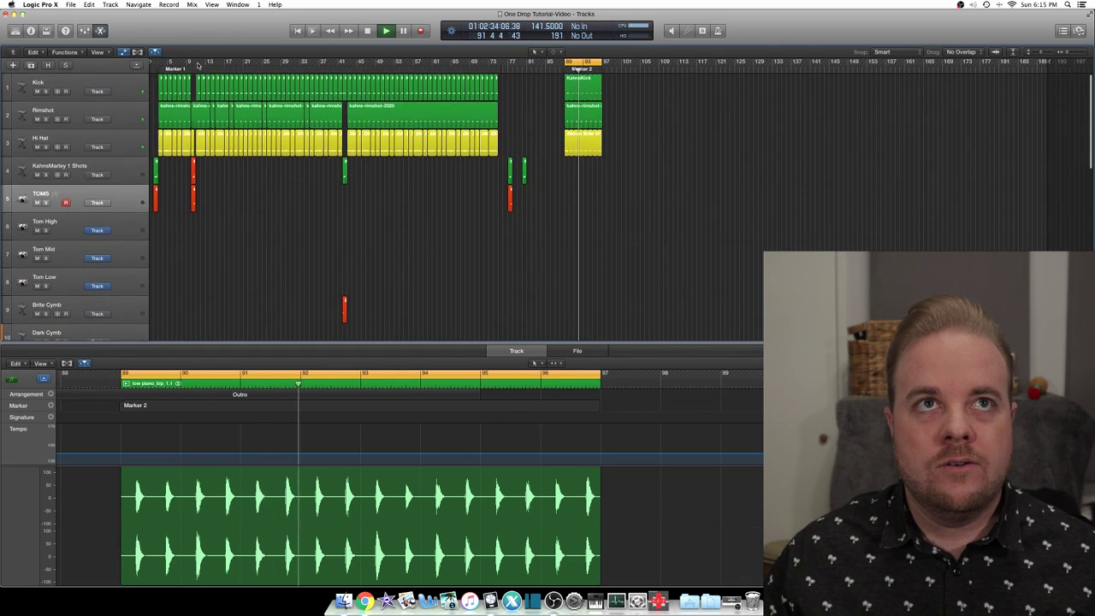
- Compare the drums by cycling playback over a range from bar 11 and over bars 89 to 97 at Marker 2
left_click_drag(199, 64, 219, 63)
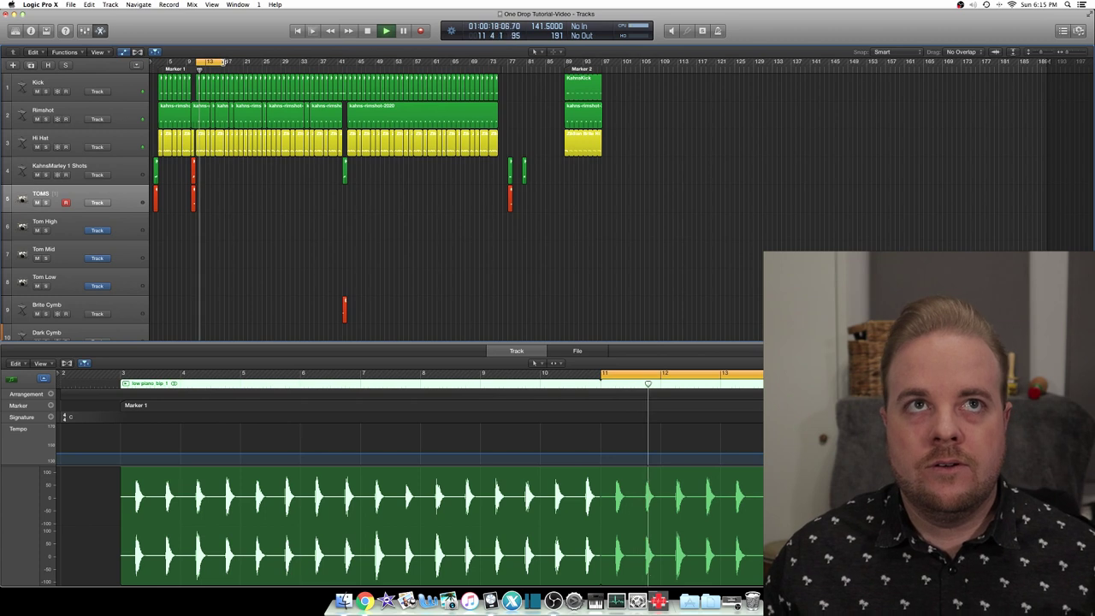
left_click_drag(225, 63, 227, 62)
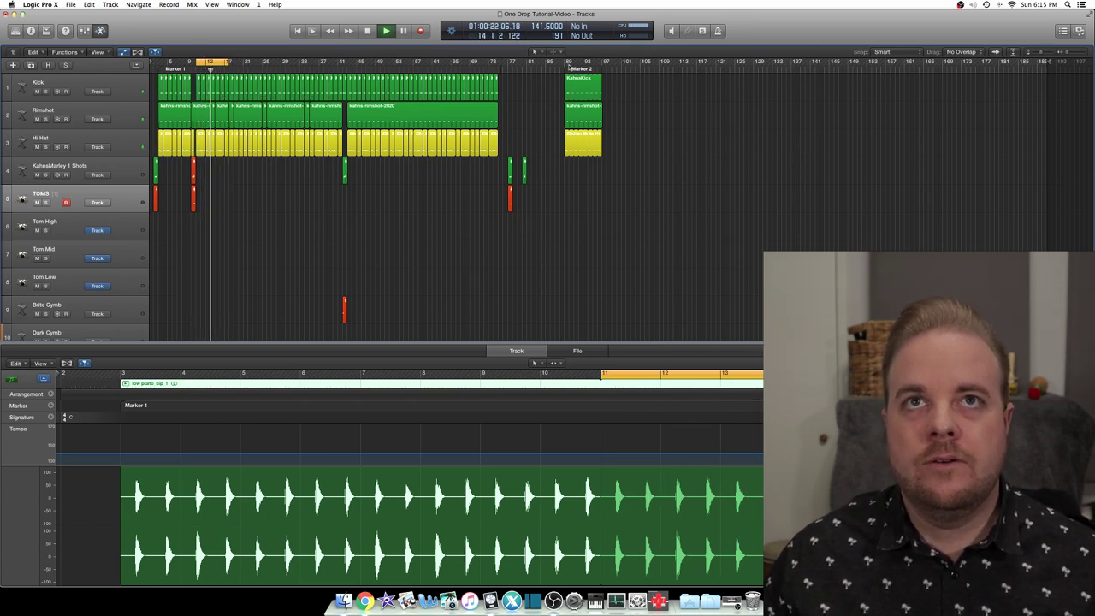
left_click_drag(567, 65, 603, 64)
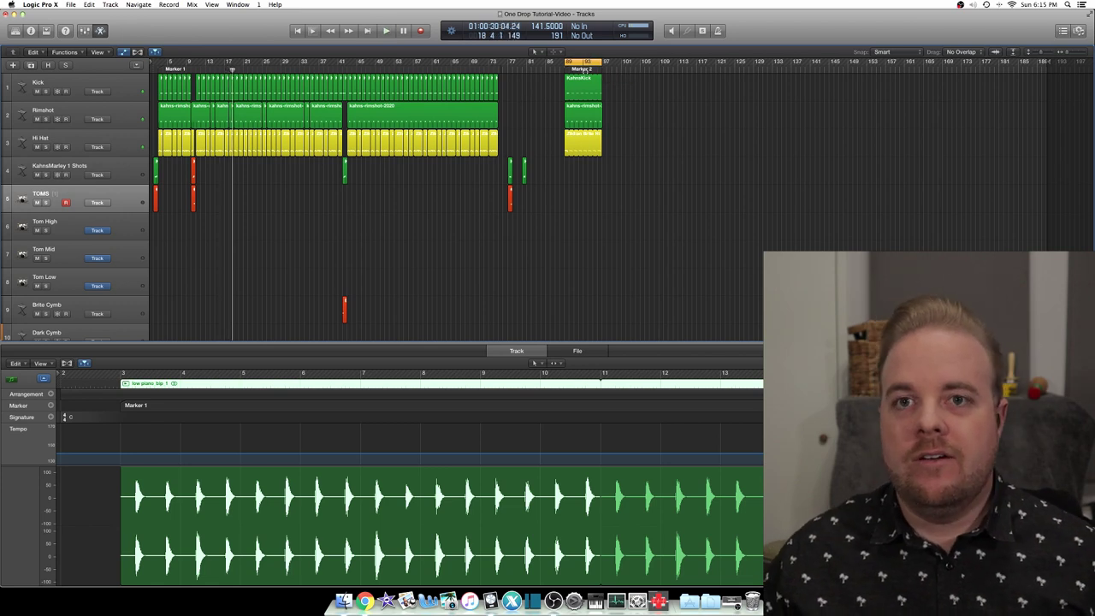
left_click(594, 71)
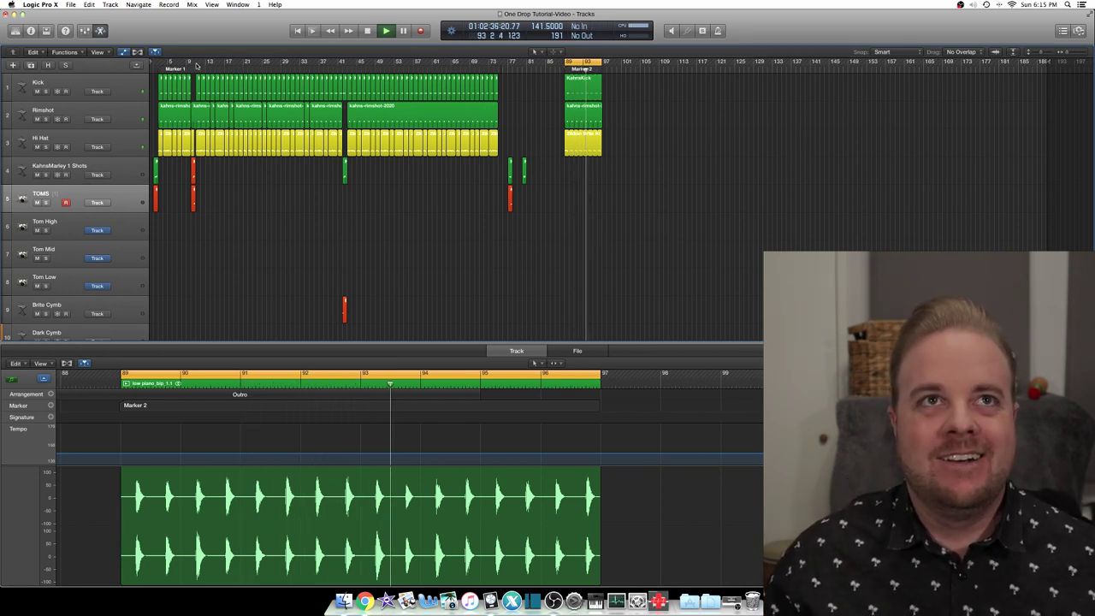
- Play the cycle range starting at bar 11 again, stop playback and turn the cycle off
left_click_drag(199, 63, 230, 65)
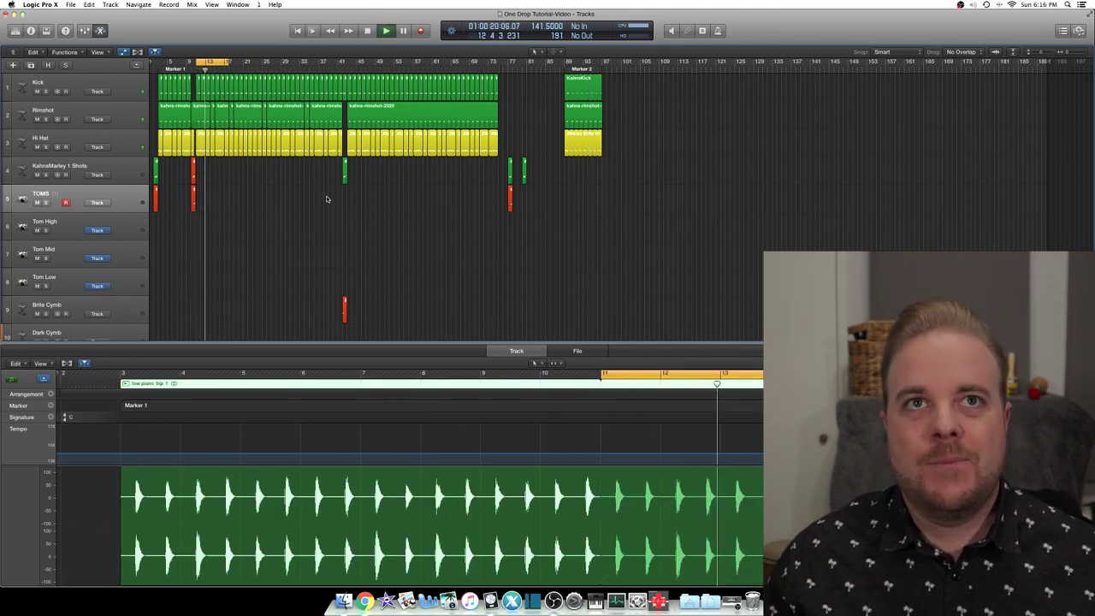
scroll(326, 199, "down", 2)
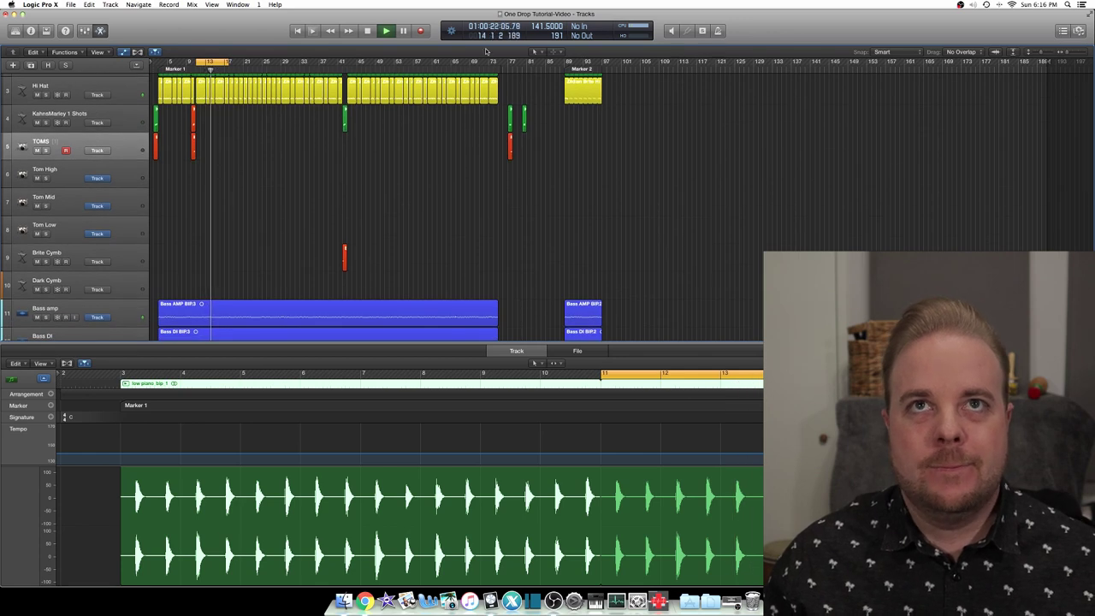
key("space")
left_click(208, 62)
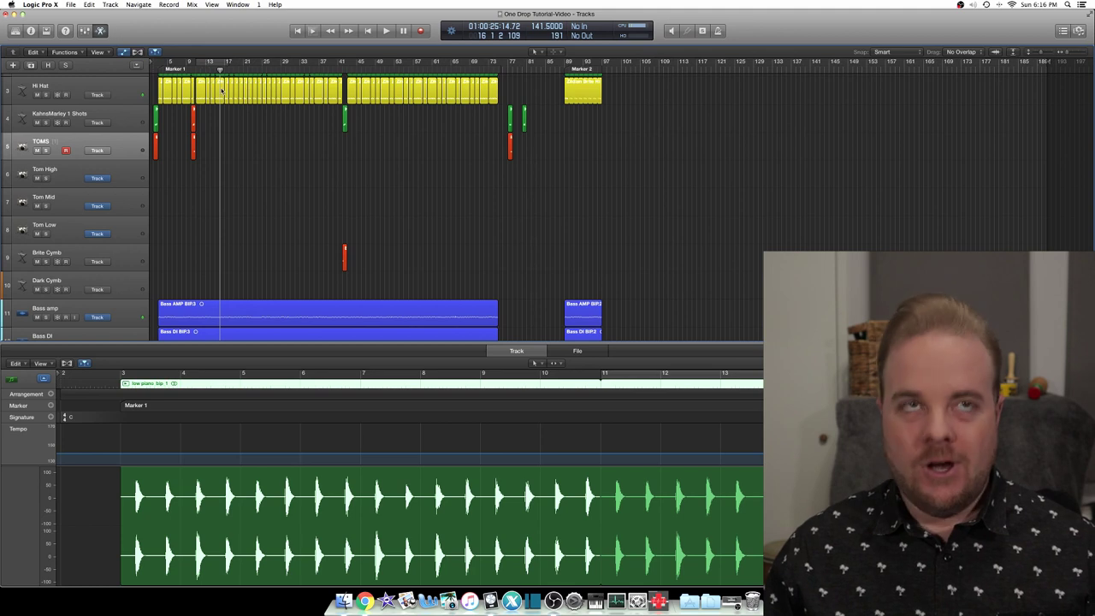
- Set the playhead back to bar 2 and show the opening KahnsMarley 1 Shots region in the Piano Roll
key("Return")
scroll(211, 121, "up", 2)
scroll(194, 176, "up", 5)
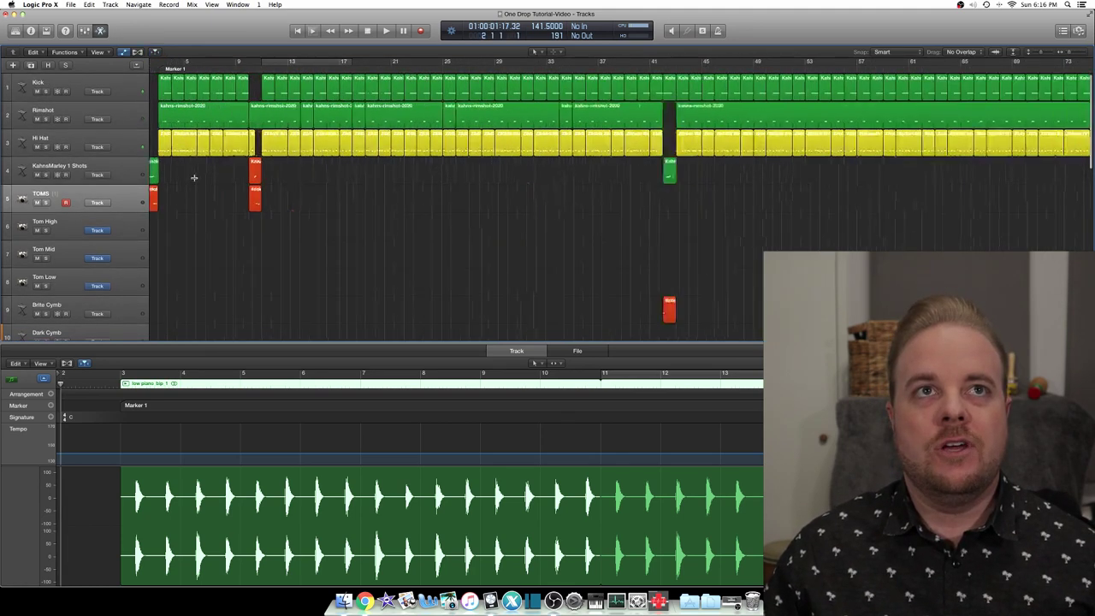
scroll(191, 207, "up", 5)
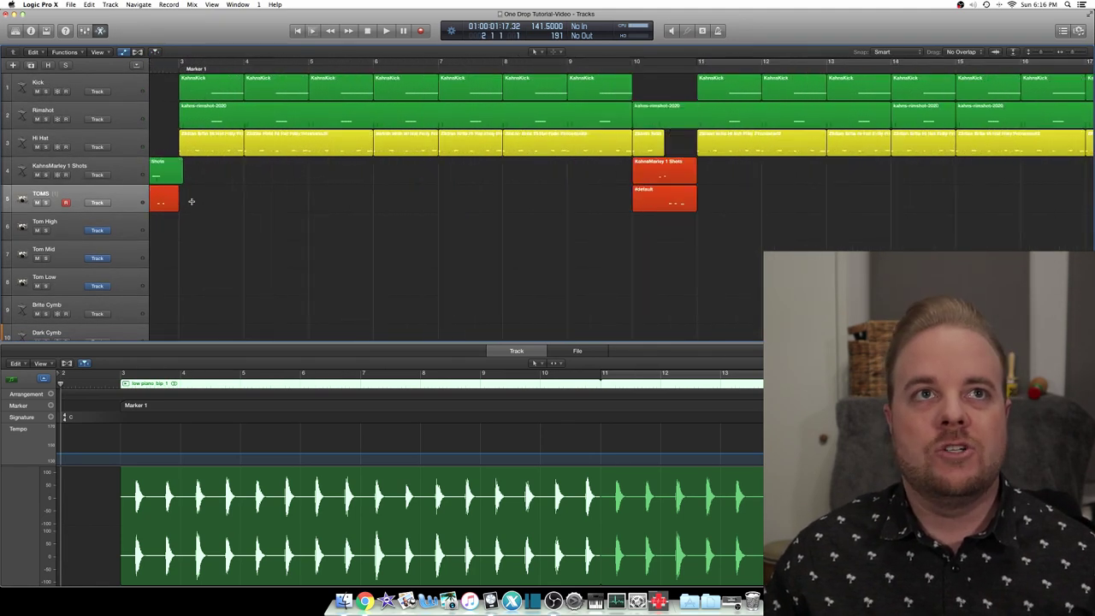
scroll(192, 204, "down", 8)
scroll(193, 201, "up", 2)
scroll(194, 201, "up", 8)
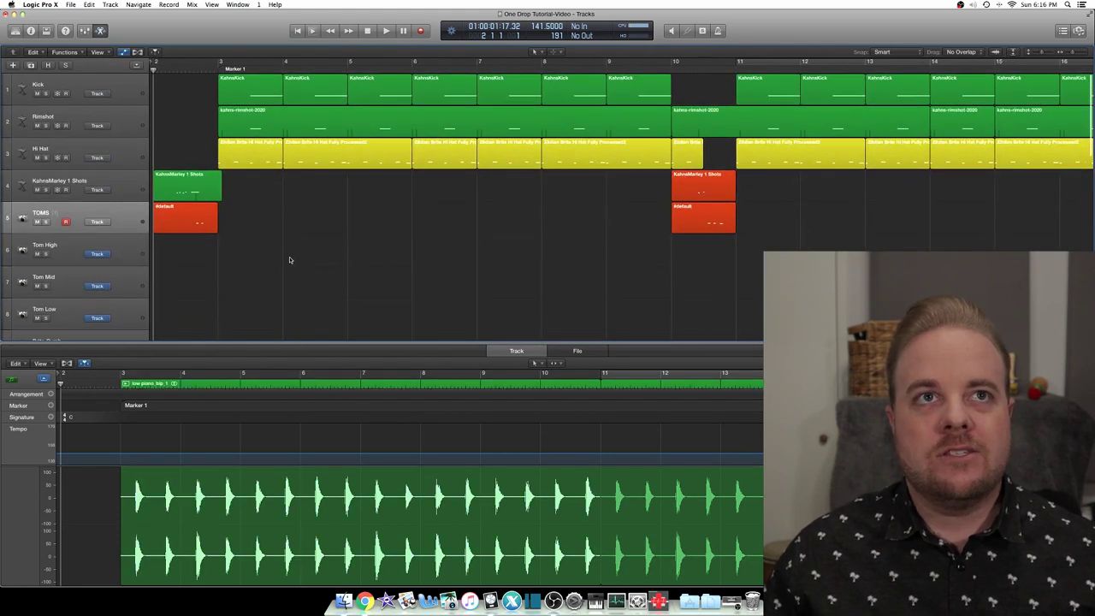
left_click(203, 188)
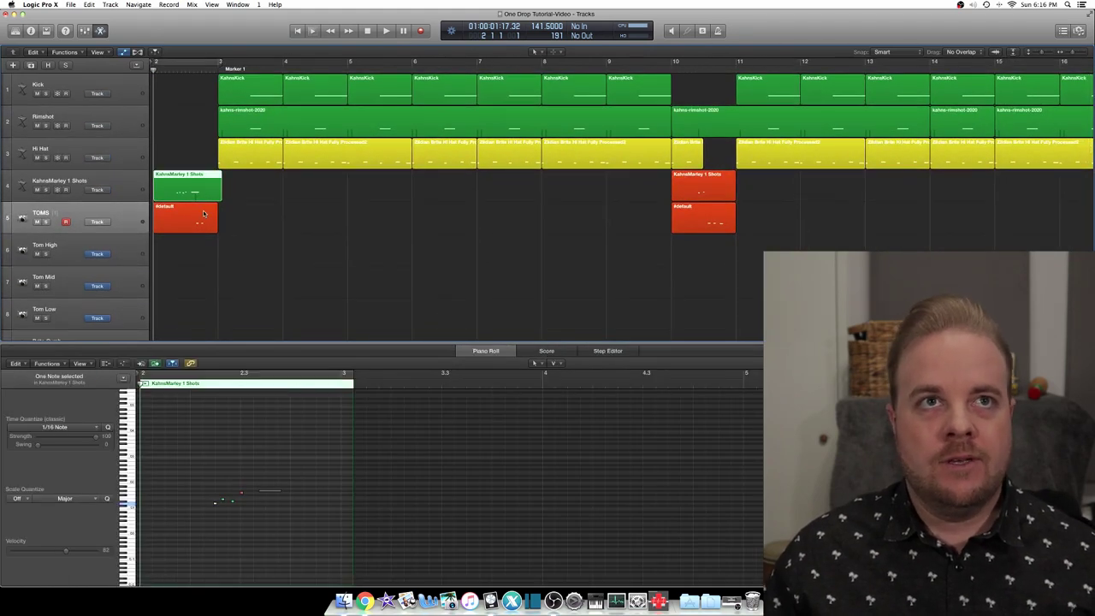
- Examine the fill's notes between beats 2.2 and 2.3 of the KahnsMarley 1 Shots region up close
left_click_drag(281, 511, 248, 512)
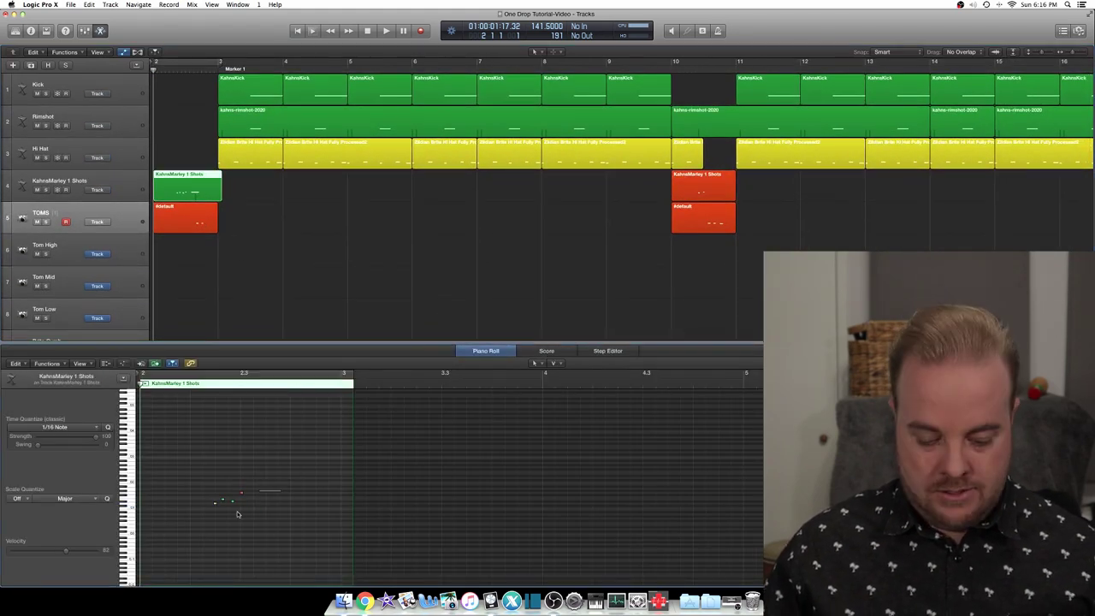
key("super+Right")
key("super+Down")
scroll(277, 513, "up", 5)
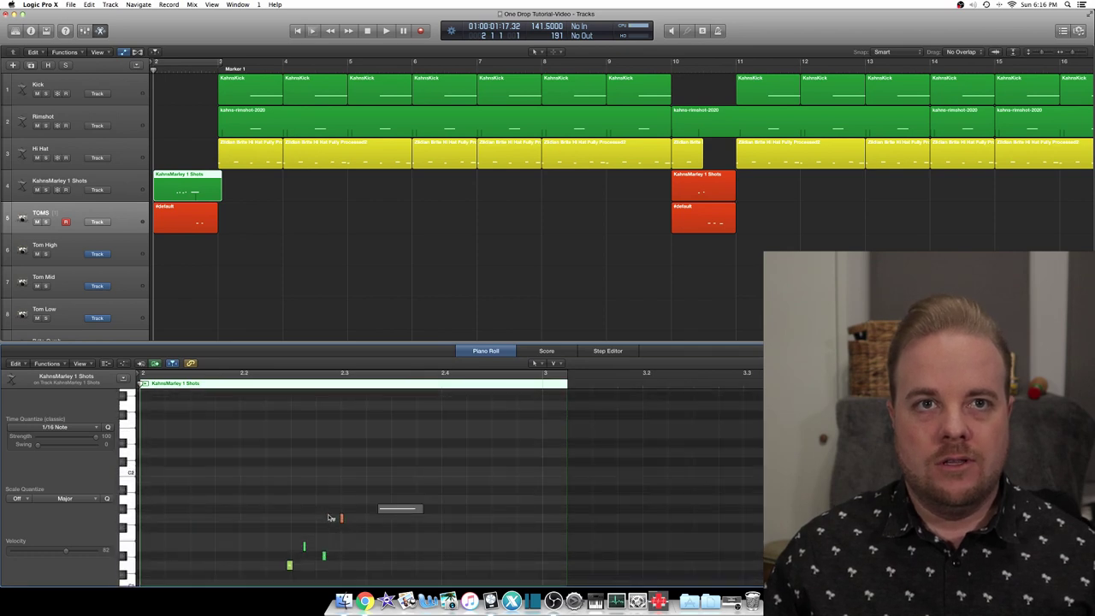
scroll(376, 513, "right", 5)
scroll(422, 504, "left", 3)
key("super+Down")
key("super+Down")
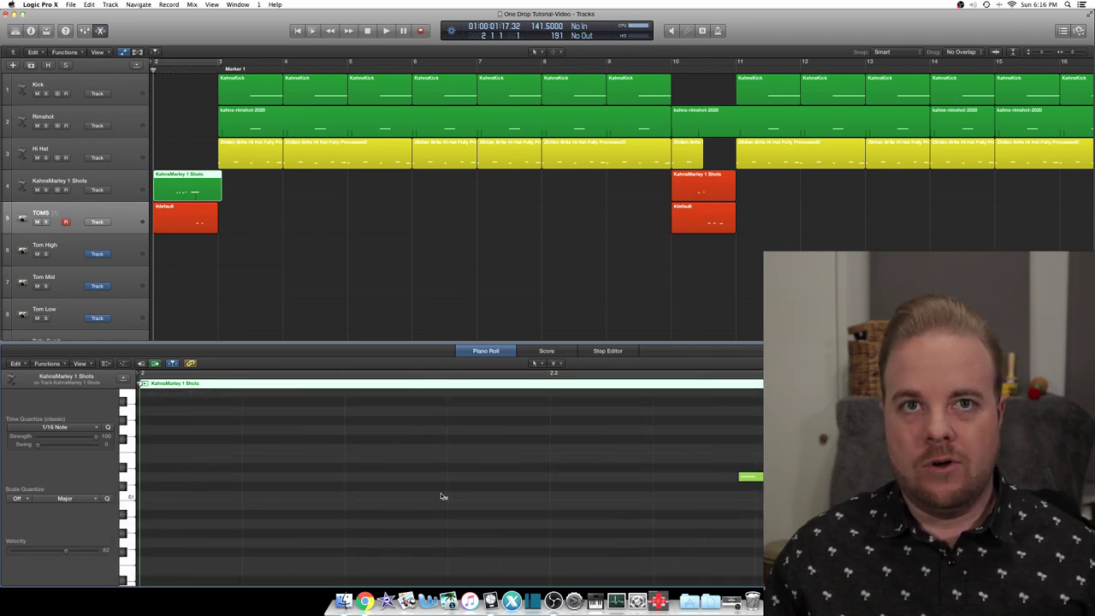
scroll(485, 497, "right", 5)
scroll(522, 501, "up", 2)
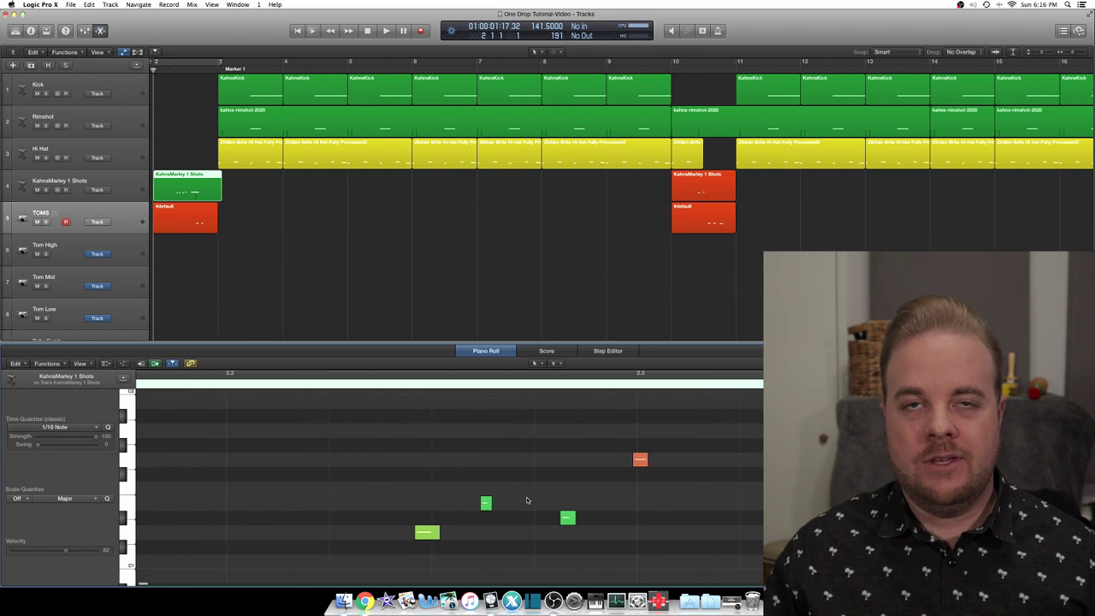
- Place the playhead shortly before the fill and audition its four short notes one at a time
left_click(363, 384)
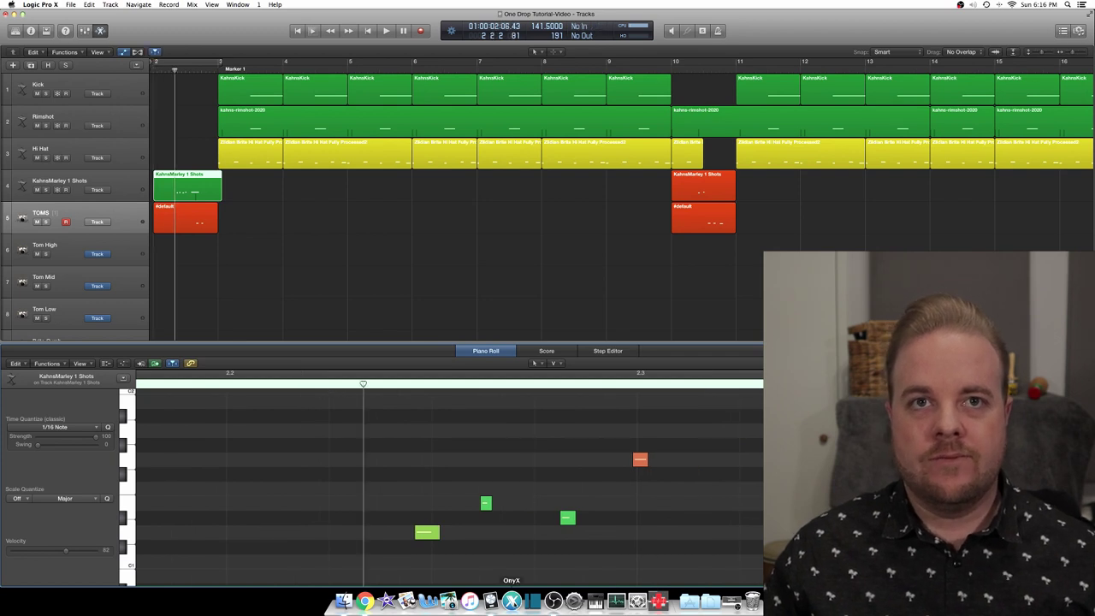
left_click(428, 532)
left_click(486, 503)
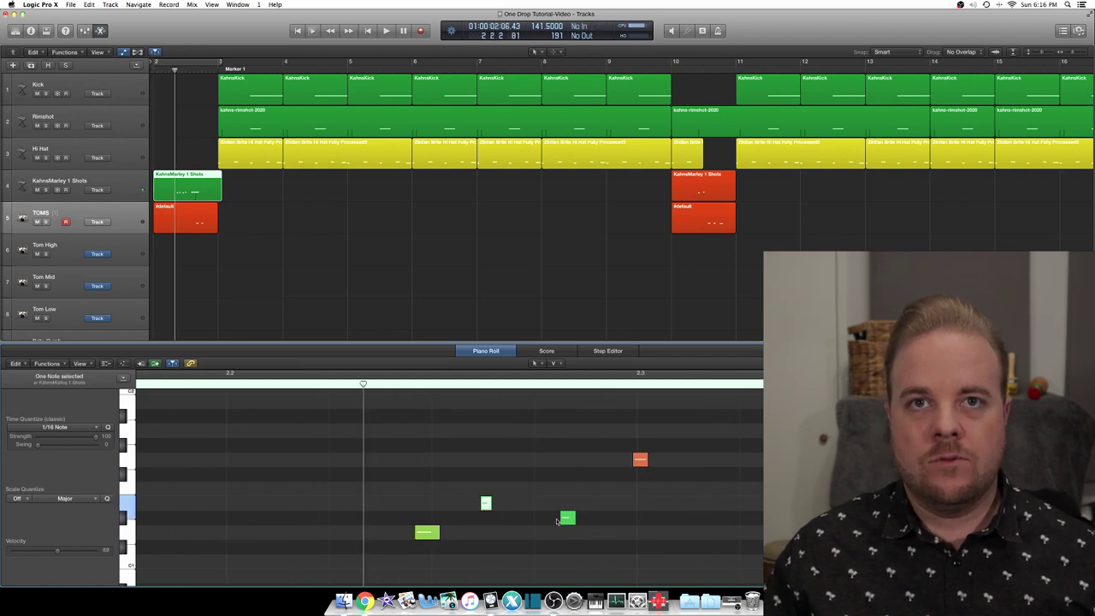
left_click(566, 518)
left_click(639, 462)
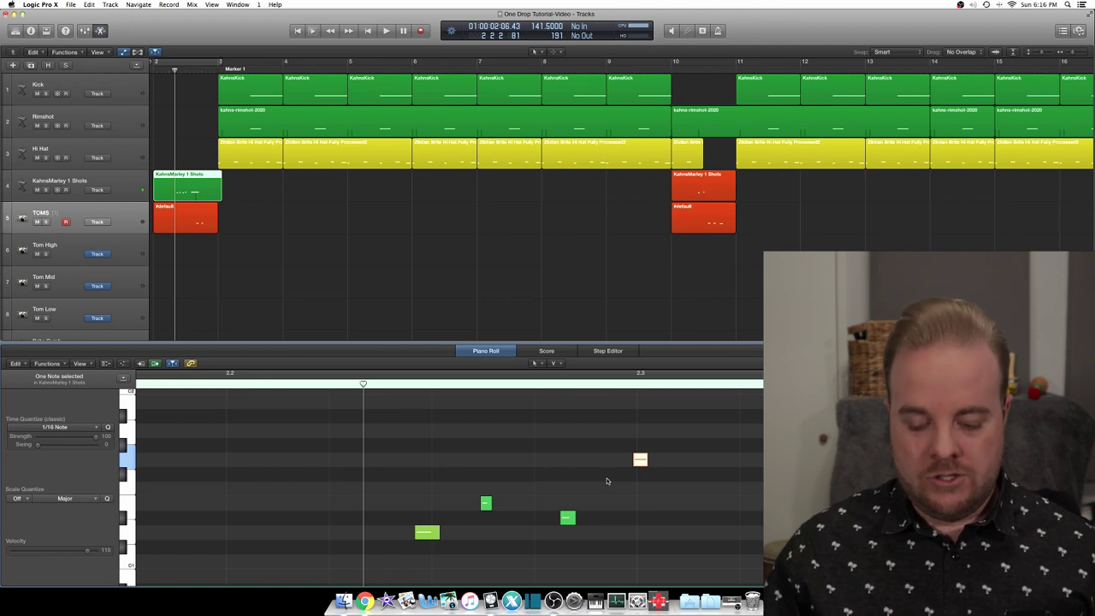
- Show the whole fill including its long final note and play it from just before the first note
key("super+Left")
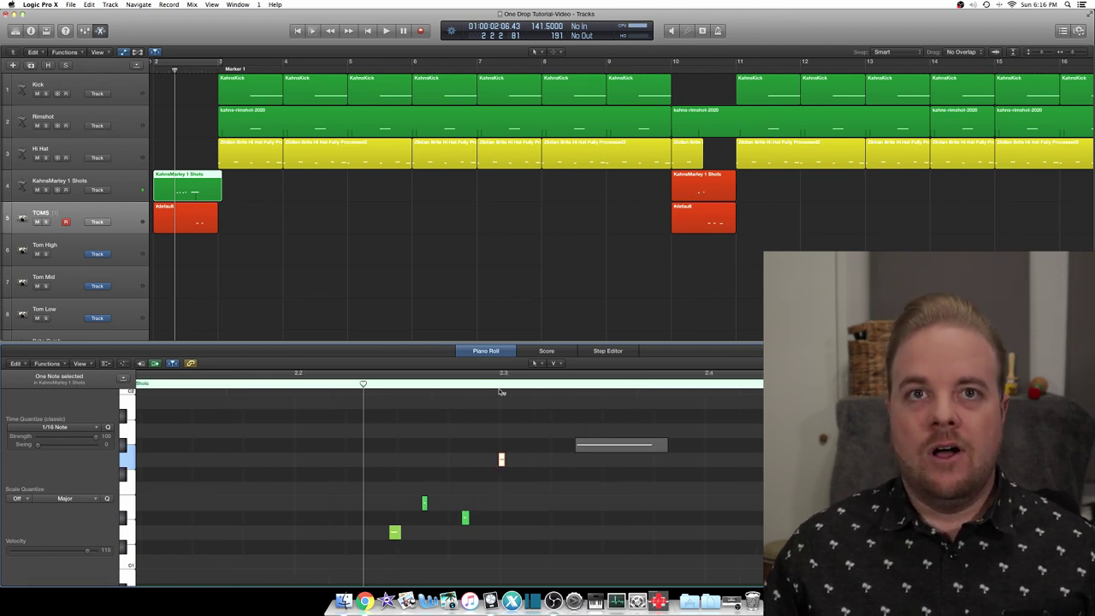
key("super+Up")
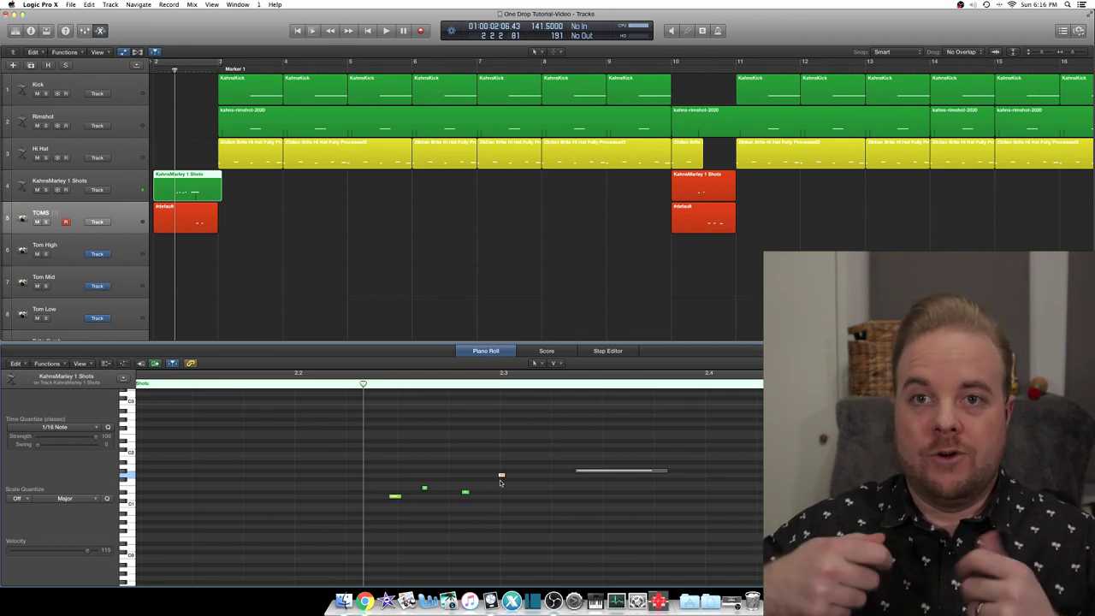
left_click(167, 379)
key("space")
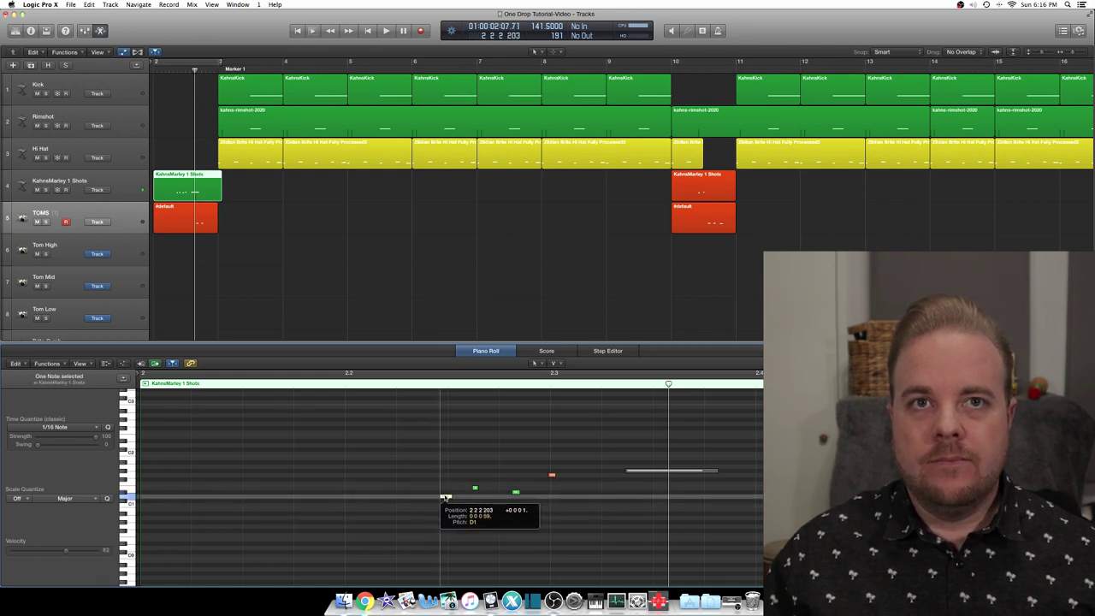
left_click(432, 384)
key("space")
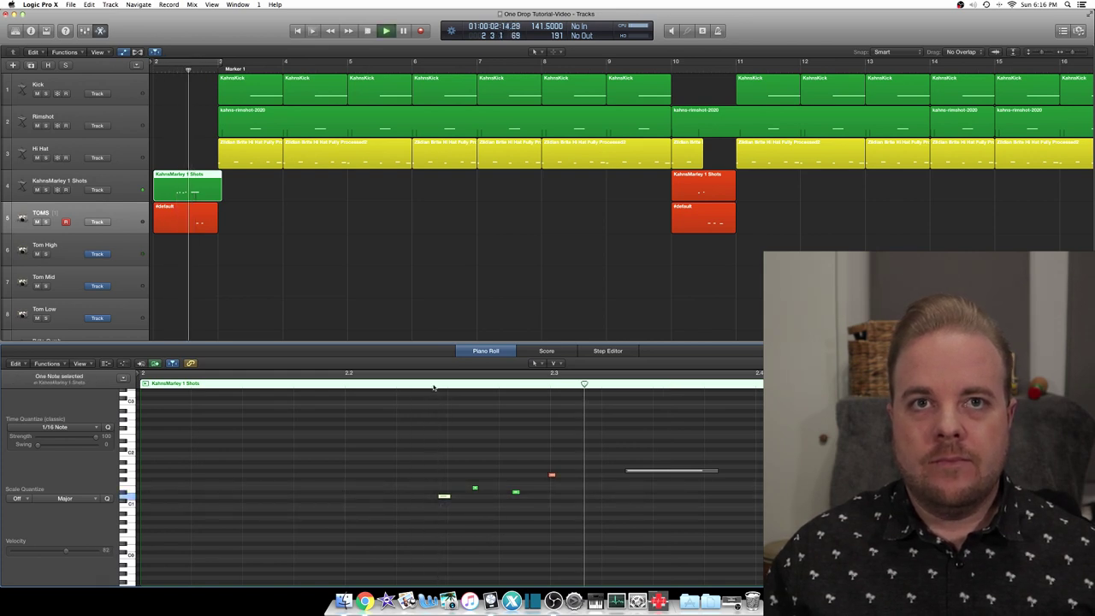
key("space")
- Try shifting the fill's first three short notes slightly earlier and play the fill repeatedly
left_click_drag(444, 497, 508, 492)
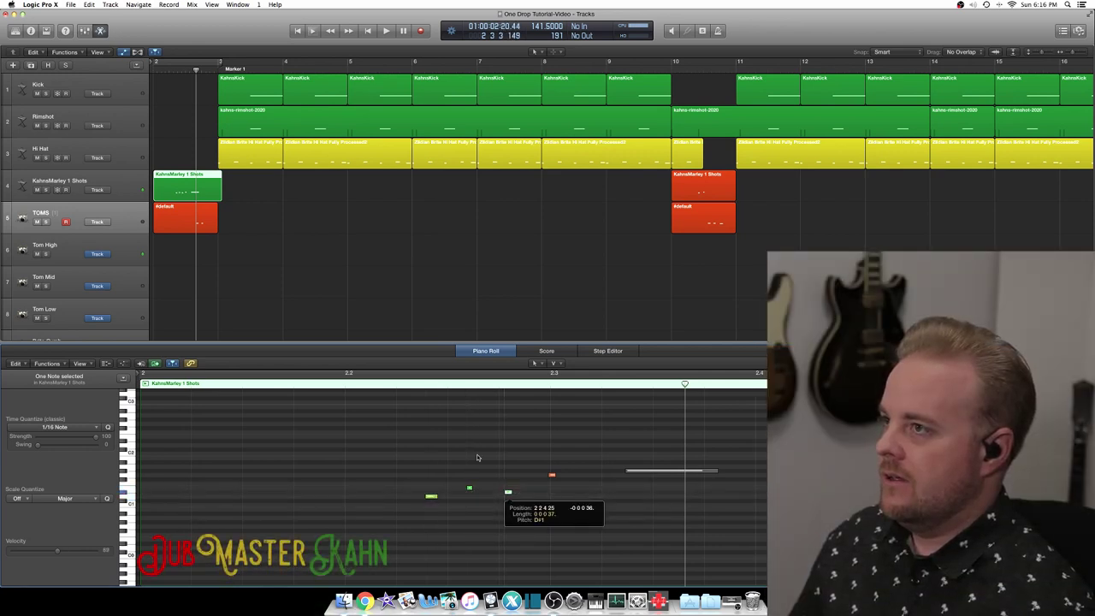
left_click(406, 376)
key("space")
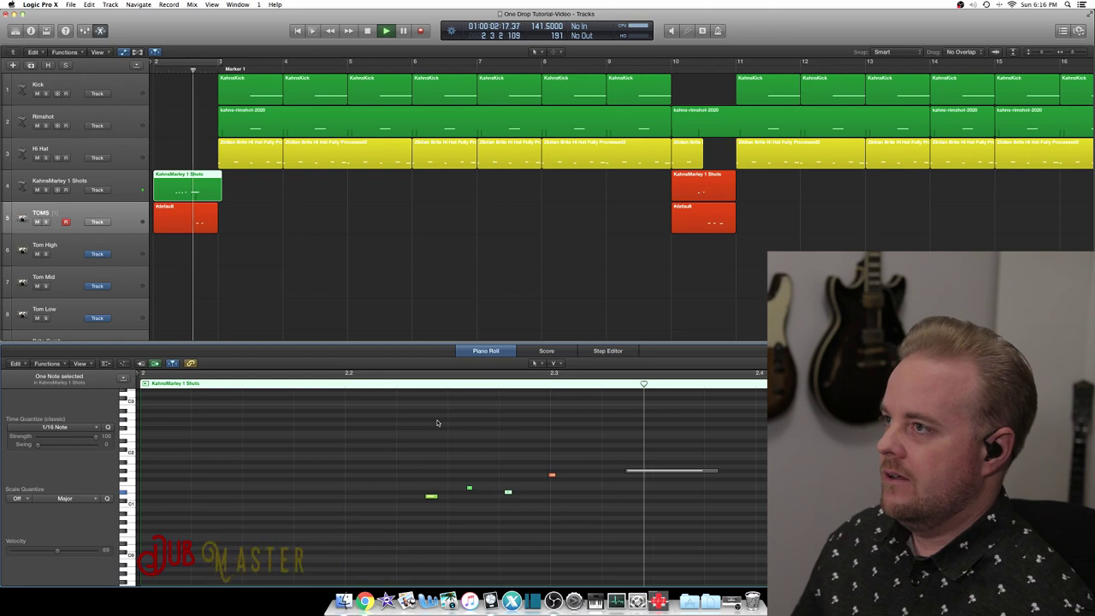
key("space")
left_click(398, 378)
key("space")
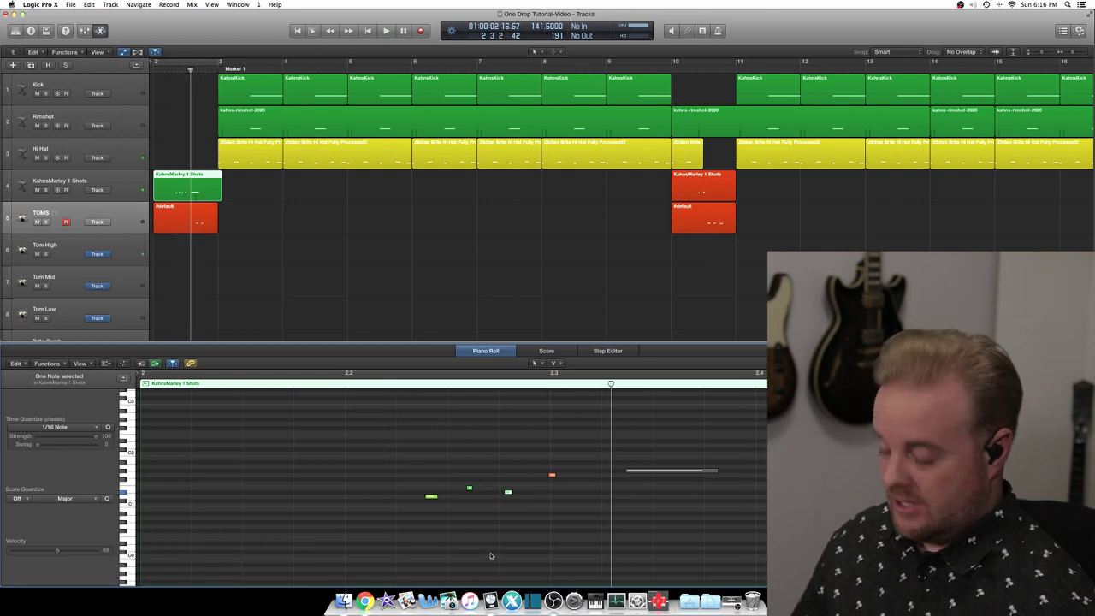
- Try shifting the fill's short notes slightly later, play the fill and undo the timing changes
left_click(433, 372)
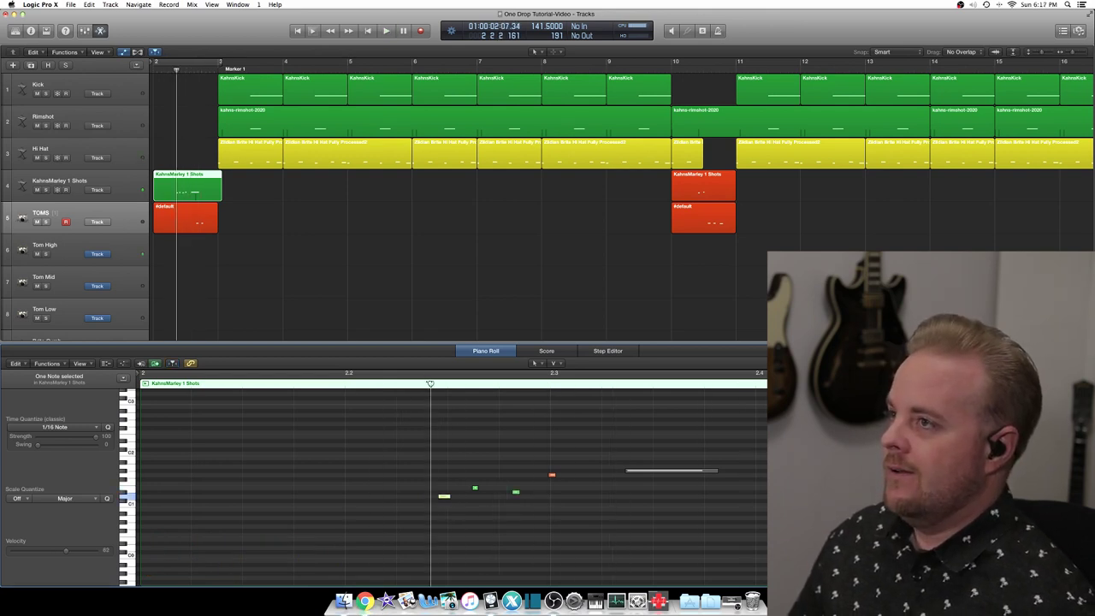
left_click(473, 488)
left_click_drag(516, 492, 523, 493)
left_click(404, 384)
key("space")
key("space")
left_click(405, 384)
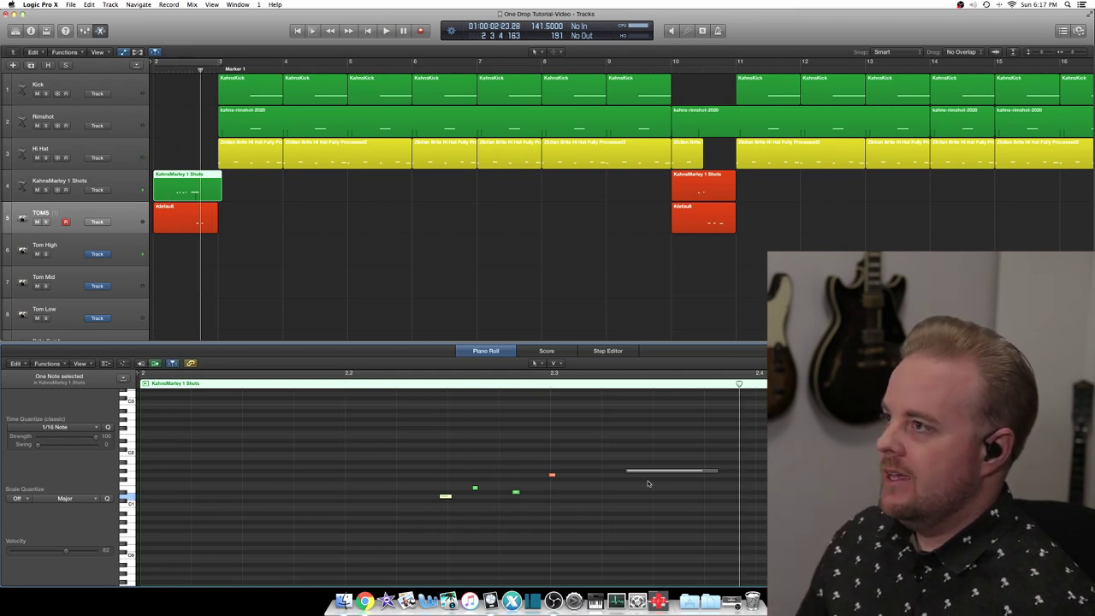
left_click(610, 417)
key("super+z")
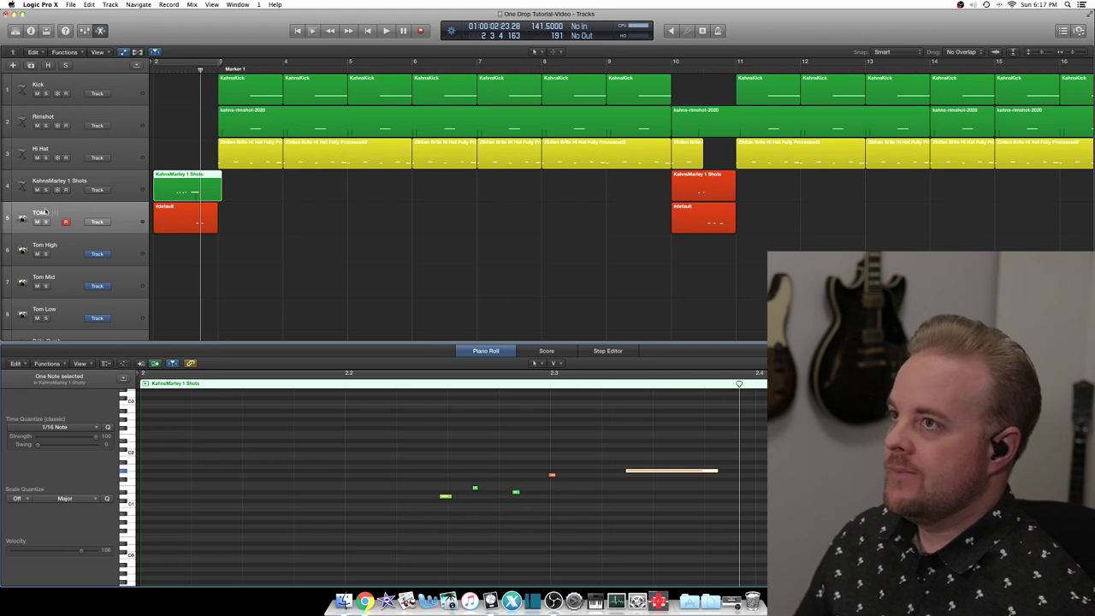
- Play the KahnsMarley 1 Shots fill with its original note timing and stop
left_click(424, 384)
key("space")
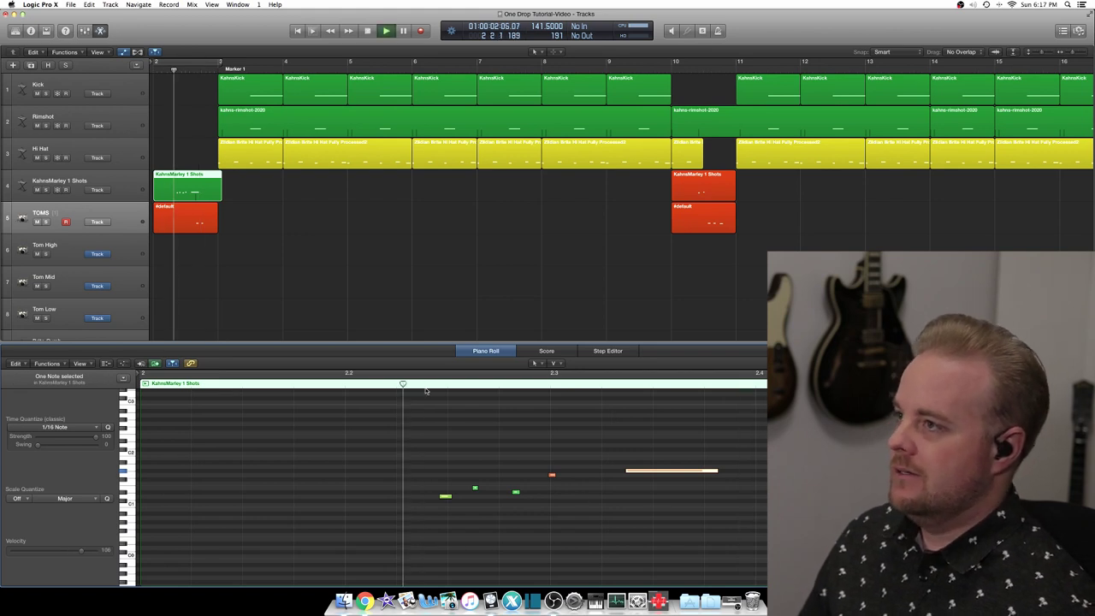
key("space")
- Show the bar 2 TOMS and KahnsMarley 1 Shots regions together in the Piano Roll and play them from beat 2.2
left_click(184, 219)
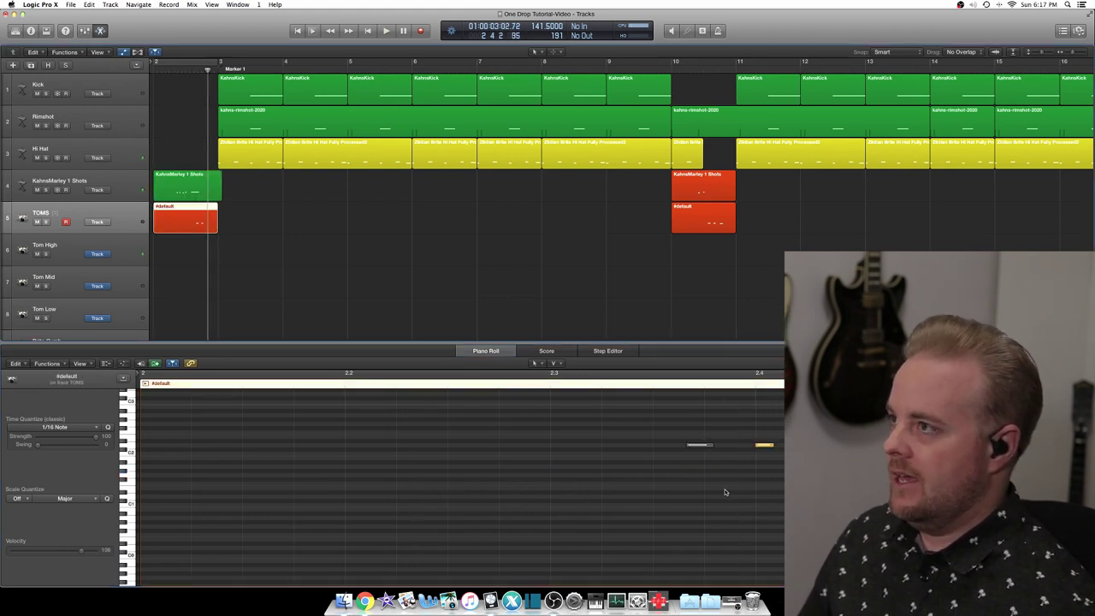
key("ctrl+m")
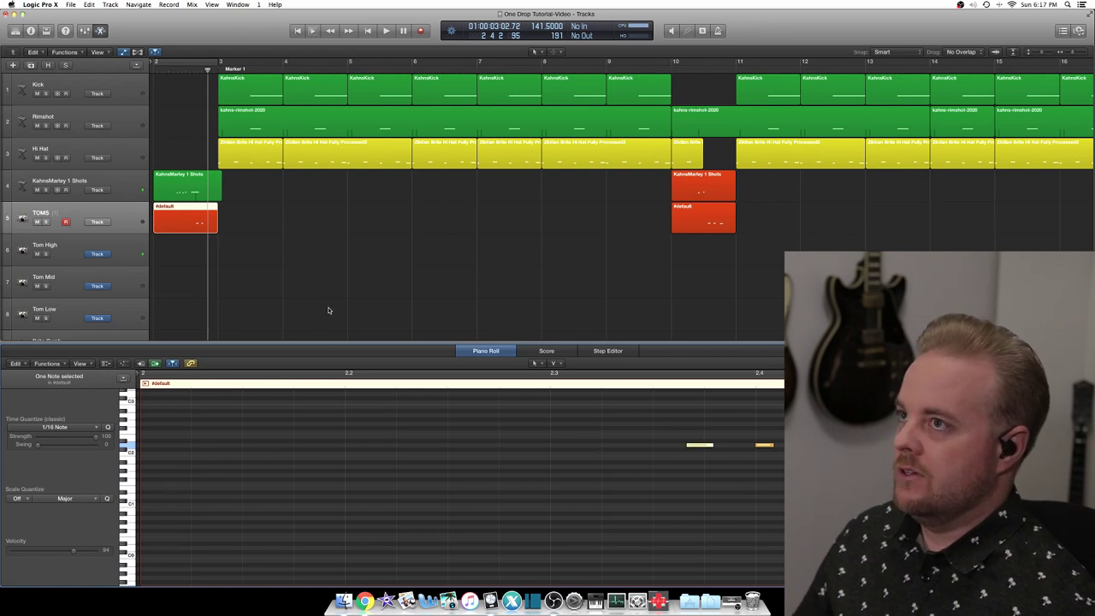
left_click_drag(328, 308, 192, 194)
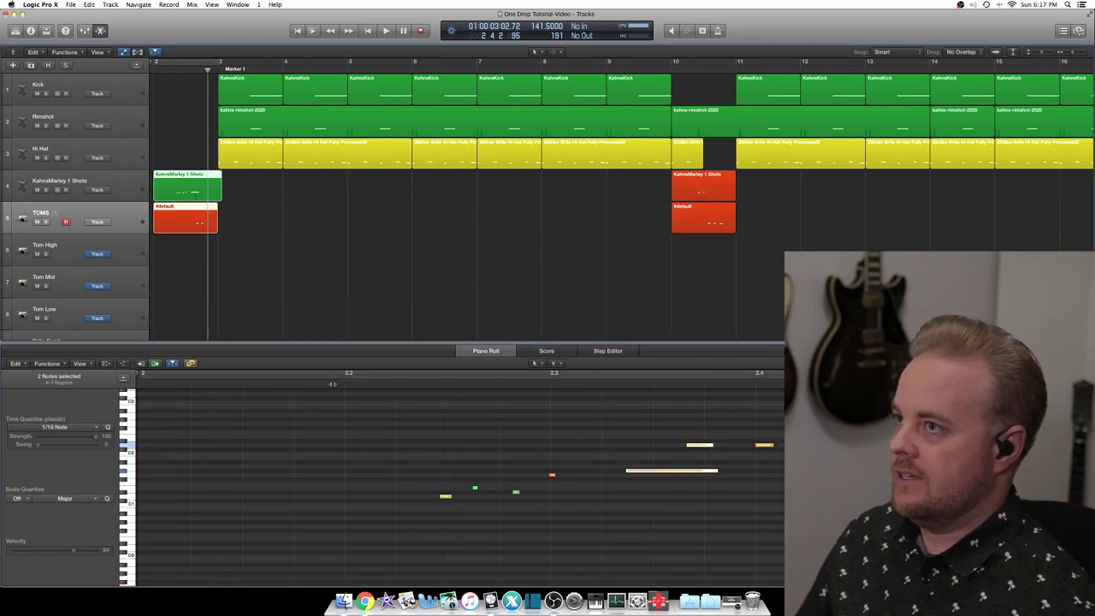
key("space")
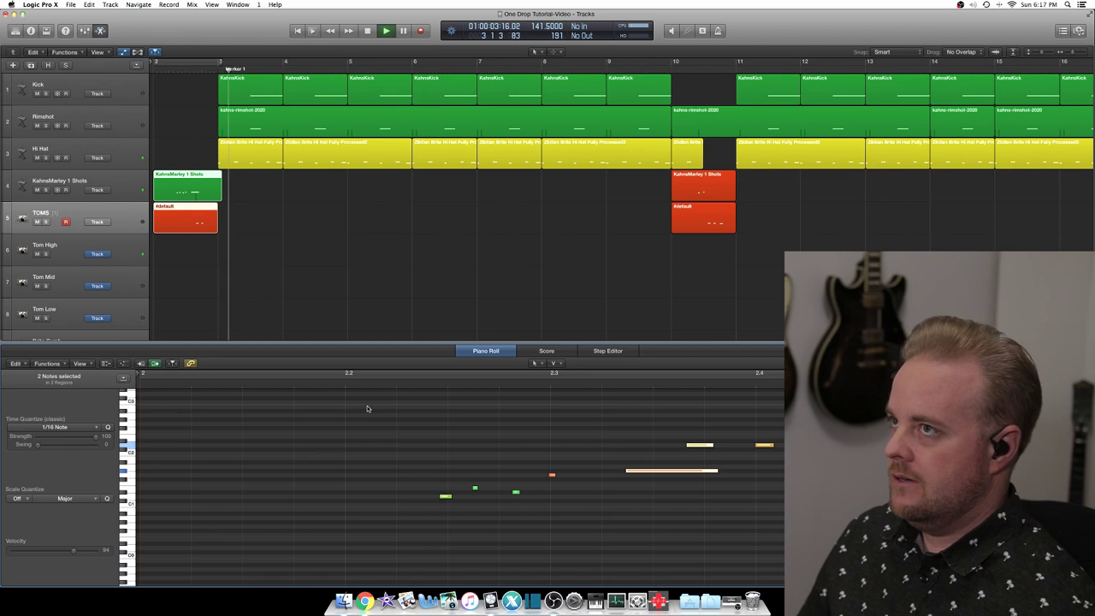
left_click(348, 386)
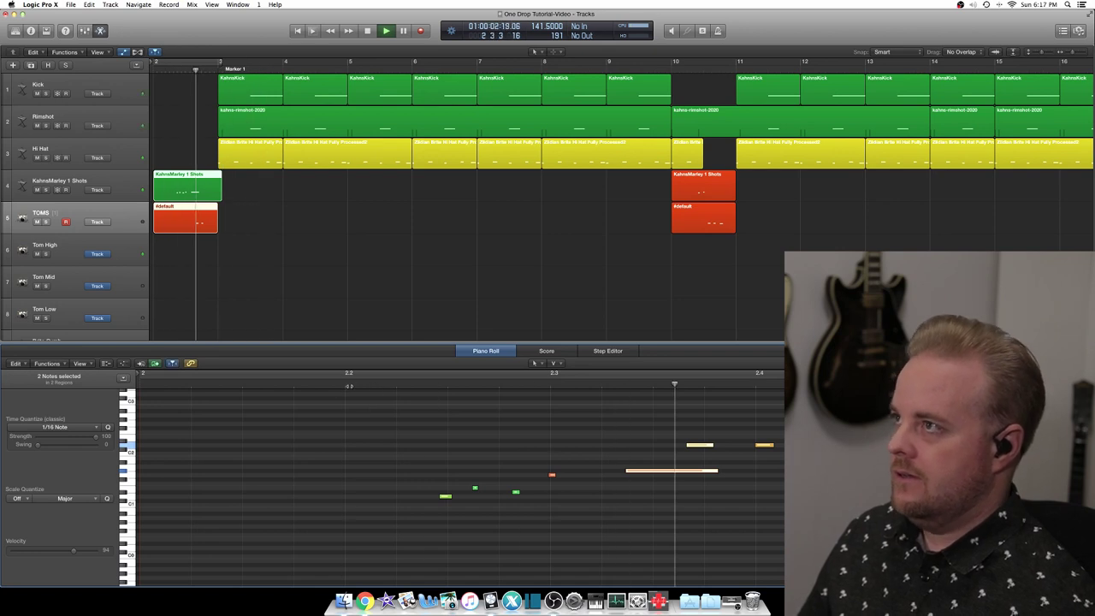
scroll(684, 206, "right", 3)
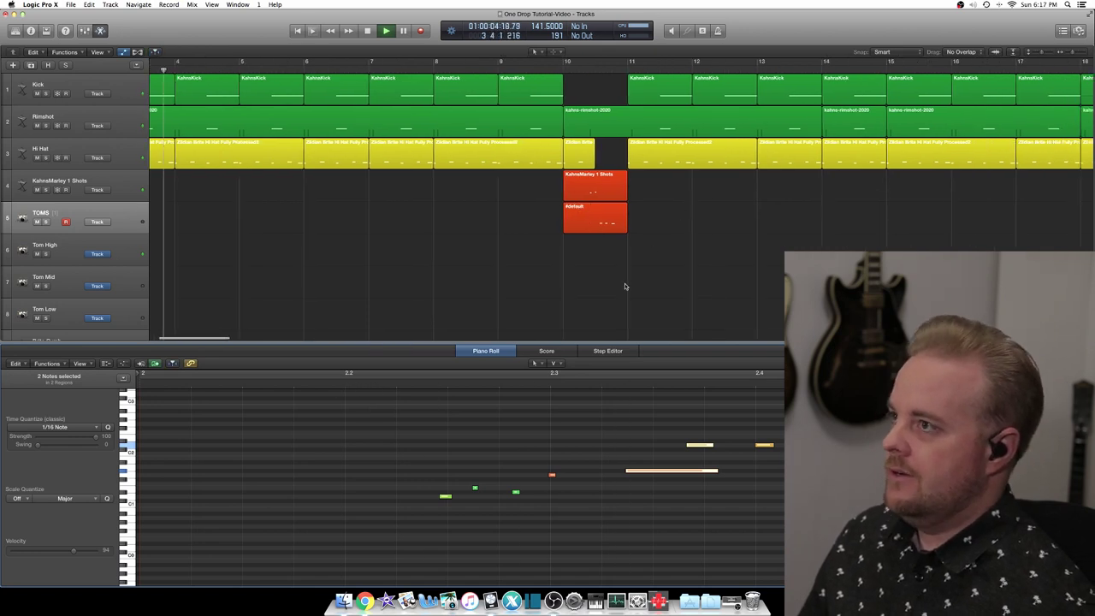
- Select the four short KahnsMarley 1 Shots notes in the bar 2 fill and play the fill twice from around beat 2.2
left_click_drag(560, 517, 407, 423)
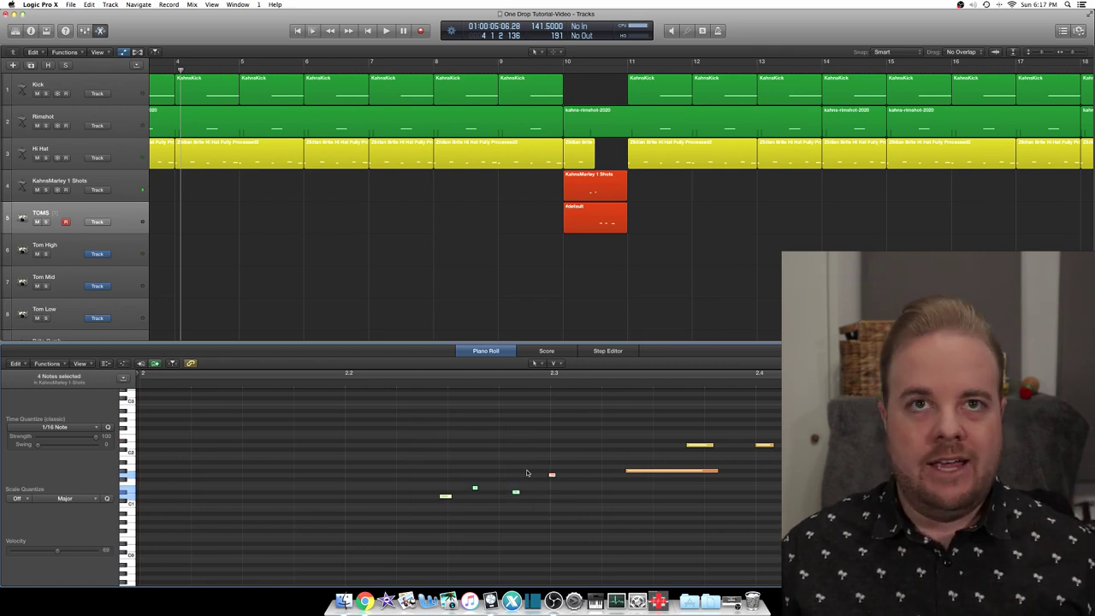
left_click(406, 383)
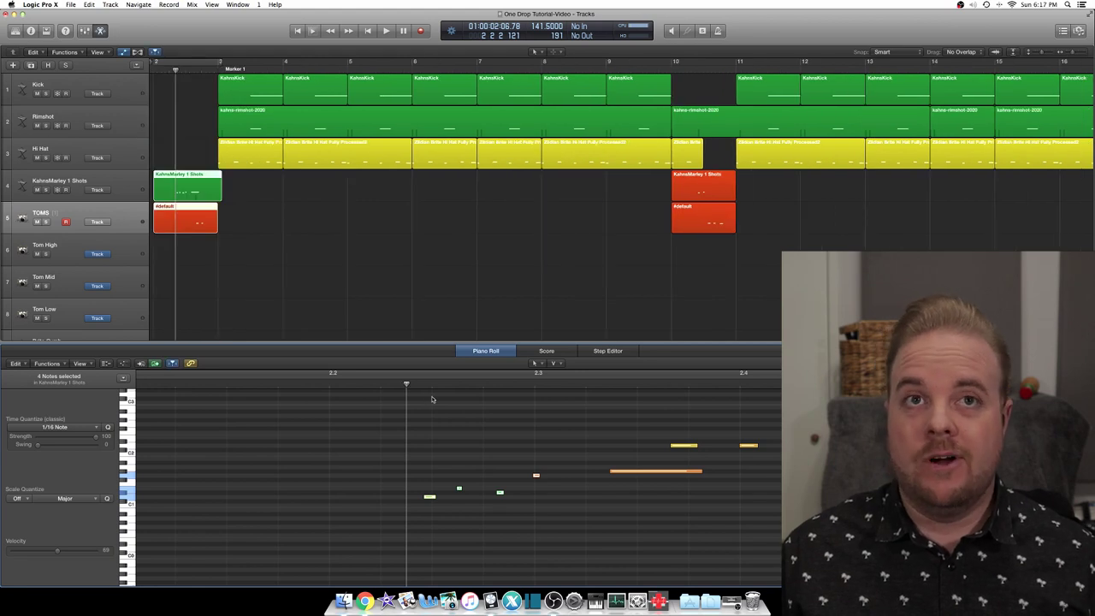
key("space")
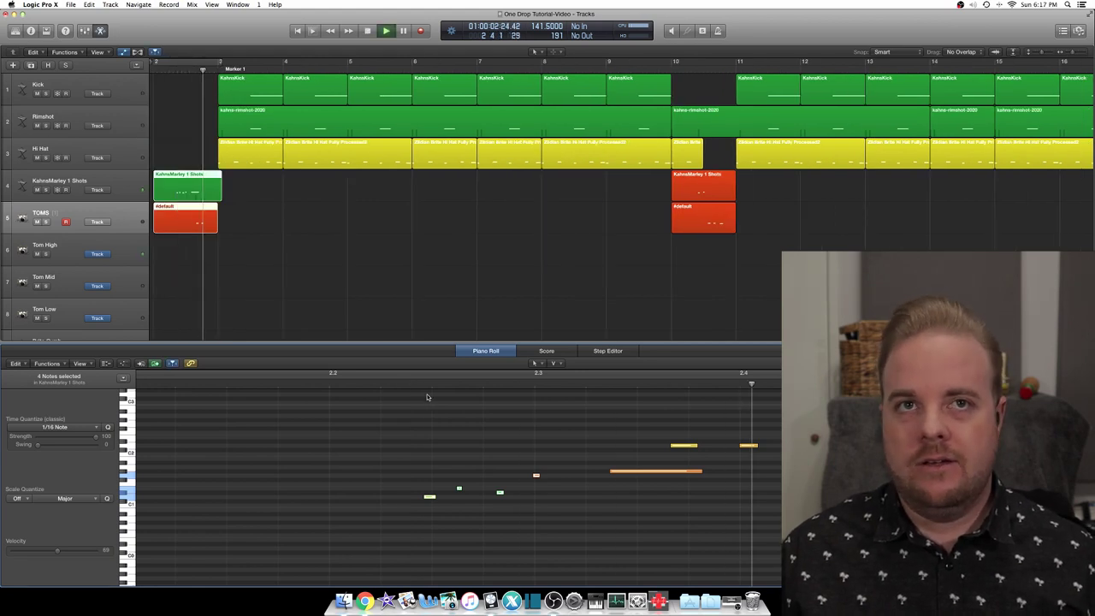
key("space")
left_click(329, 384)
key("space")
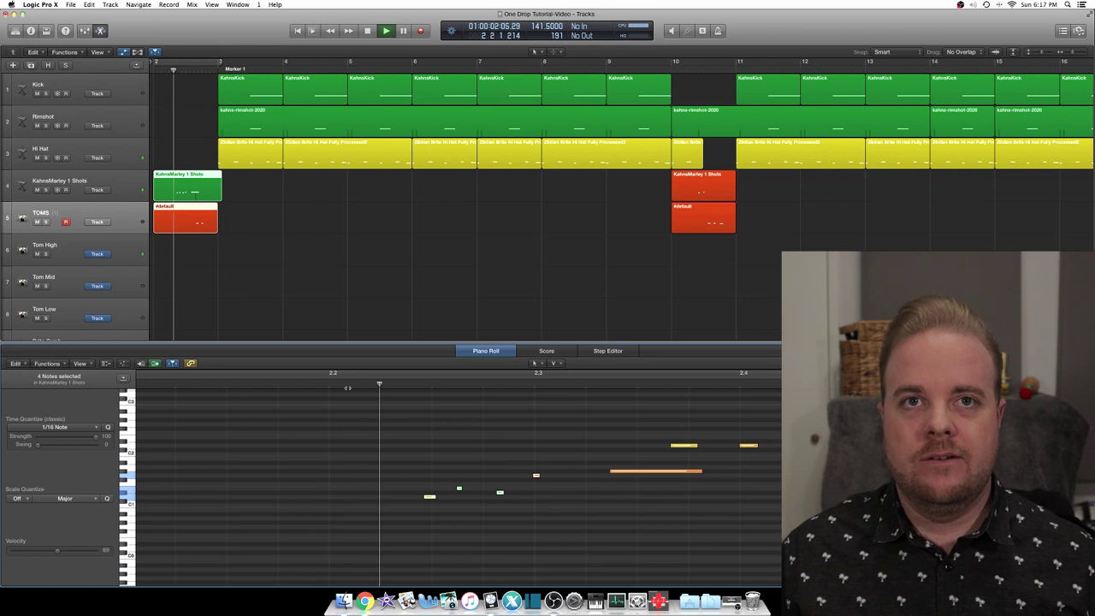
key("space")
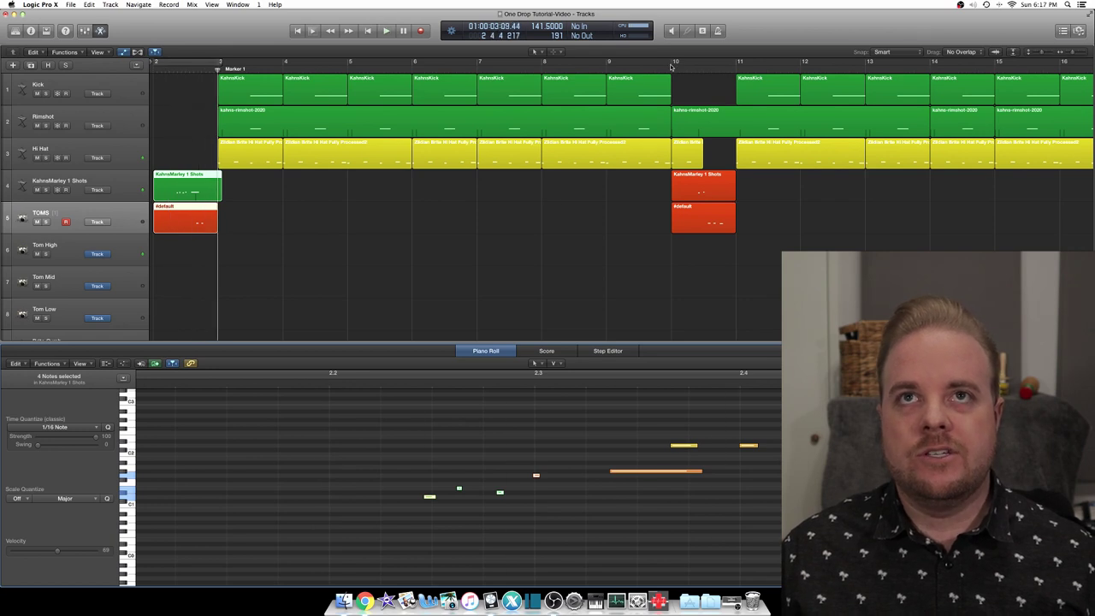
- Play the second fill from the start of bar 10 and show its KahnsMarley 1 Shots region in the Piano Roll
left_click(672, 67)
key("space")
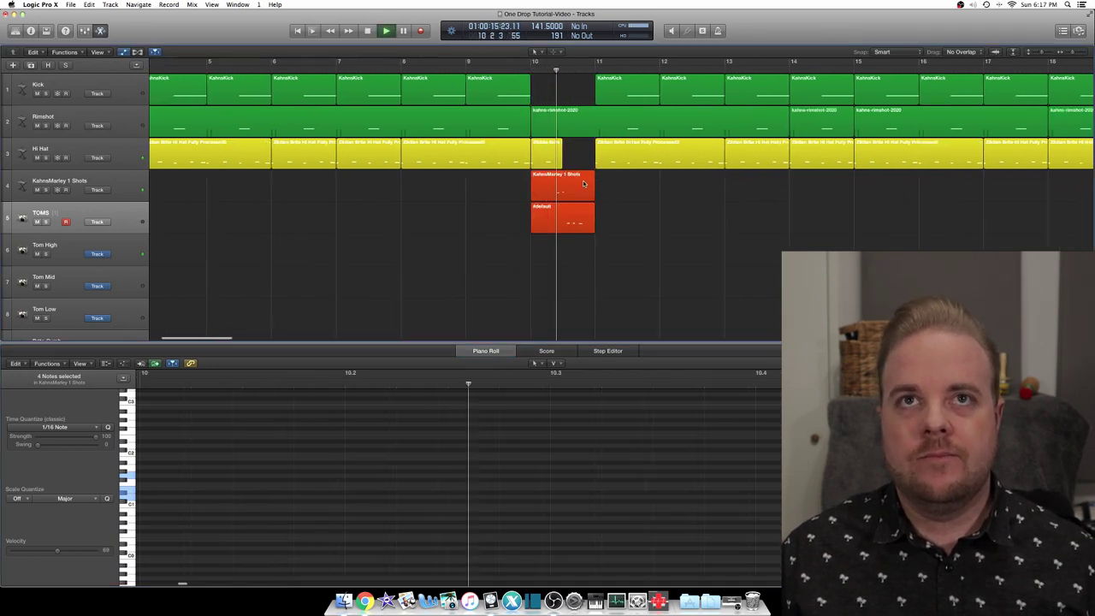
key("space")
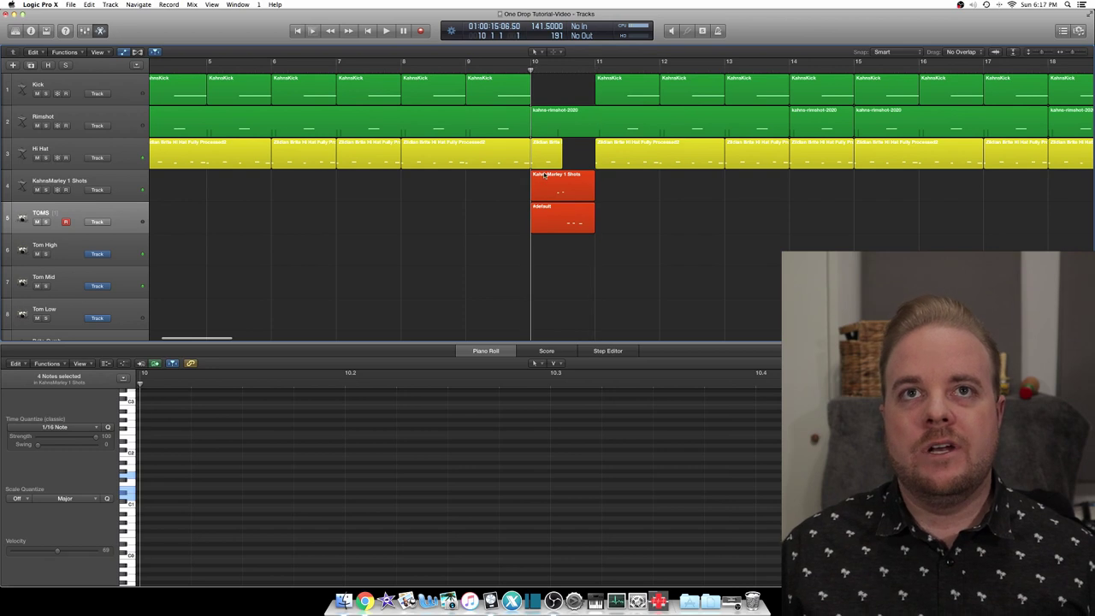
left_click(545, 175)
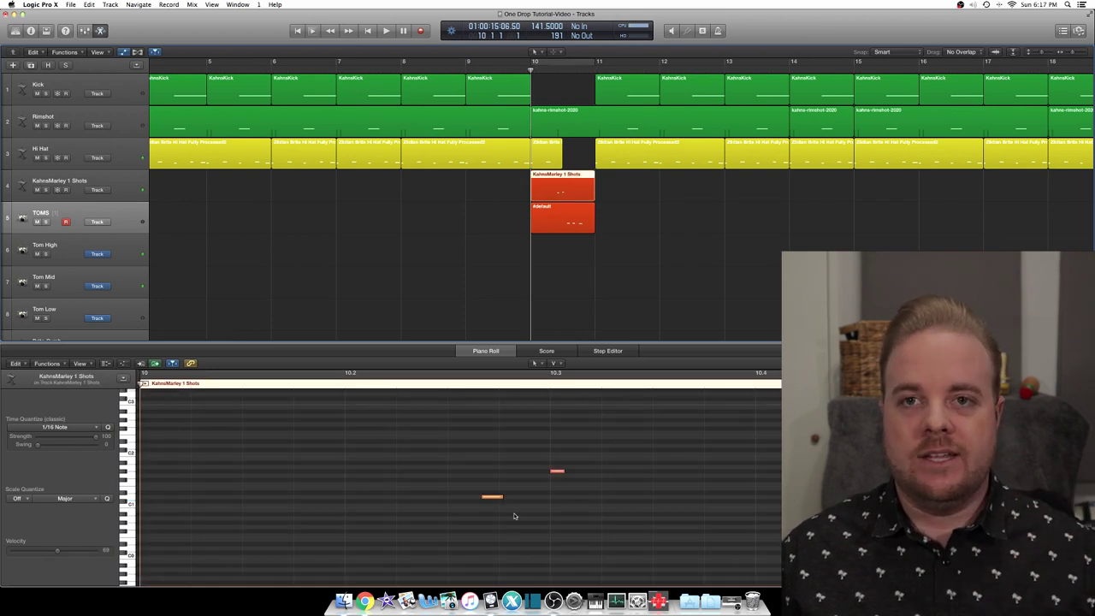
- Play the bar 10 fill and show its KahnsMarley 1 Shots and TOMS regions together in the Piano Roll
key("space")
left_click_drag(621, 232, 556, 187)
key("space")
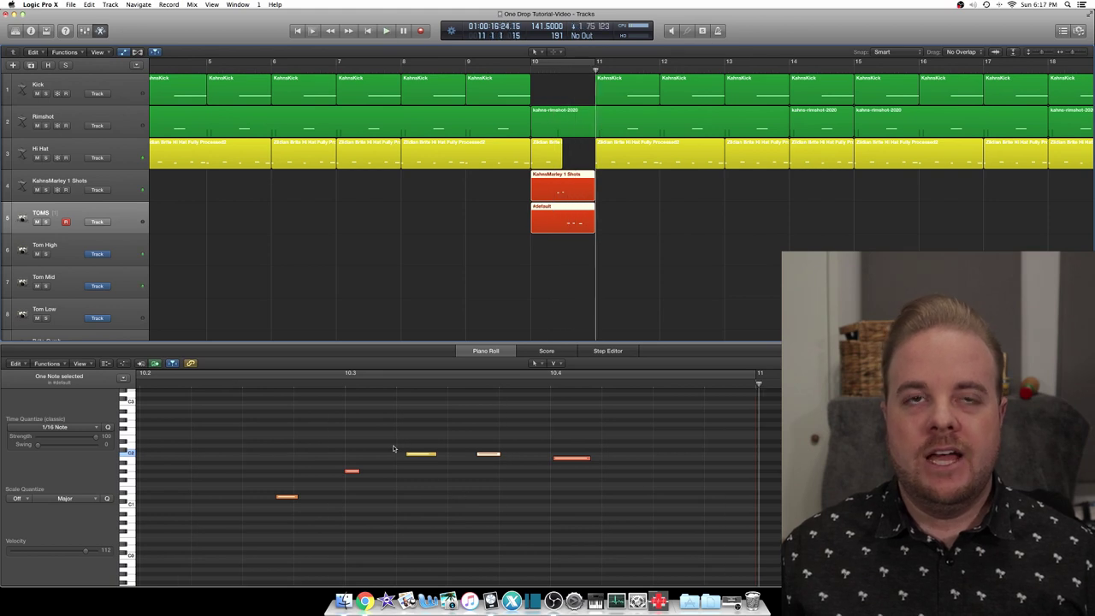
left_click(446, 475)
scroll(392, 445, "left", 3)
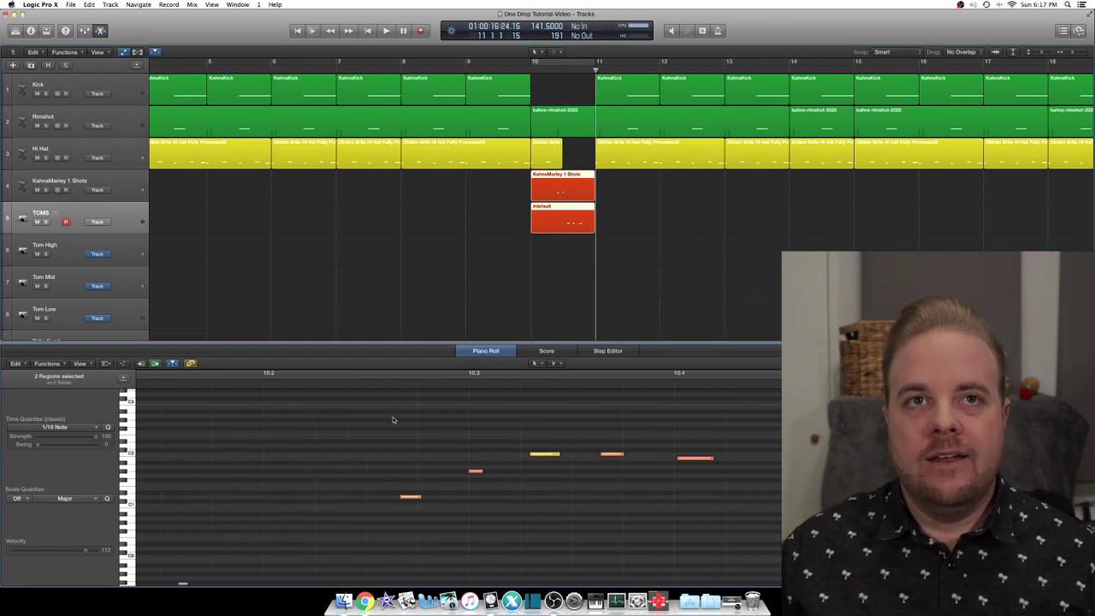
- Try moving the bar 10 fill's first note slightly later, play the fill and undo the move
left_click(412, 498)
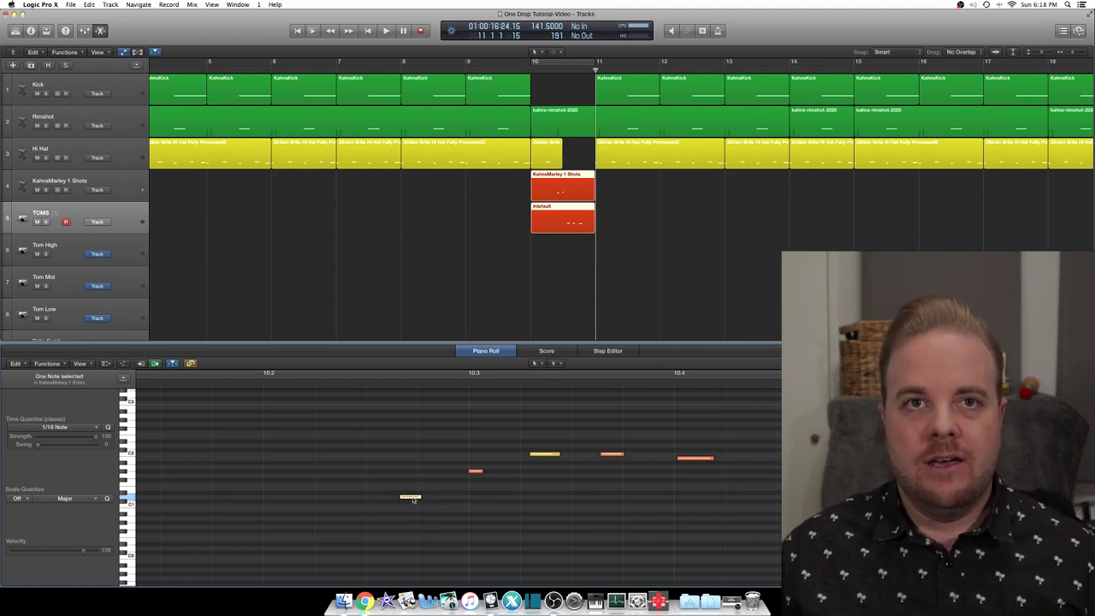
left_click_drag(413, 498, 431, 499)
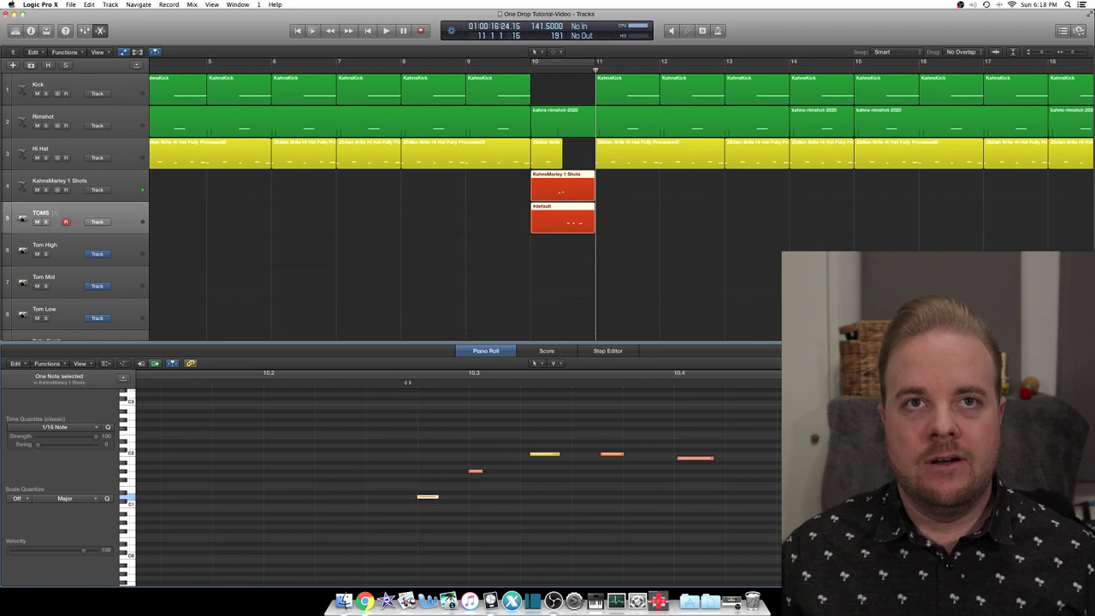
left_click(416, 383)
key("space")
key("space")
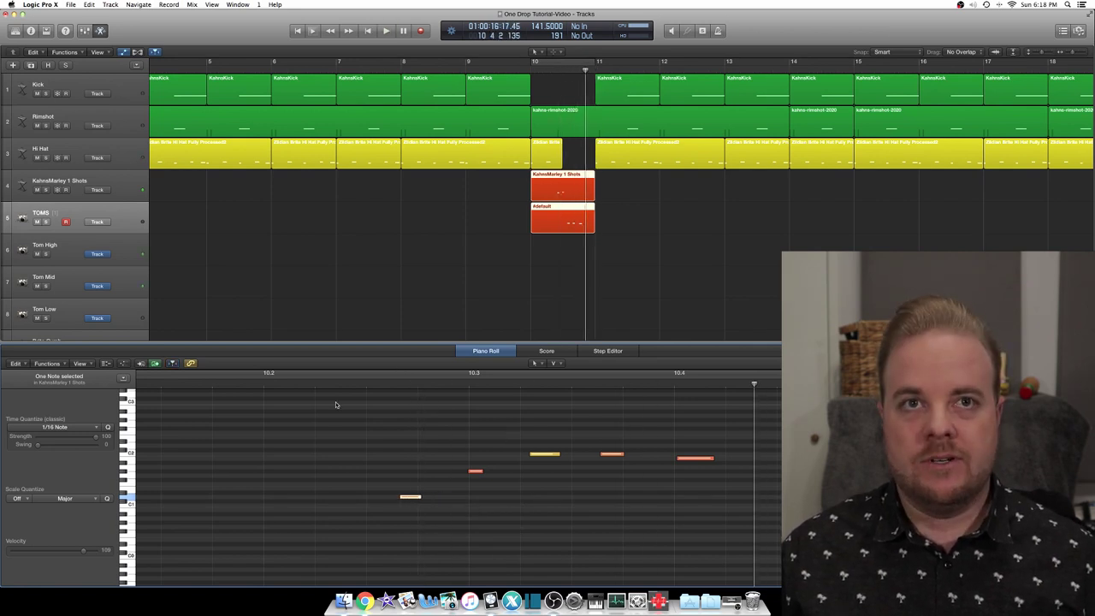
- Play the bar 10 fill with its original timing from just after beat 10.2, and again in context from beat 9.3
left_click(314, 382)
key("space")
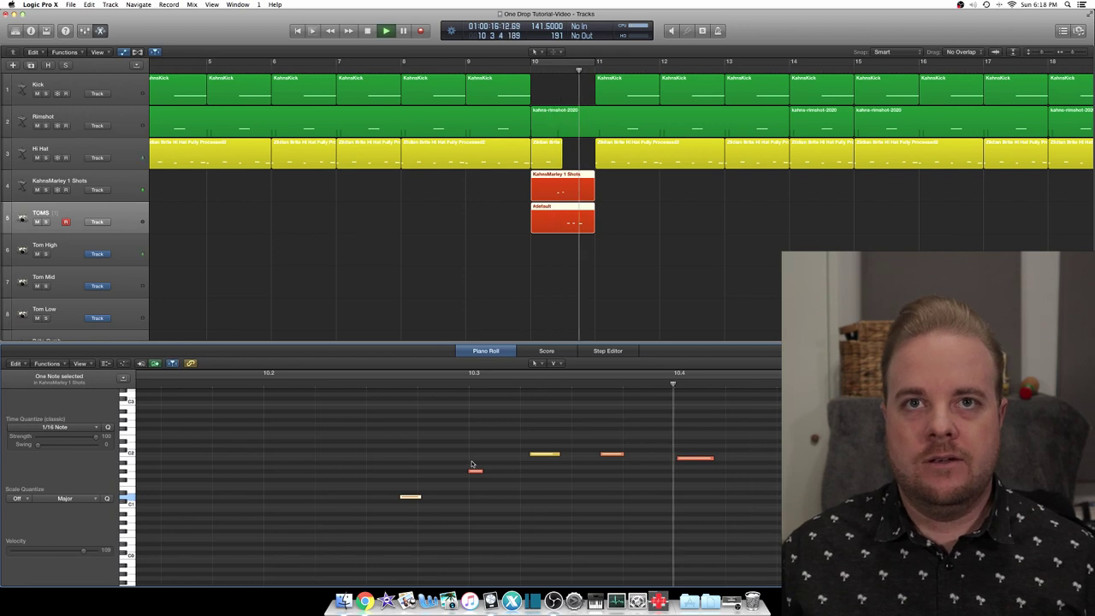
left_click(496, 67)
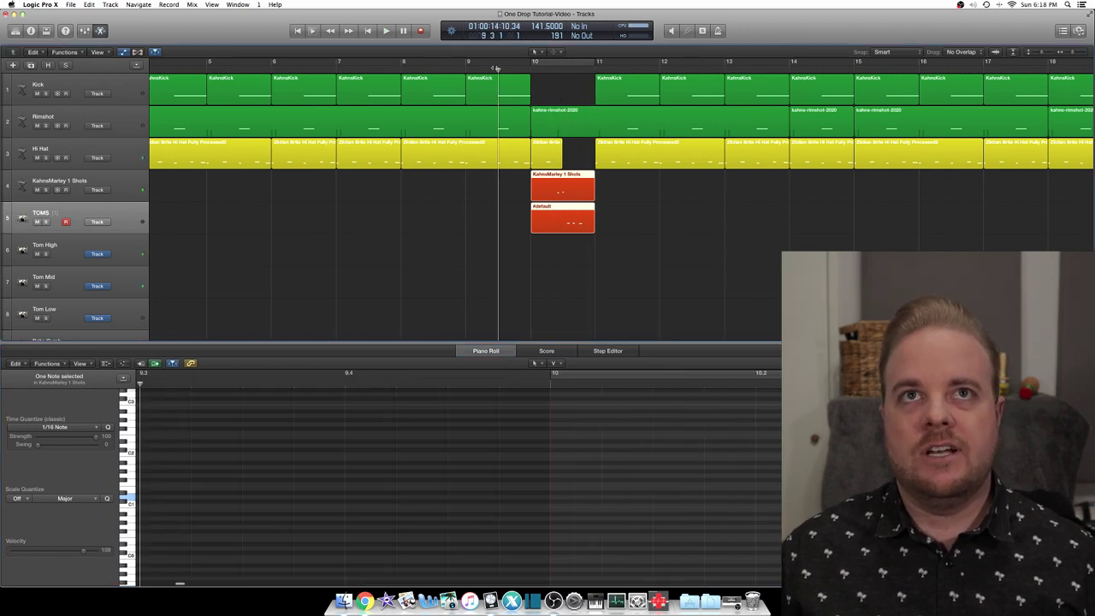
key("space")
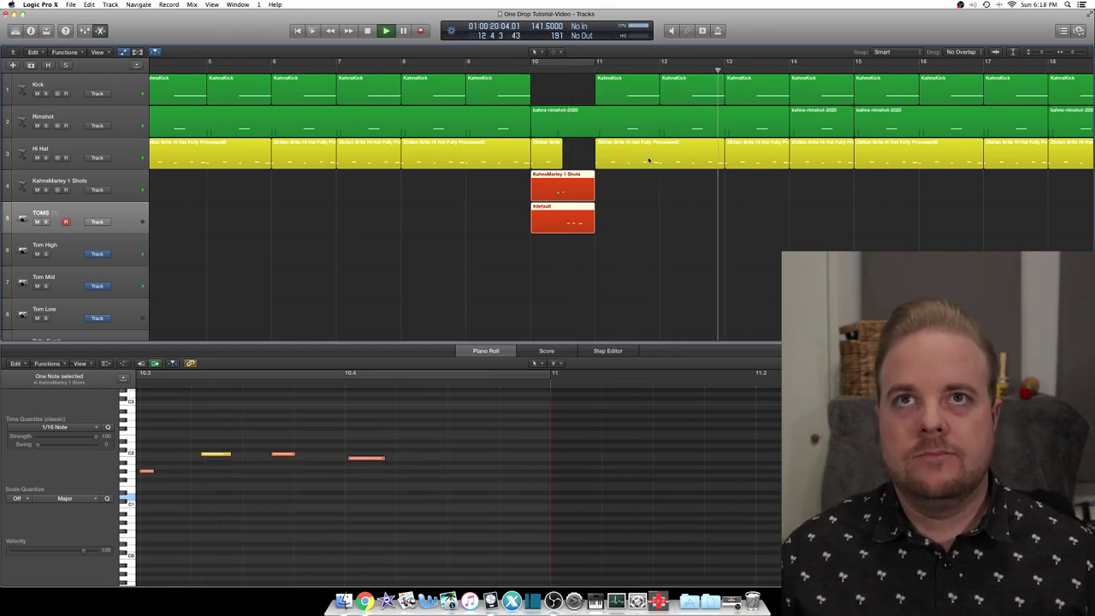
scroll(648, 160, "right", 2)
scroll(648, 160, "right", 10)
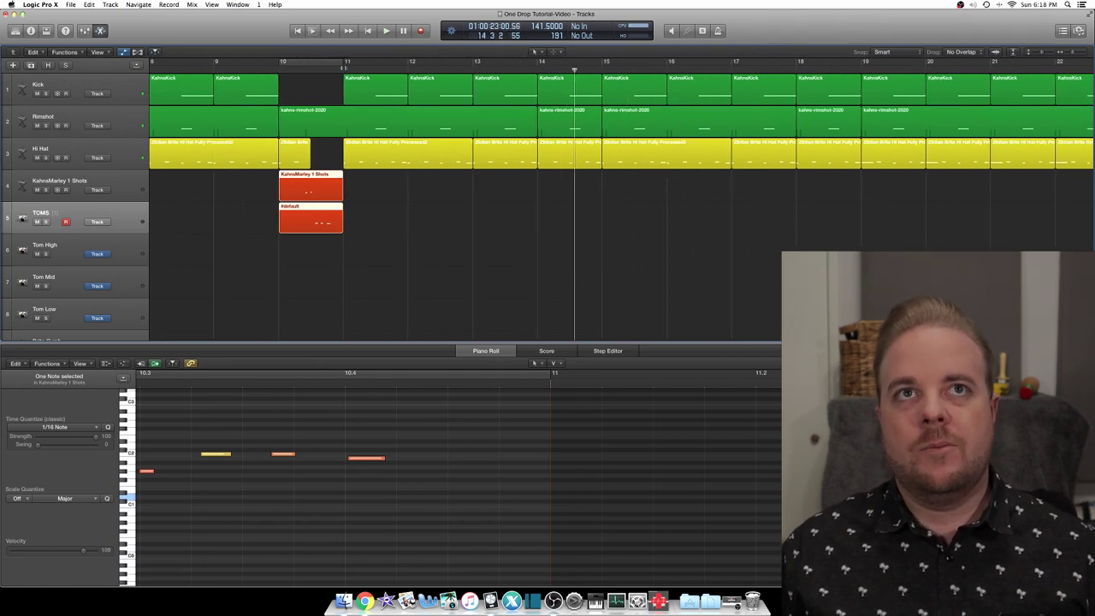
key("space")
scroll(506, 157, "right", 2)
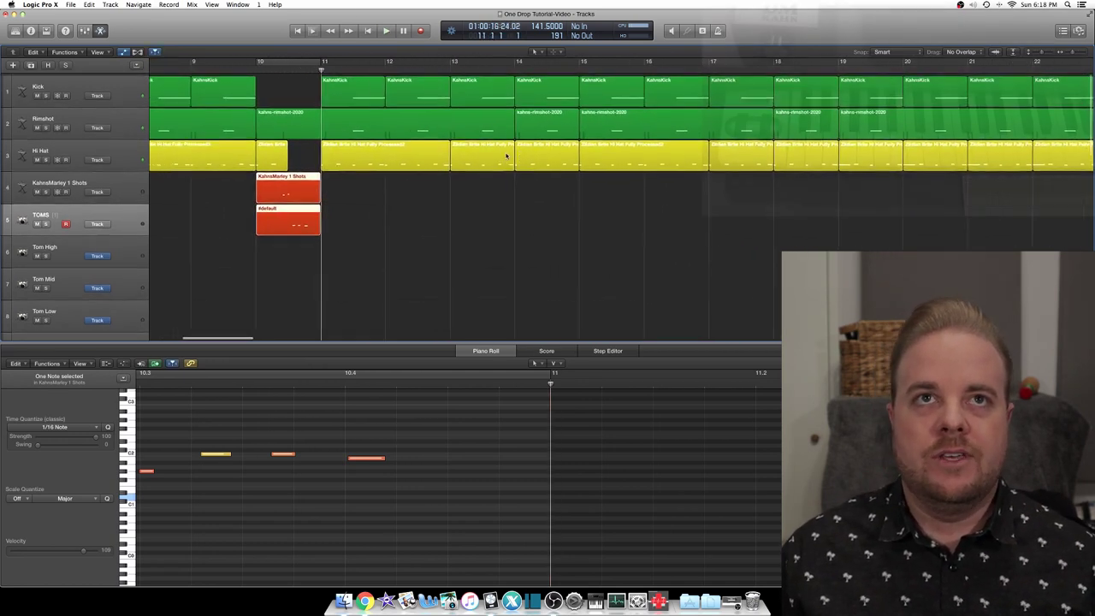
- Record extra rimshot hits on the Rimshot track from bar 11 into bar 18 and merge them with the existing rimshot regions
left_click(76, 122)
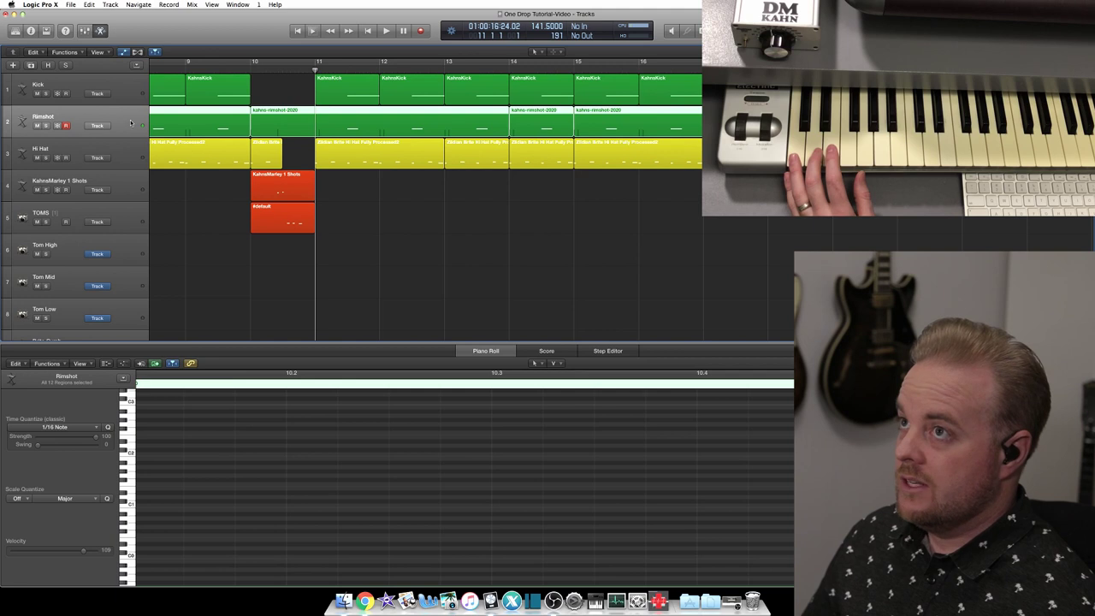
key("r")
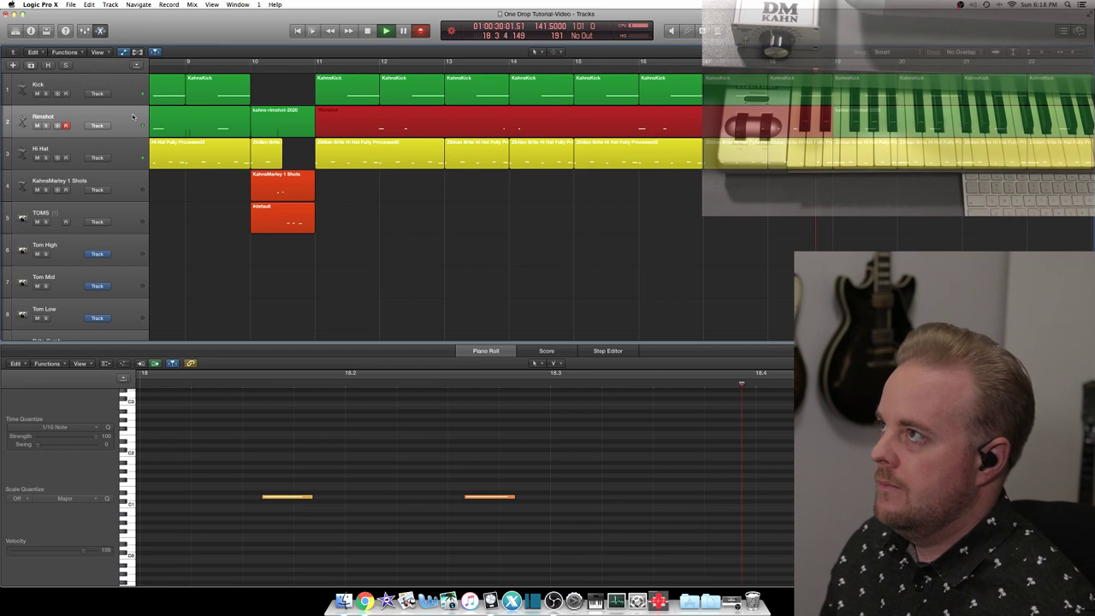
key("space")
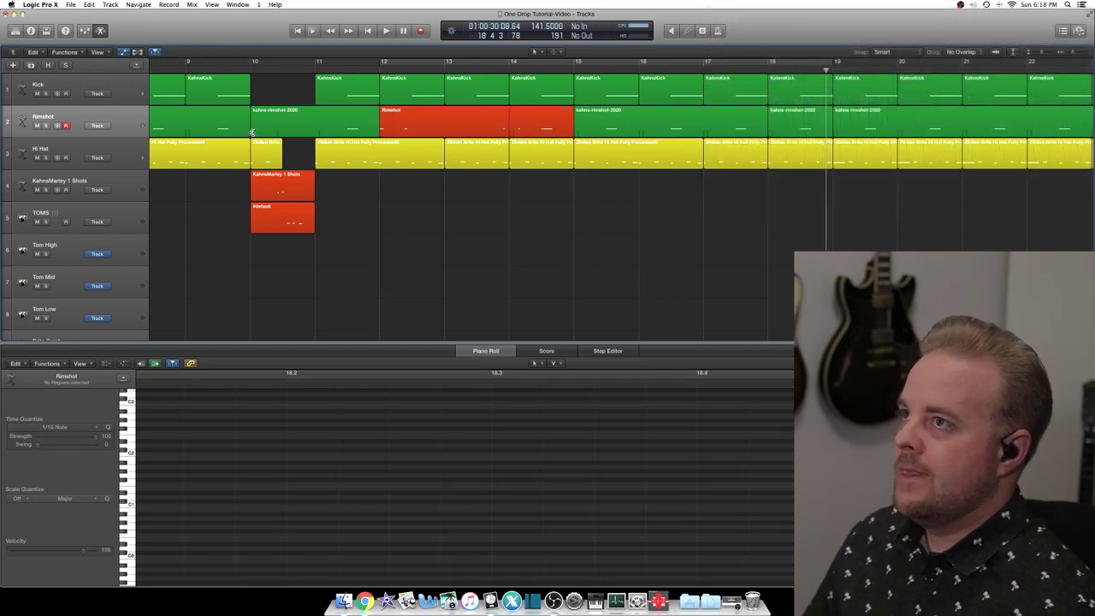
left_click(374, 127)
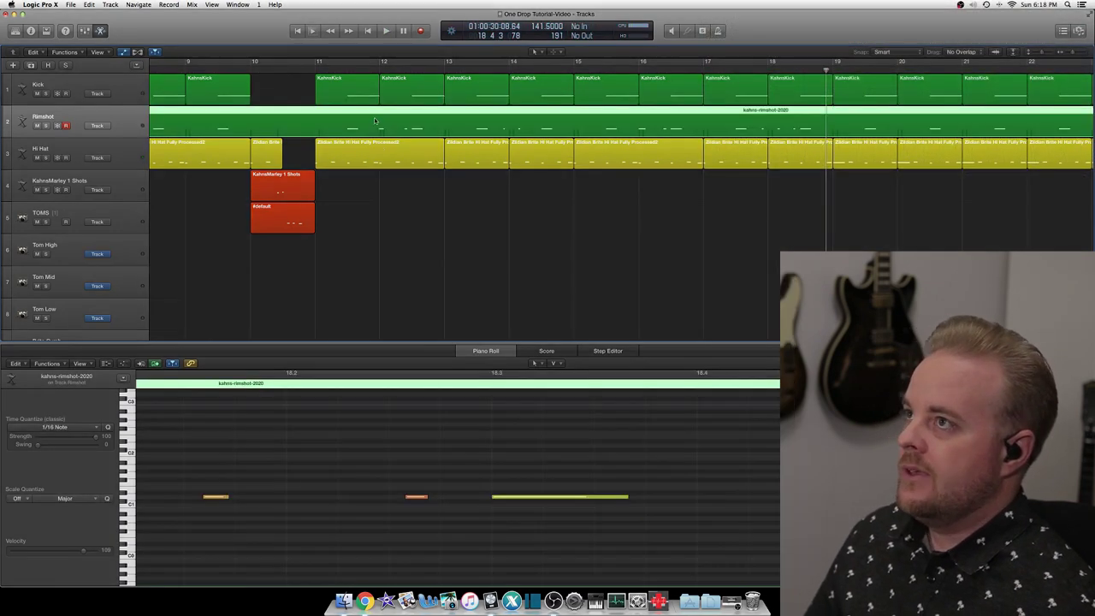
- Examine the merged rimshot notes of bars 11 and 12 in the Piano Roll and play them from bar 11
left_click(317, 68)
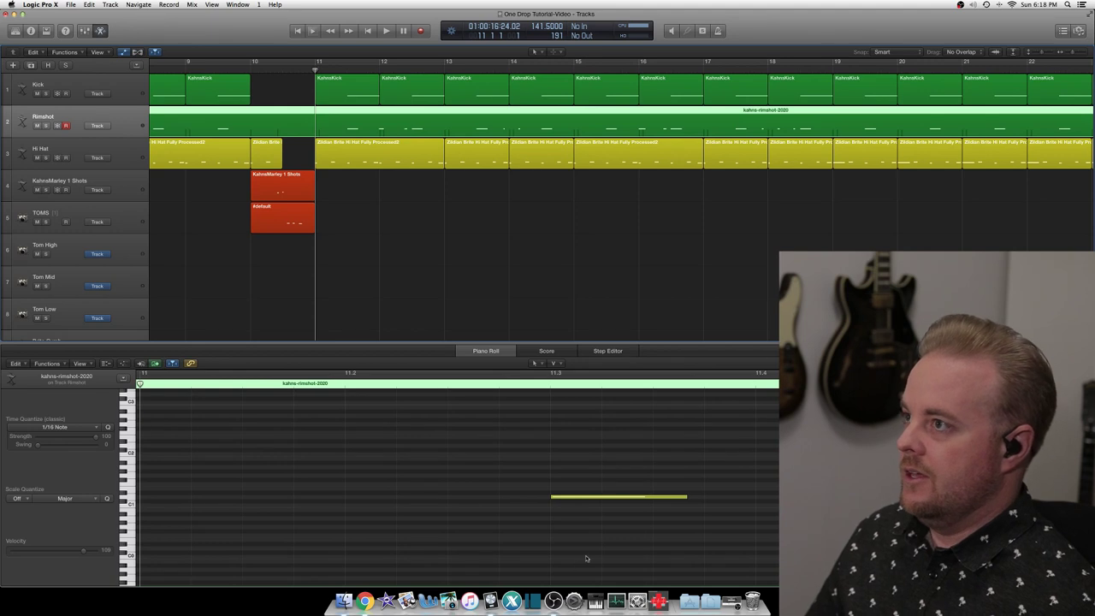
scroll(586, 558, "right", 5)
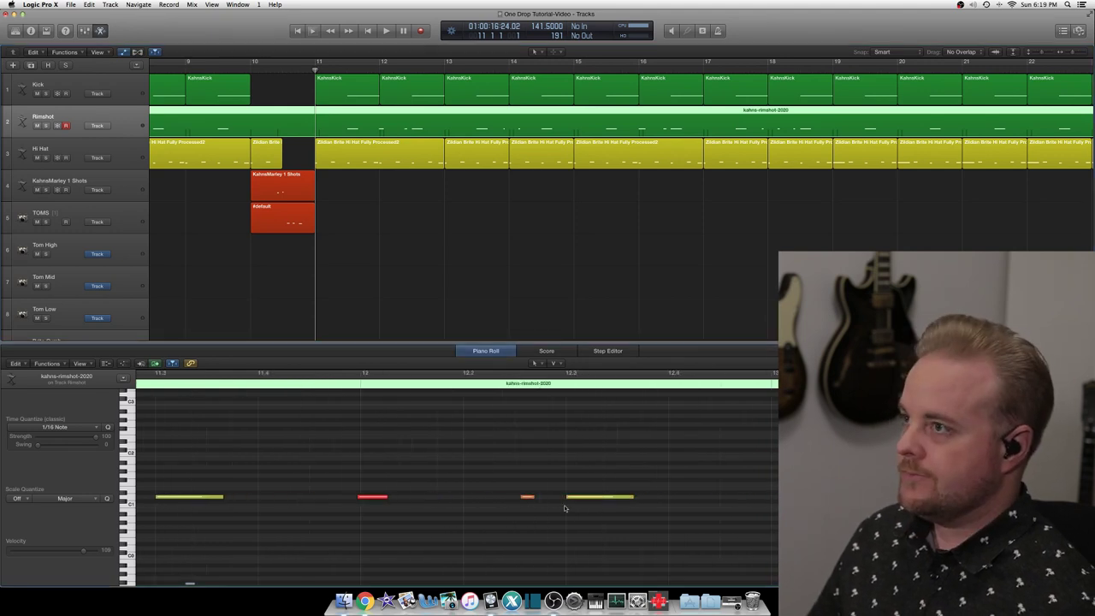
key("space")
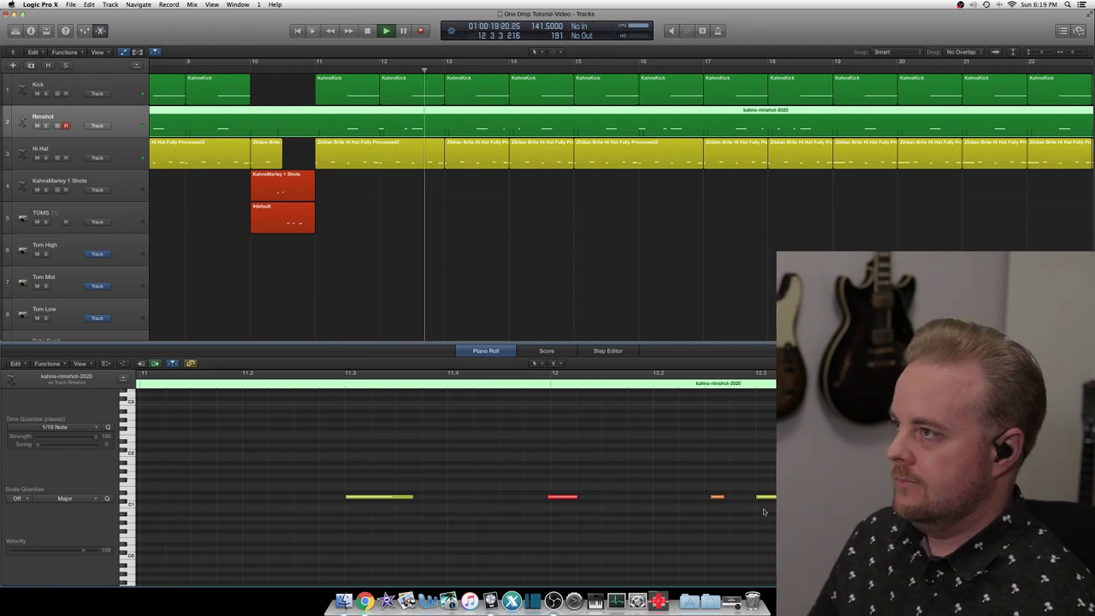
key("space")
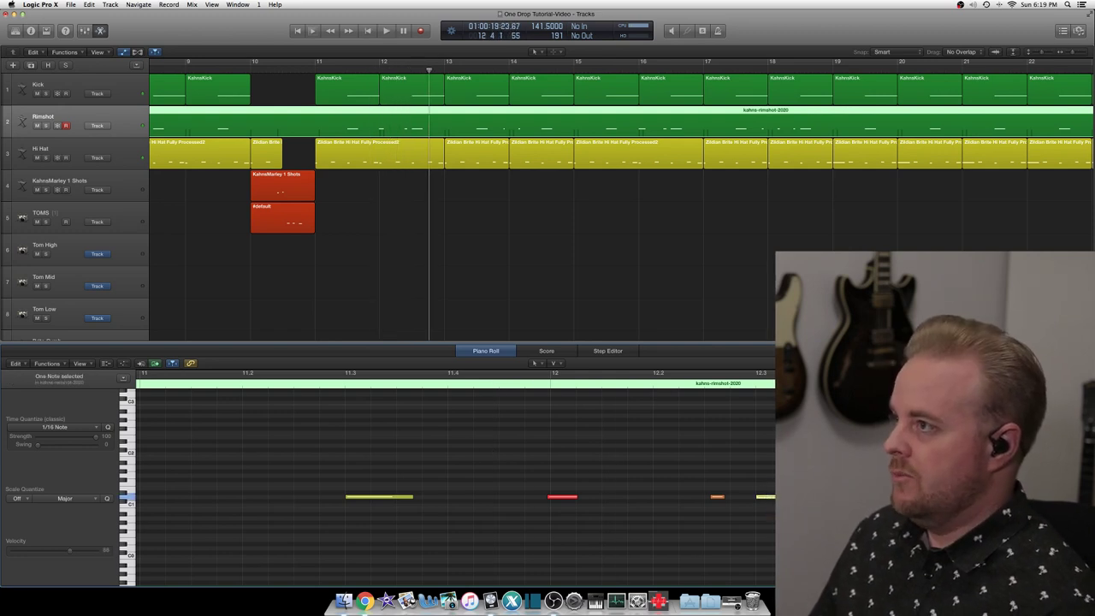
- Shift bar 12's three rimshot notes slightly later and play the result from just before beat 11.3
key("Delete")
left_click(716, 497)
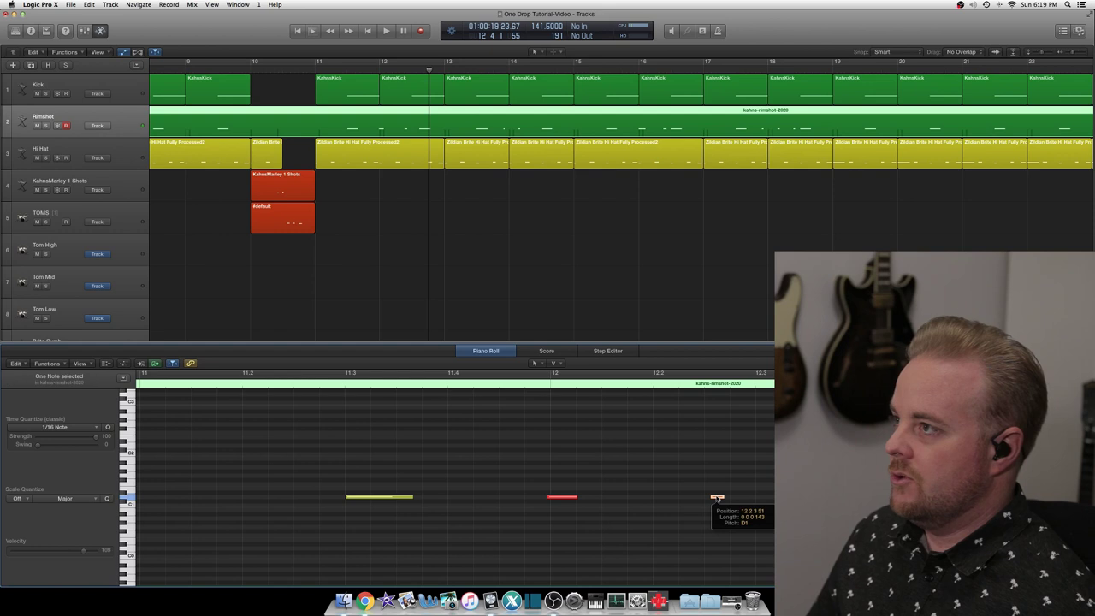
left_click_drag(719, 498, 728, 498)
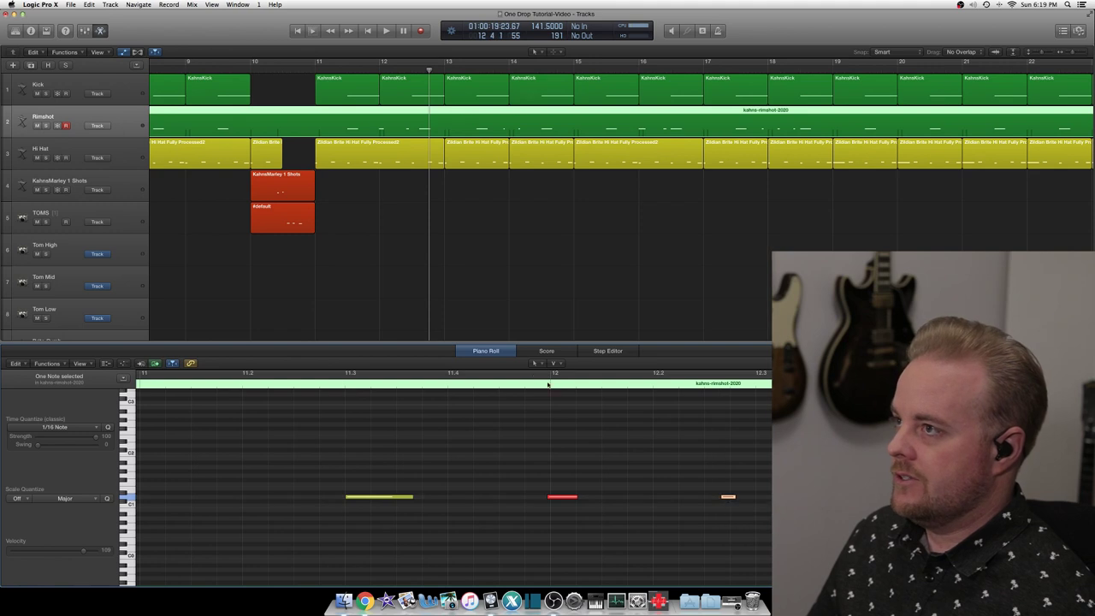
left_click(562, 497)
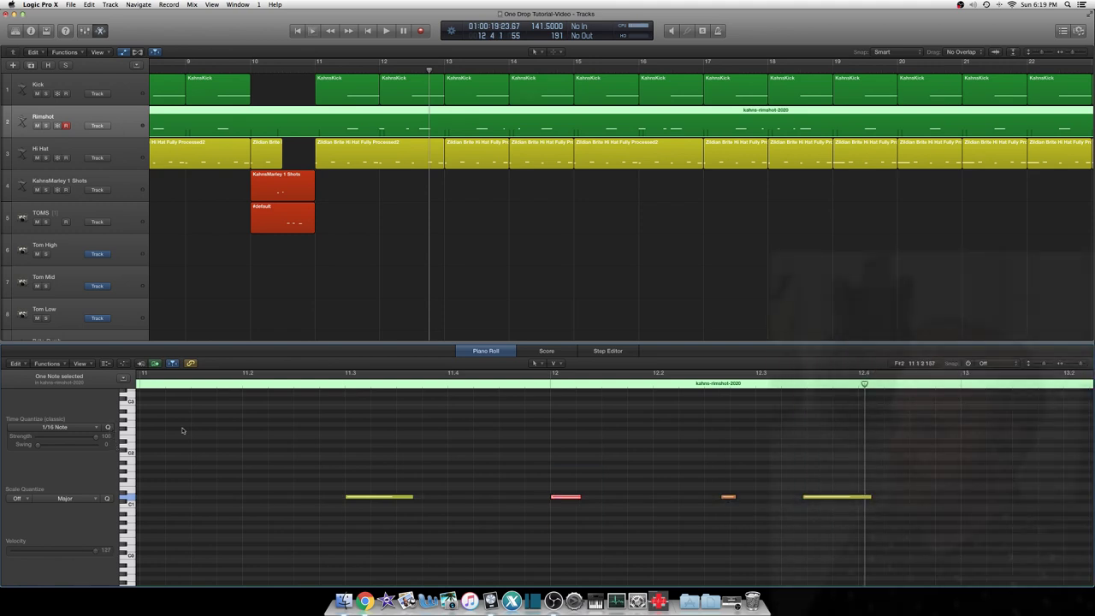
left_click(320, 385)
key("space")
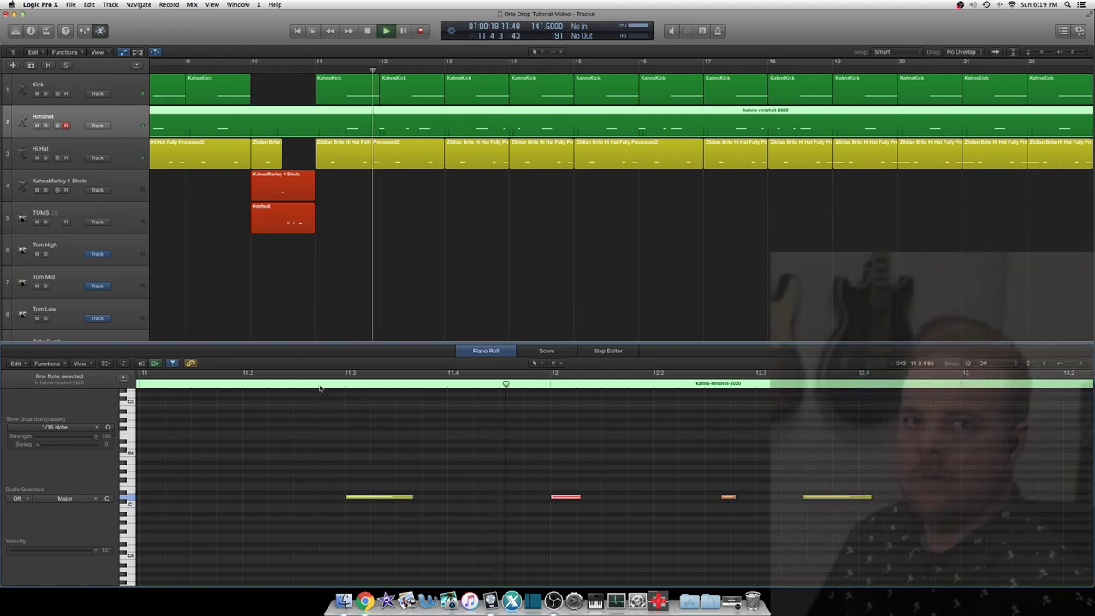
key("space")
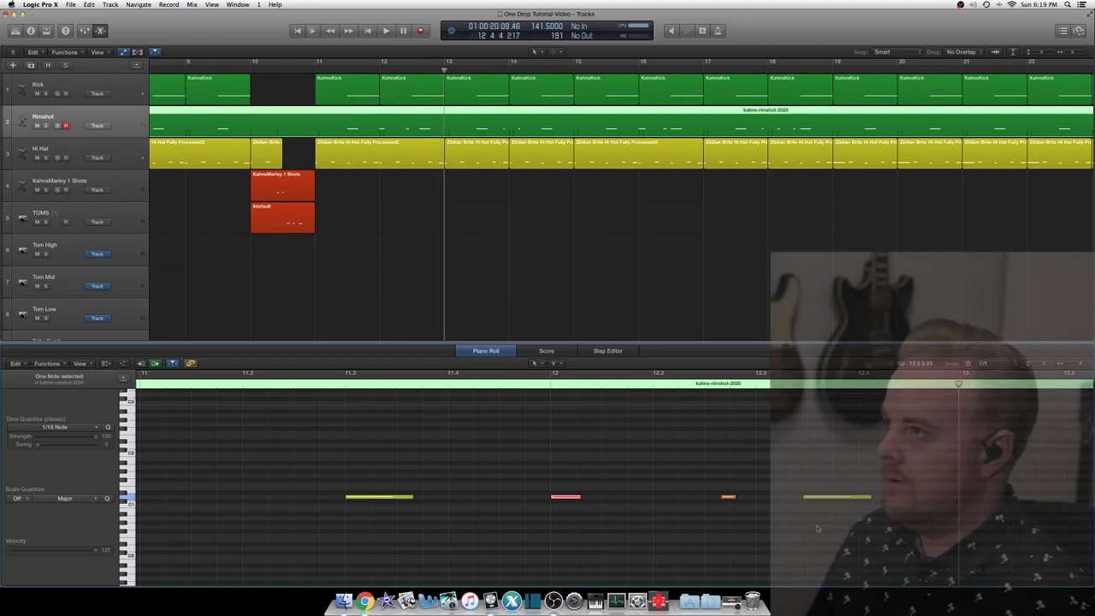
- Move bar 12's last rimshot note further later and play the Rimshot part from bar 12 and again from bar 11
left_click(815, 524)
left_click_drag(819, 498, 870, 498)
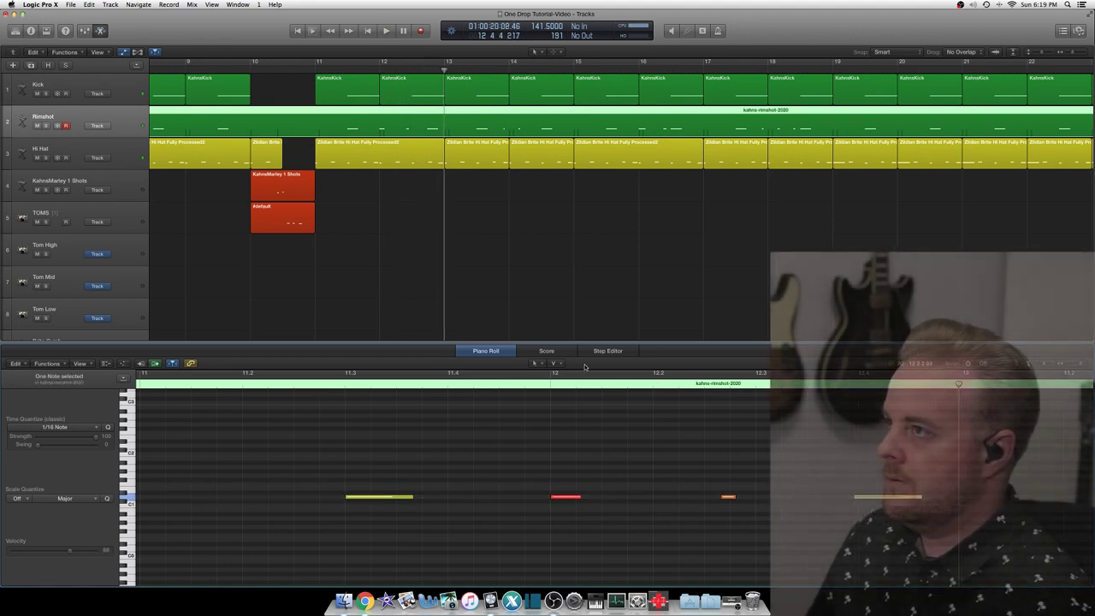
left_click(538, 386)
key("space")
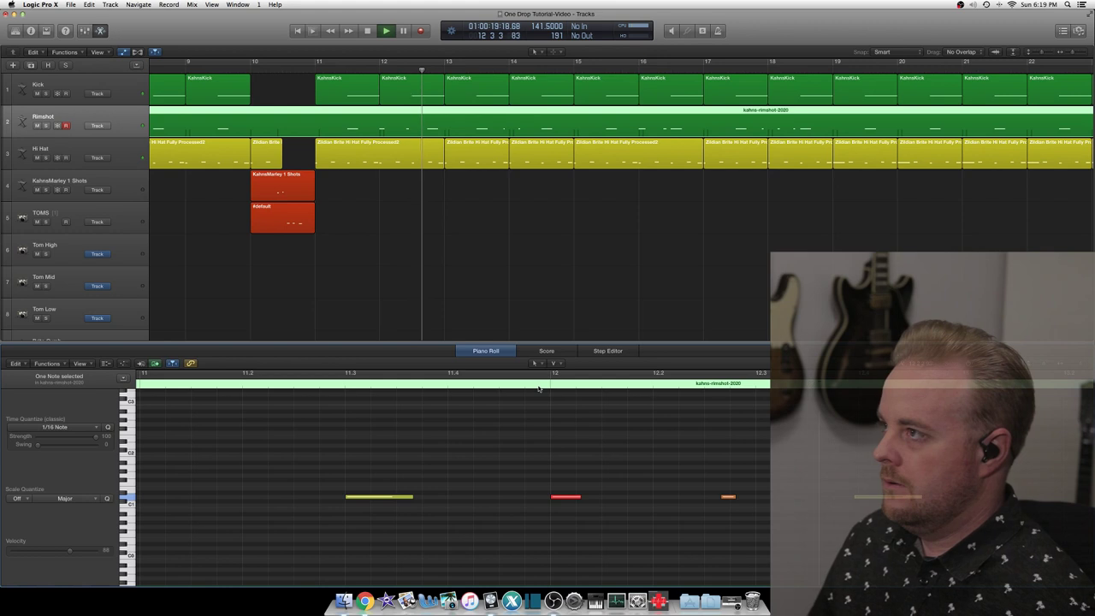
key("space")
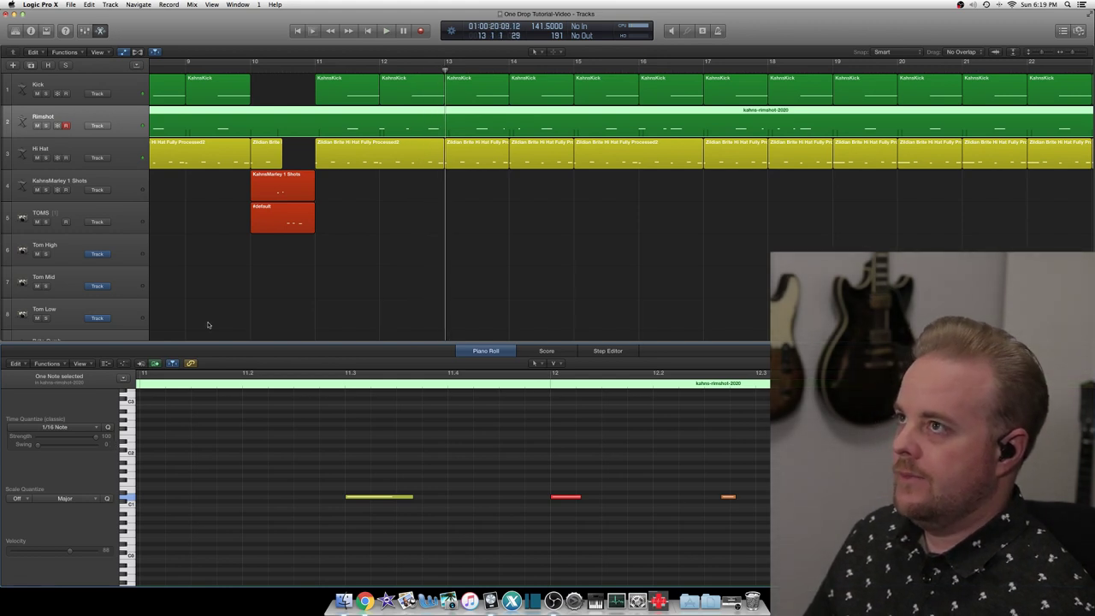
left_click(316, 69)
key("space")
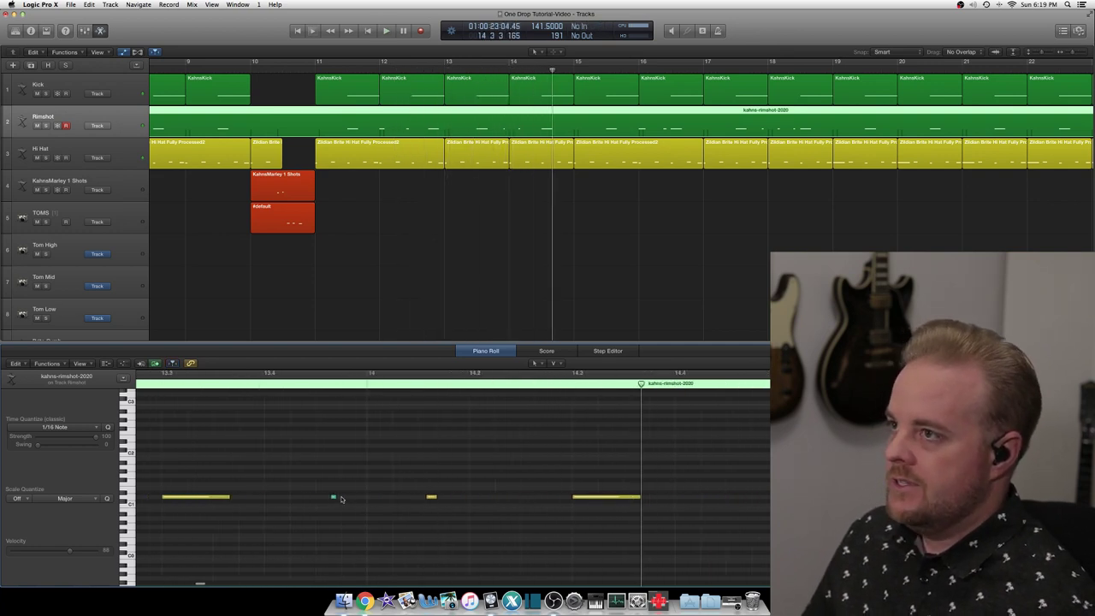
- Lengthen the two short rimshot notes on either side of bar 14's start, move the second slightly later and play from beat 13.3
left_click(334, 497)
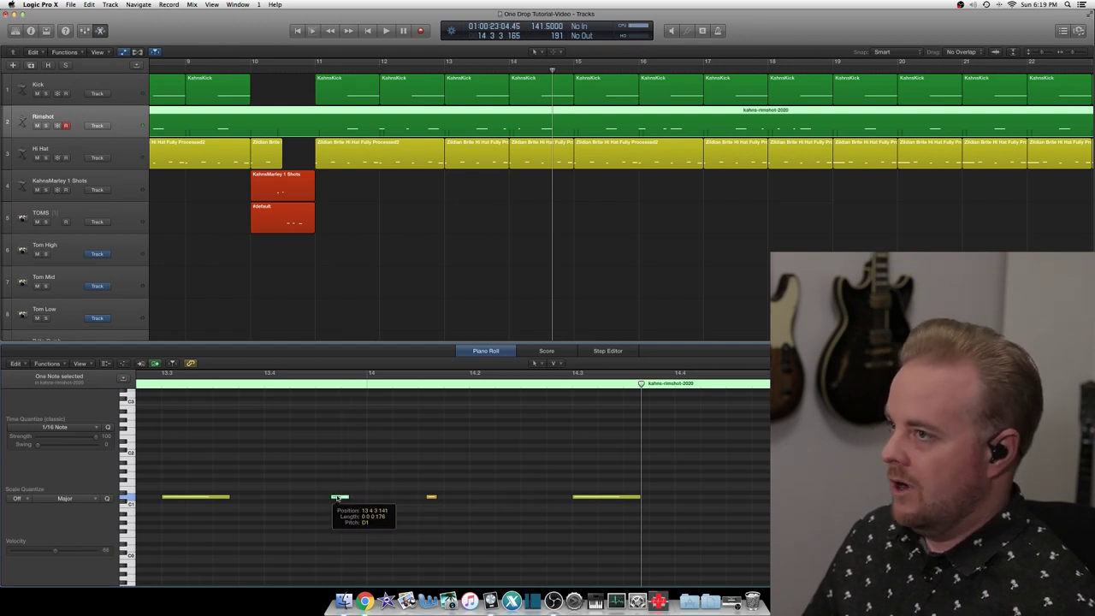
mouse_move(436, 496)
left_mouse_down()
mouse_move(446, 496)
mouse_move(432, 498)
left_mouse_up()
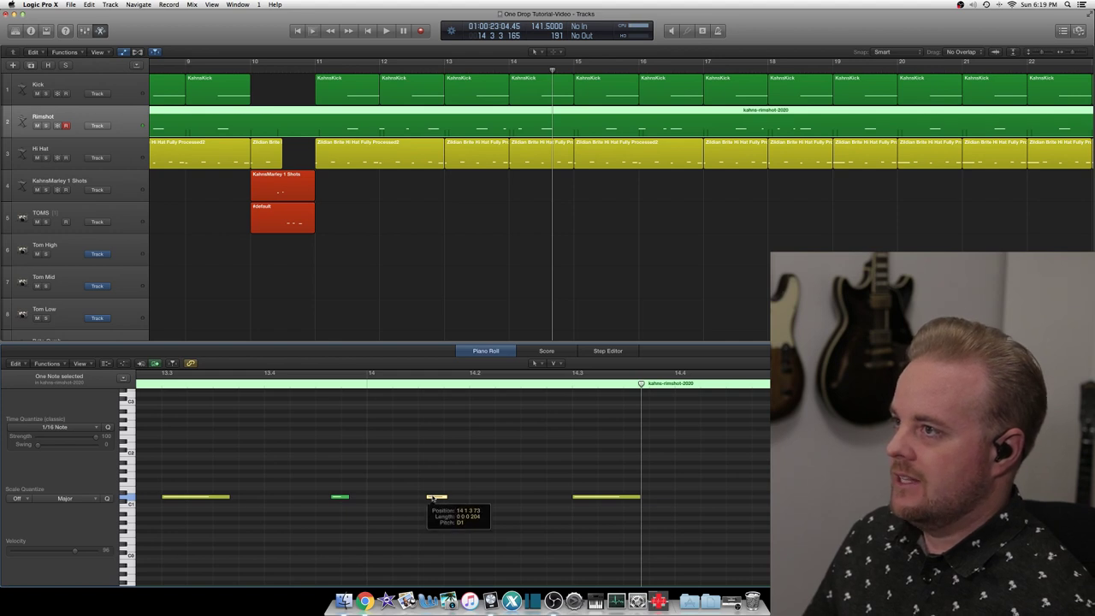
left_click_drag(433, 498, 436, 499)
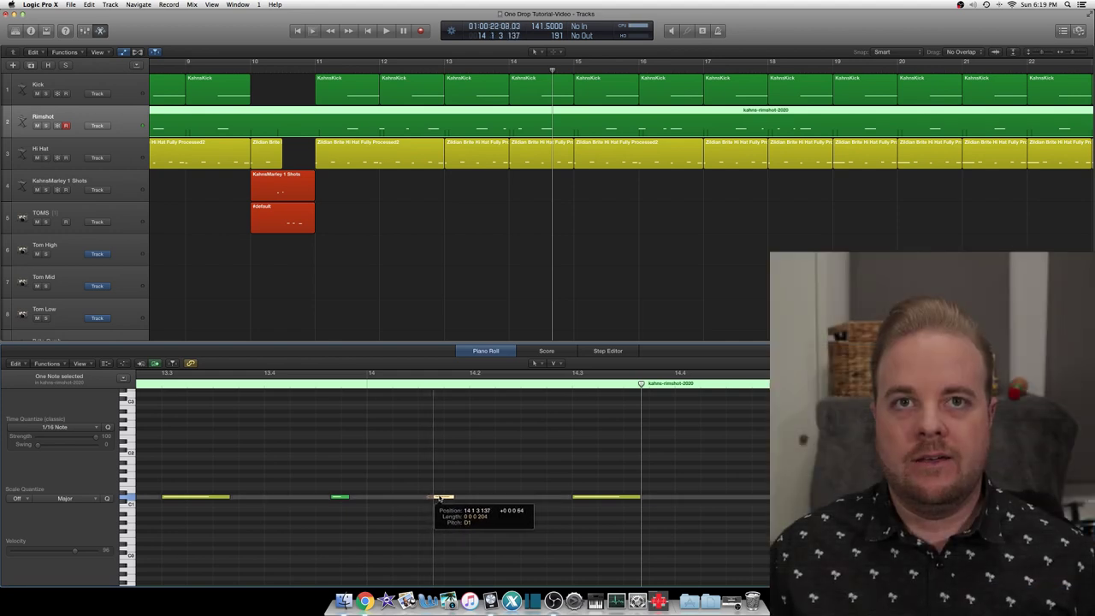
left_click_drag(441, 497, 440, 497)
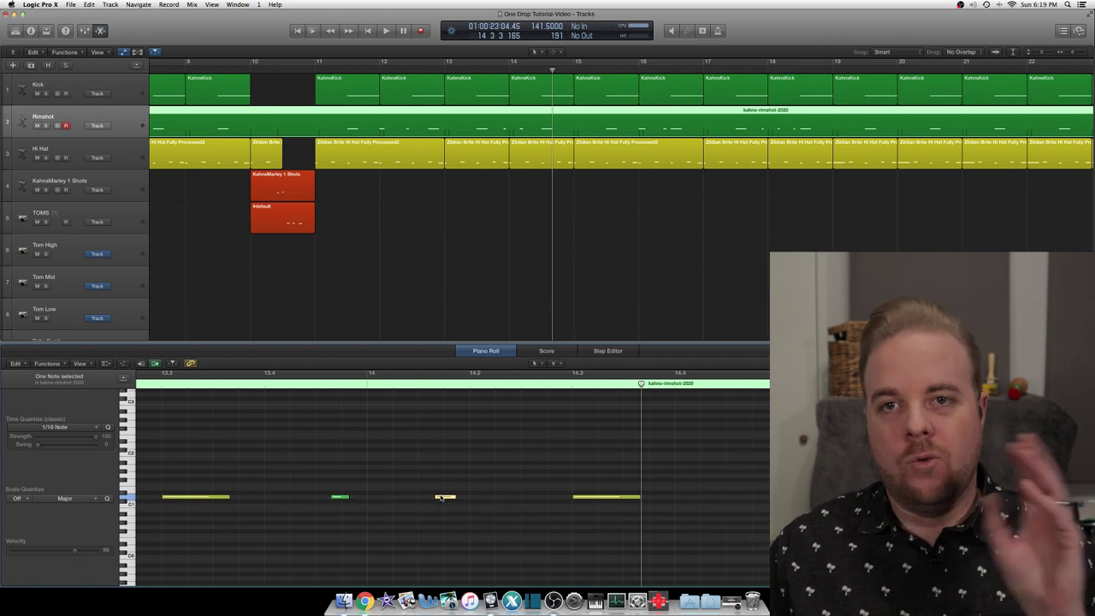
left_click(440, 496)
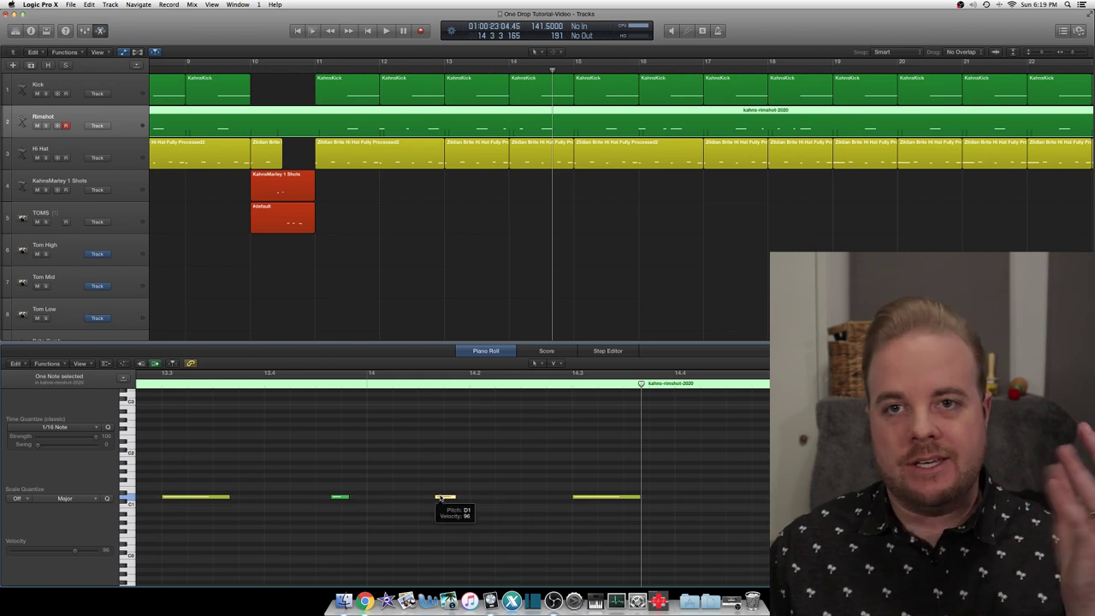
left_click(150, 385)
key("space")
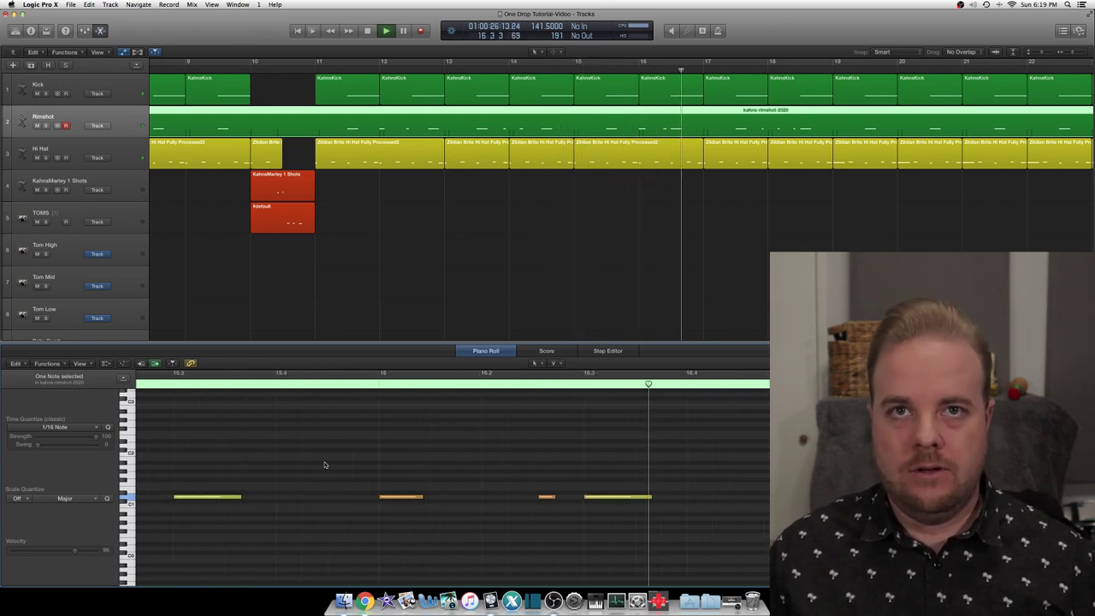
- Try the short rimshot note before beat 16.3 earlier, settle it slightly later and play from about bar 16
left_click_drag(548, 499, 534, 499)
left_click(356, 384)
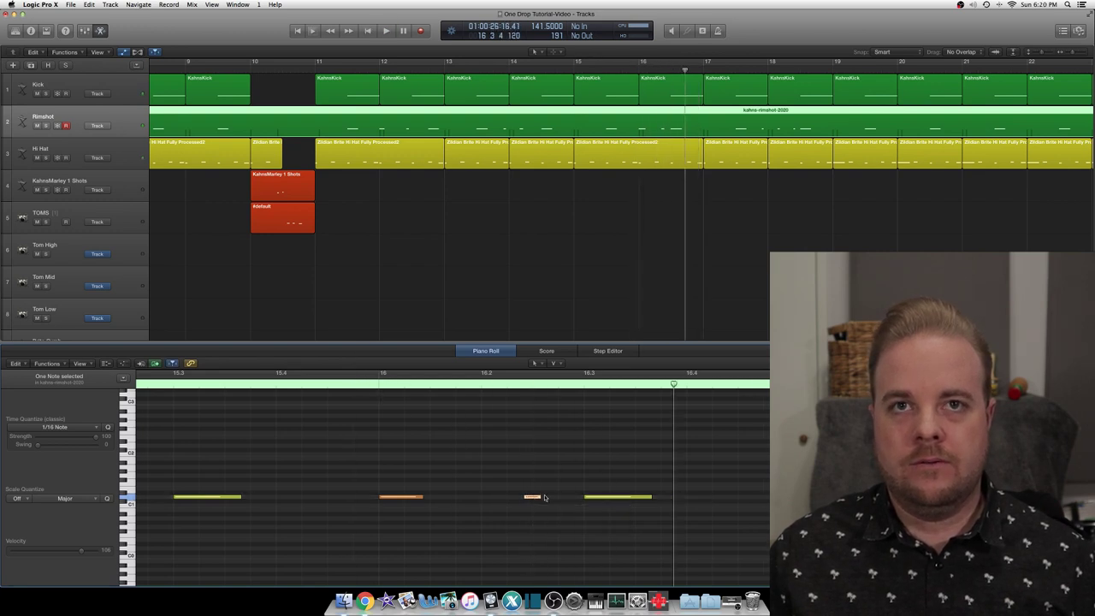
left_click_drag(544, 497, 554, 497)
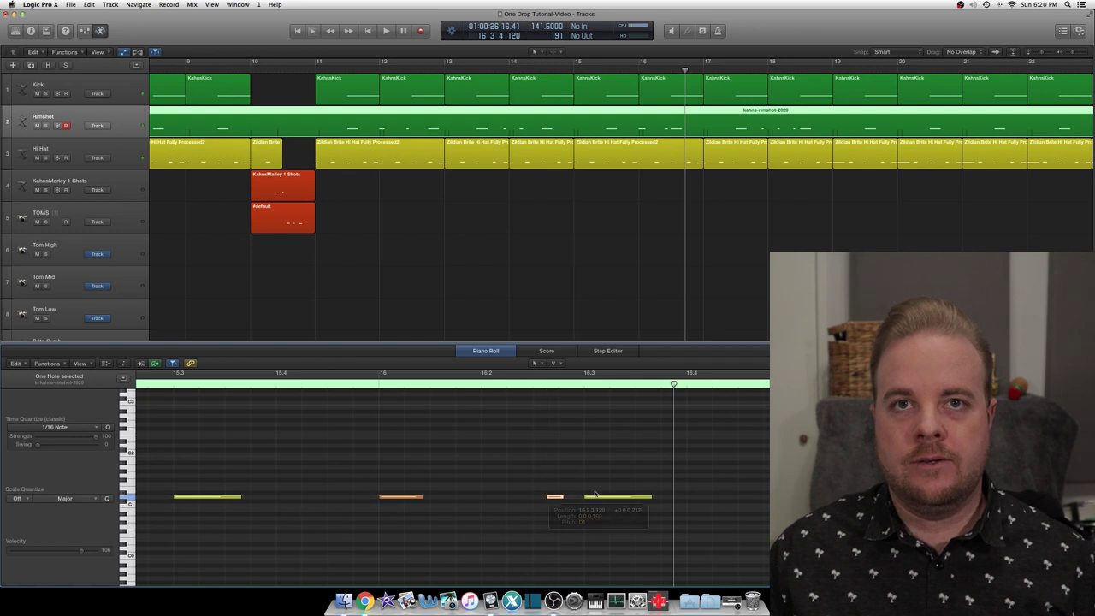
double_click(377, 387)
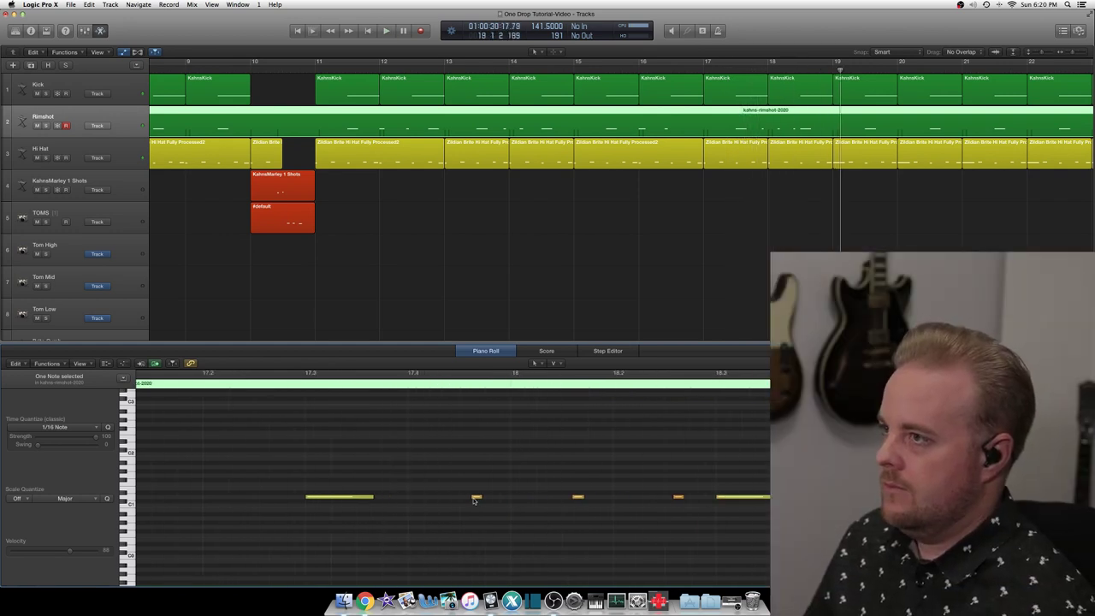
- Adjust the two short rimshot notes around the start of bar 18 slightly later and play from before beat 17.3
left_click_drag(475, 499, 480, 498)
left_click(580, 503)
left_click_drag(577, 499, 582, 499)
left_click(254, 400)
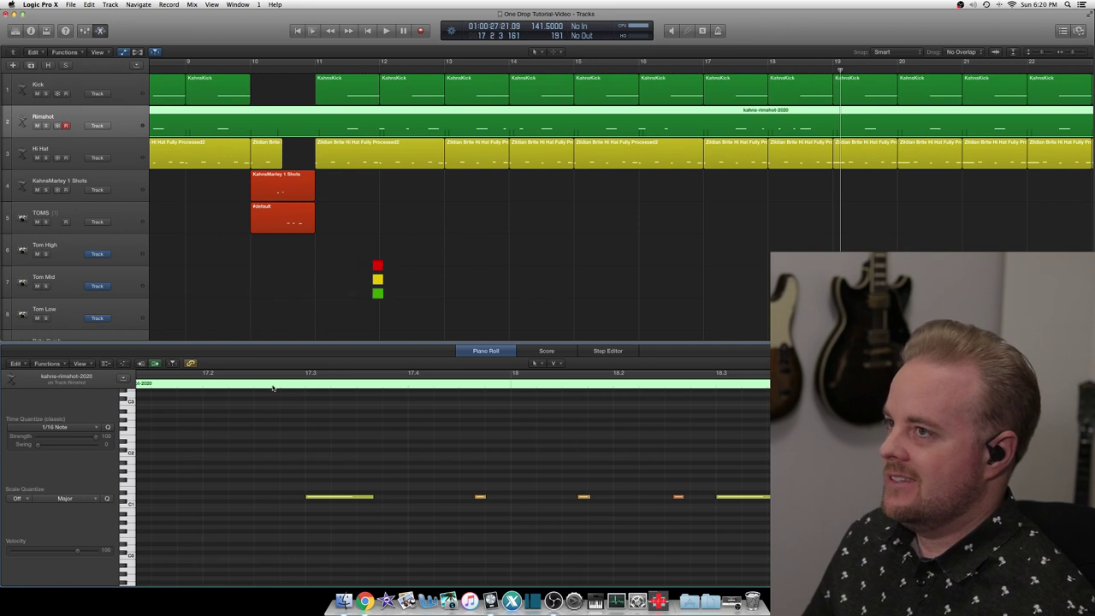
key("space")
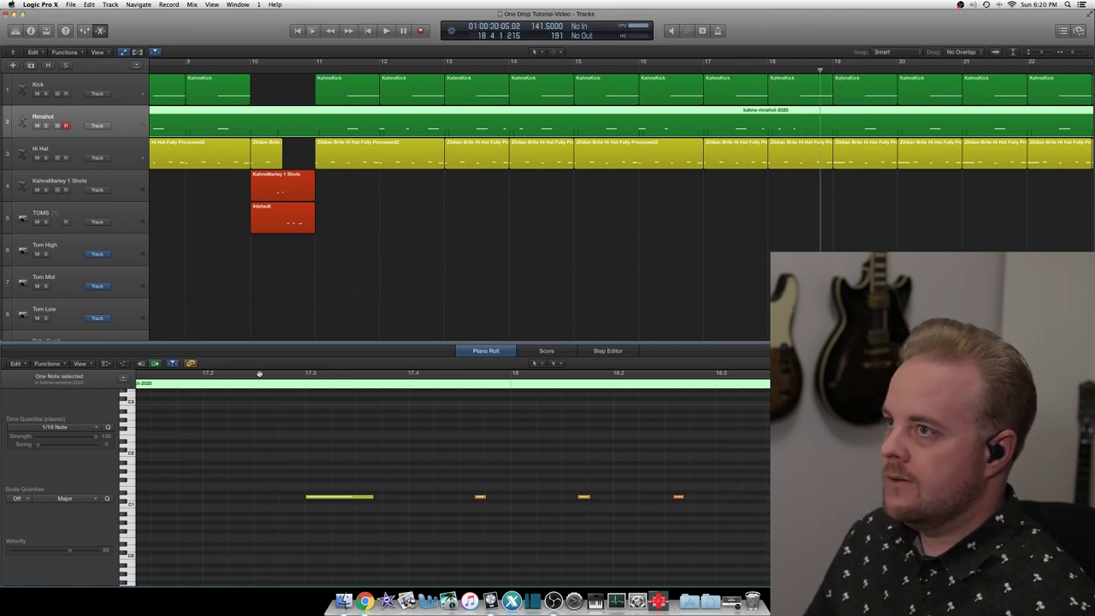
key("space")
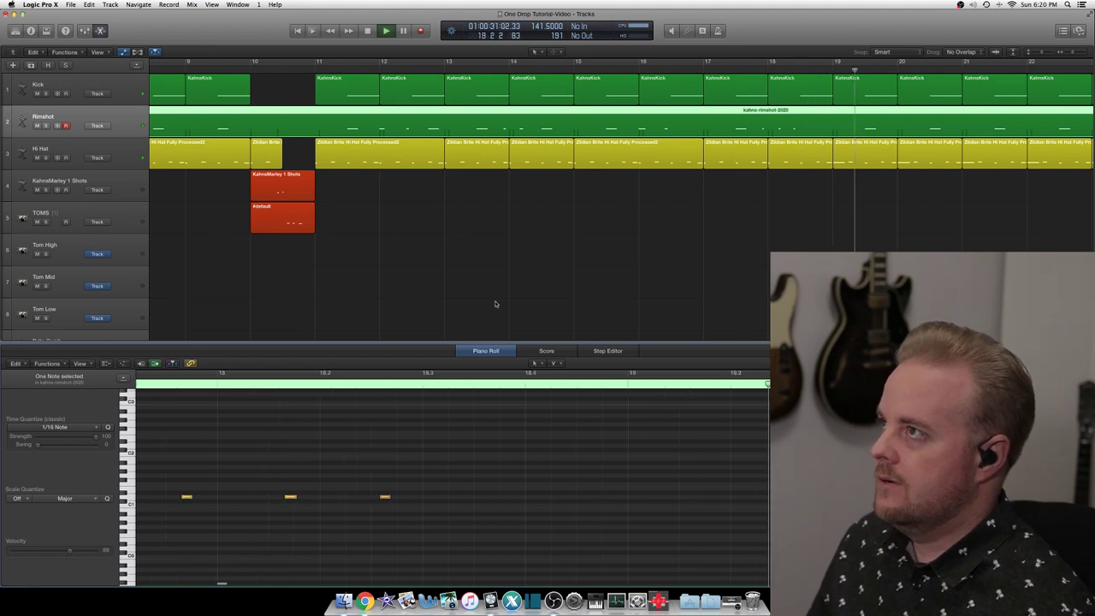
- Raise the last note of bar 19's Hi Hat region to a pitch between C5 and C6
scroll(625, 232, "right", 6)
left_click(375, 154)
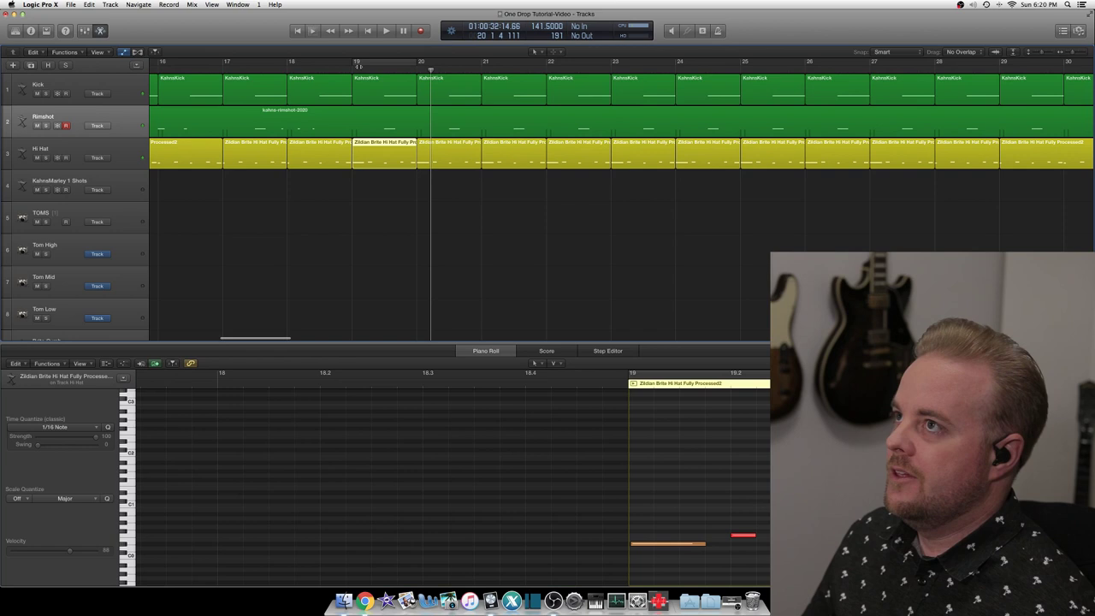
key("space")
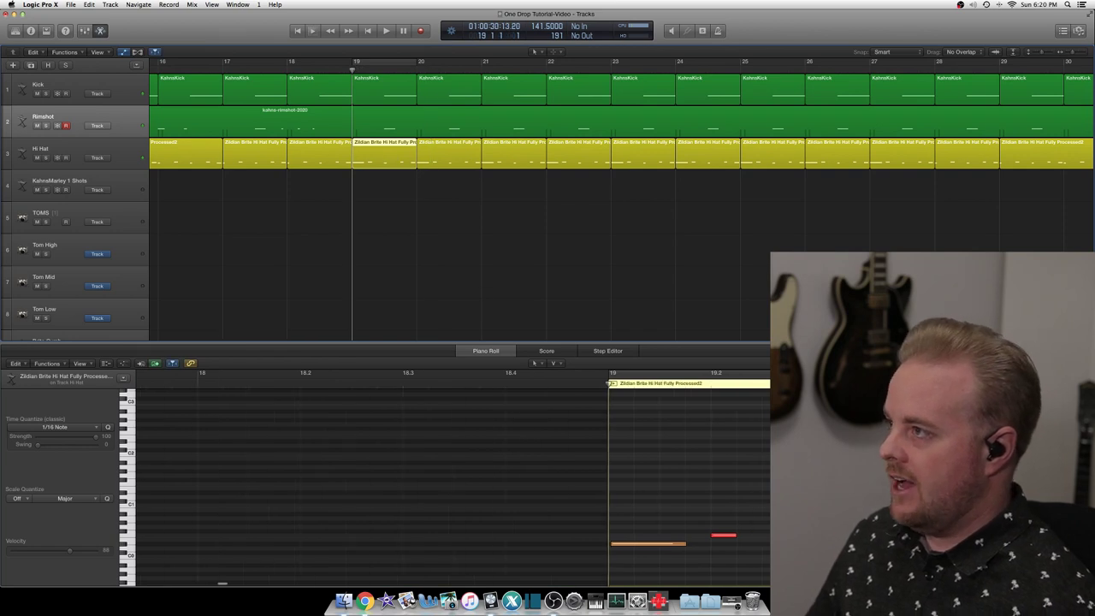
scroll(445, 479, "right", 5)
left_click(633, 548)
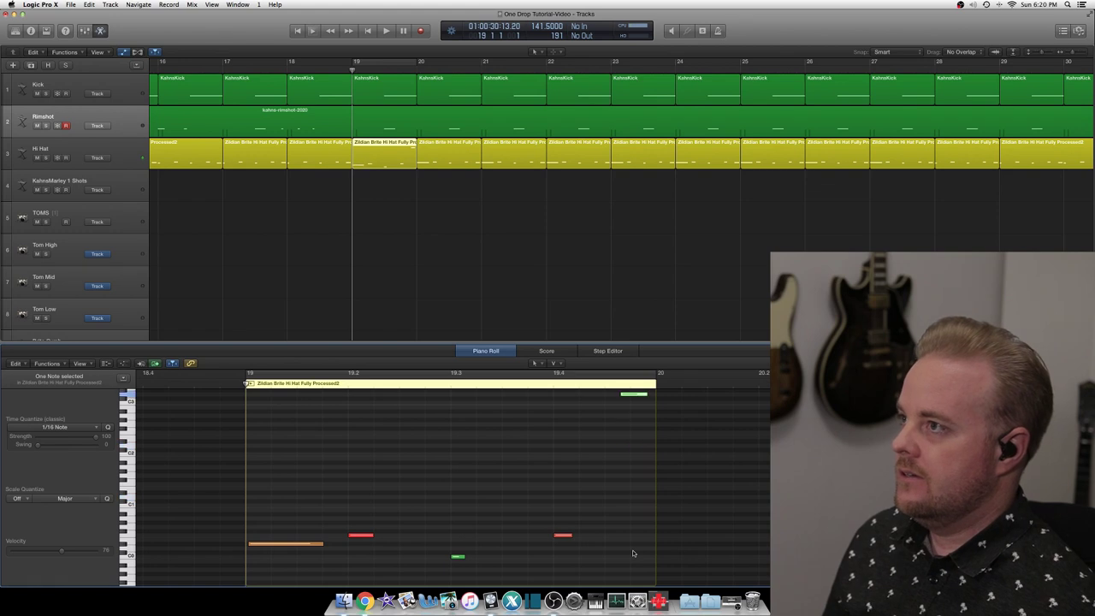
scroll(633, 553, "up", 6)
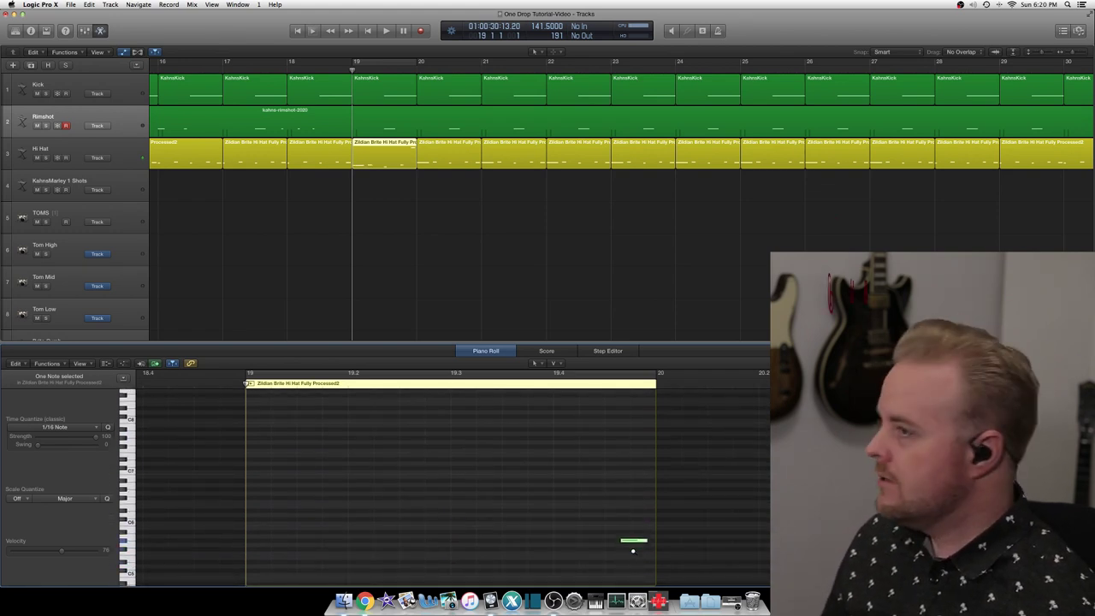
key("alt+Up")
key("alt+Up")
key("alt+Up")
key("alt+Up")
key("alt+Up")
key("alt+Up")
left_click(631, 476, "super")
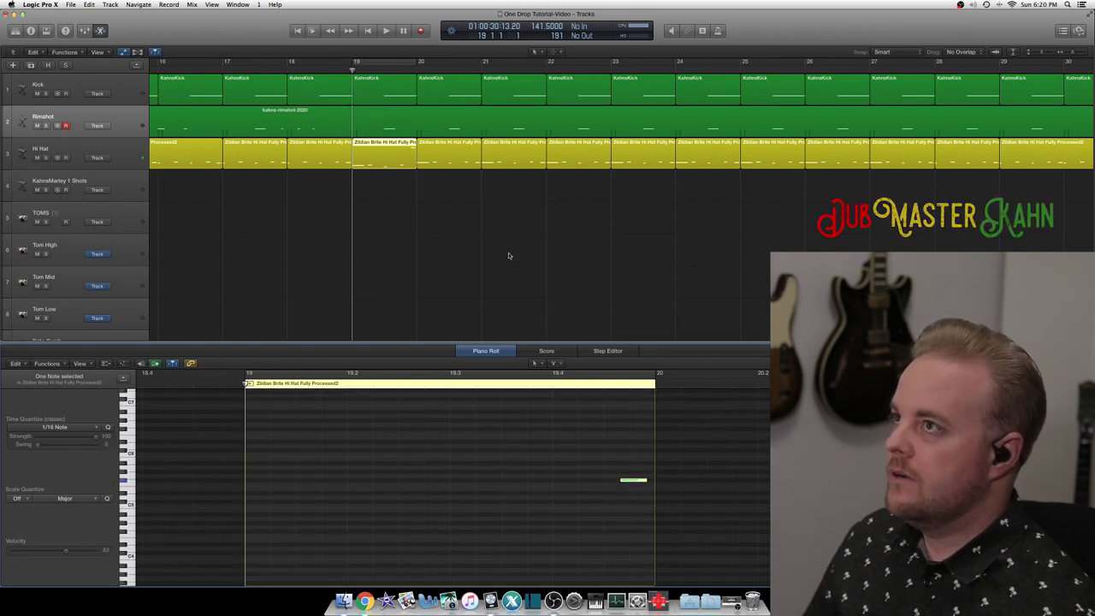
- Play the changed hi-hat from bar 19, lower the velocity of bar 20's first Hi Hat note and play again
key("space")
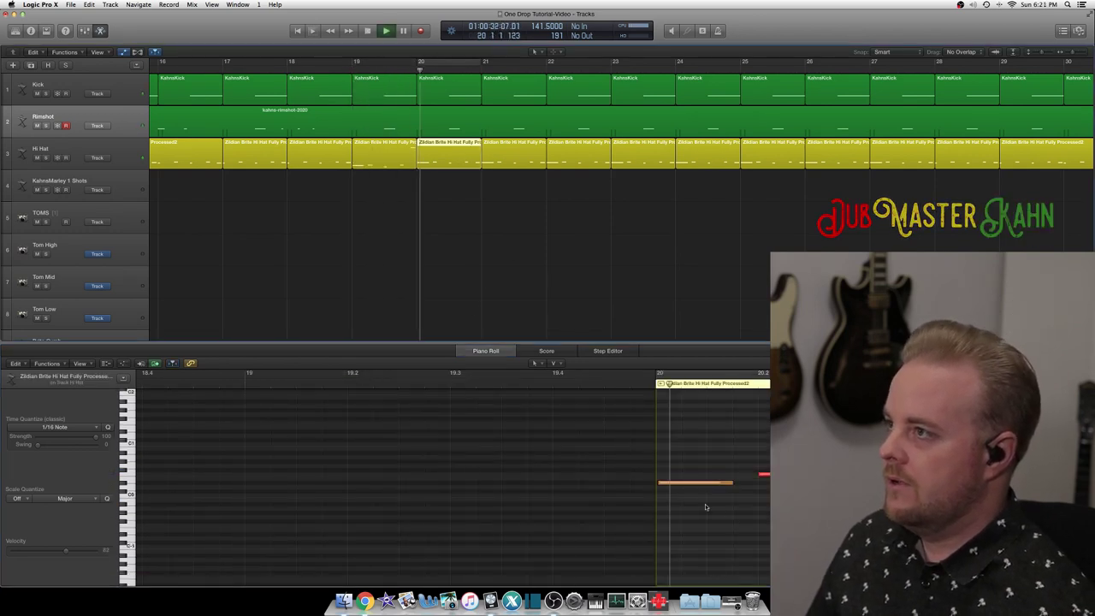
key("space")
left_click(680, 483)
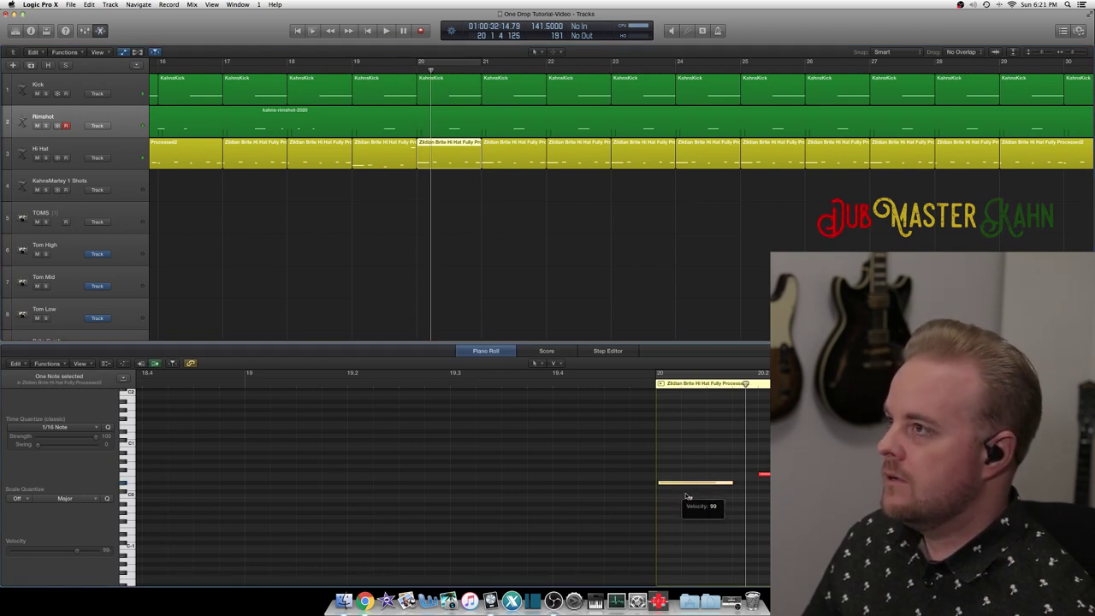
key("space")
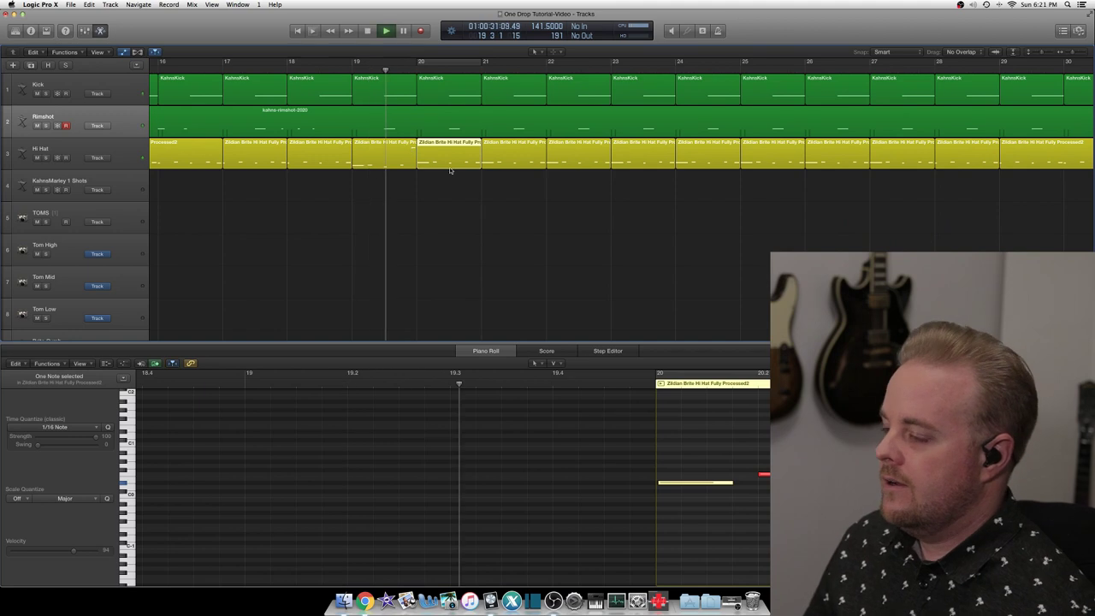
- Extend the start of bar 19's last Hi Hat note slightly earlier, to about 19 4 3 125, and play from bar 19
left_click(398, 146)
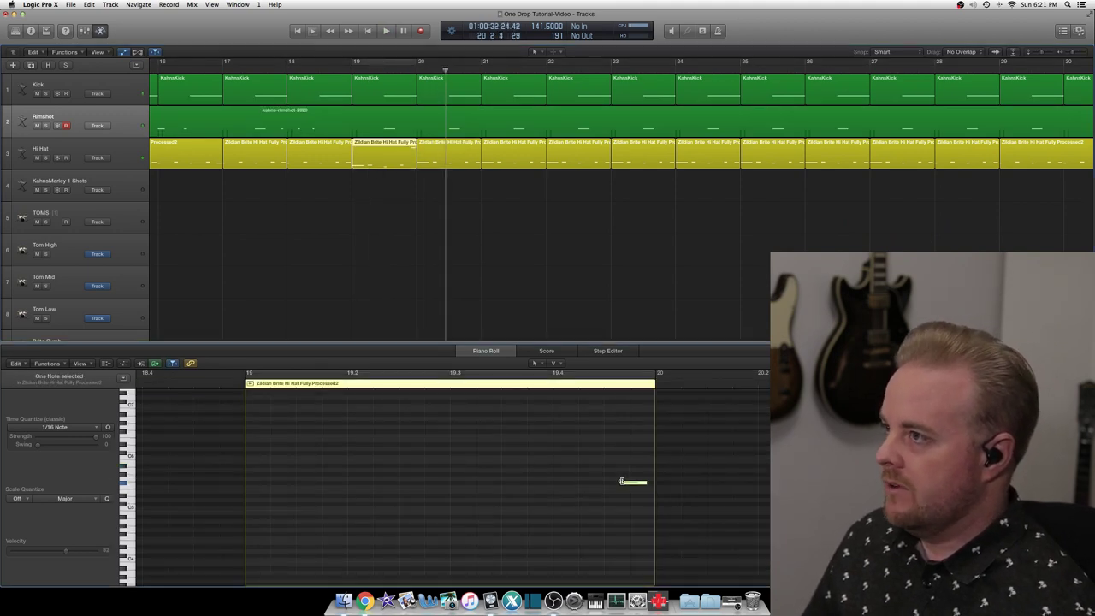
left_click_drag(622, 482, 618, 482)
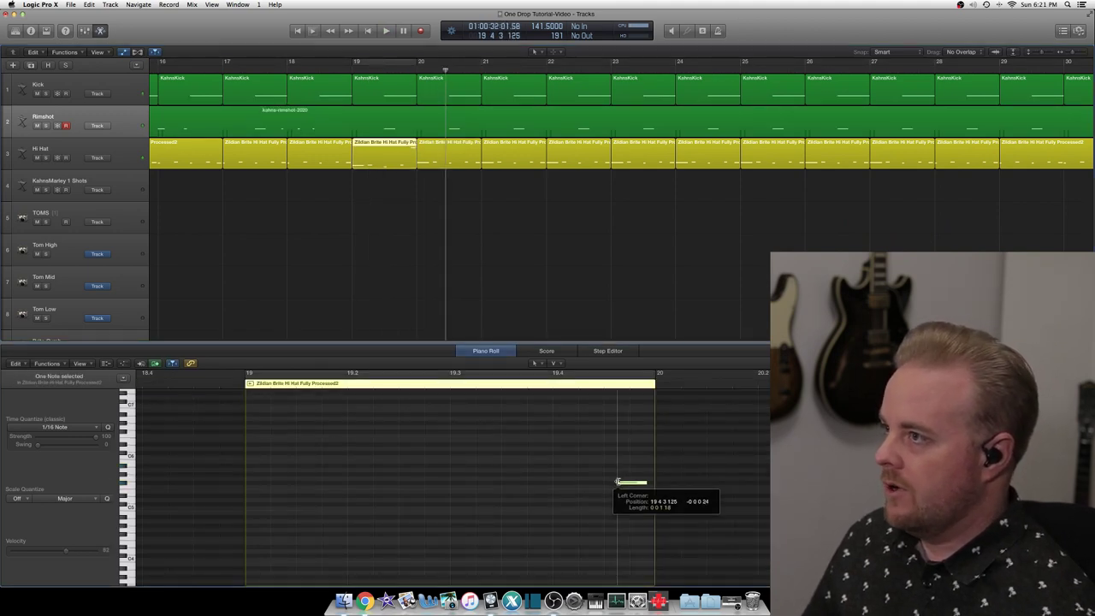
left_click(365, 67)
key("space")
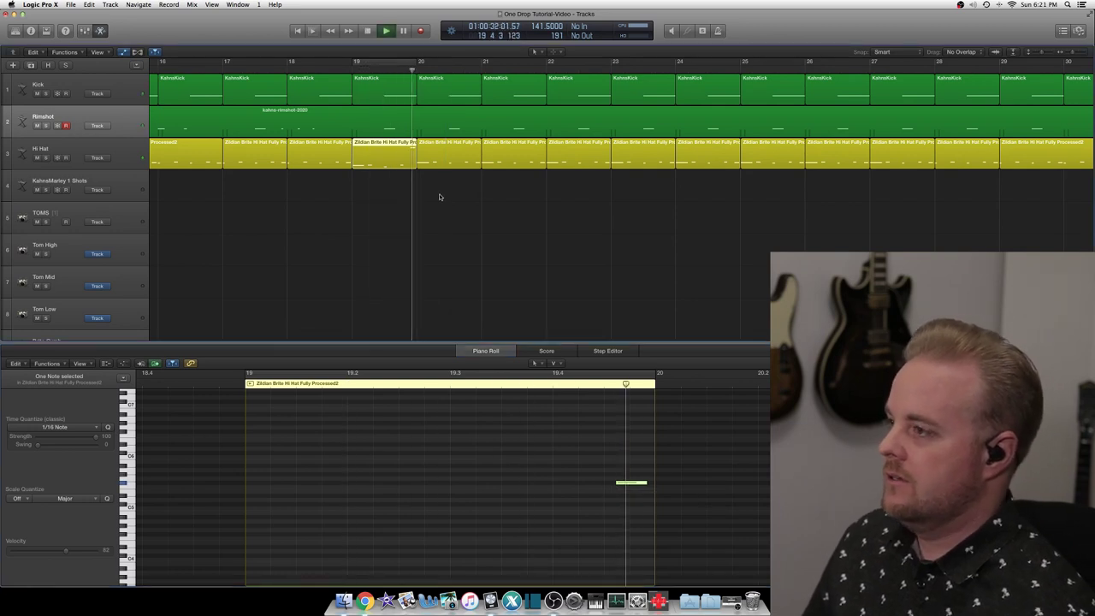
- Replace bar 21's Hi Hat region with a copy of bar 19's region and play from bar 19
left_click(501, 157)
key("Delete")
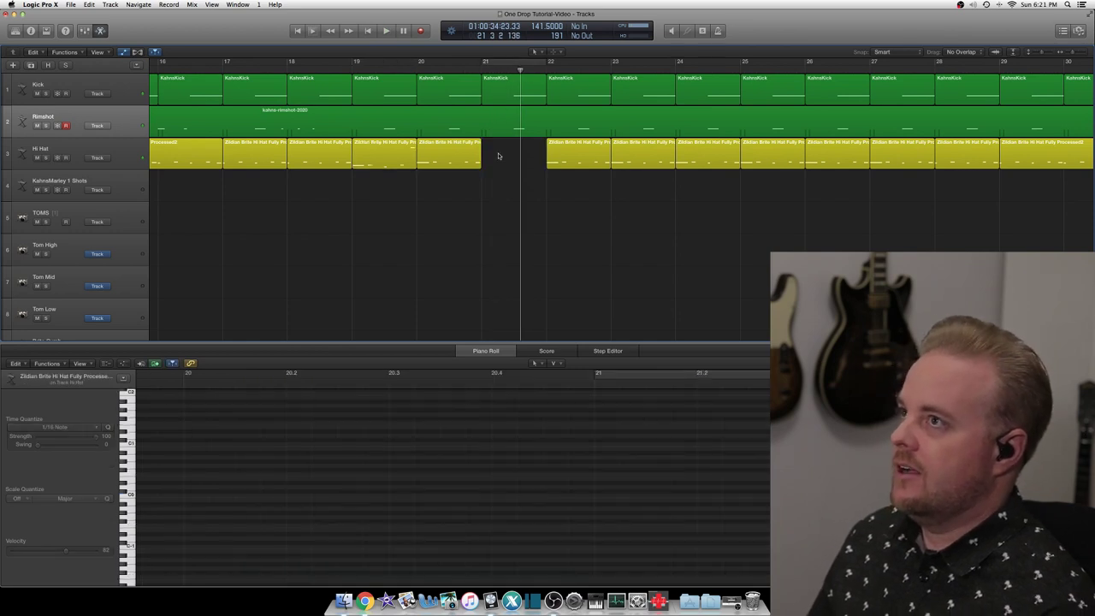
left_click_drag(394, 156, 518, 159)
left_click(350, 67)
key("space")
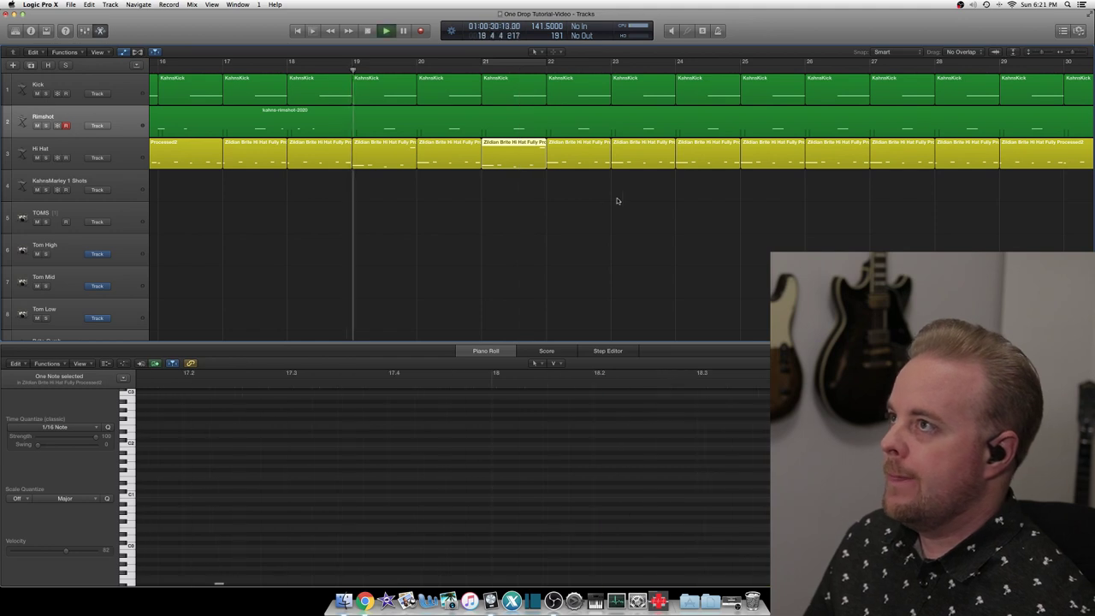
- Lower the velocity of the first Hi Hat note in bar 21 and play from beat 19.4
left_click(556, 149)
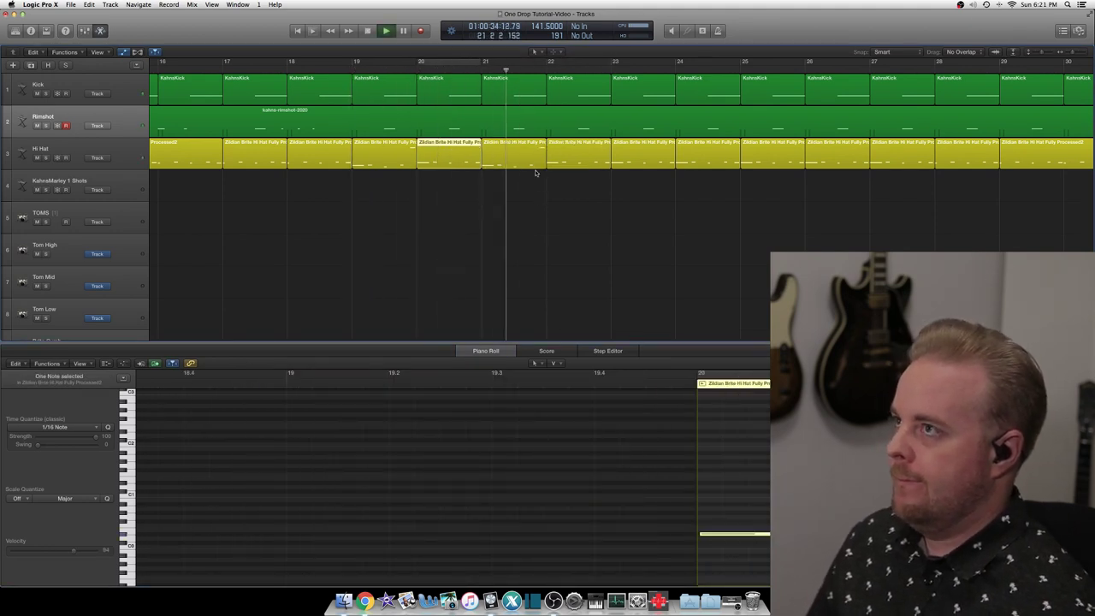
left_click(596, 534)
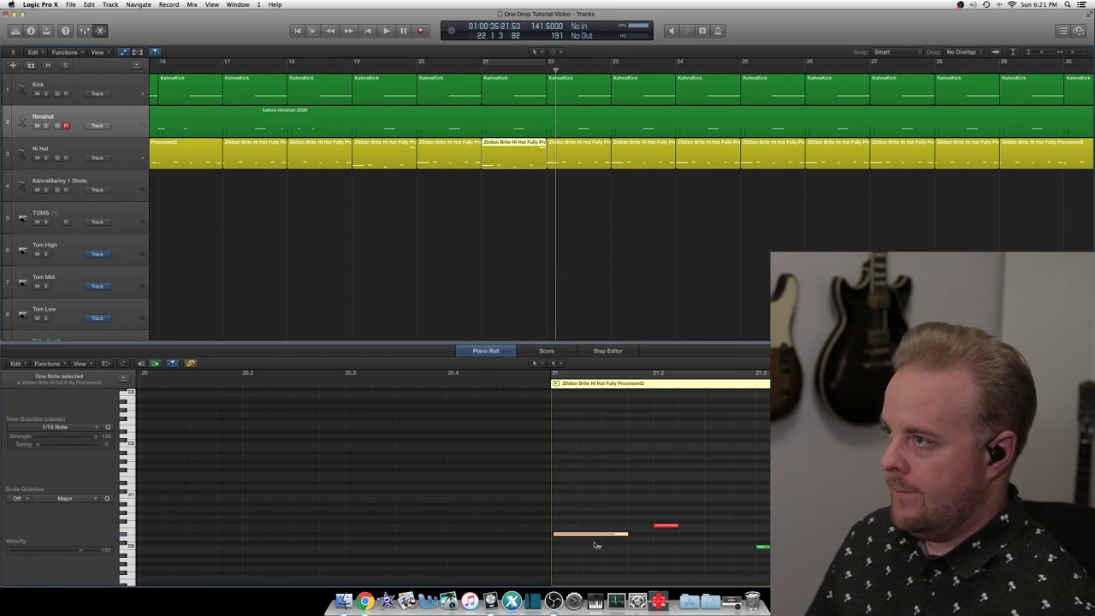
double_click(399, 68)
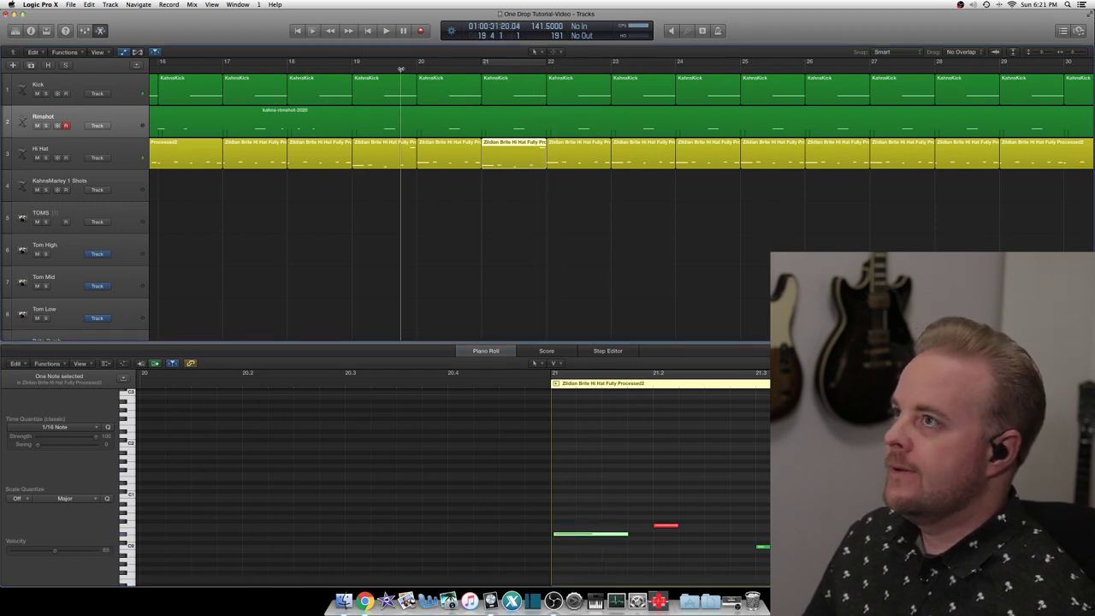
left_click(114, 166)
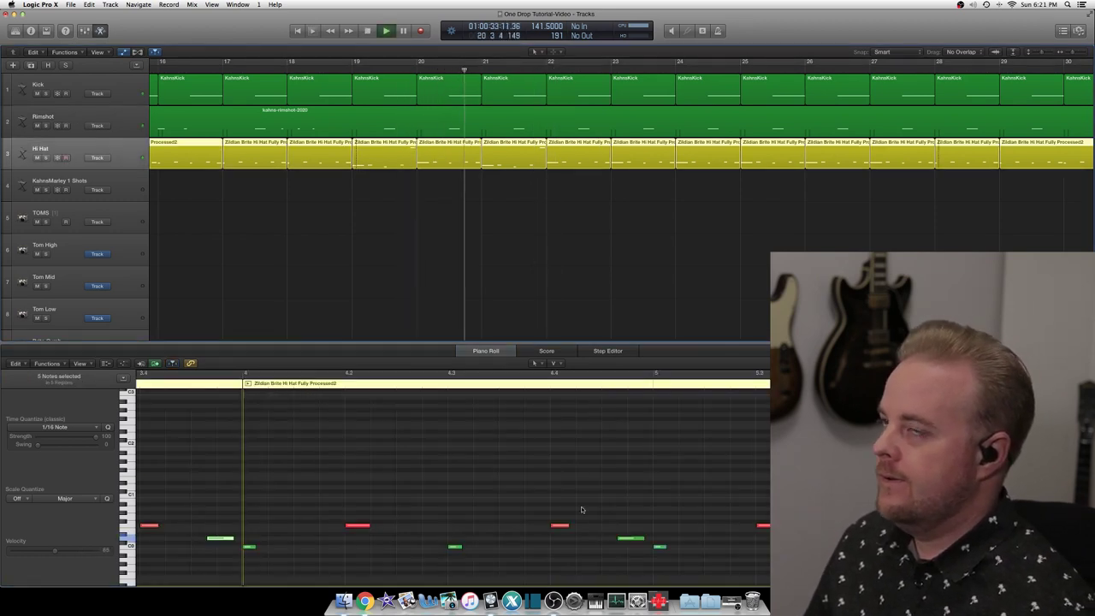
left_click(174, 364)
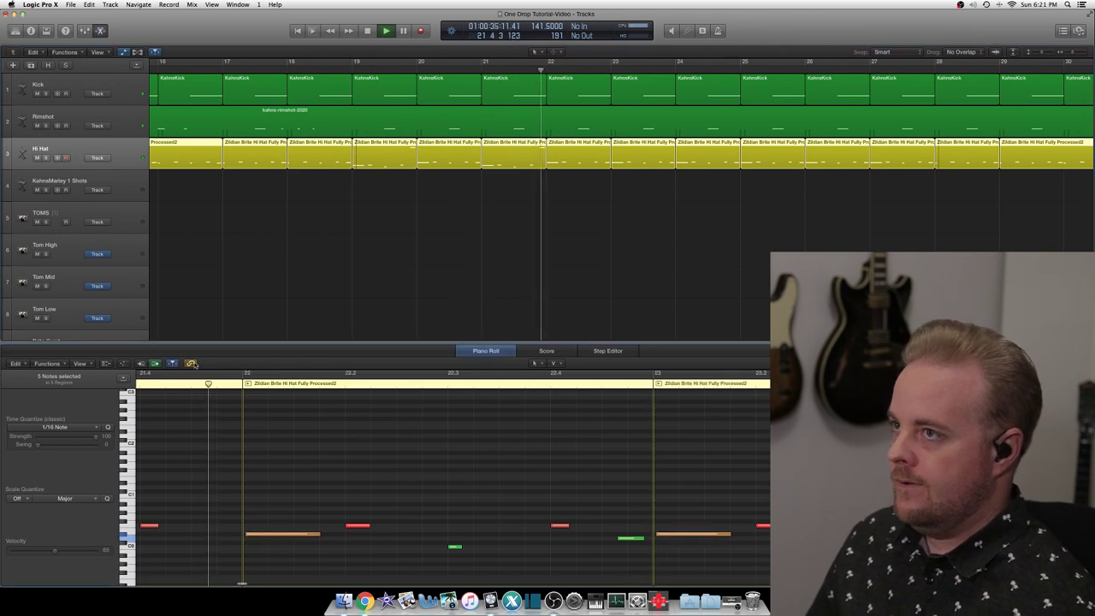
- Record extra rimshot hits into the Rimshot part from bar 25 and play them back from that bar
scroll(381, 204, "right", 2)
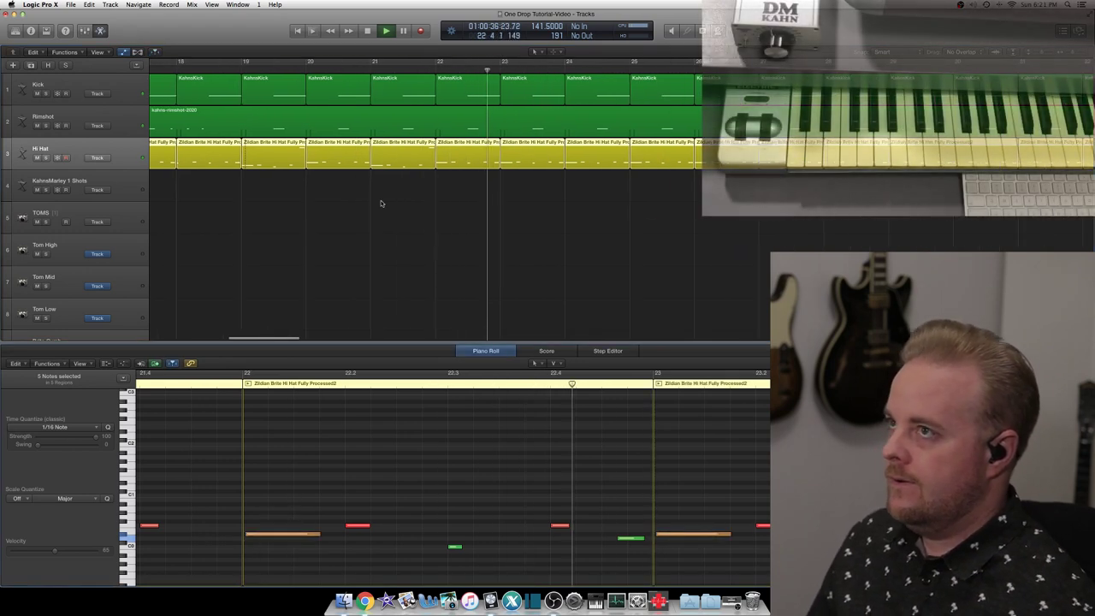
left_click(127, 120)
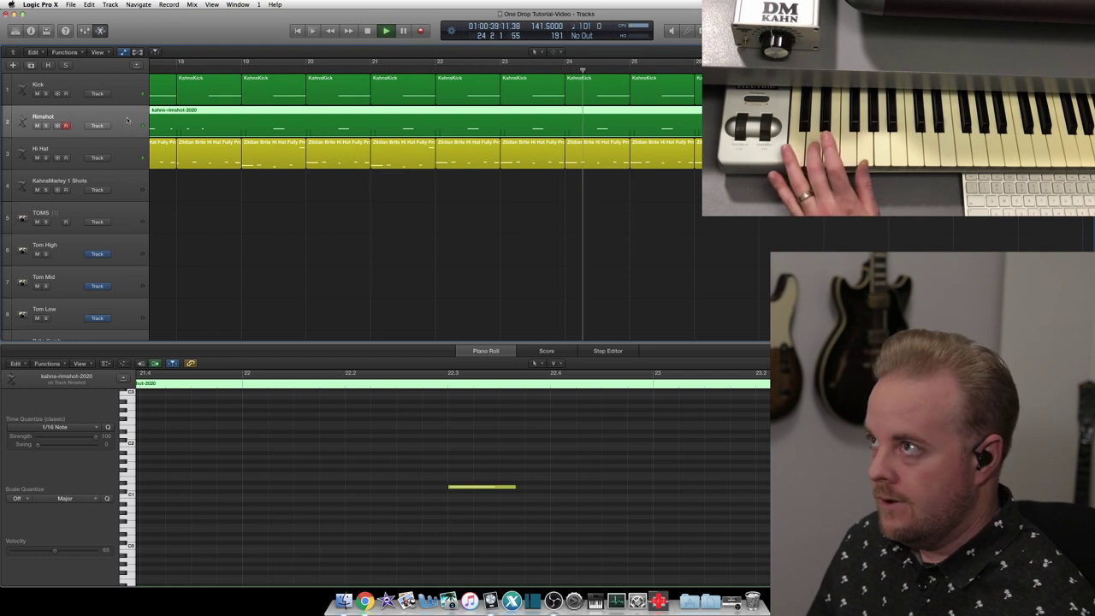
key("r")
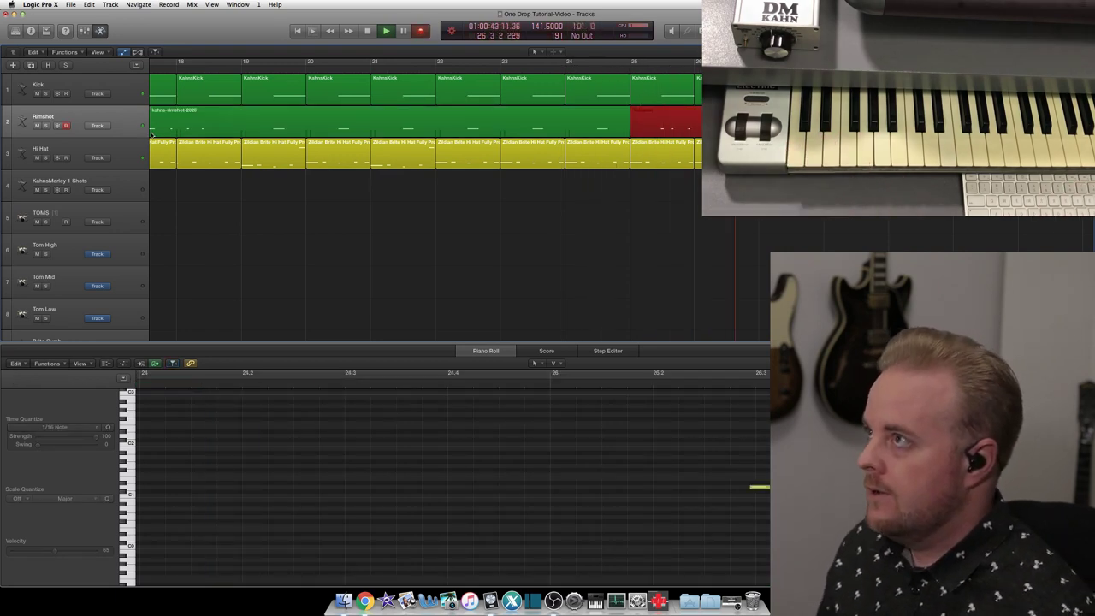
key("space")
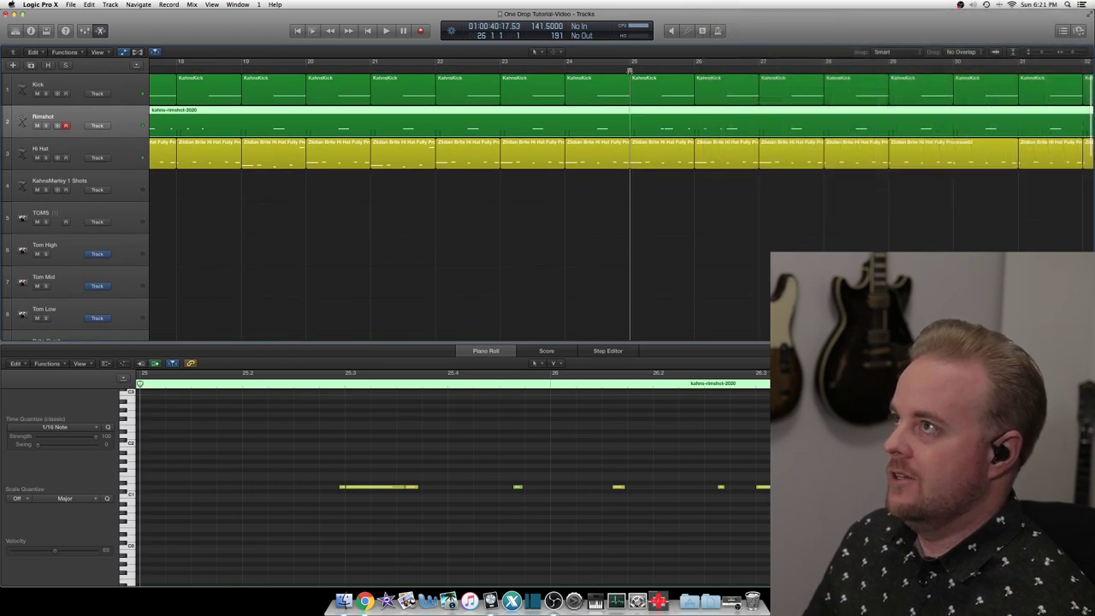
key("space")
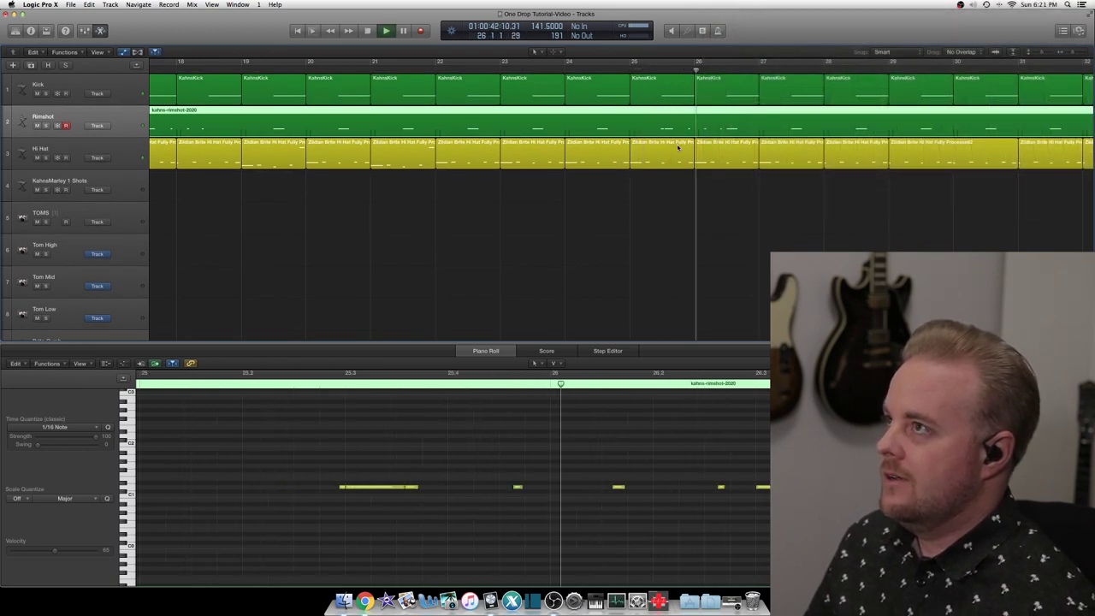
- Play the arrangement from bar 25 to hear the extra rimshots and the bars that follow
key("space")
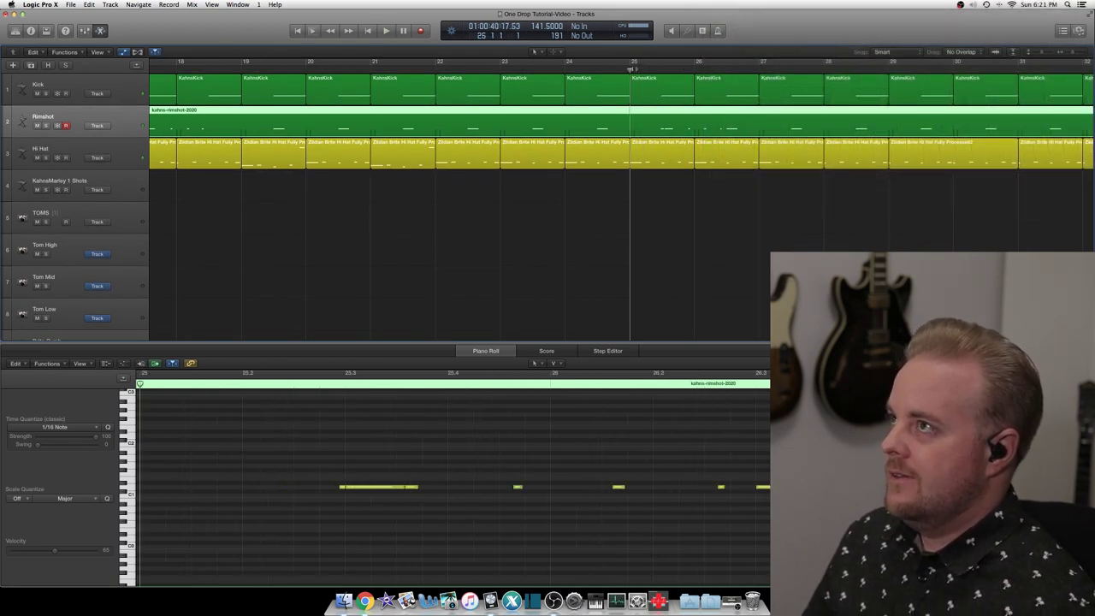
scroll(745, 237, "right", 1)
key("super+Left")
key("super+Left")
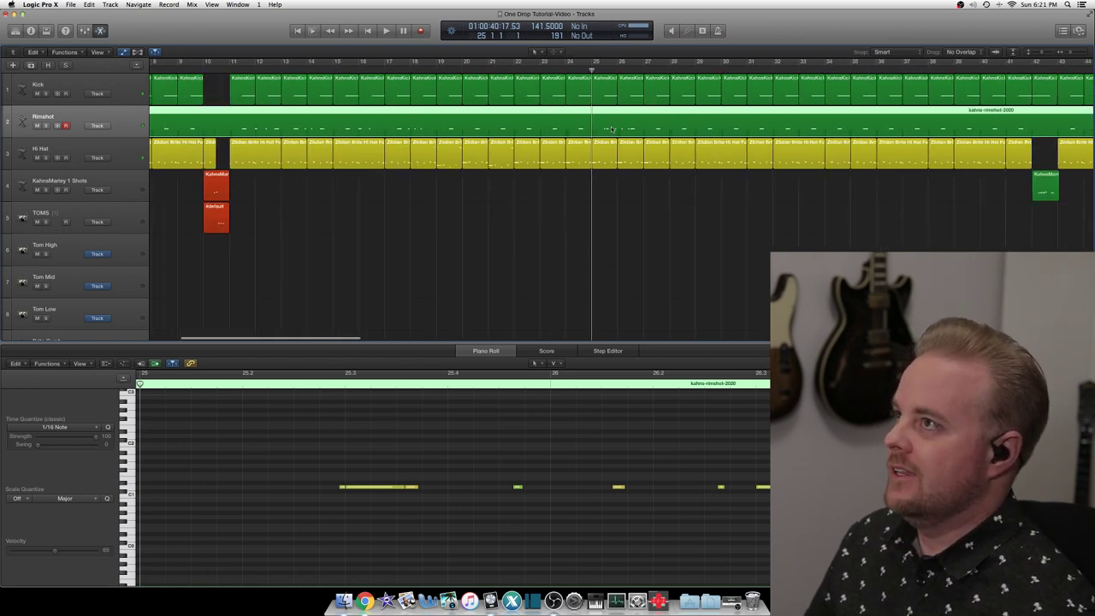
key("space")
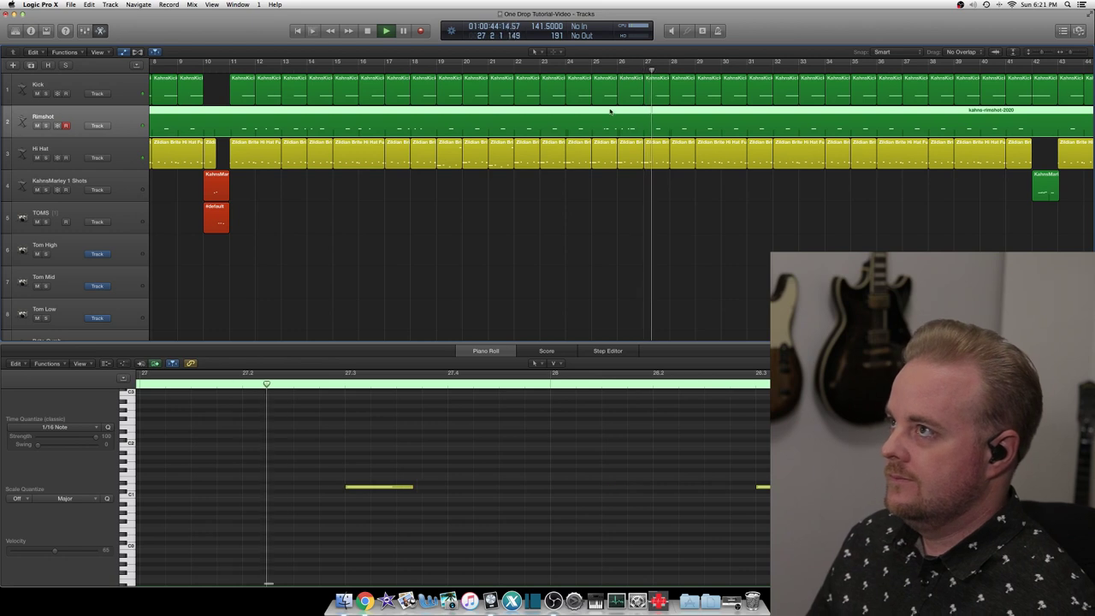
scroll(609, 134, "right", 3)
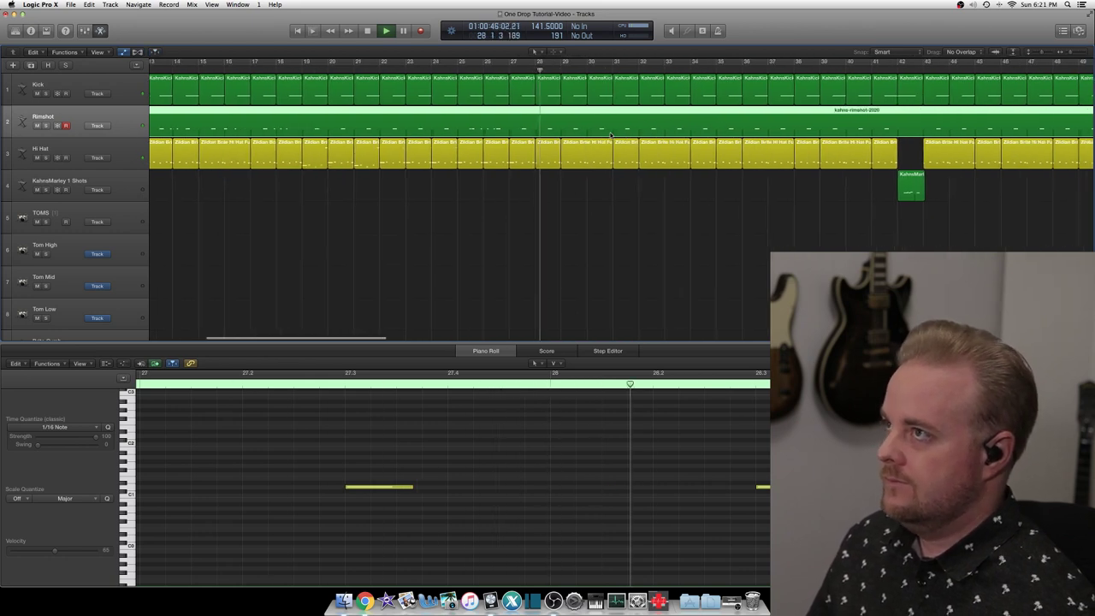
key("space")
- Replace bar 28's Hi Hat region with a copy of bar 21's region and play from bar 28
left_click(544, 157)
key("Delete")
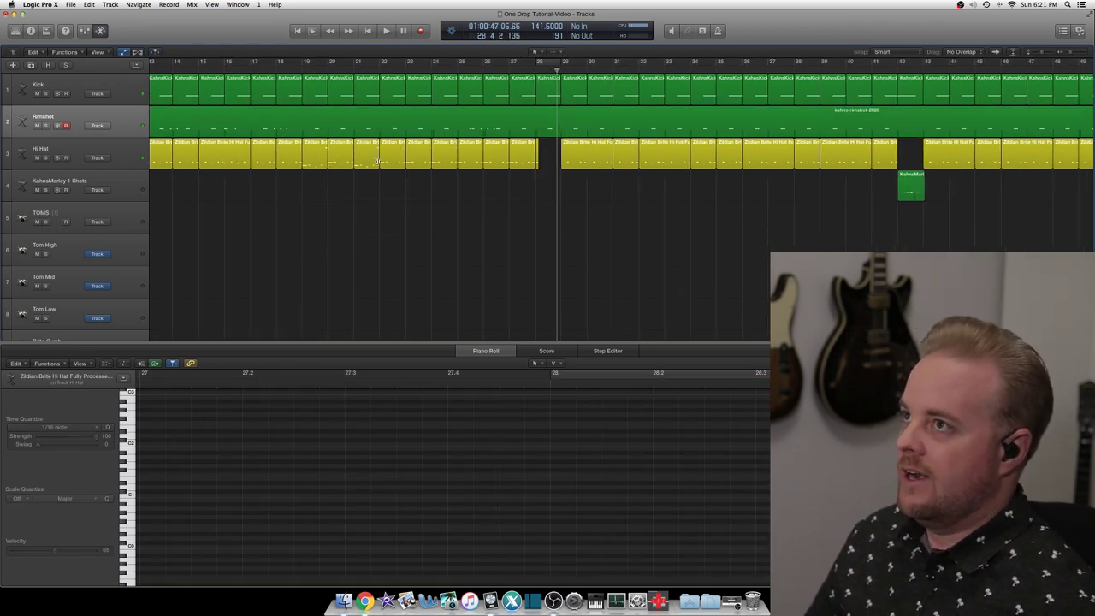
left_click_drag(370, 153, 550, 155)
key("space")
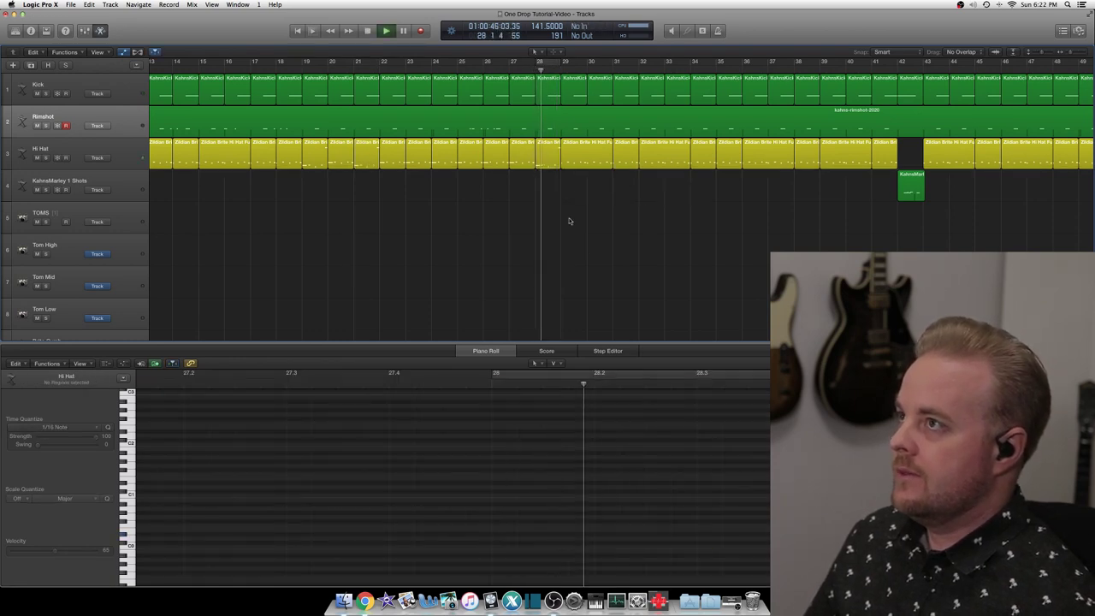
- Raise the velocity of the first note in bar 29's Hi Hat region to 104 and play from bar 28
left_click(575, 151)
key("space")
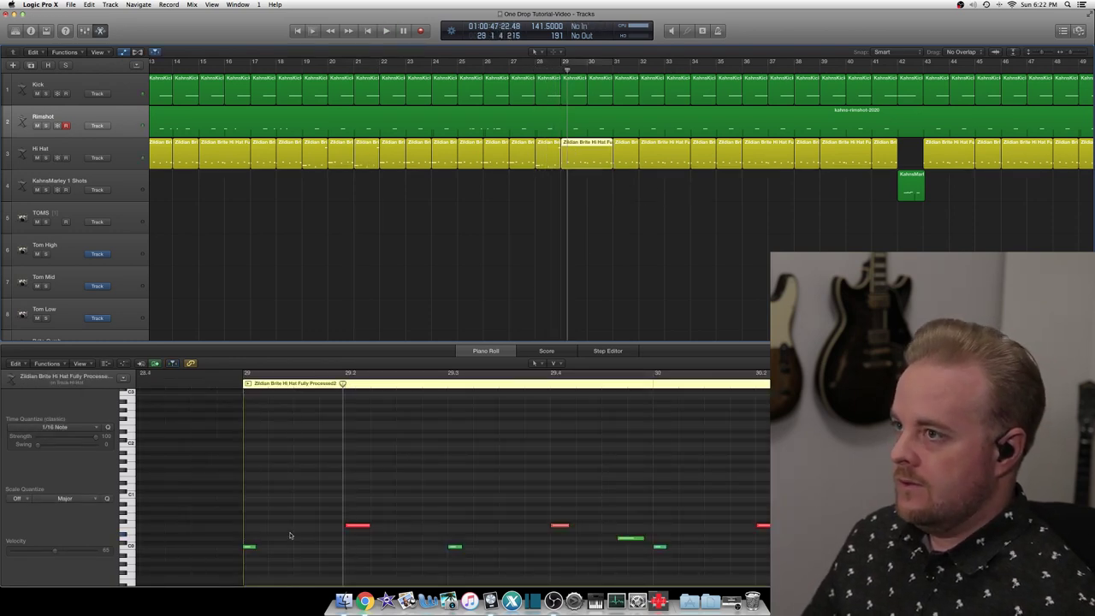
left_click(249, 547)
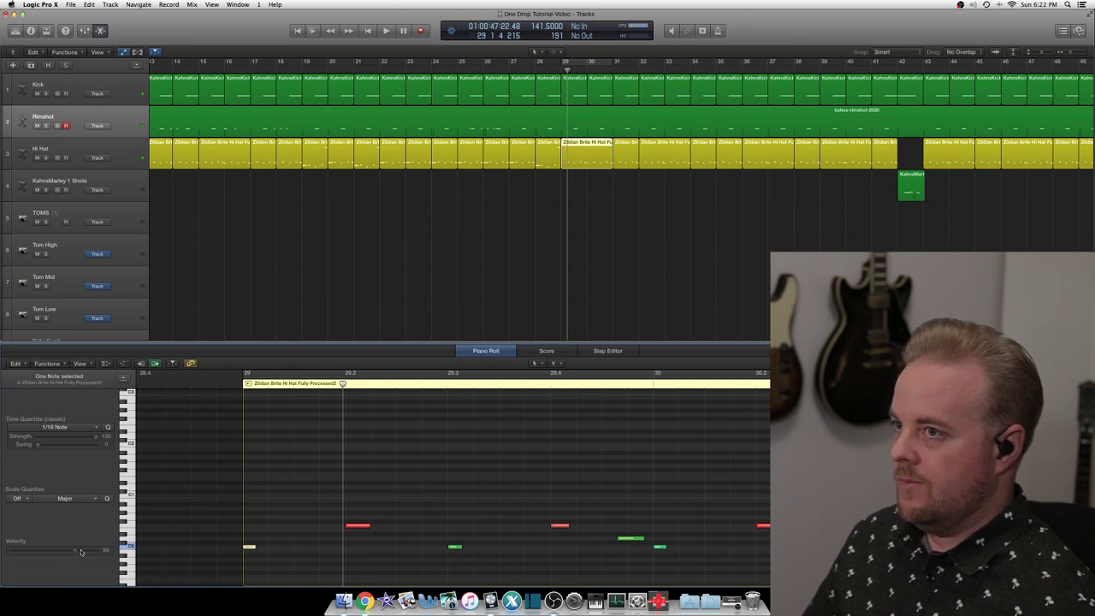
left_click(539, 70)
key("space")
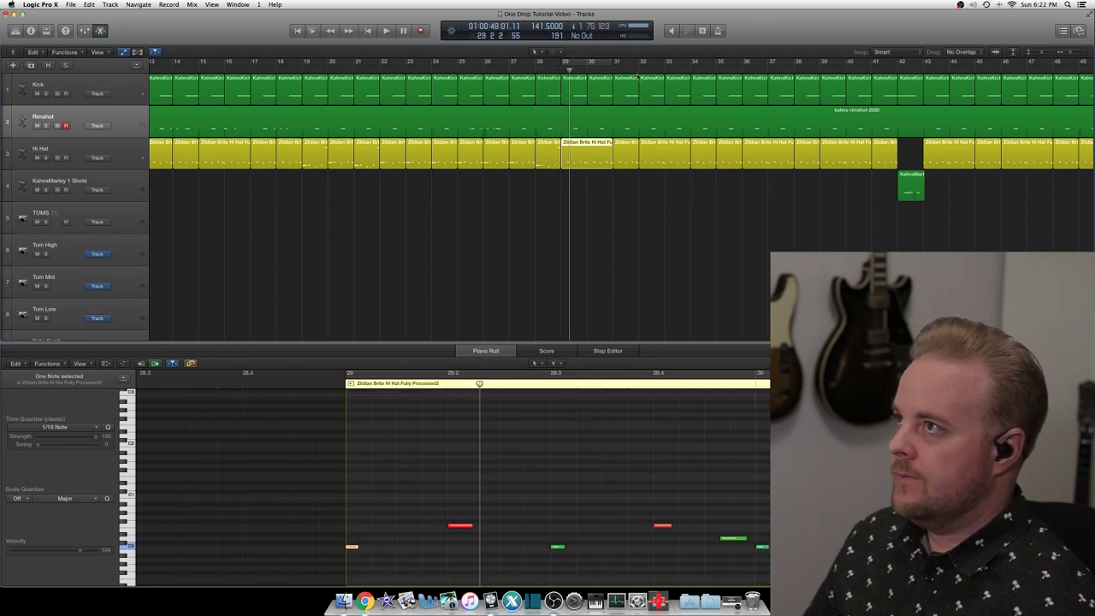
- Lengthen bar 29's first Hi Hat note, raise it one semitone, and play from beat 28.4
left_click(544, 156)
left_click(585, 156)
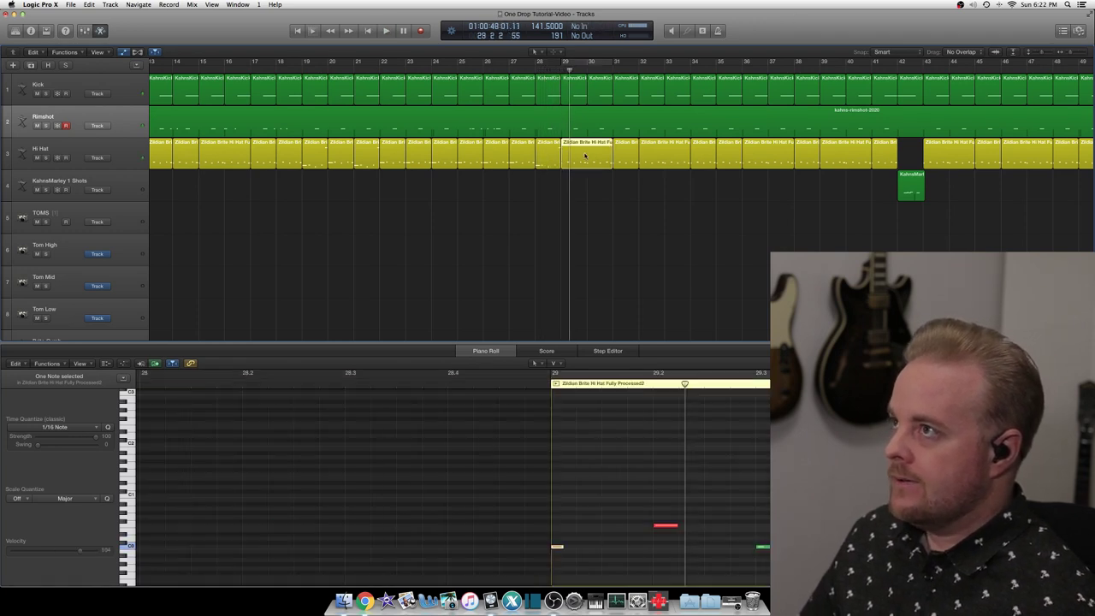
mouse_move(562, 546)
left_mouse_down()
mouse_move(576, 546)
mouse_move(568, 541)
left_mouse_up()
left_click(487, 383)
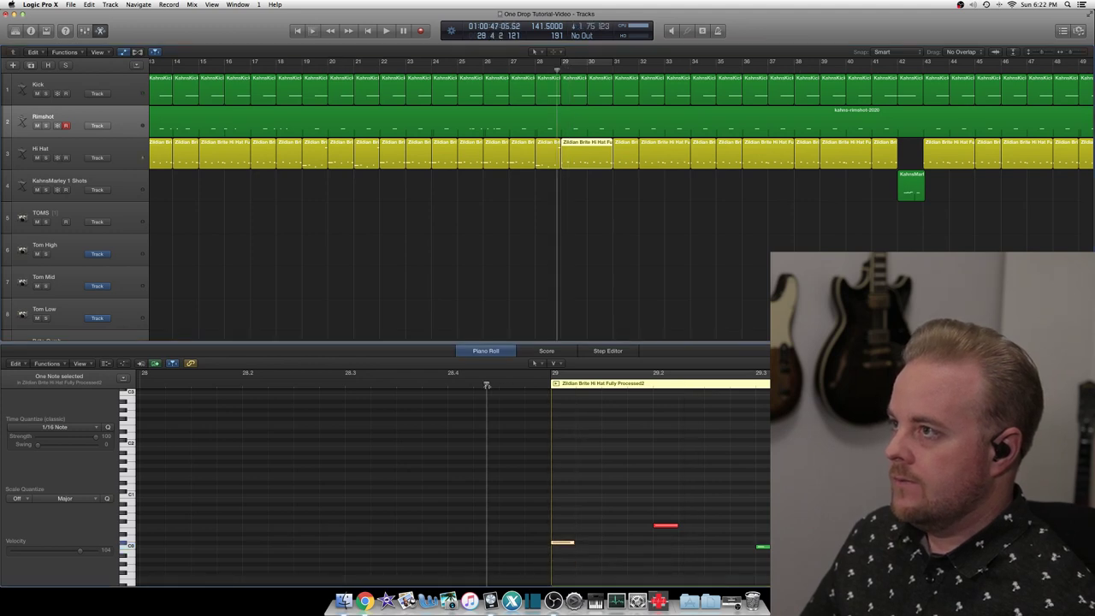
key("space")
key("space")
- Raise bar 29's first Hi Hat note by another semitone and play the transition into bar 29 twice
left_click_drag(562, 545, 562, 537)
key("space")
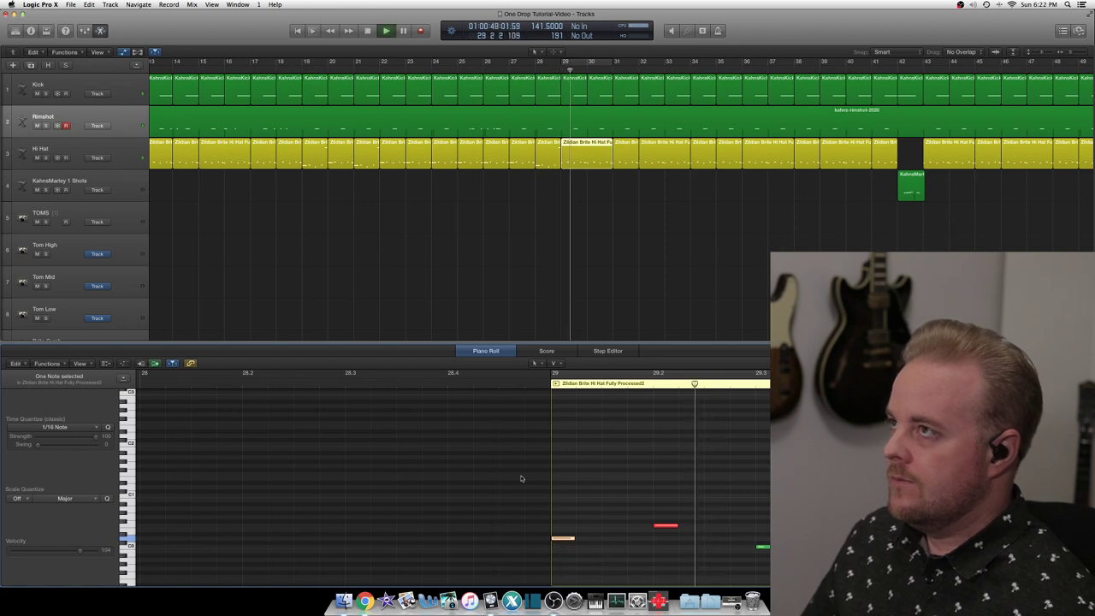
key("space")
key("space")
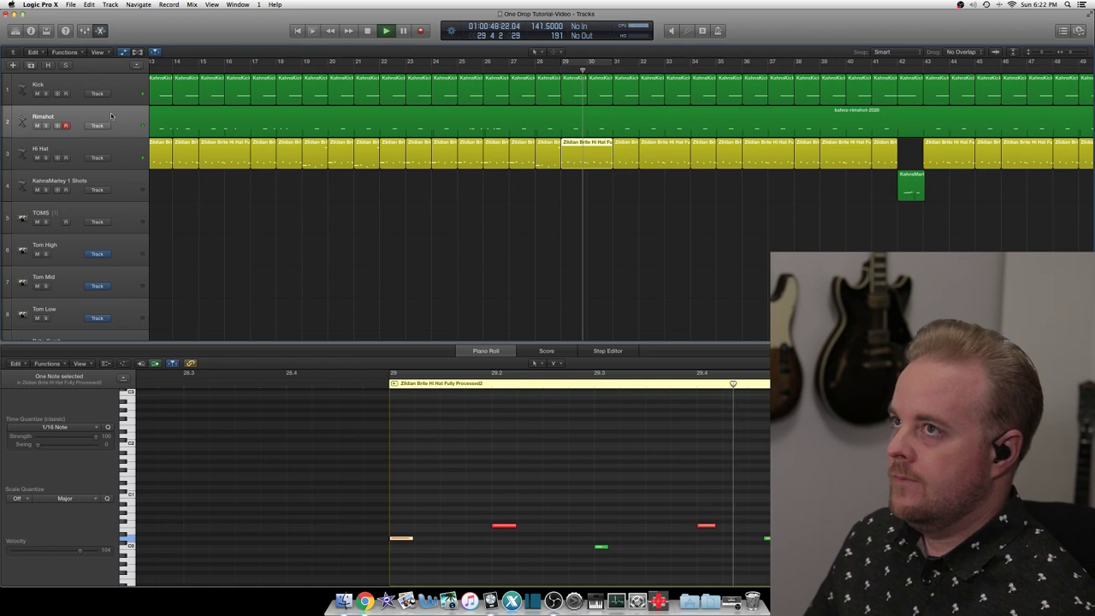
key("space")
- Select the Kick, Rimshot and Hi Hat tracks in turn to show which sampled sounds make up the beat
scroll(96, 101, "up", 1)
left_click(92, 85)
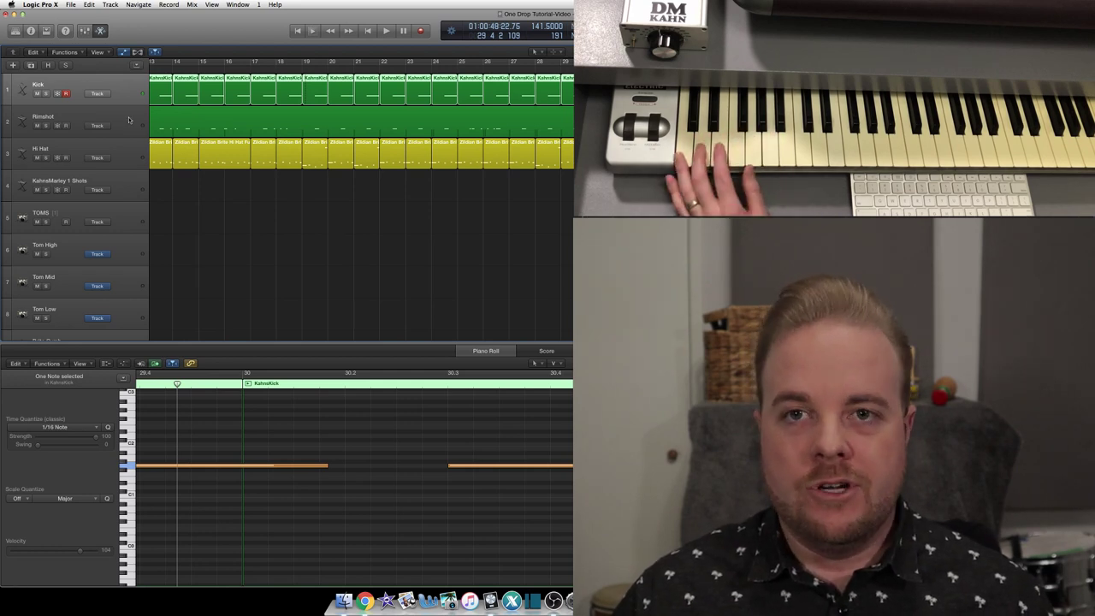
left_click(129, 119)
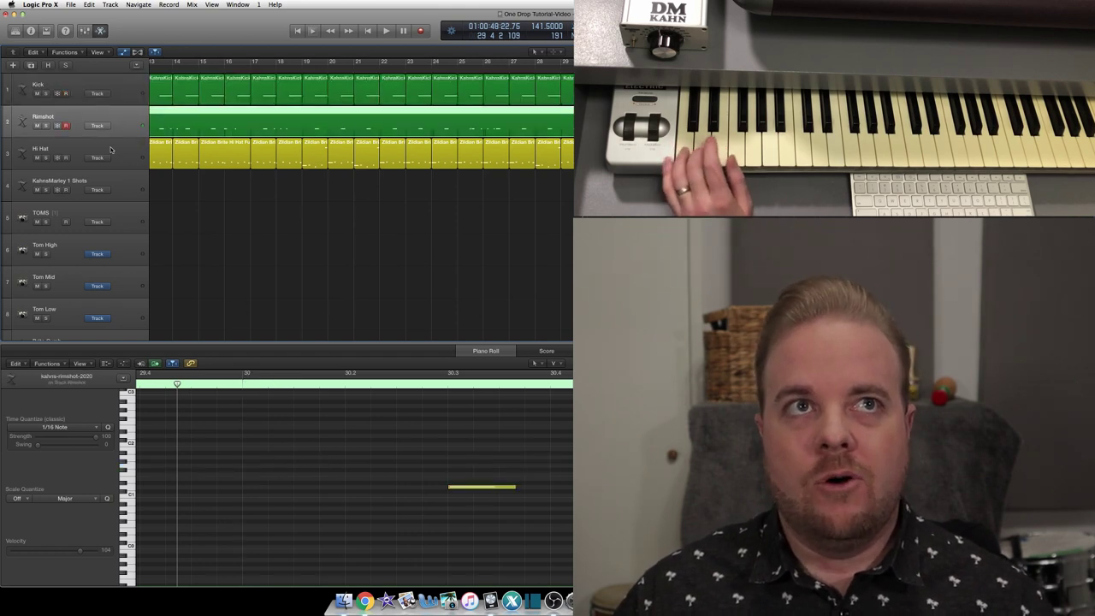
left_click(110, 150)
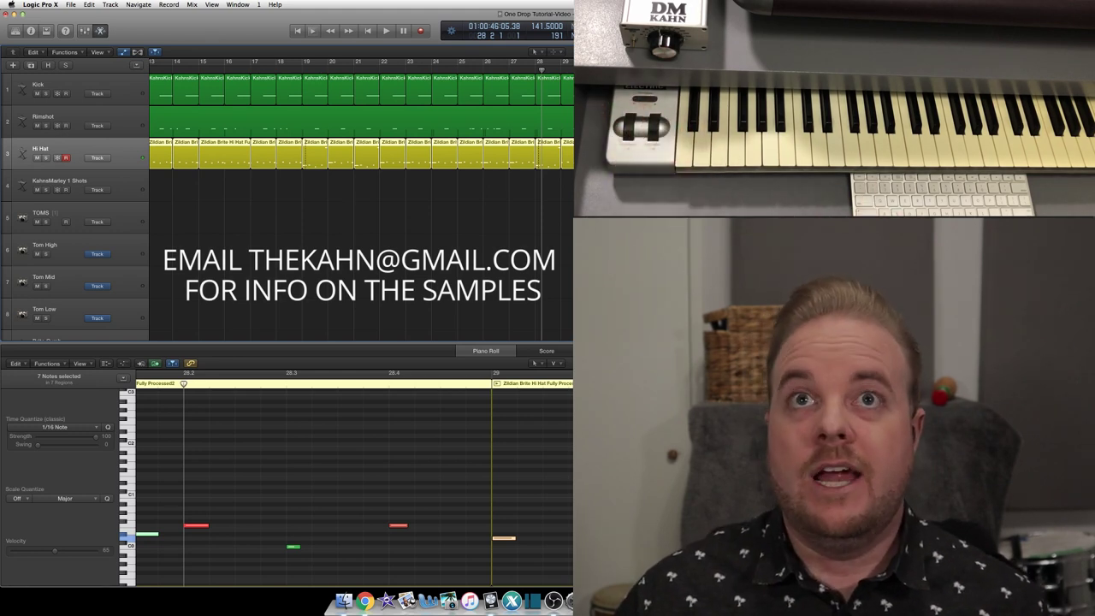
- Play the drum parts from bar 28 and view the whole arrangement
scroll(562, 254, "right", 2)
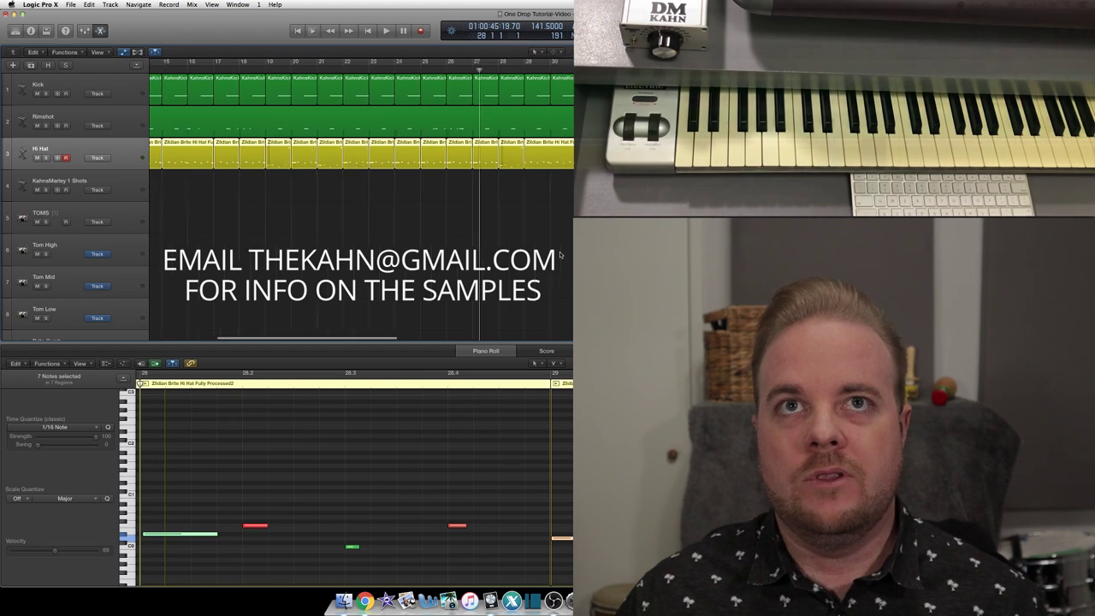
left_click(499, 68)
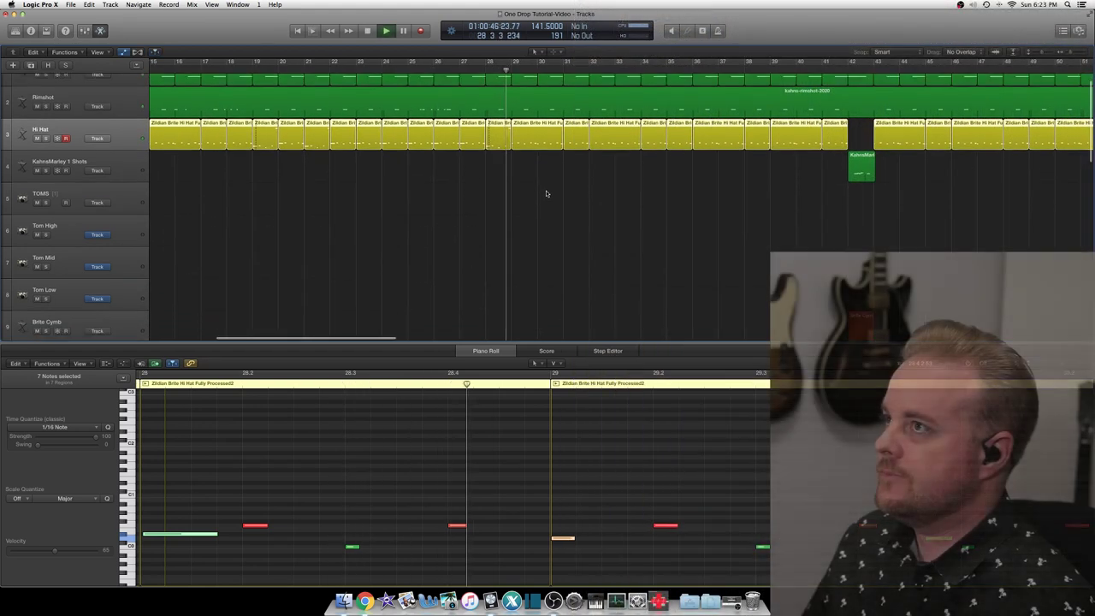
key("z")
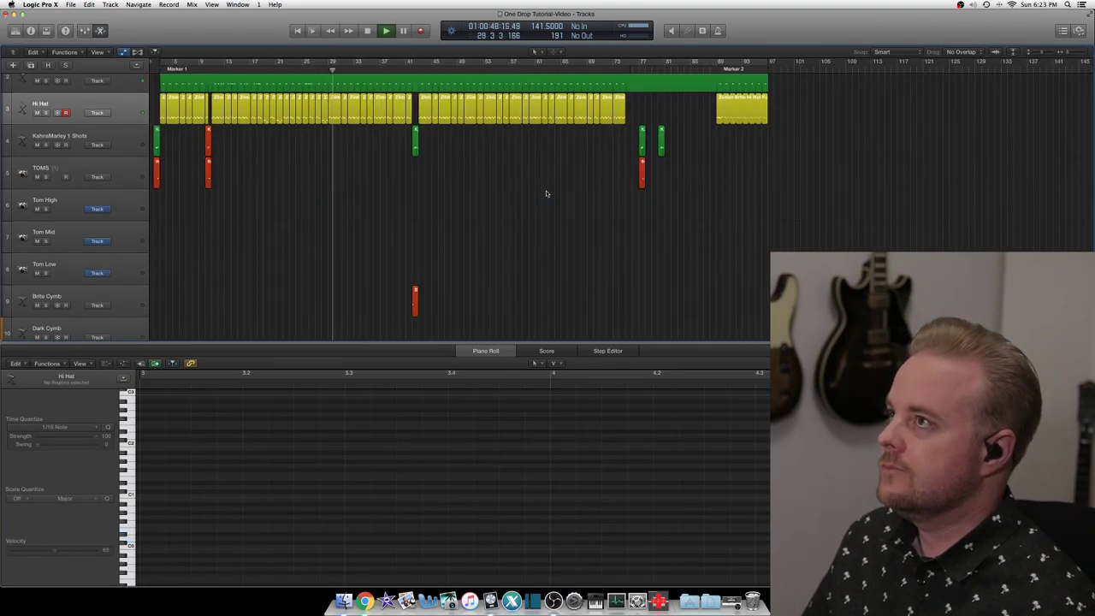
scroll(546, 194, "up", 2)
key("space")
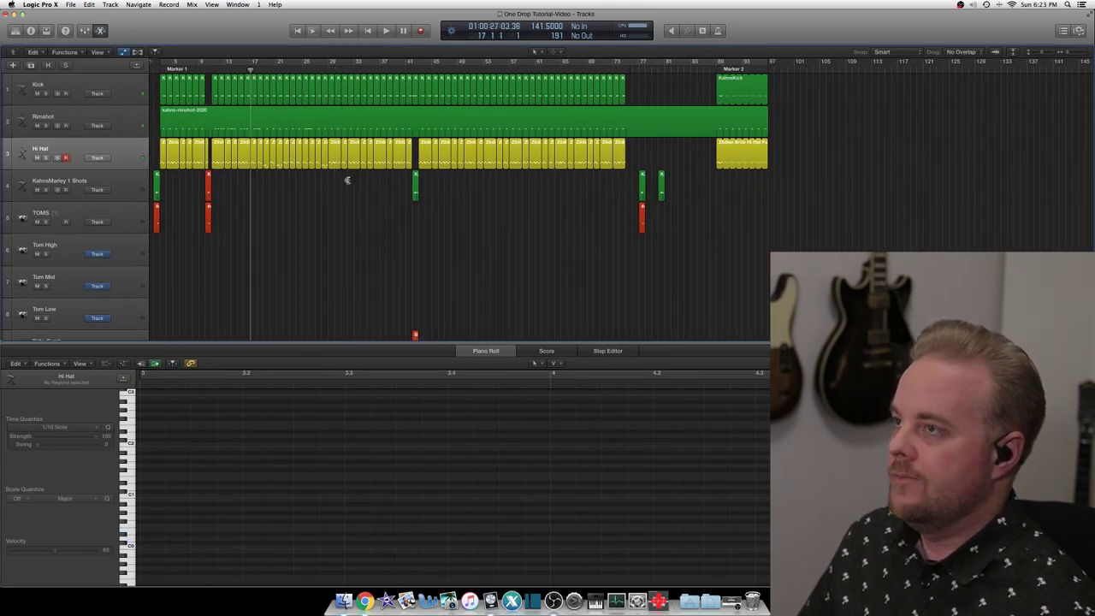
- Play the drum arrangement from bar 17 up to the hi-hat variation in bar 19
key("space")
key("super+Right")
key("super+Right")
key("super+Right")
key("super+Right")
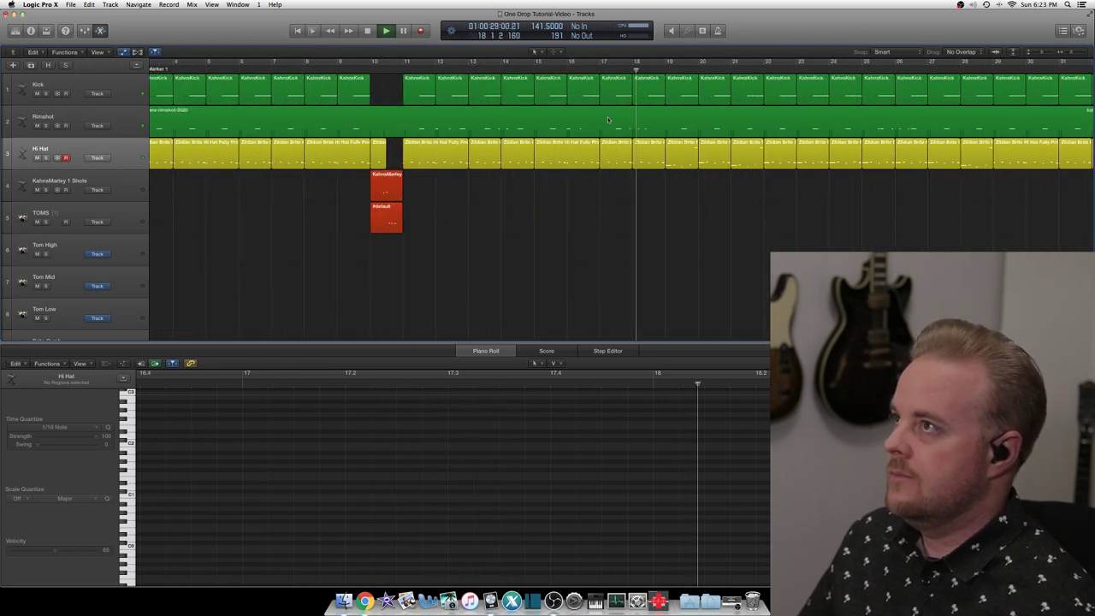
scroll(641, 82, "right", 4)
scroll(642, 82, "right", 2)
key("space")
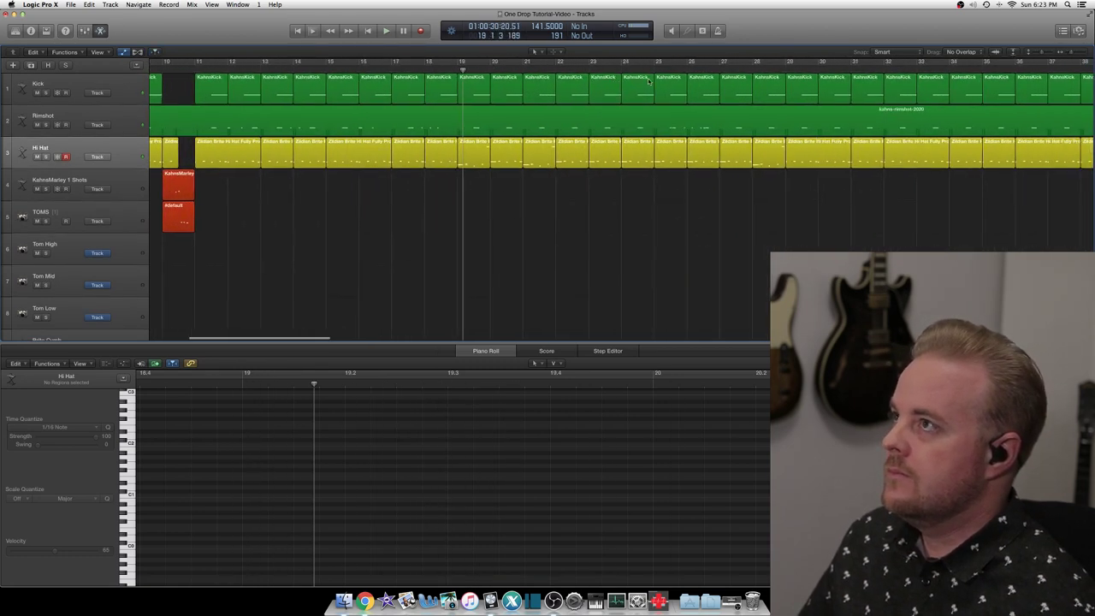
- Play the arrangement from about bar 25 through the edited hi-hat bars and look over the bass tracks
left_click(652, 70)
key("space")
scroll(646, 81, "right", 5)
scroll(557, 128, "right", 5)
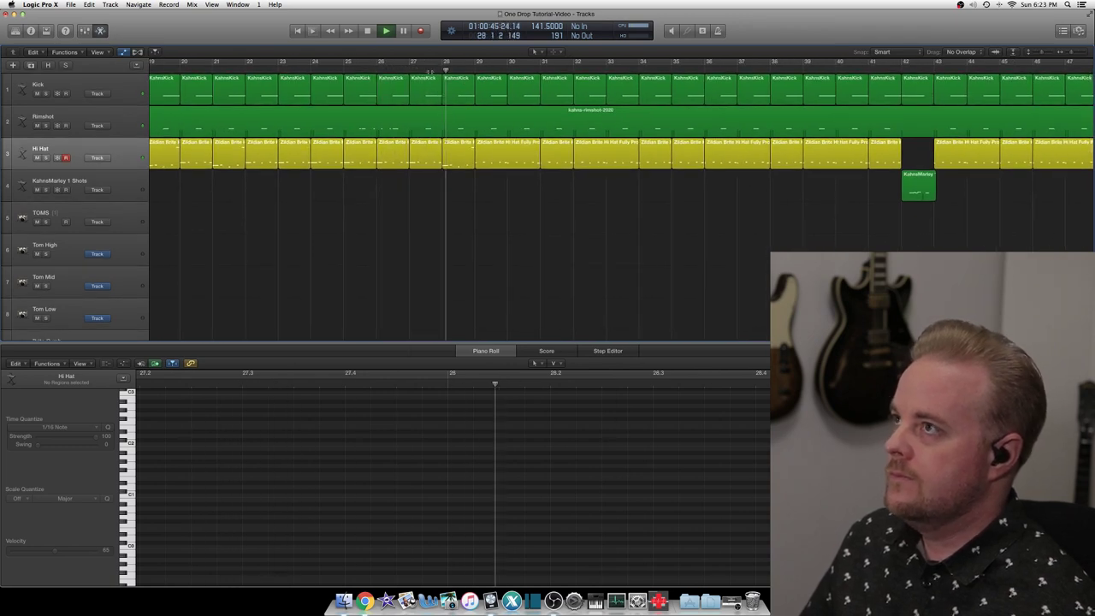
scroll(453, 74, "right", 8)
scroll(471, 128, "left", 8)
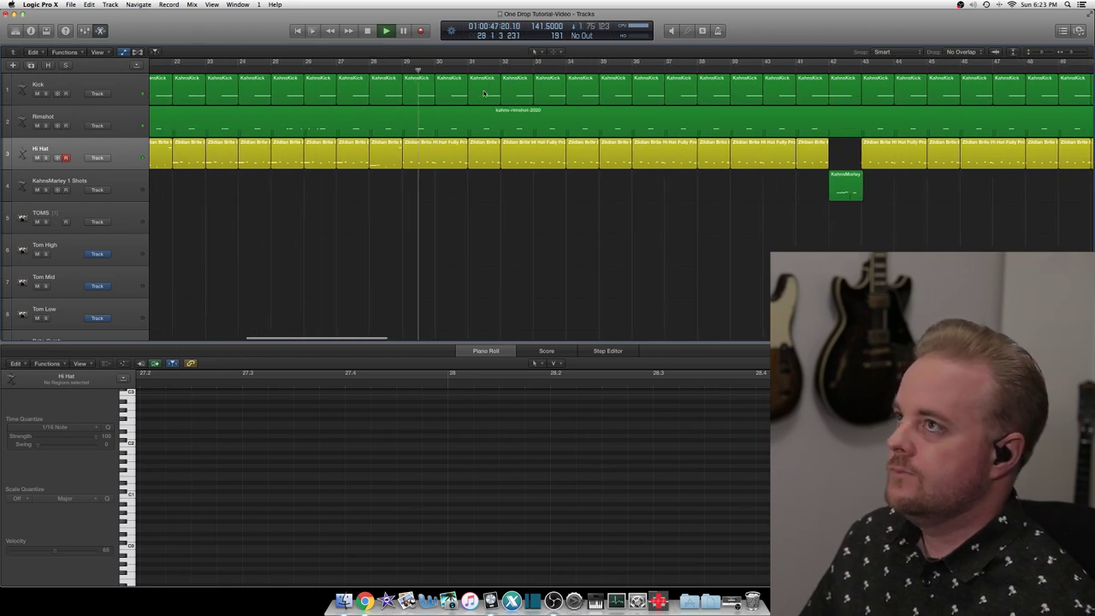
scroll(231, 178, "down", 4)
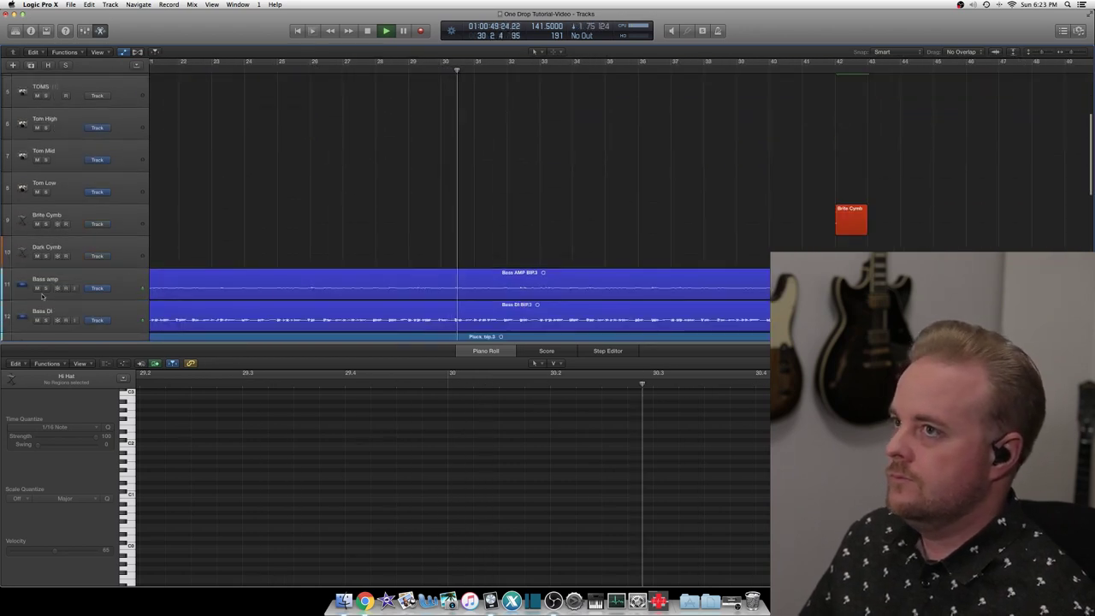
scroll(398, 112, "up", 4)
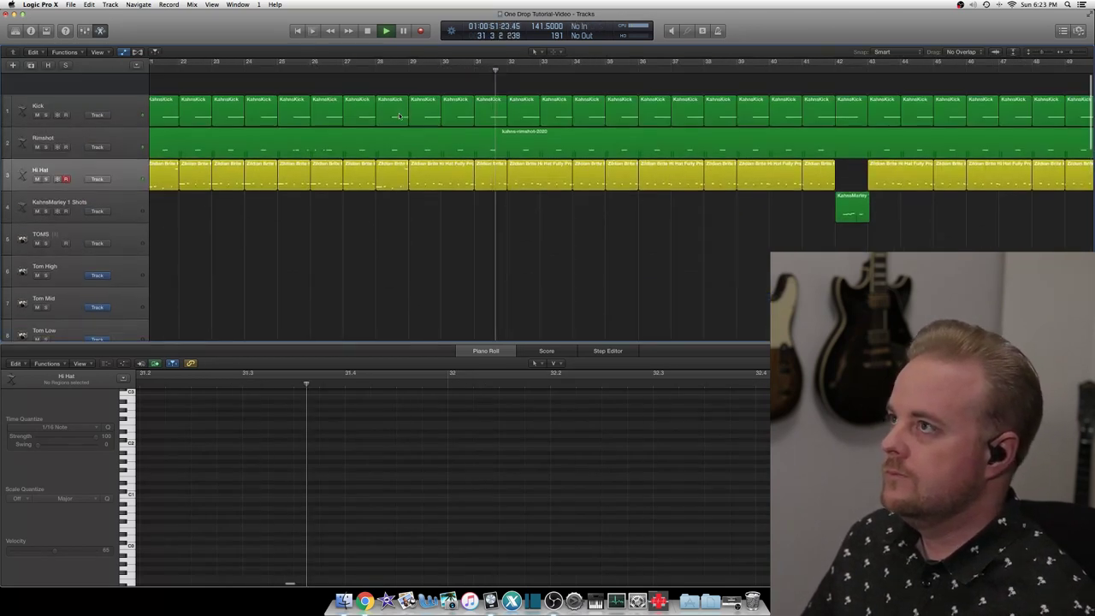
scroll(485, 128, "right", 2)
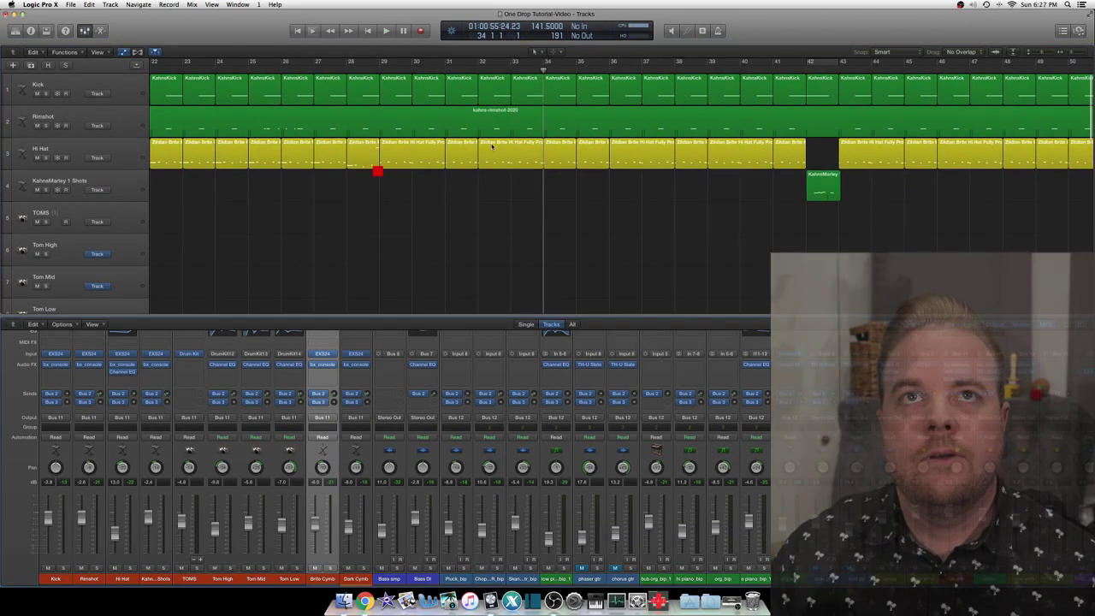
- Move bar 34's Kick note to the downbeat at 34.1 and shorten it to end just past beat 34.2
double_click(560, 97)
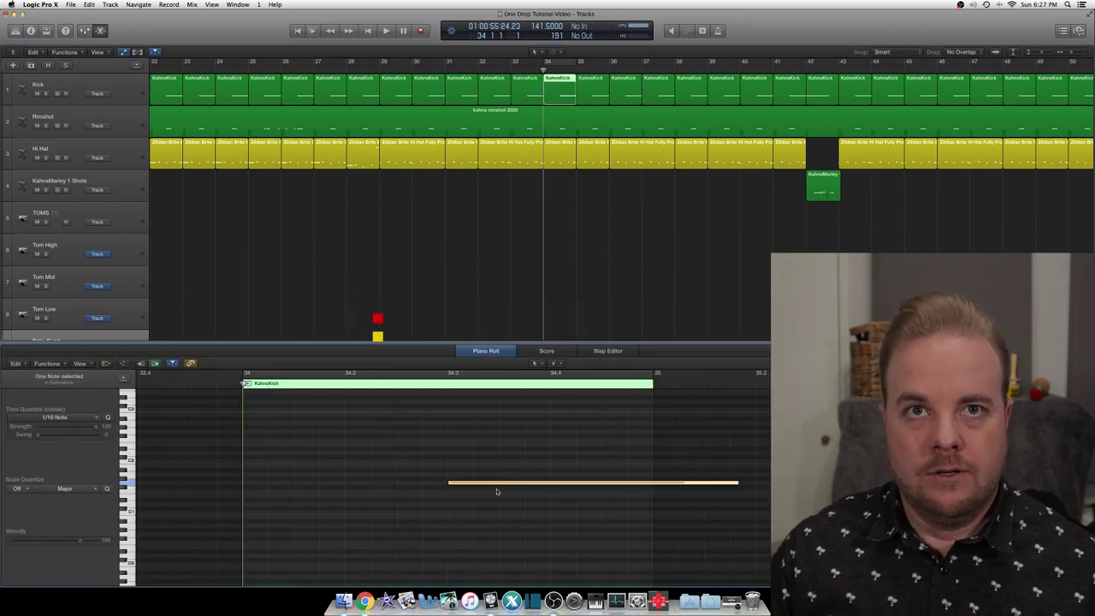
left_click_drag(476, 486, 292, 483)
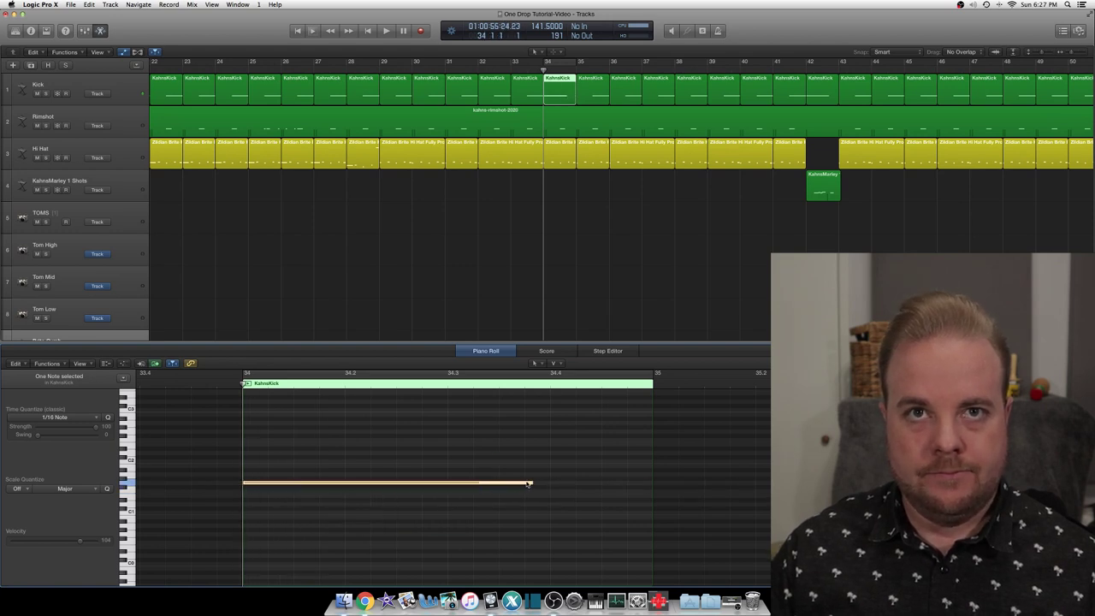
left_click_drag(528, 484, 373, 484)
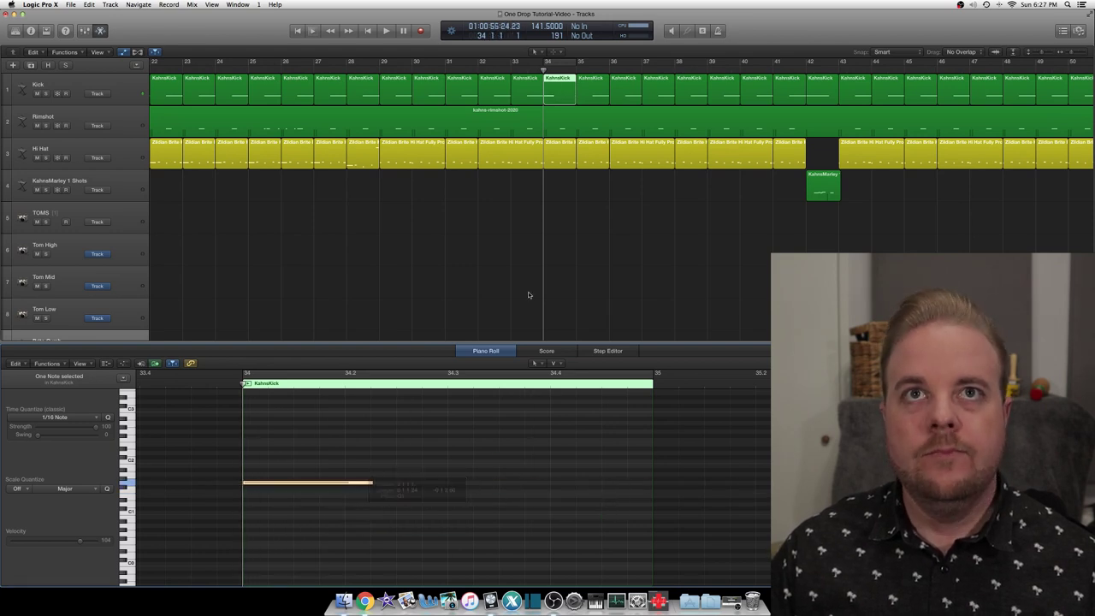
- Clear bar 34 by deleting its Hi Hat region and the Rimshot section split out between bars 34 and 35
left_click(553, 159)
key("Delete")
left_click(560, 132)
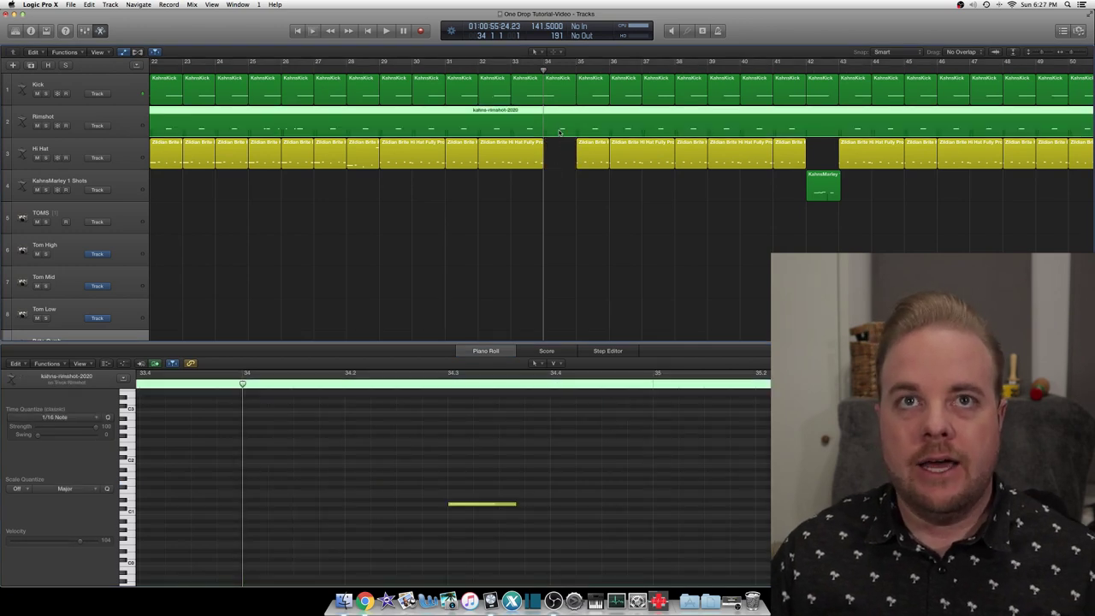
key("super+t")
key("period")
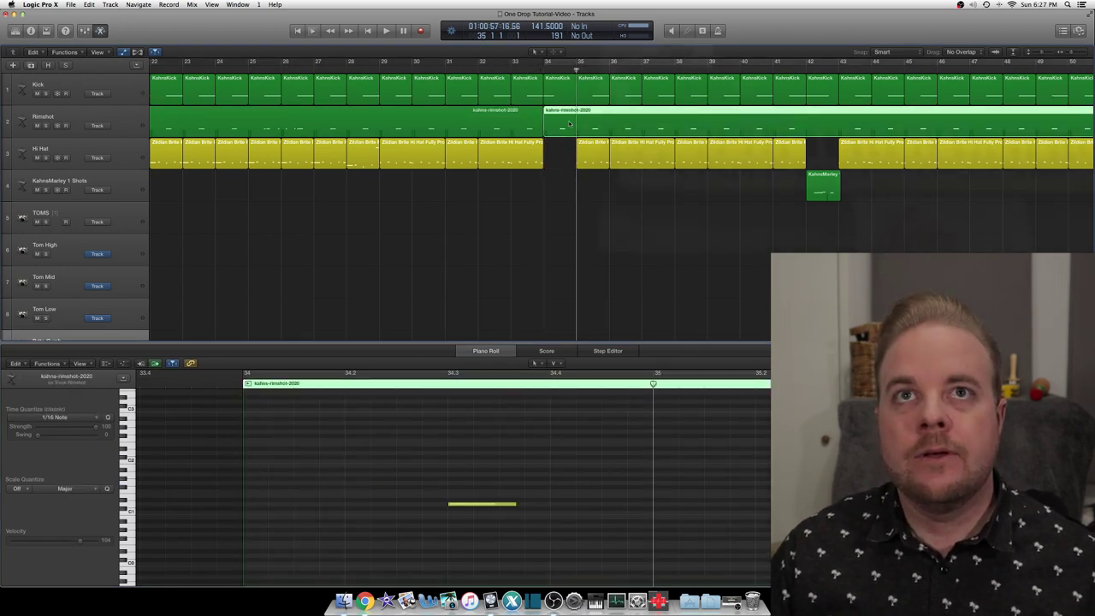
key("super+t")
key("Delete")
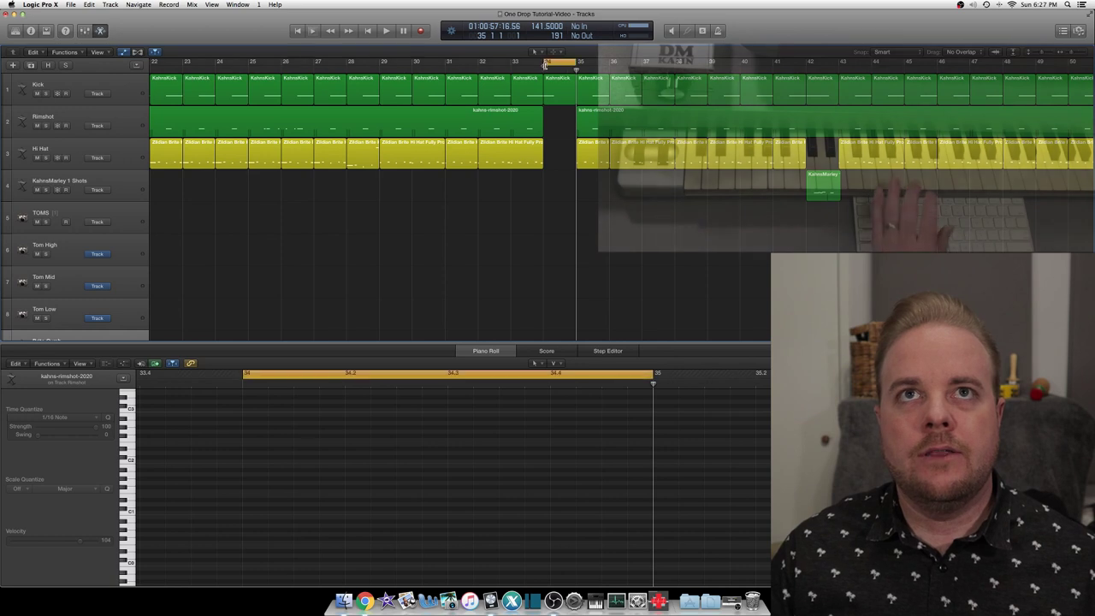
- Record a cymbal hit on the Dark Cymb track at the downbeat of bar 34
key("comma")
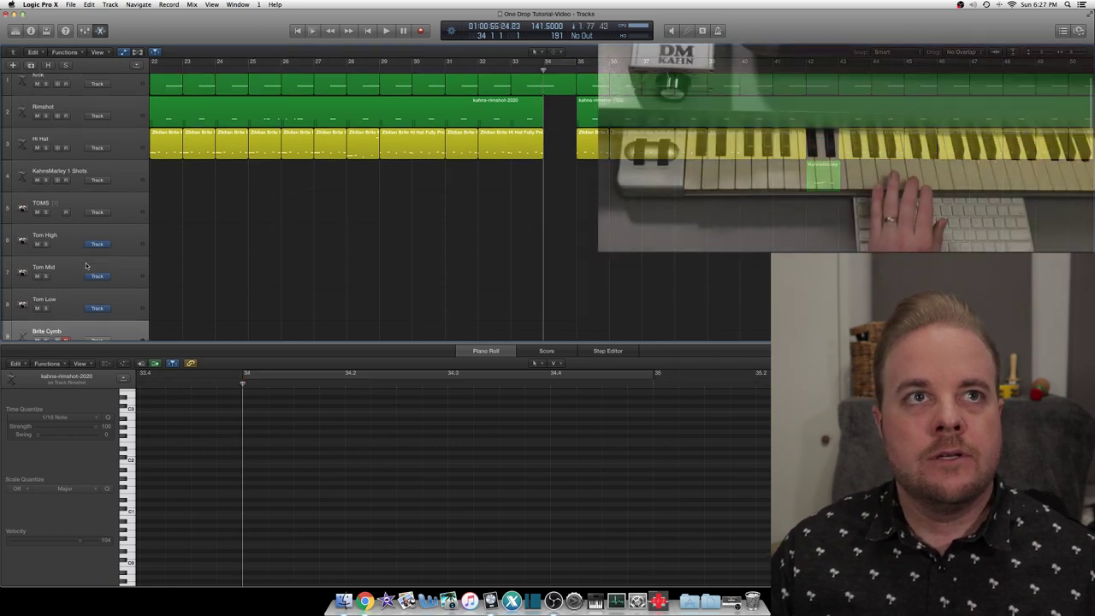
scroll(213, 280, "down", 3)
left_click(94, 254)
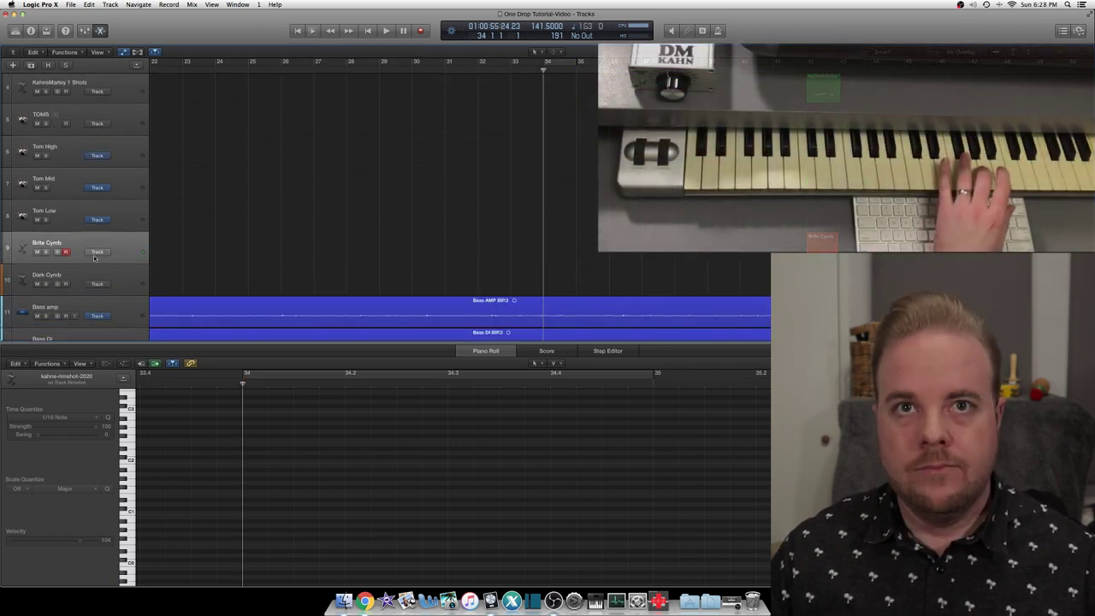
left_click(83, 270)
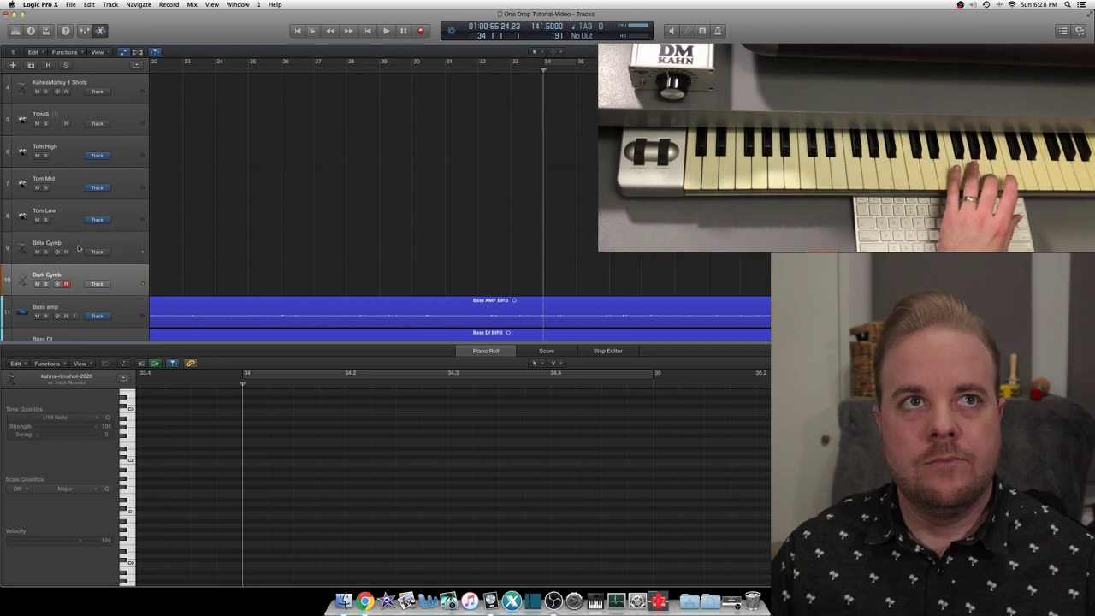
key("r")
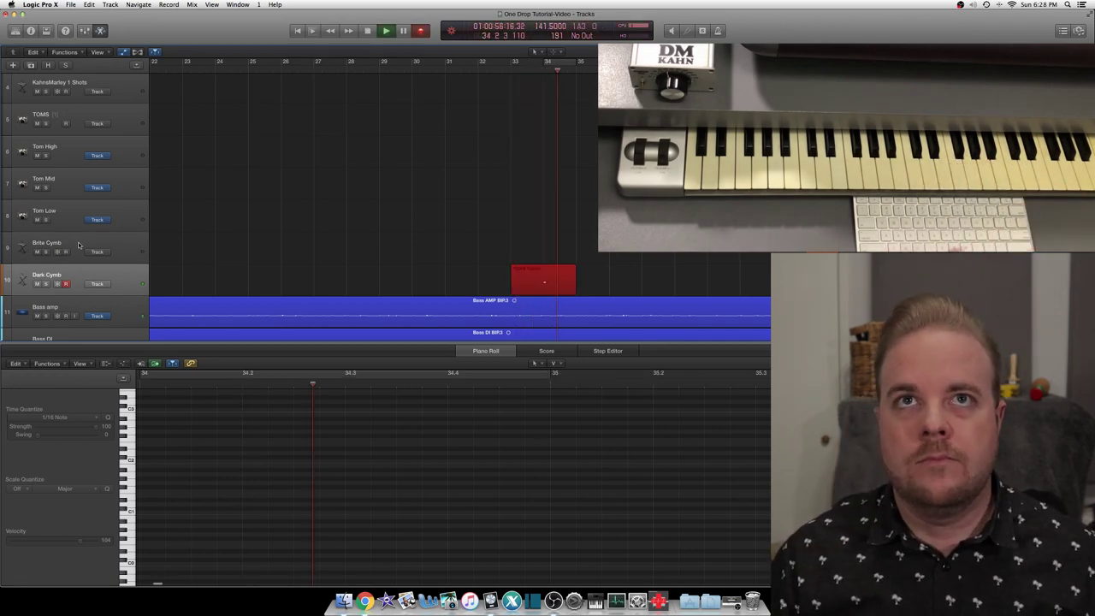
key("space")
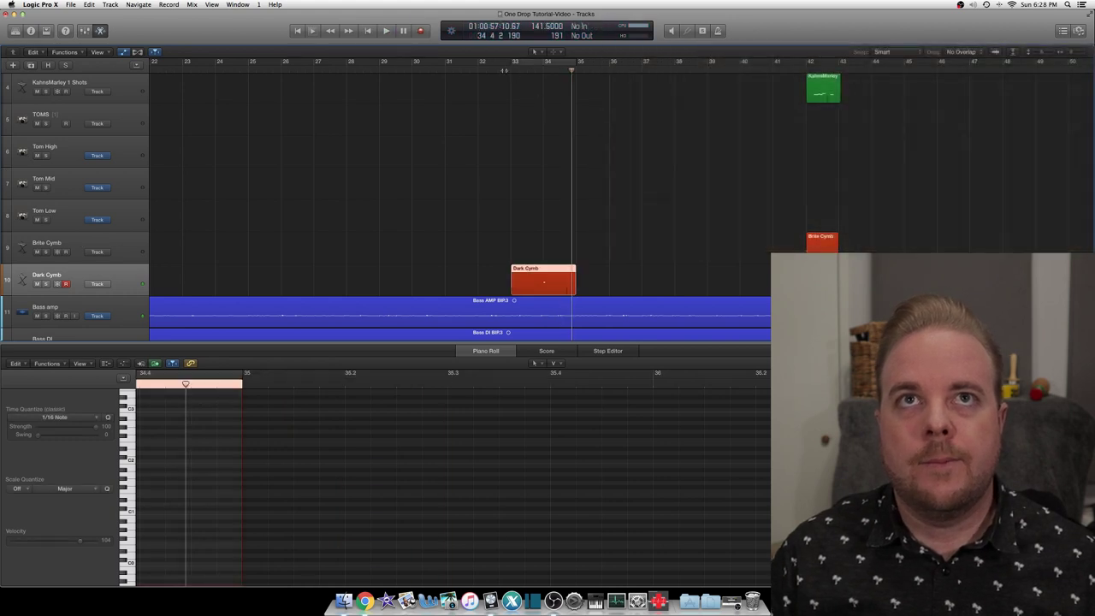
- Play the arrangement through bars 33 and 34 to hear the cymbal accent, ending with the playhead back at bar 34
key("space")
scroll(533, 159, "up", 3)
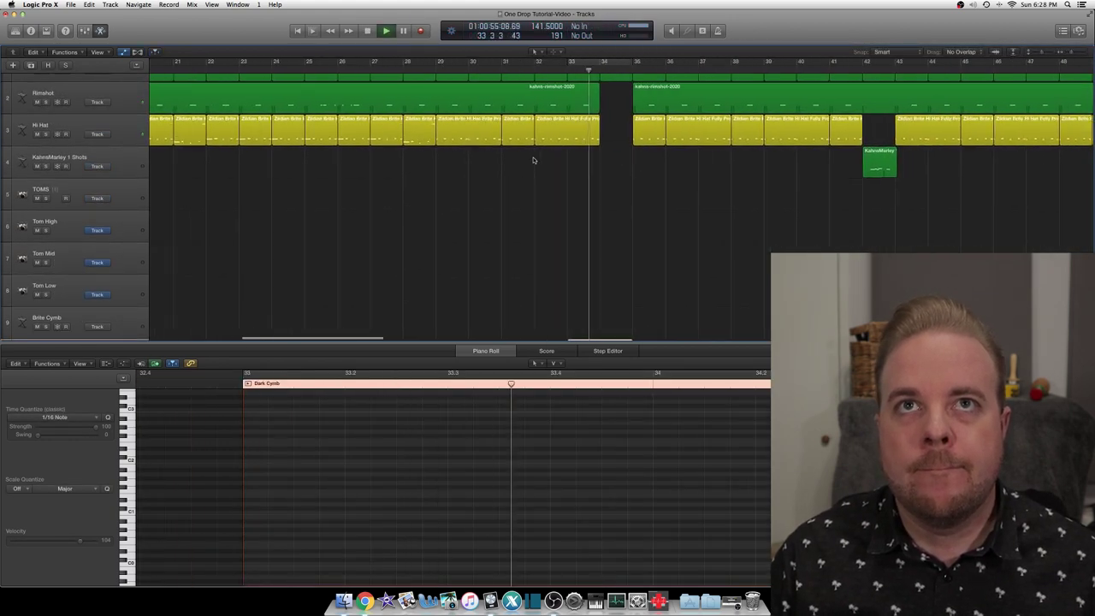
scroll(533, 160, "right", 3)
scroll(533, 160, "down", 1)
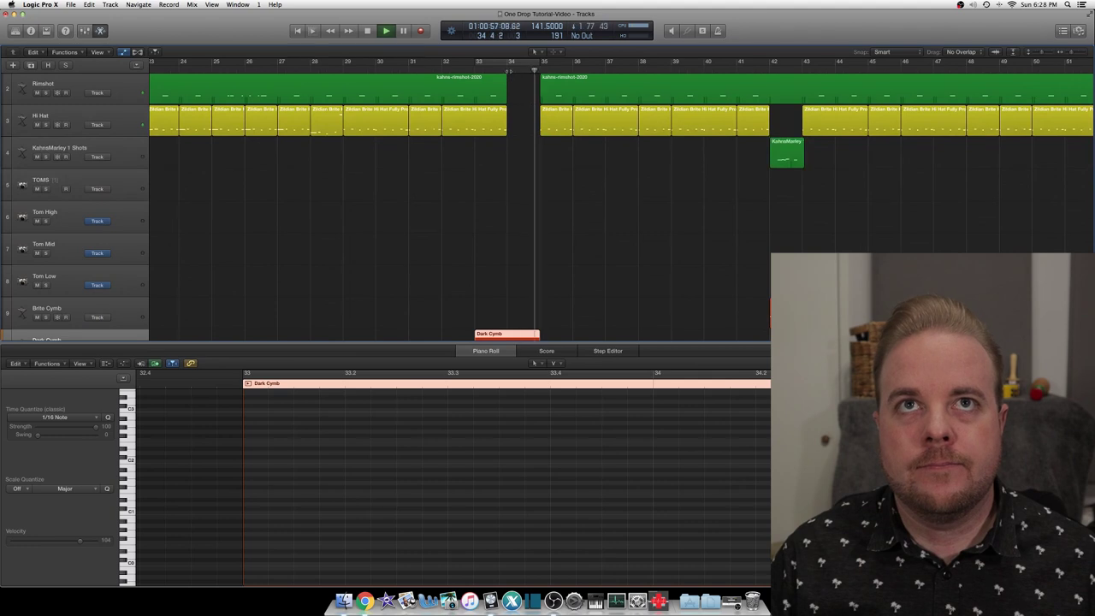
left_click(507, 69)
scroll(492, 191, "left", 5)
scroll(489, 190, "right", 3)
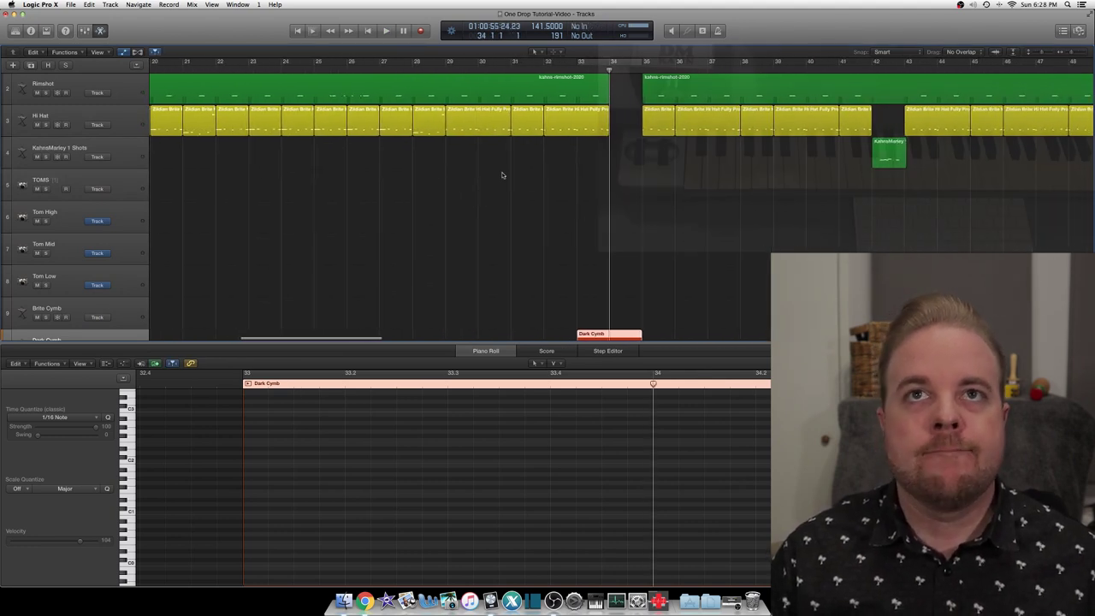
- Record two short notes just before beat 34.2 on the KahnsMarley 1 Shots track
left_click(110, 154)
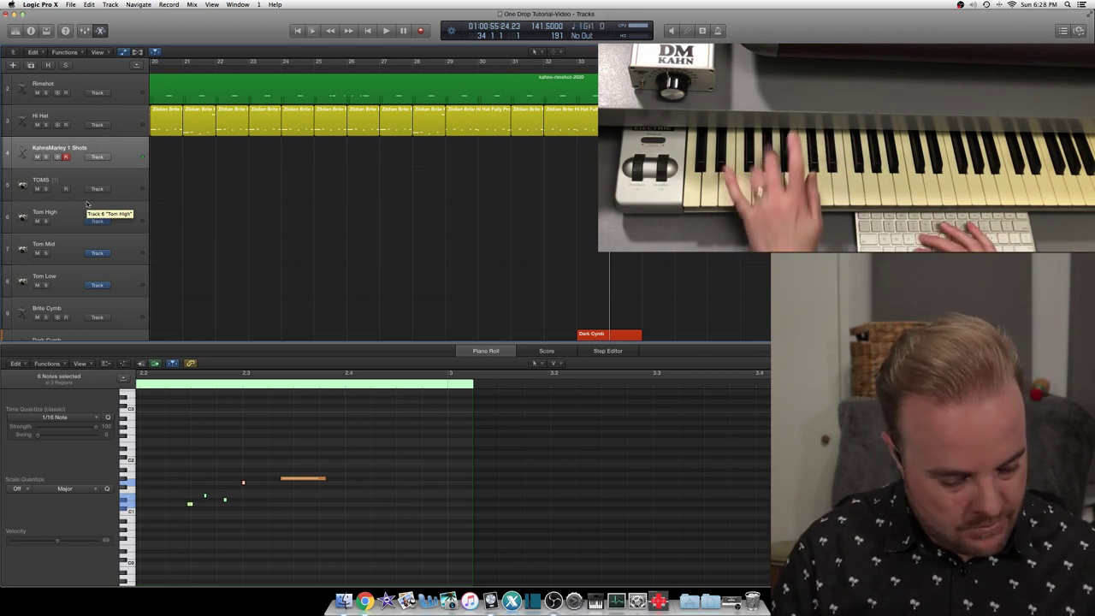
key("r")
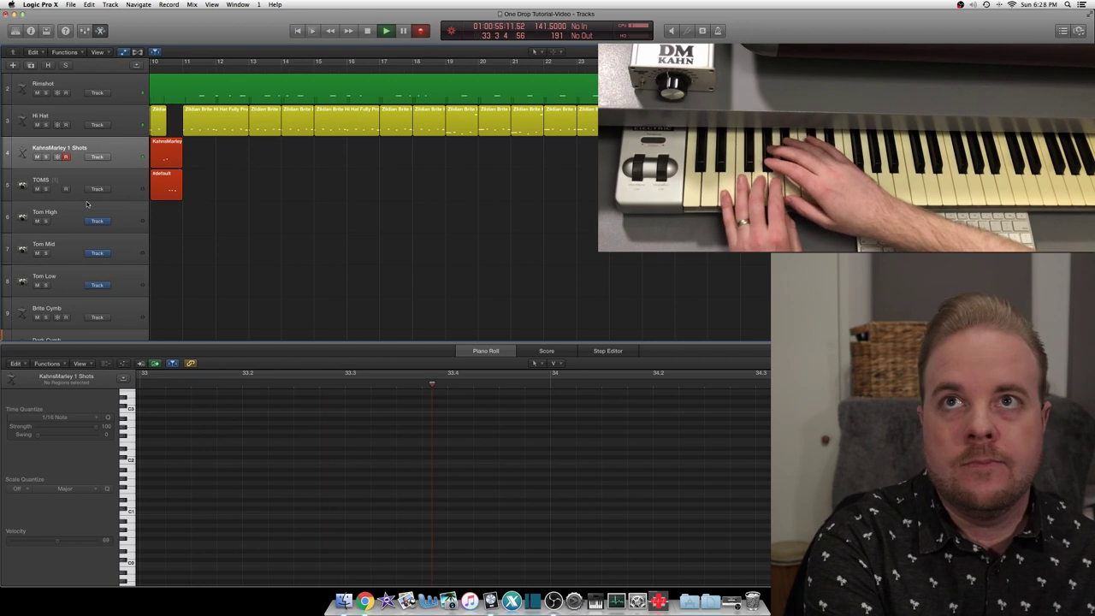
key("space")
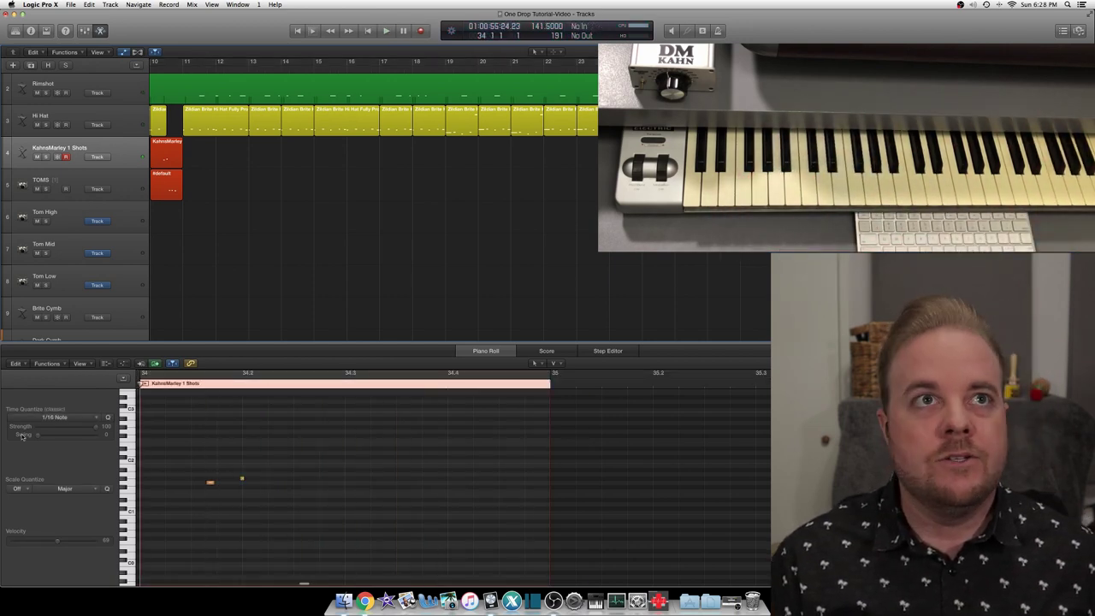
- Record a five-note descending tom fill on the TOMS track across the second half of bar 34
left_click(18, 182)
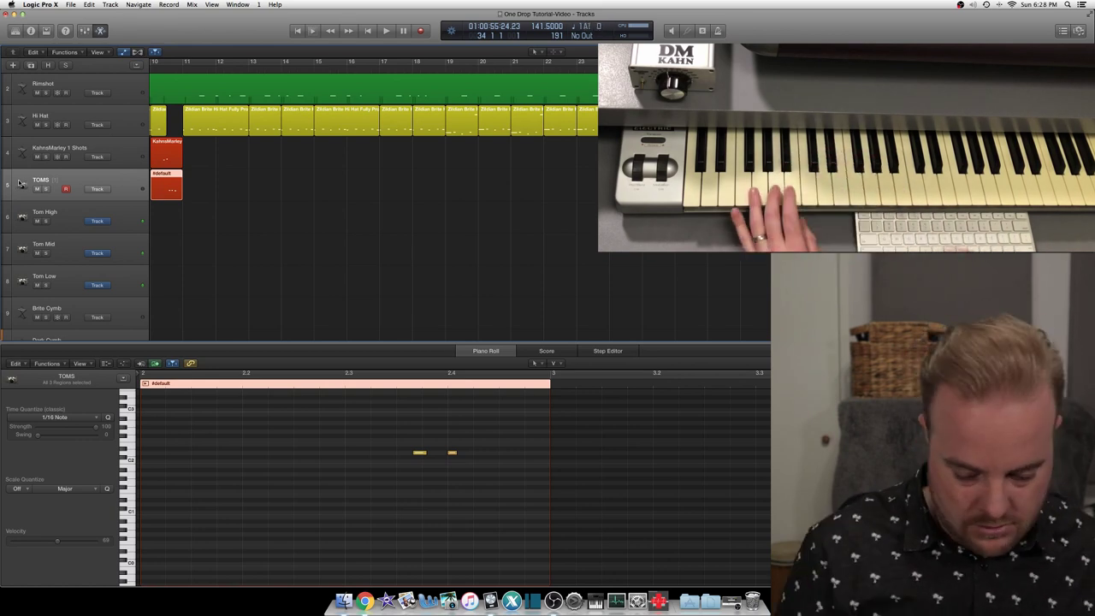
key("r")
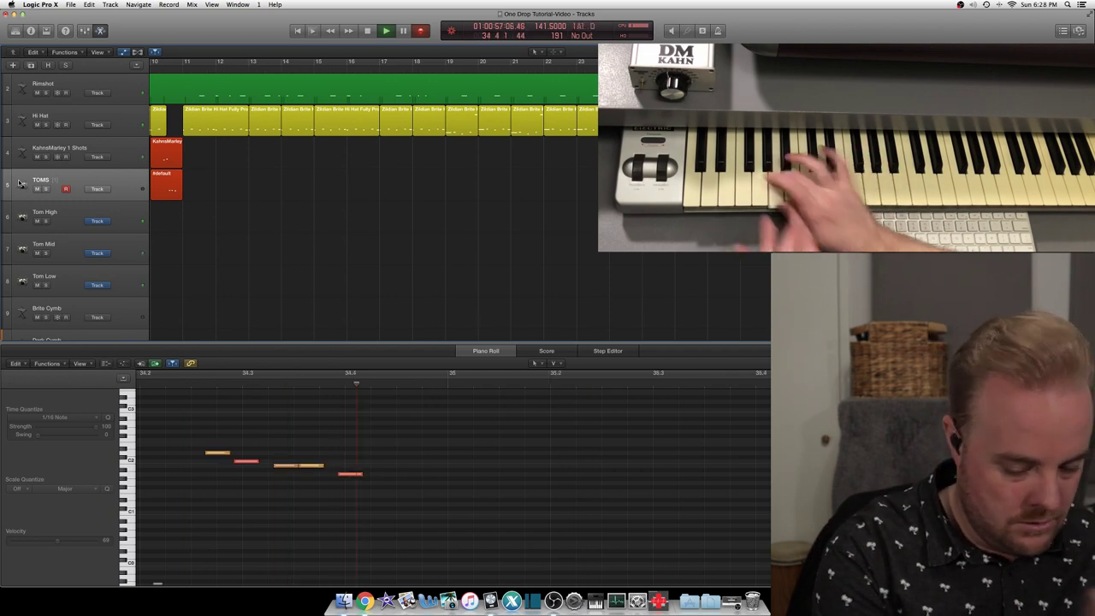
key("space")
- Quantize the Dark Cymb note to the bar 34 downbeat and lower its velocity to 64, checking it by playback
scroll(635, 273, "down", 4)
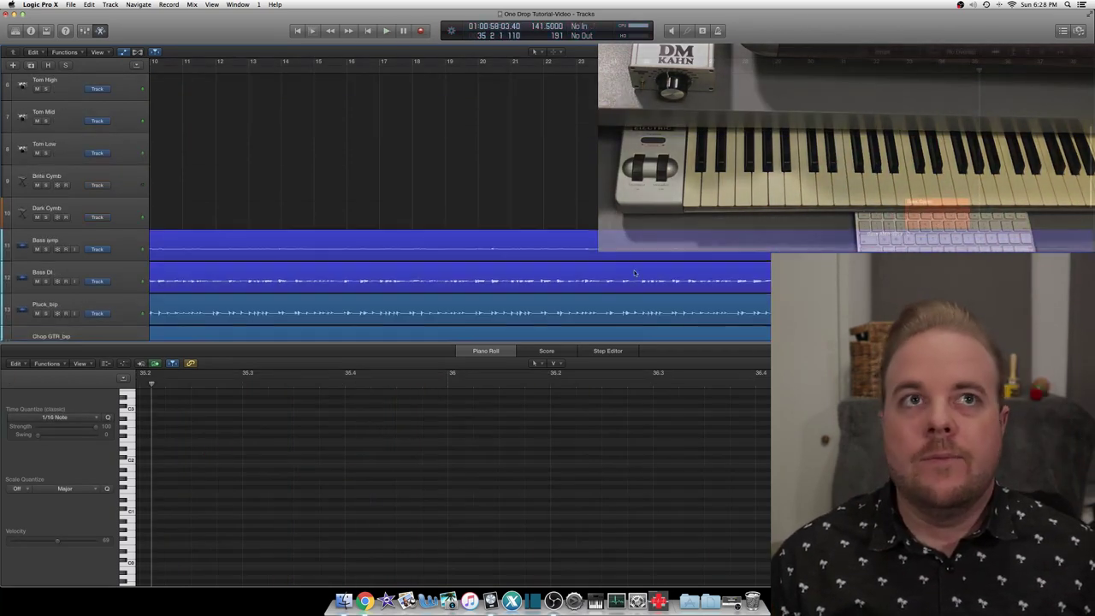
left_click(937, 214)
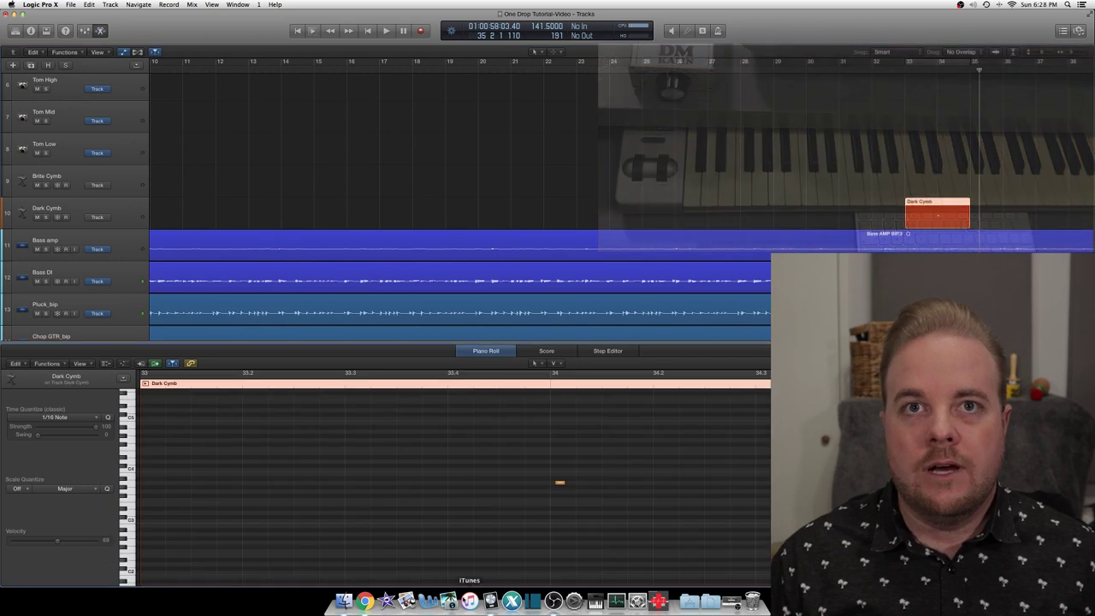
left_click(560, 482)
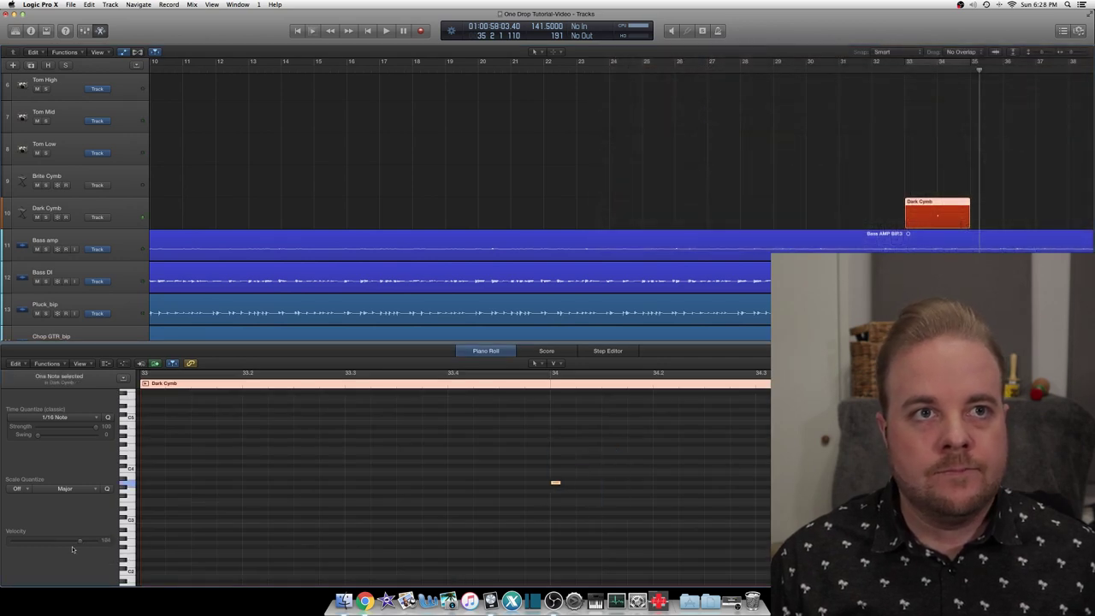
key("space")
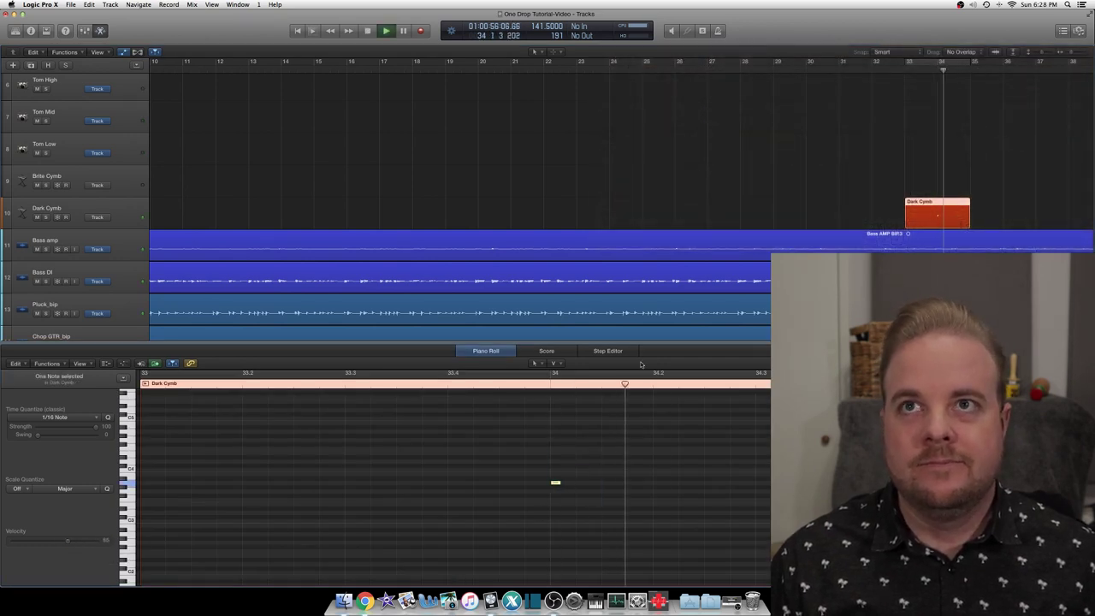
key("space")
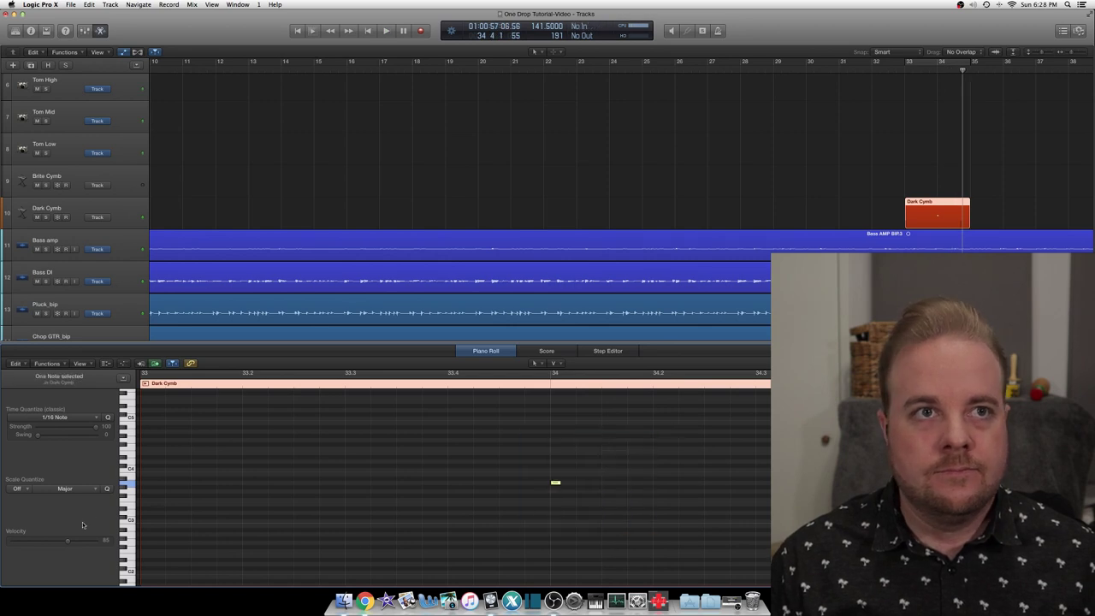
key("space")
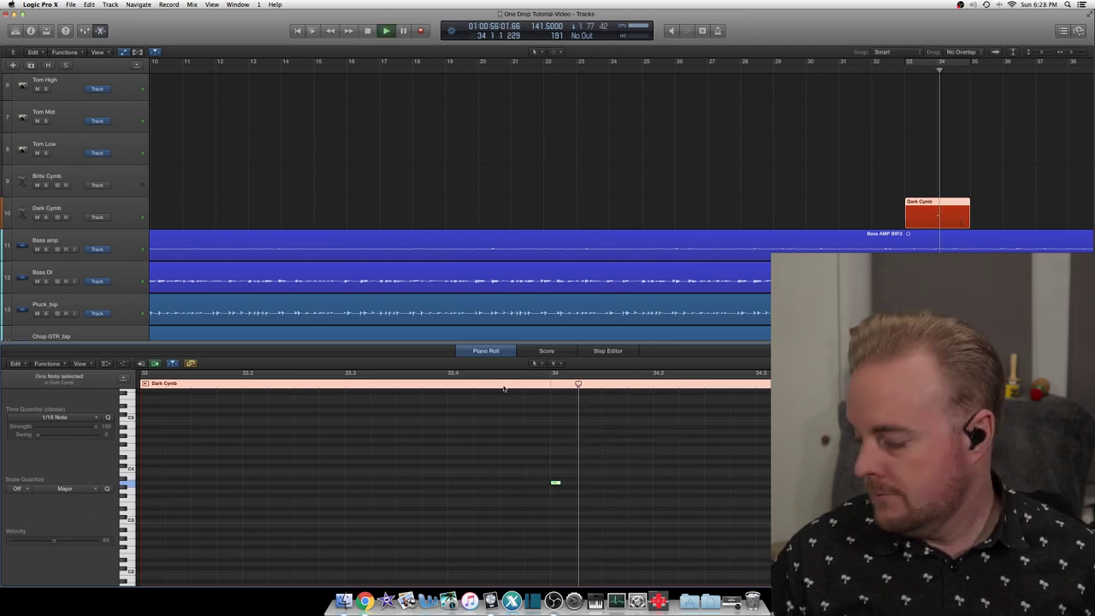
key("space")
- Open bar 34's TOMS region for note editing and play the fill from the middle of bar 33
scroll(867, 127, "up", 4)
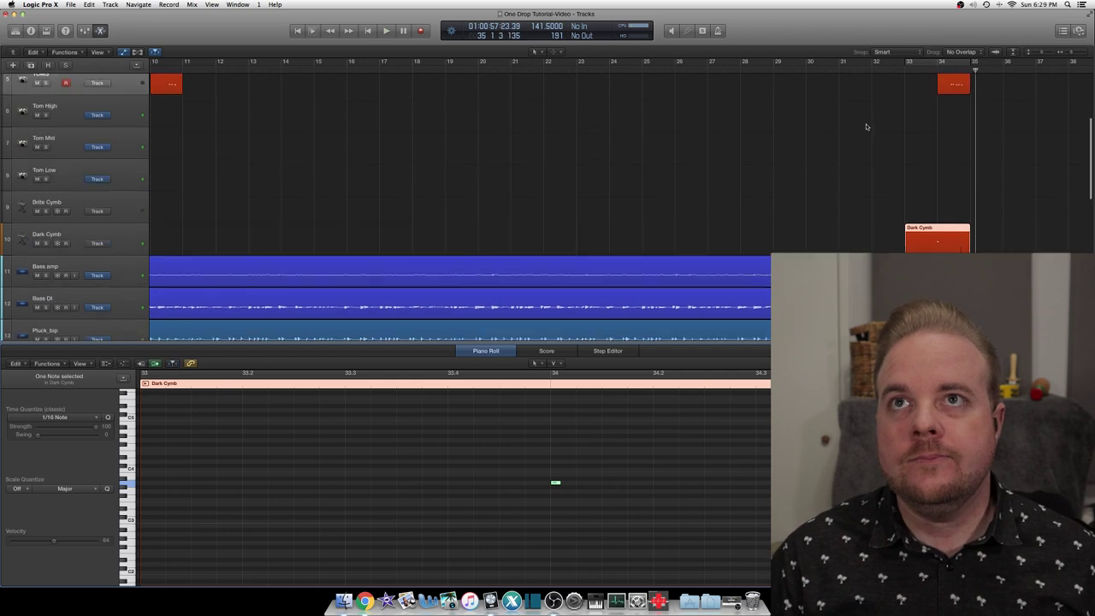
left_click(920, 70)
scroll(830, 134, "right", 5)
left_click(758, 169)
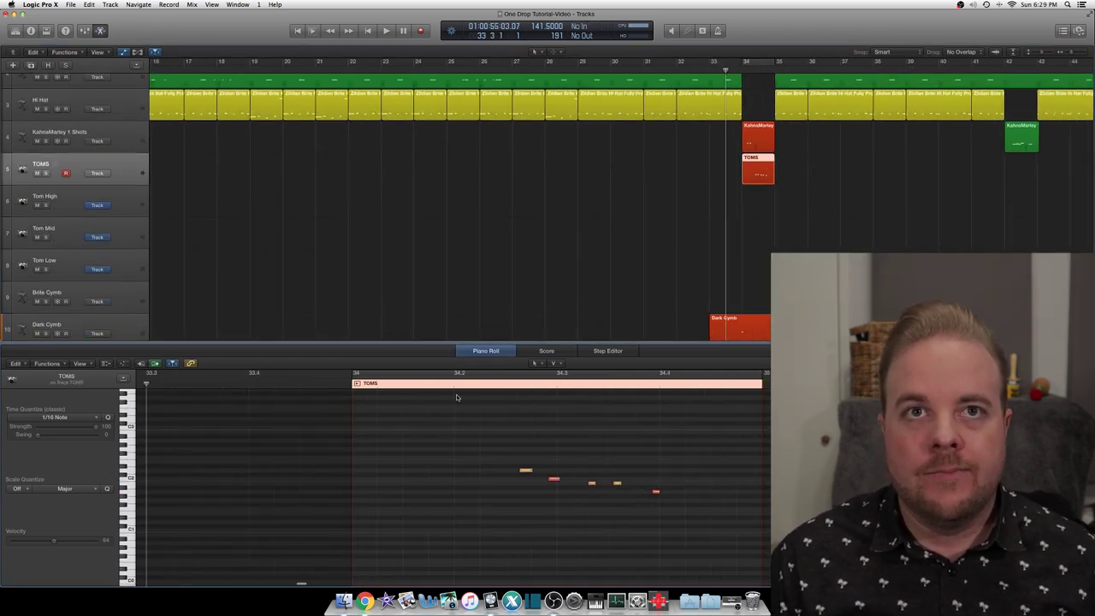
key("space")
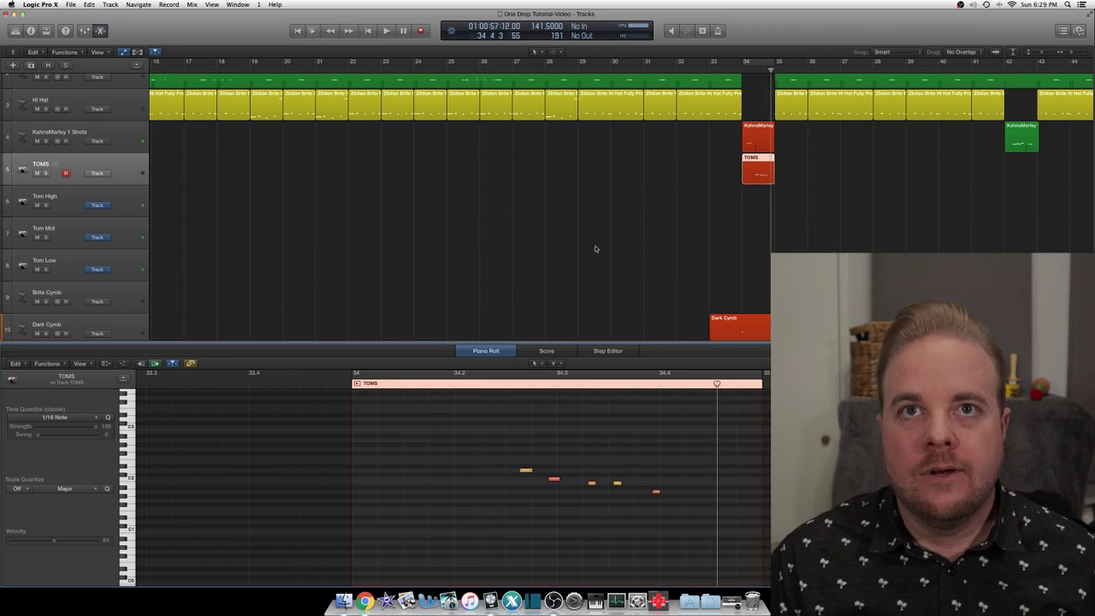
- Solo the Kick, Hi Hat, KahnsMarley 1 Shots and TOMS tracks and cycle bar 34
left_click(46, 173)
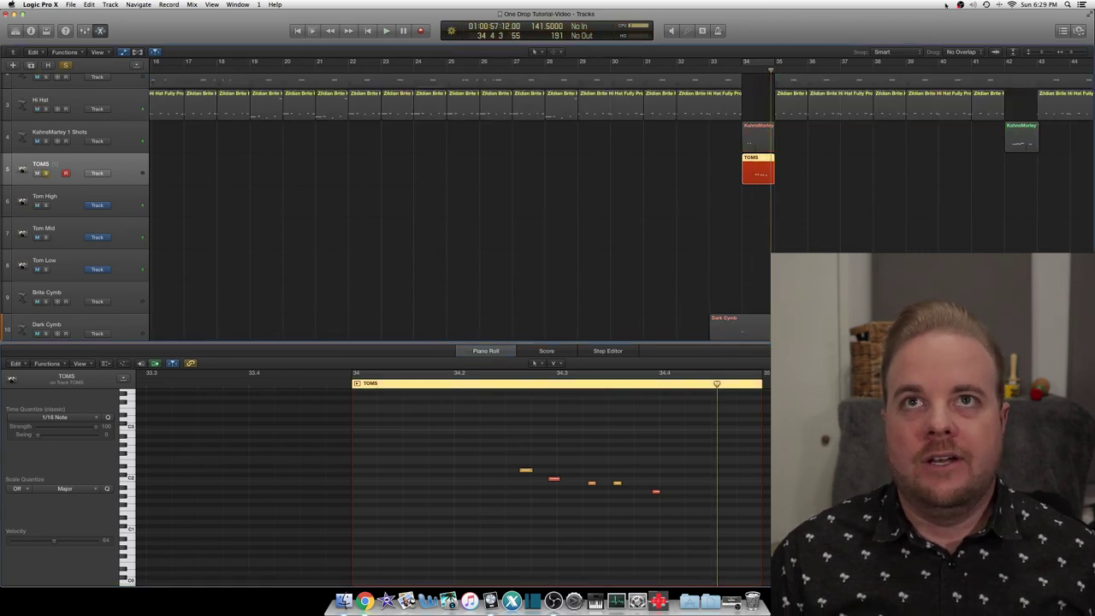
left_click(744, 65)
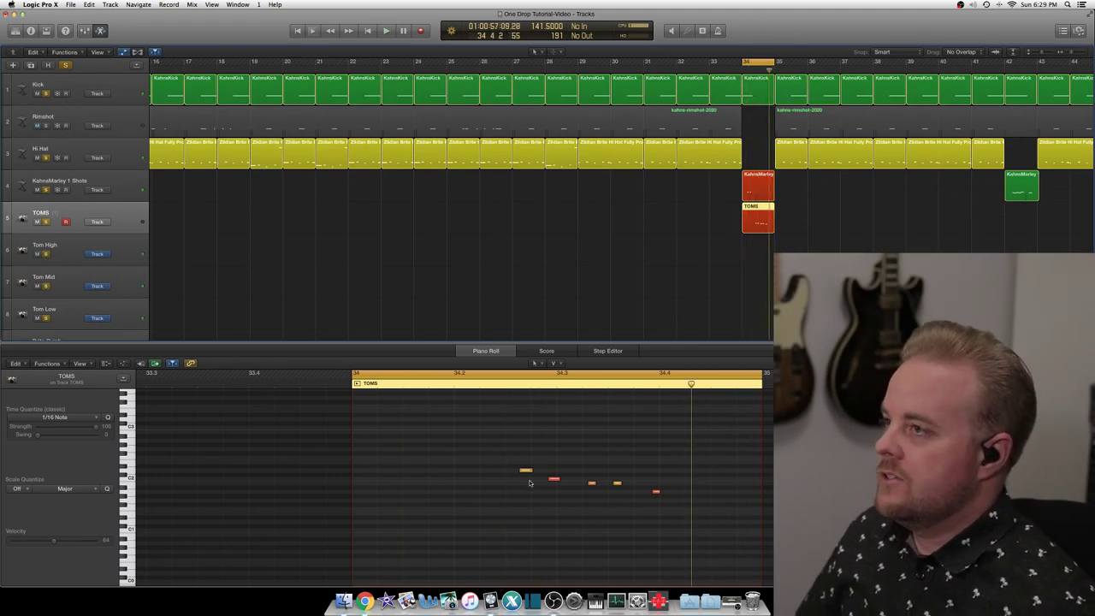
- Move the second tom note later to about beat 34.3 and the last one to about 34.4, then play the loop
left_click_drag(553, 481, 562, 482)
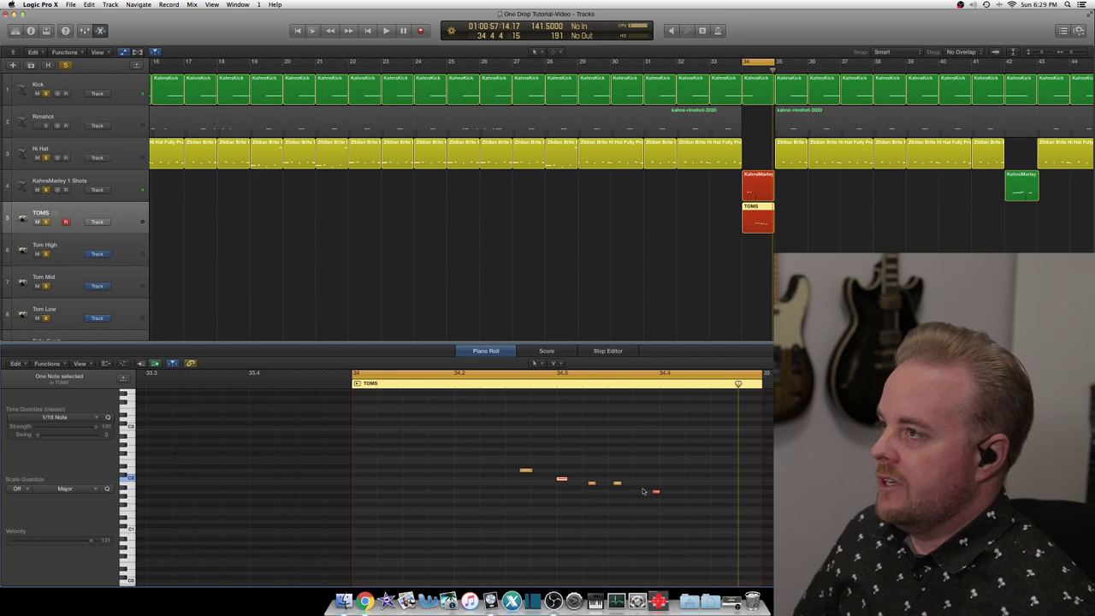
left_click_drag(656, 494, 662, 494)
key("space")
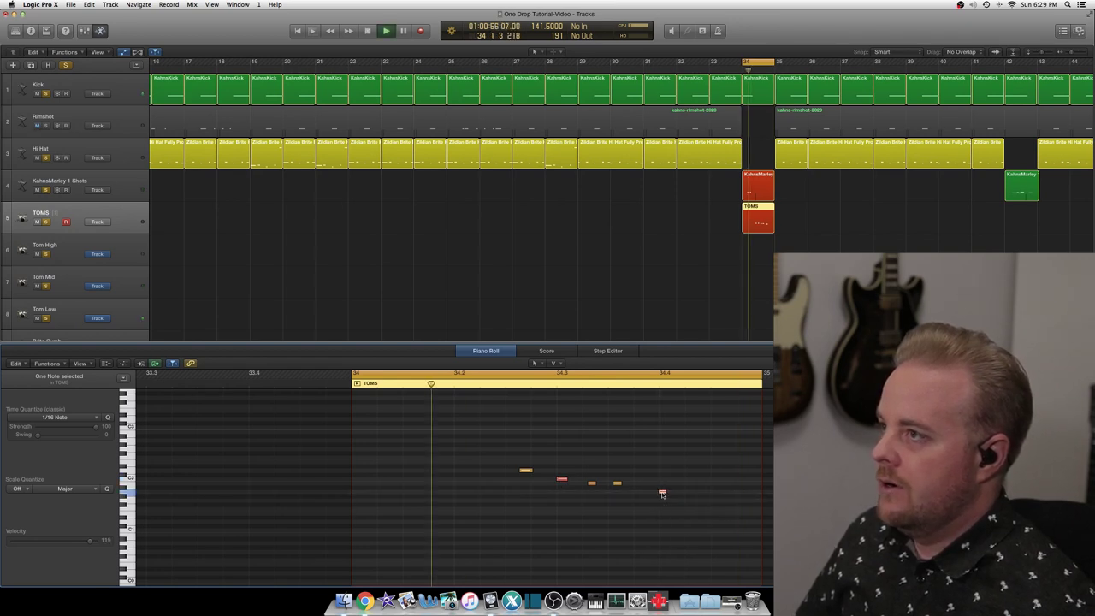
key("space")
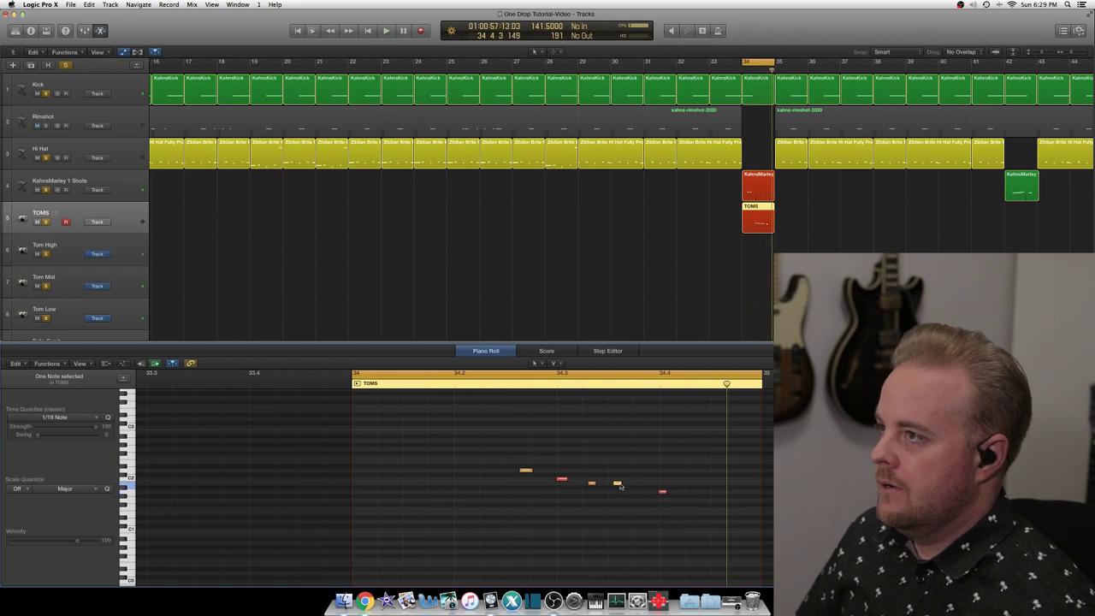
- Spread the two B1 tom notes apart, moving them to about 34 3 2 21 and 34 3 3 129, and audition the loop
left_click_drag(620, 486, 589, 485)
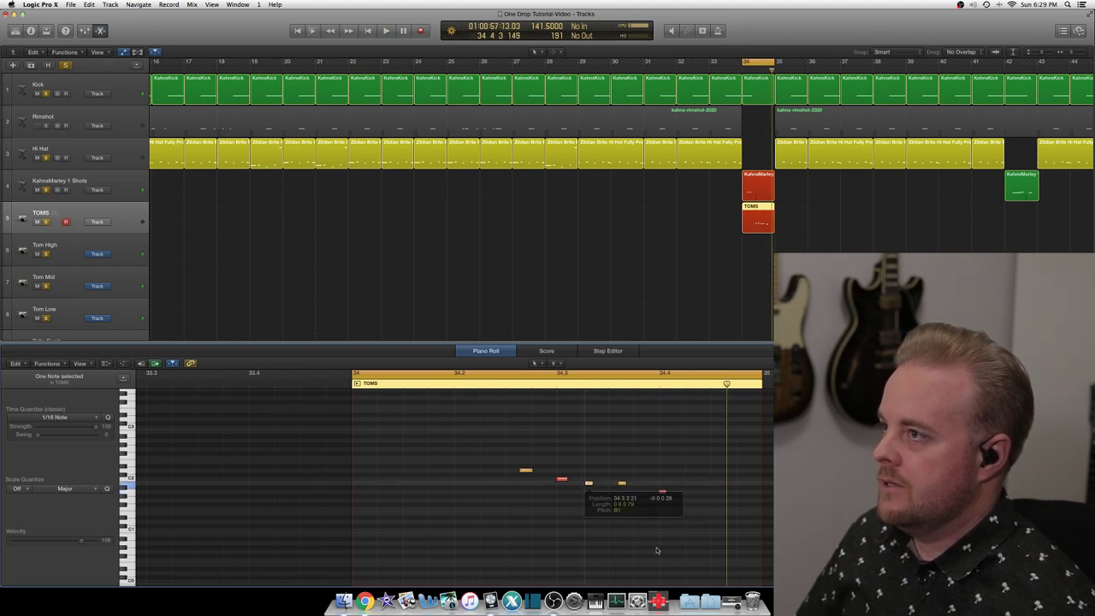
key("space")
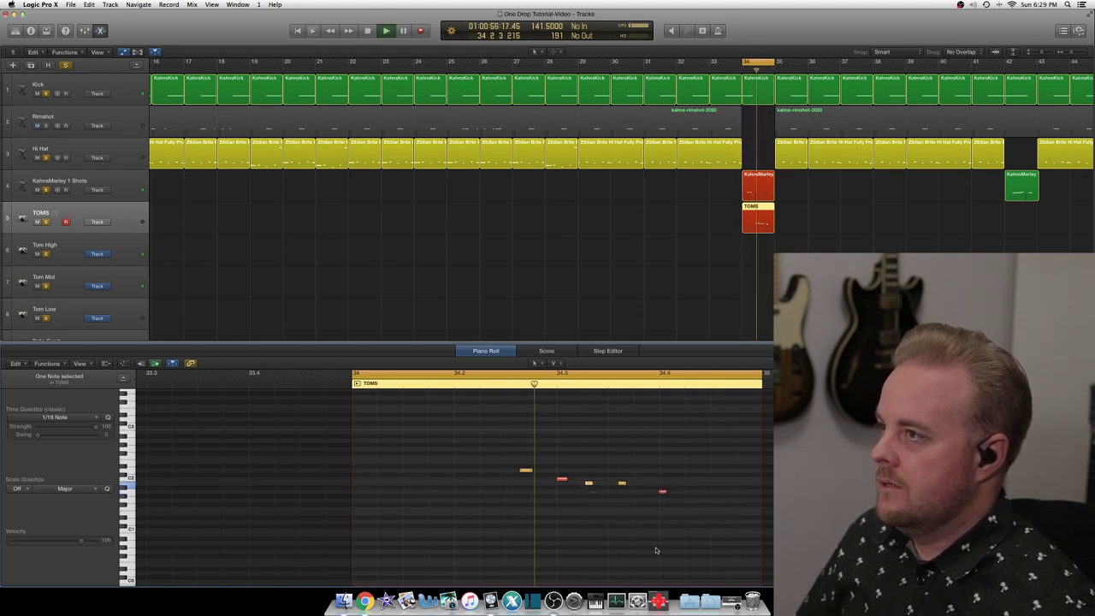
key("space")
left_click(622, 484)
left_click_drag(621, 485, 622, 486)
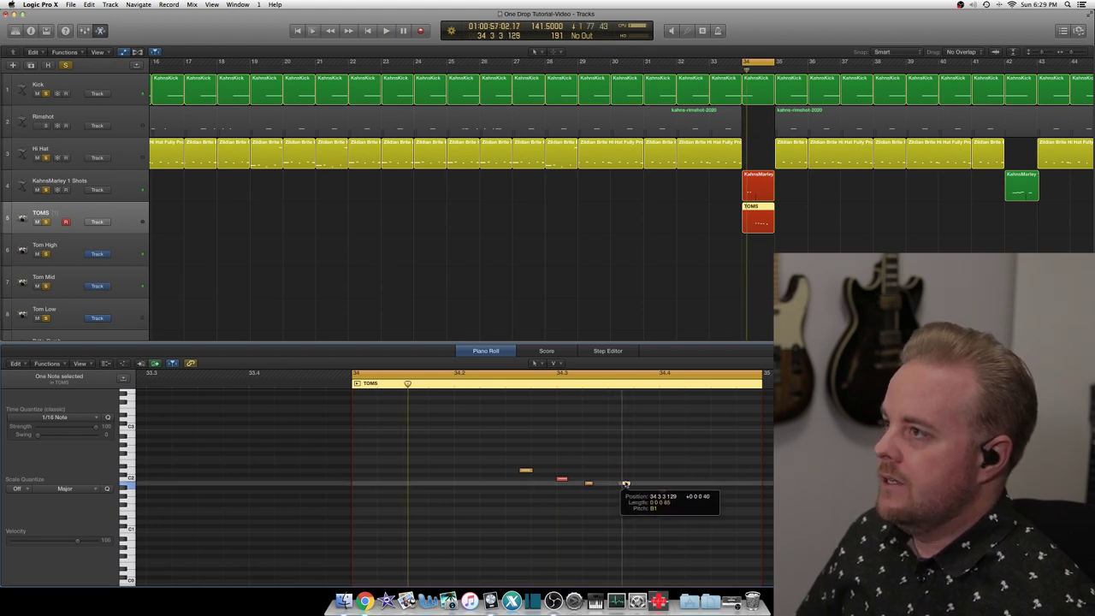
left_click_drag(626, 485, 627, 484)
key("space")
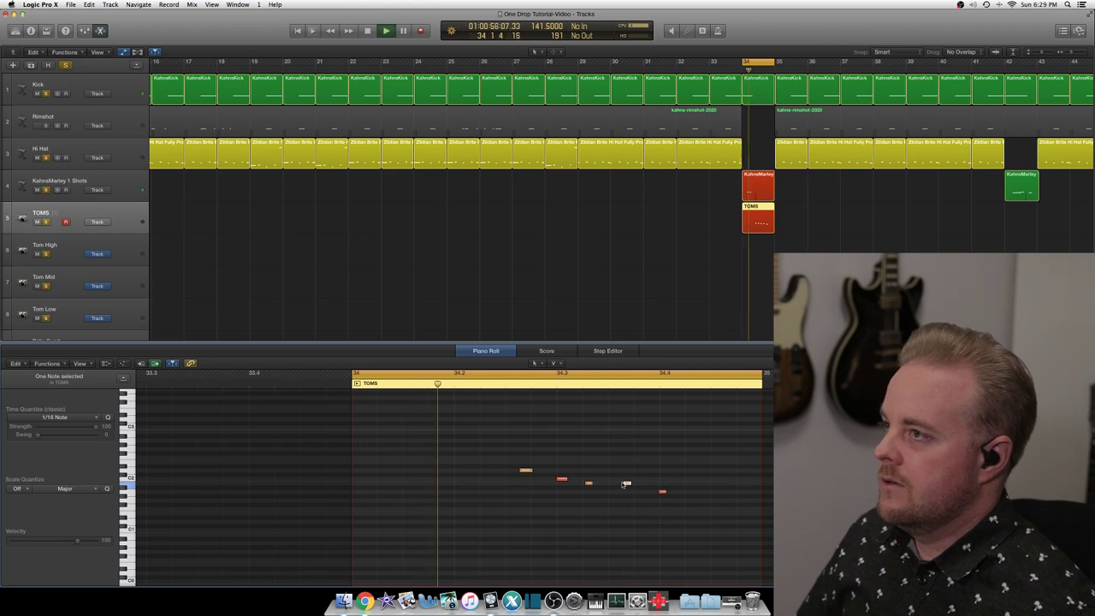
key("space")
- Nudge the fill's first tom note, D2, slightly later and play the bar 34 loop to check the timing
left_click(525, 470)
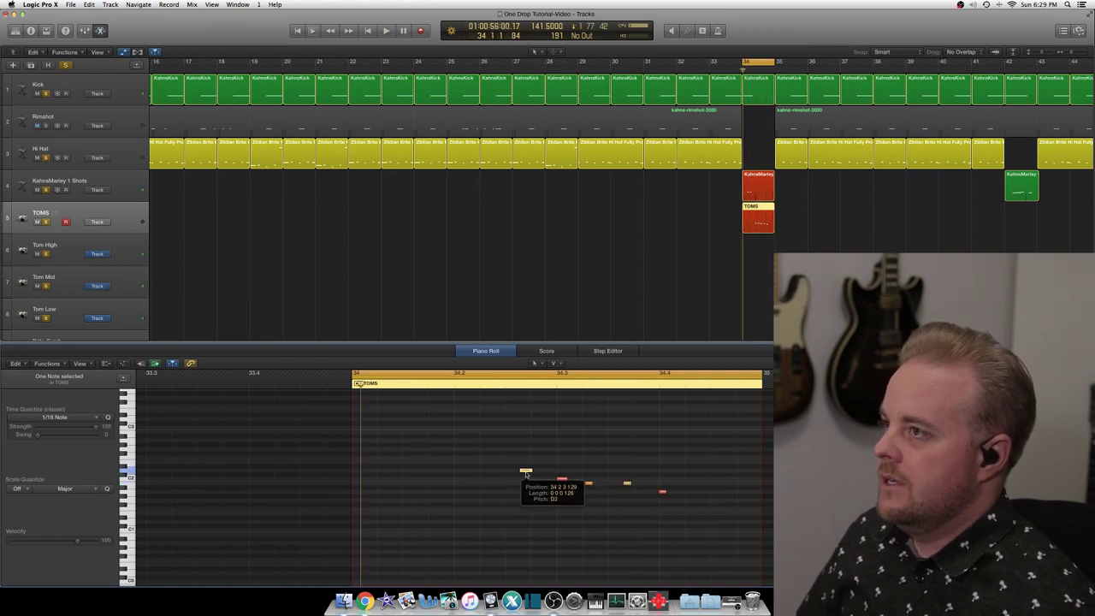
left_click_drag(526, 473, 527, 473)
key("space")
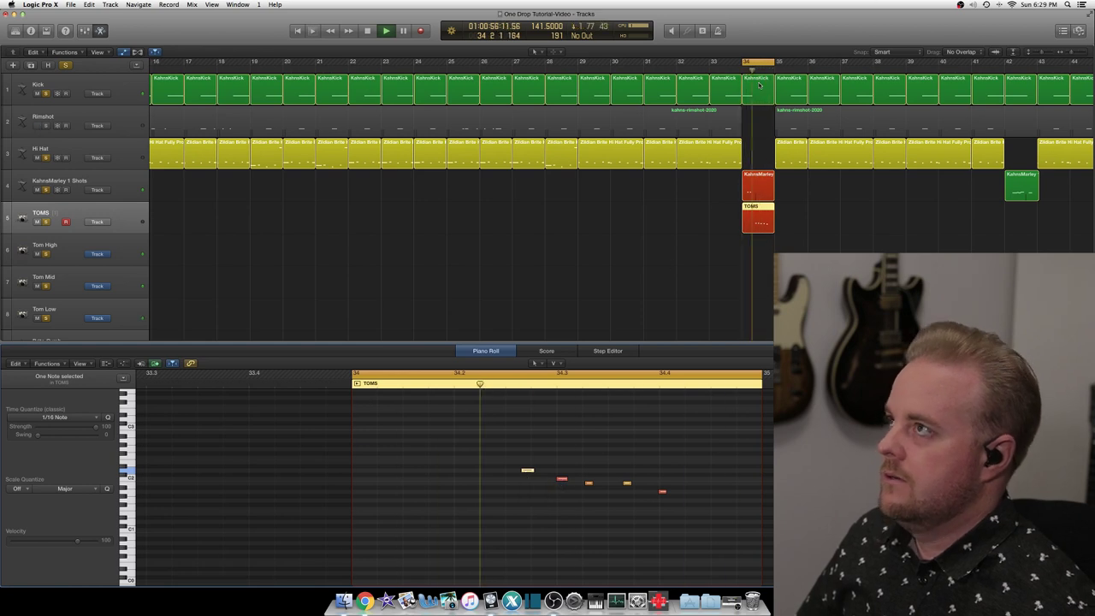
key("space")
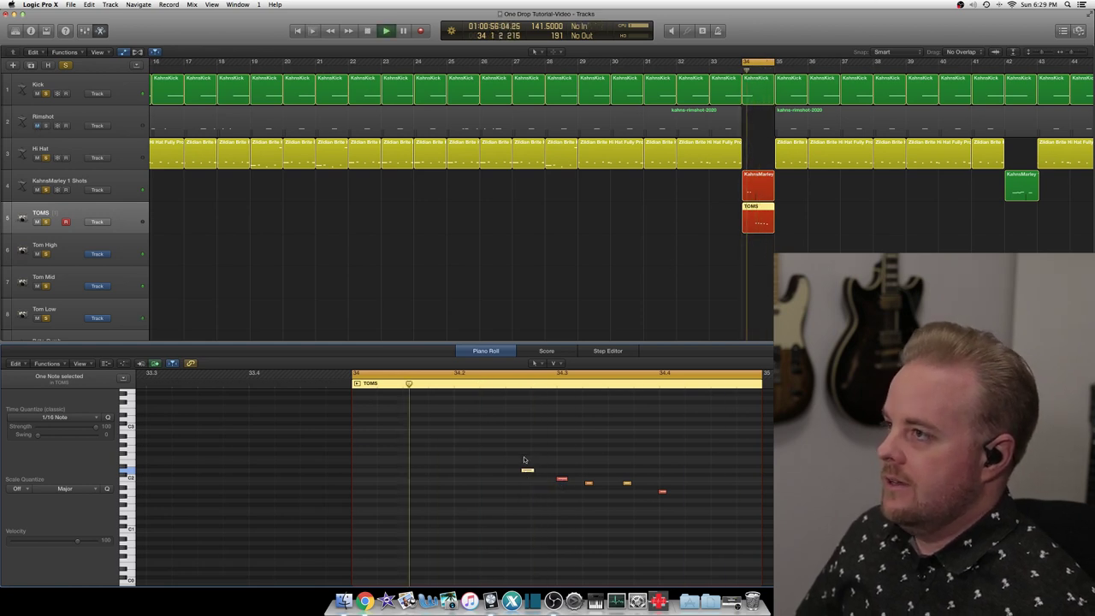
key("space")
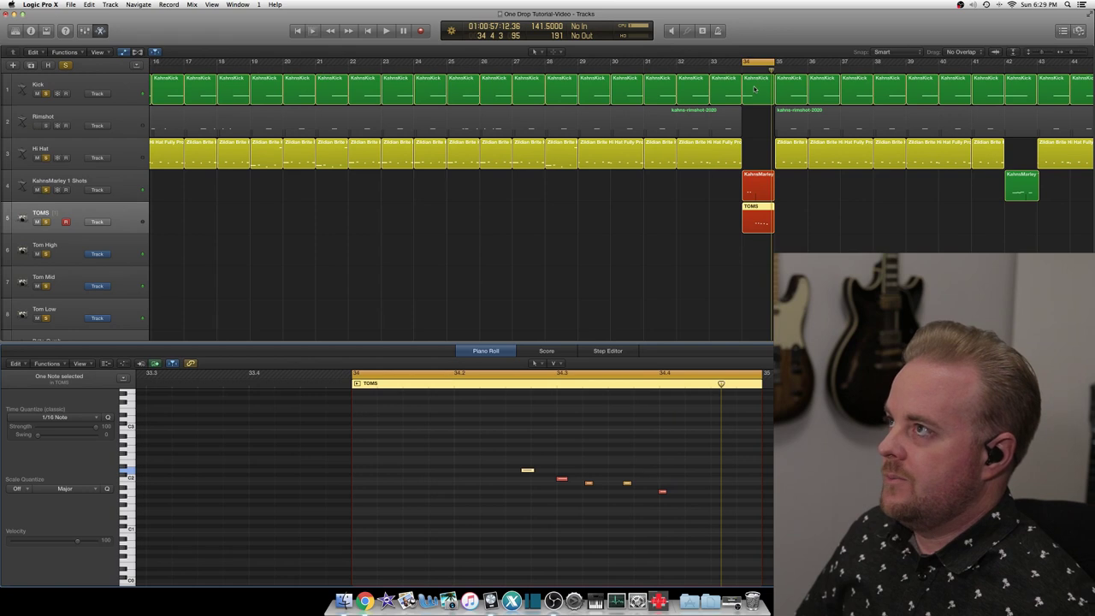
- Audition the individual tom notes of the bar 34 fill in the TOMS region
left_click(527, 470)
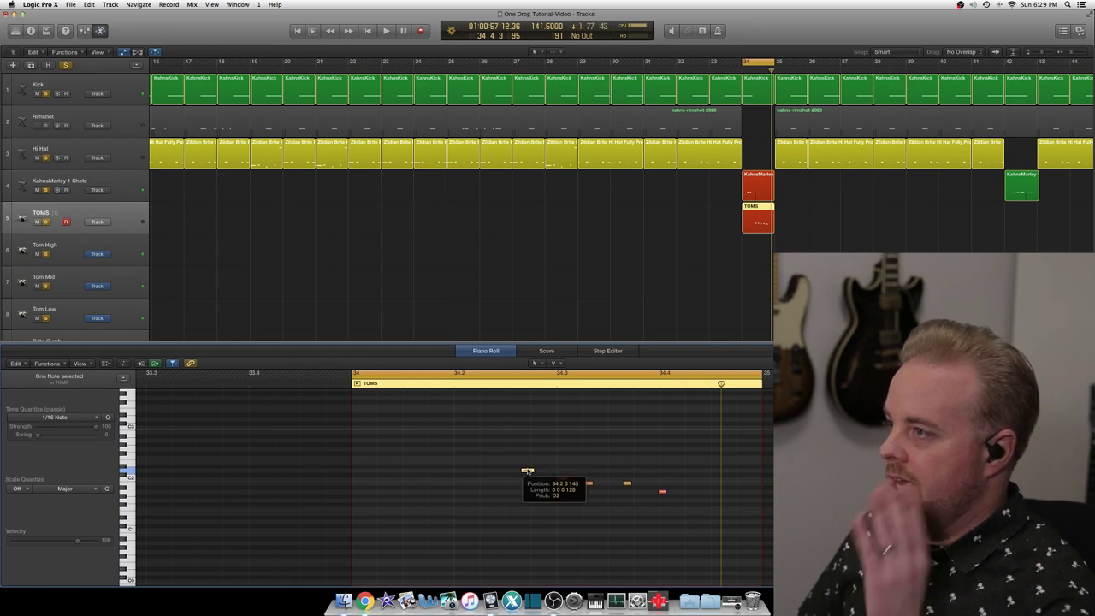
left_click(588, 483)
left_click(588, 484)
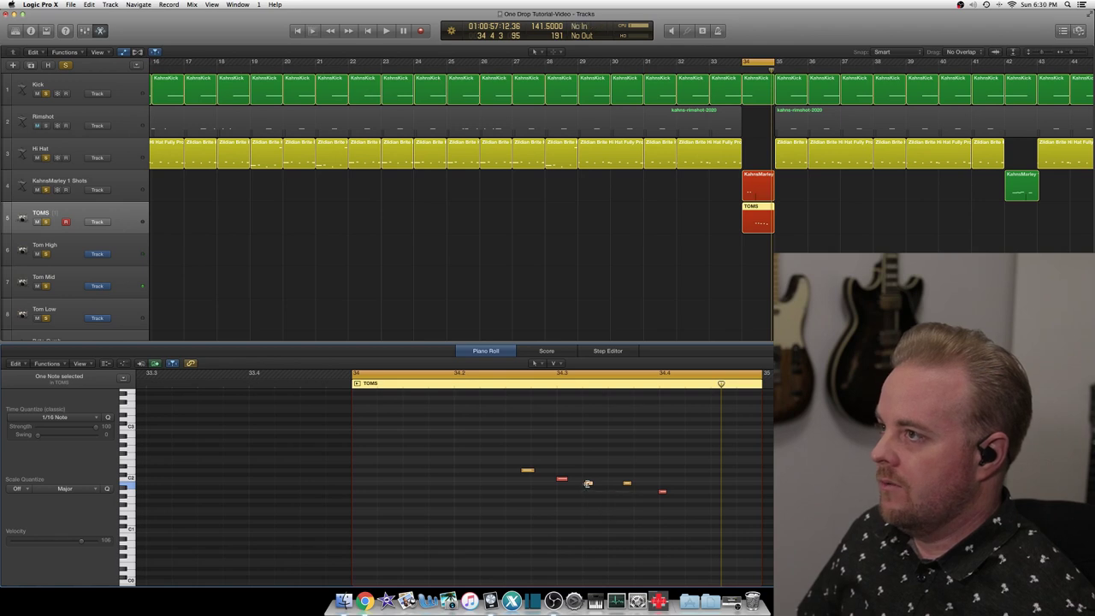
left_click_drag(587, 484, 588, 484)
left_click(627, 484)
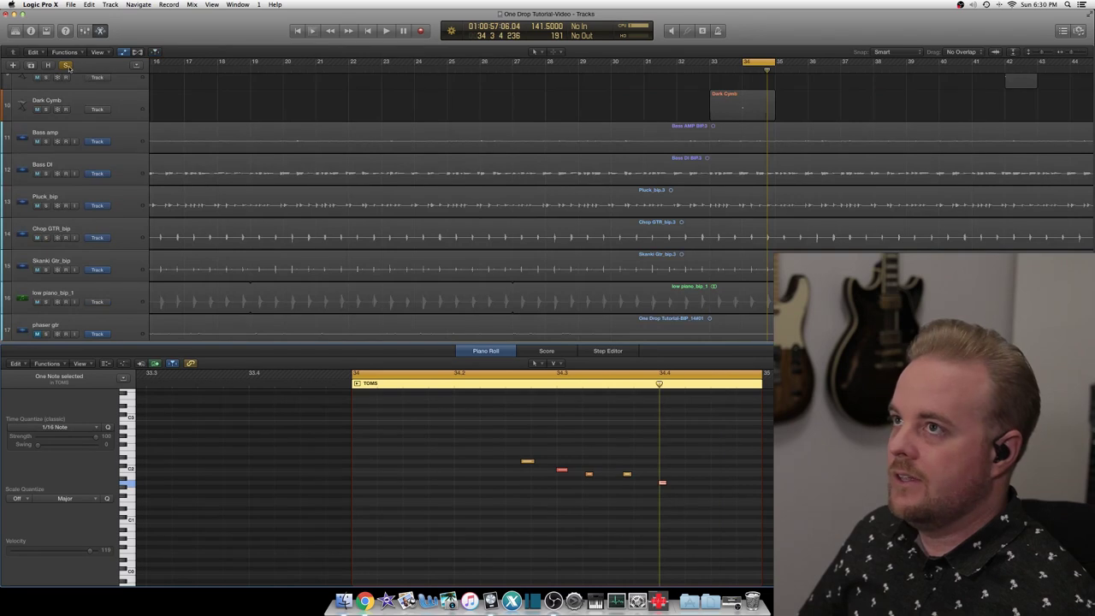
- Turn off soloing and the bar 34 cycle, and play the tom fill in the full mix
key("ctrl+s")
left_click(749, 62)
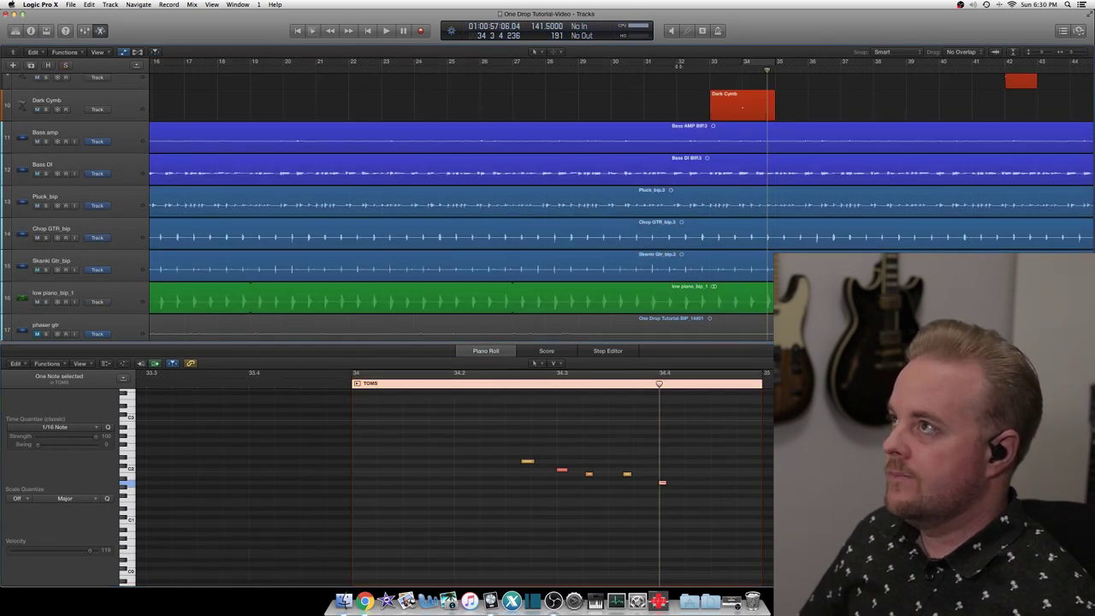
key("comma")
key("comma")
key("space")
scroll(850, 160, "up", 5)
scroll(848, 153, "right", 3)
scroll(848, 153, "up", 2)
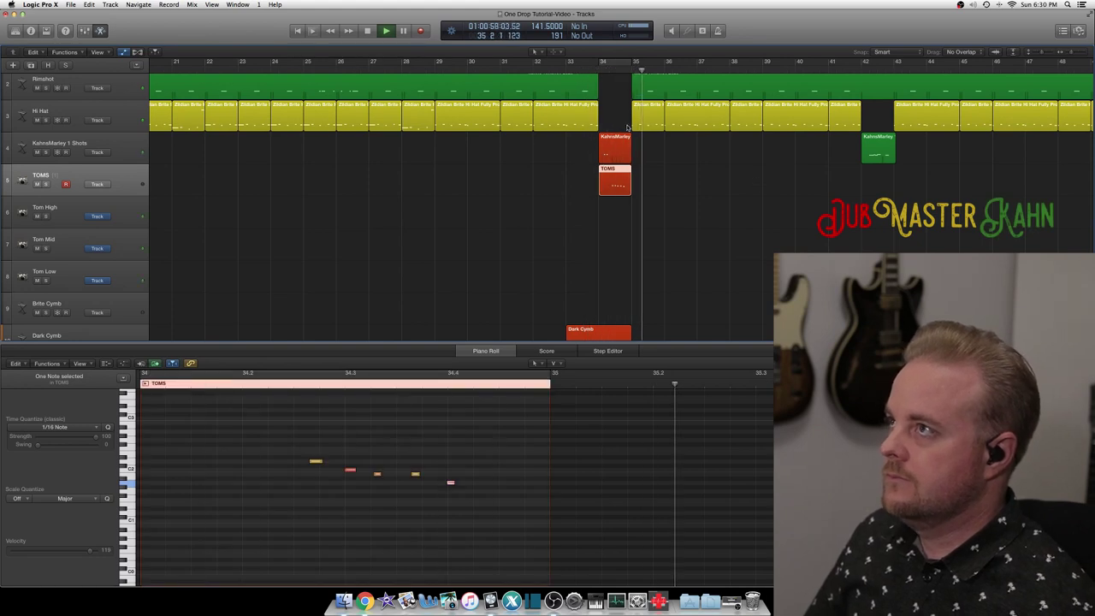
scroll(624, 121, "up", 1)
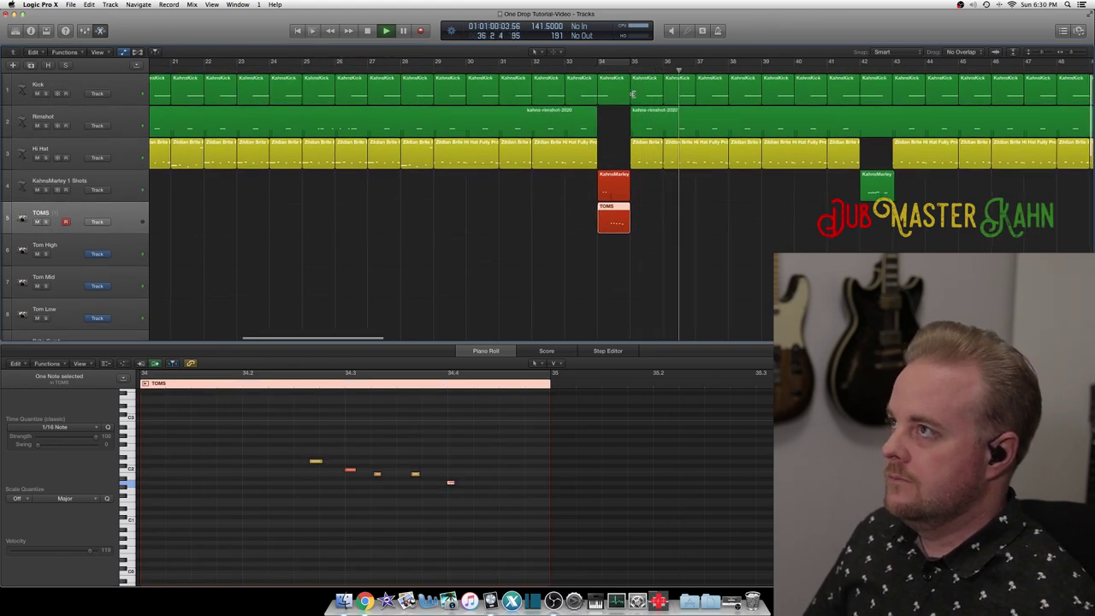
- Play on past bar 36 and audition the groove around bars 49 to 51
scroll(633, 90, "right", 2)
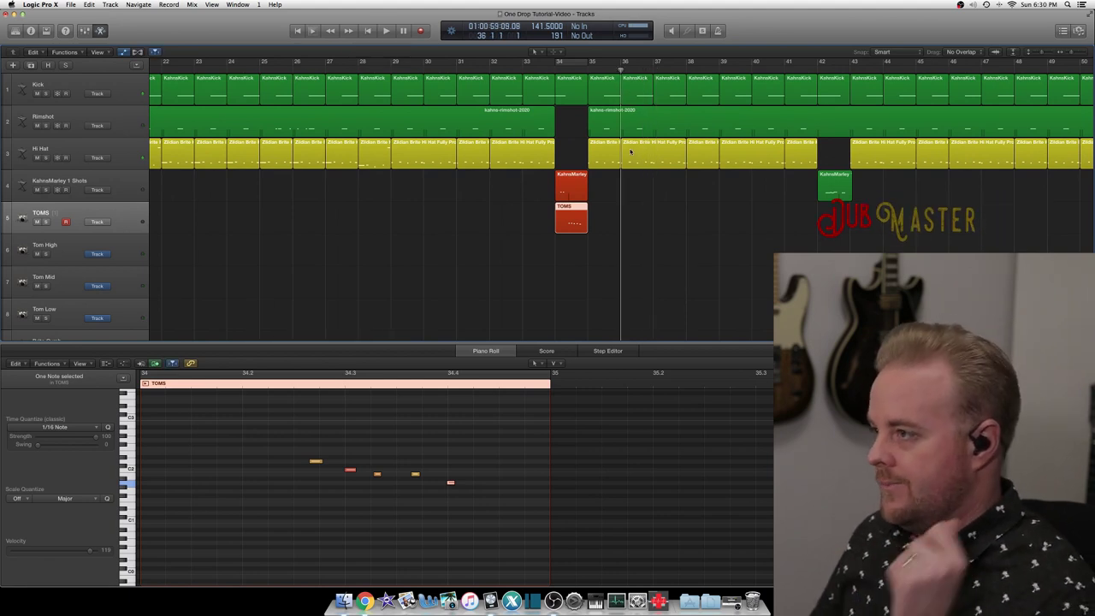
scroll(634, 143, "right", 6)
scroll(533, 93, "left", 3)
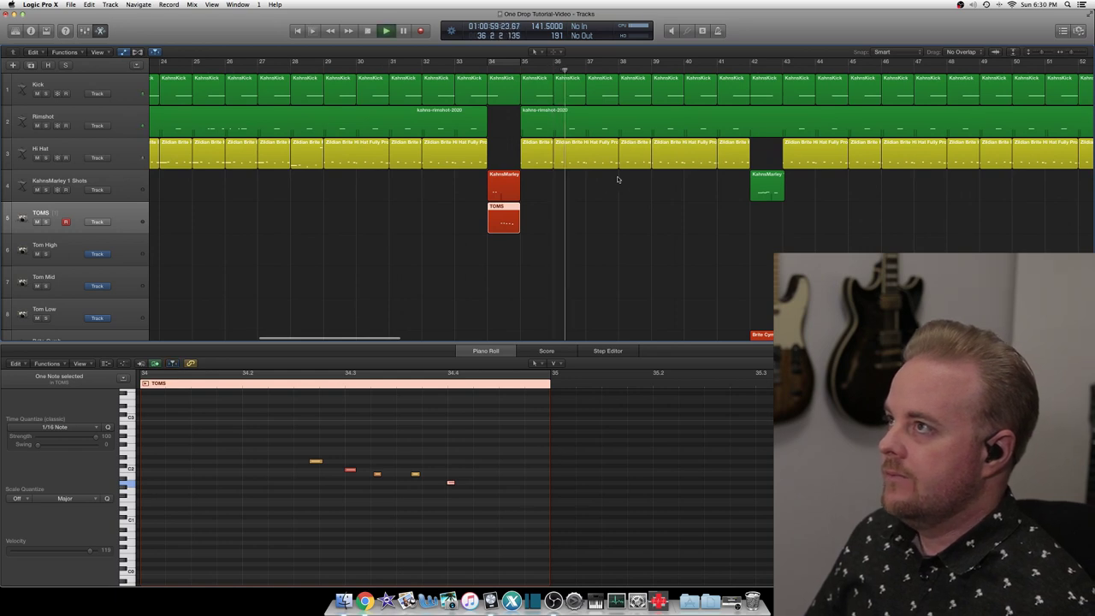
scroll(617, 180, "right", 15)
left_click(668, 71)
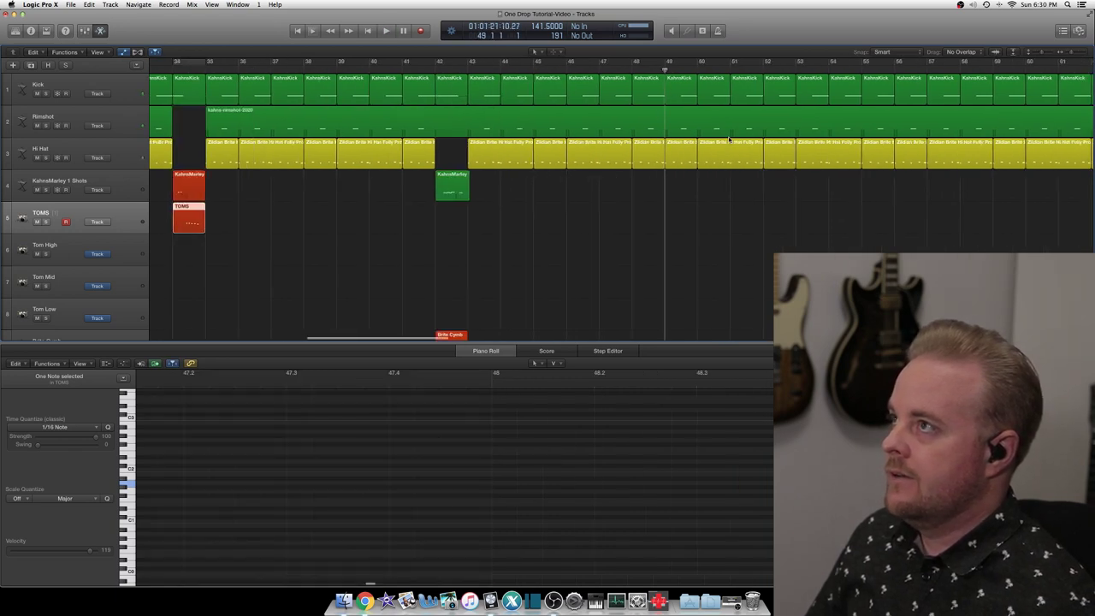
key("space")
scroll(728, 140, "right", 3)
scroll(676, 160, "right", 1)
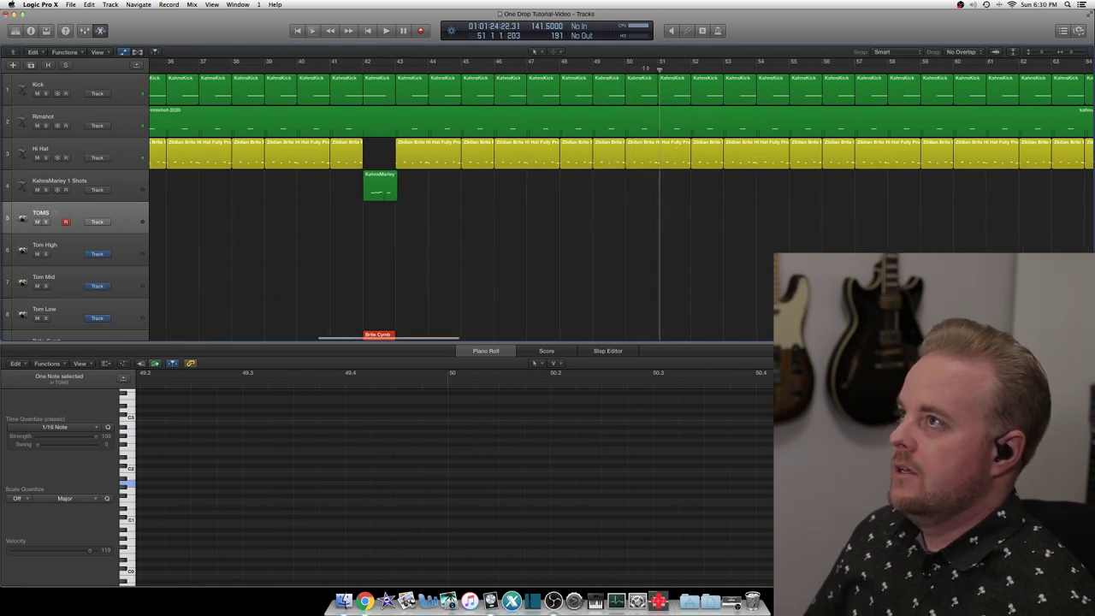
key("space")
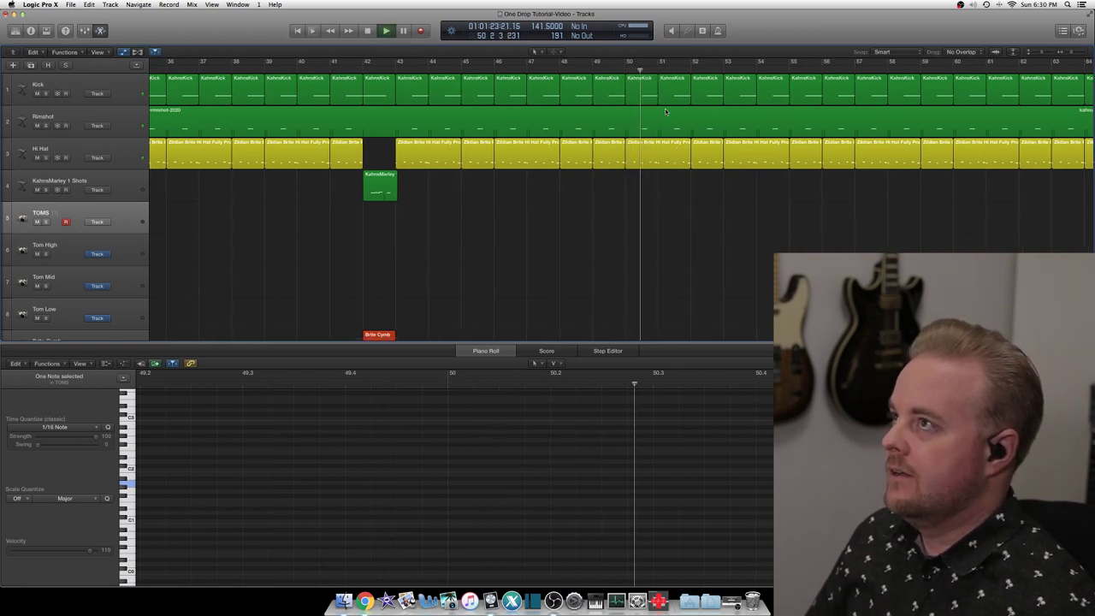
key("space")
- Shorten the bar 50 kick note, add a copy at 50 3 4, and play it against the bar 50 hi-hat pattern
left_click(651, 91)
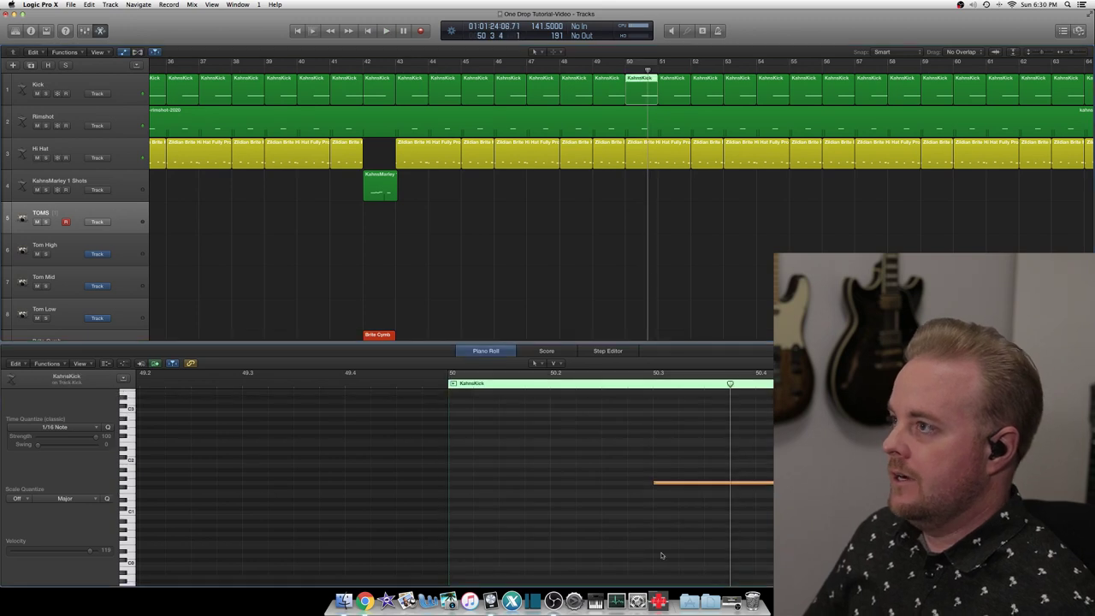
mouse_move(770, 483)
left_mouse_down()
mouse_move(589, 459)
mouse_move(766, 487)
left_mouse_up()
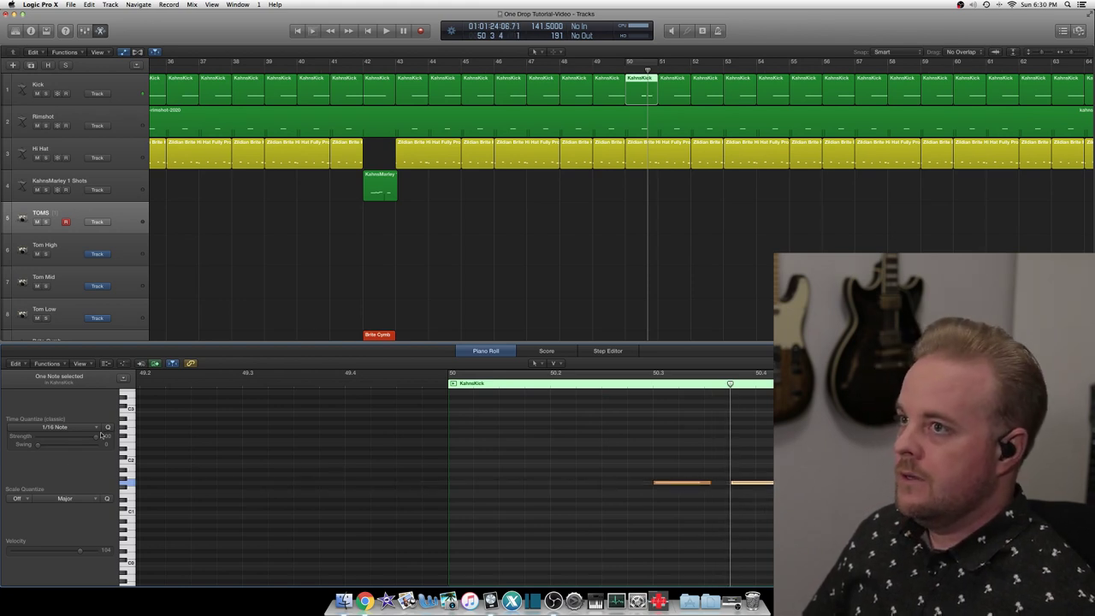
left_click(646, 162)
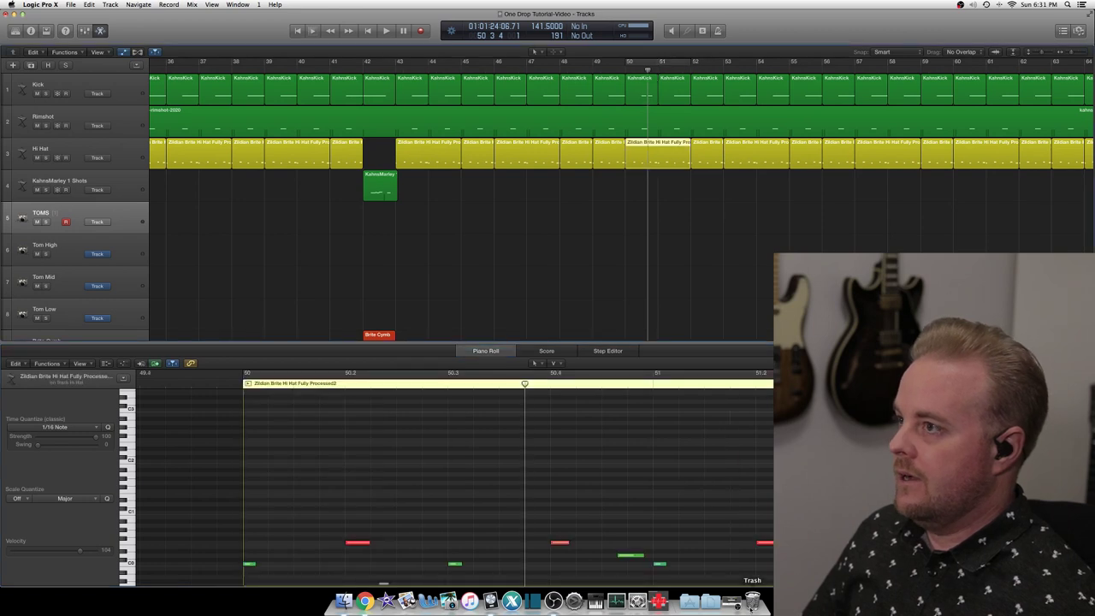
scroll(542, 481, "down", 3)
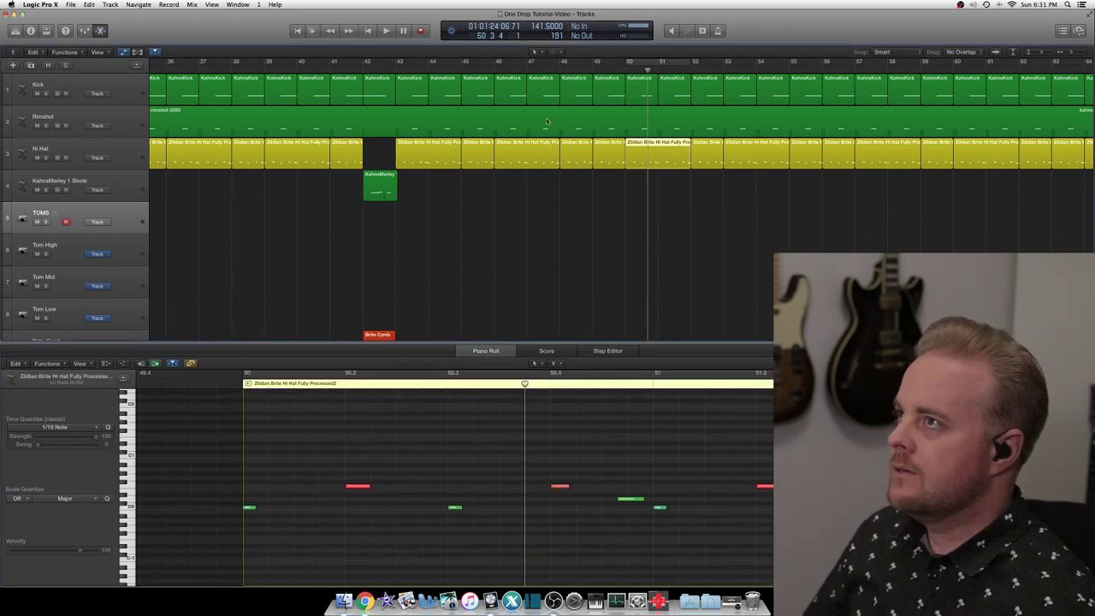
key("space")
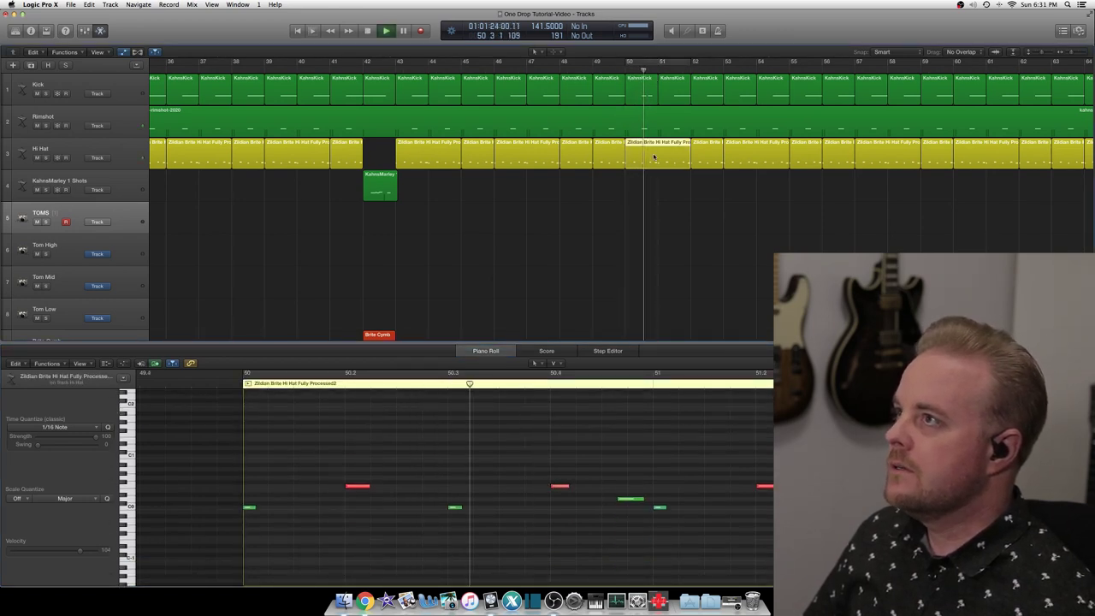
key("space")
- Move the second kick note in bar 50 onto beat 50.4 and play the result
left_click(641, 90)
left_click_drag(583, 451, 567, 427)
key("space")
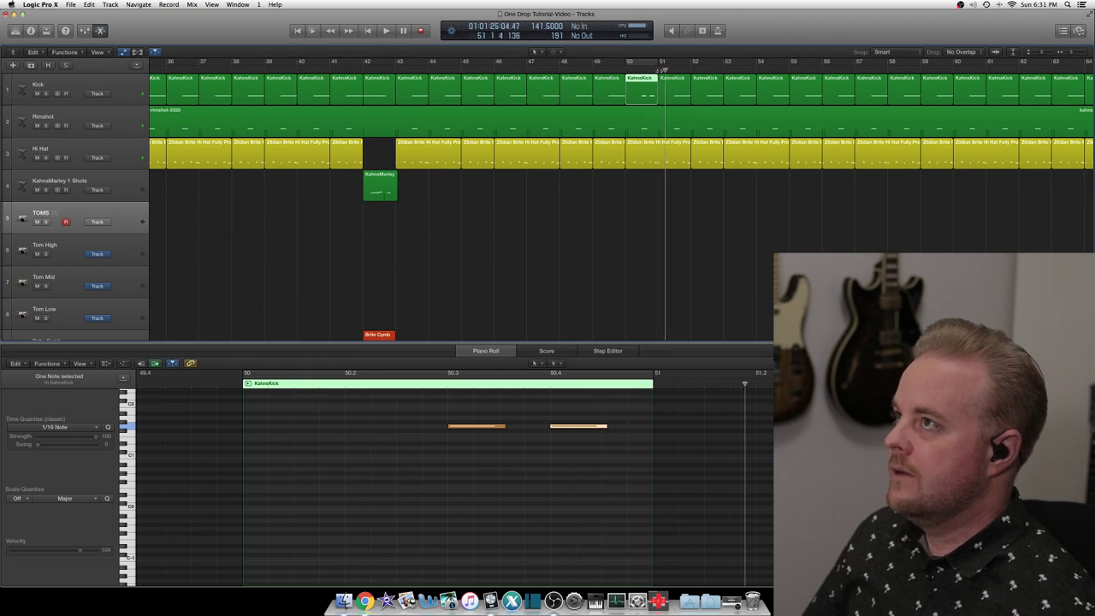
- Open the bar 50 and 51 kick regions together and copy the 50.4 kick note to the downbeat of bar 51
left_click(662, 68)
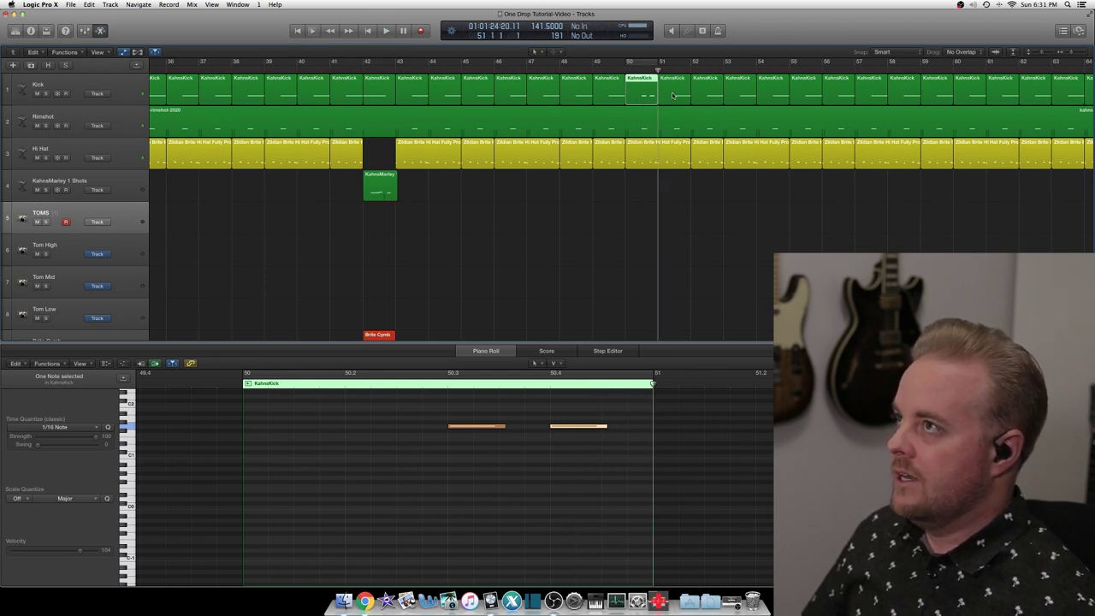
left_click(672, 90, "shift")
left_click_drag(573, 430, 678, 431)
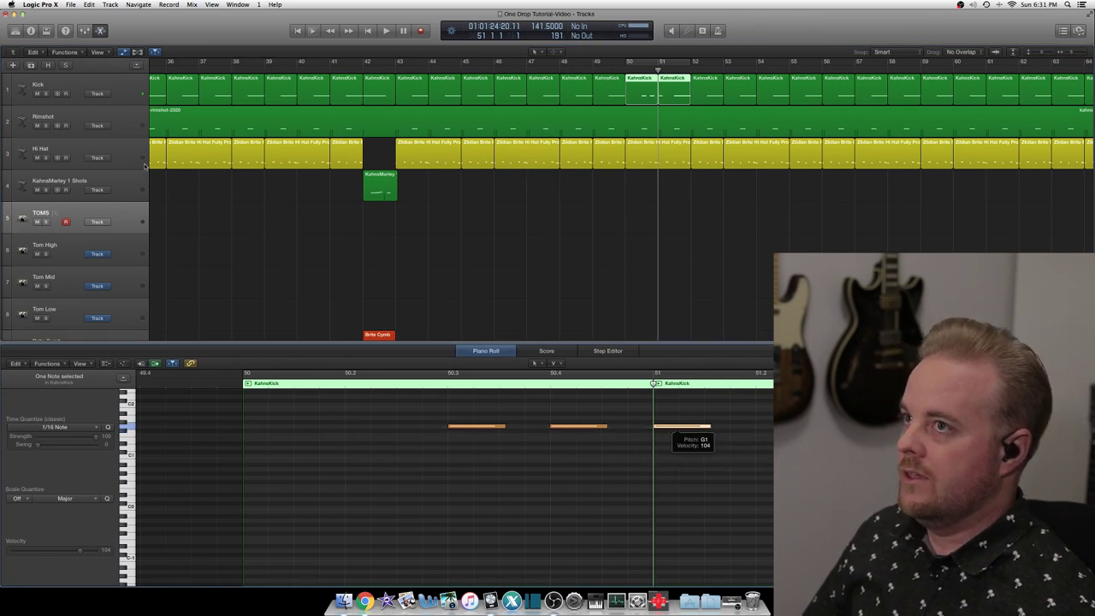
- Copy the KahnsMarley 1 Shots region from bar 42 to bar 51
left_click(108, 177)
left_click_drag(382, 190, 681, 200)
key("super+z")
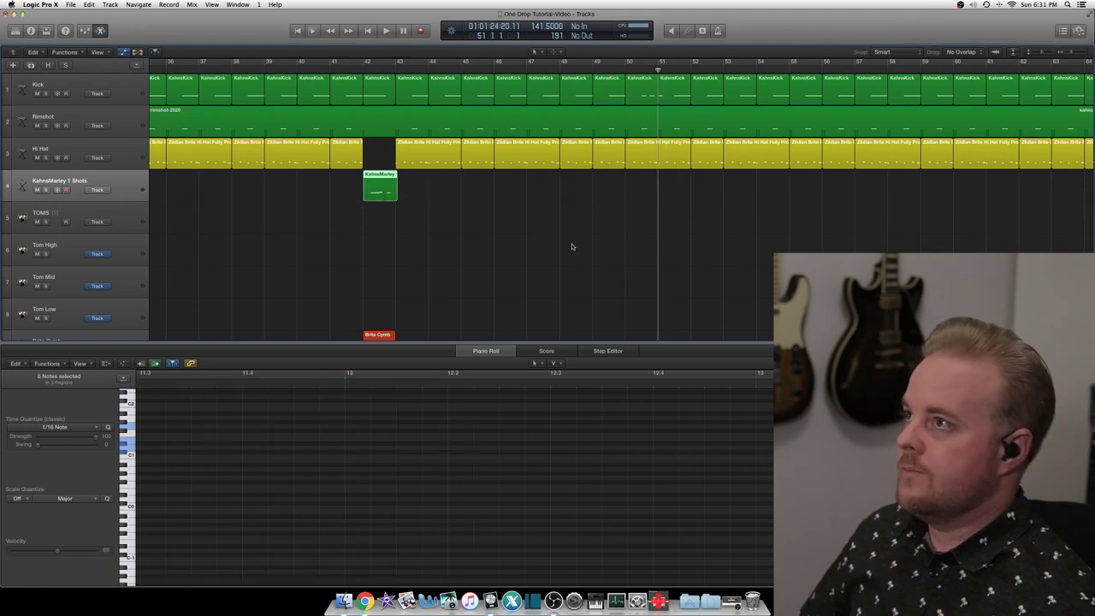
left_click(386, 188)
left_click_drag(506, 200, 647, 241)
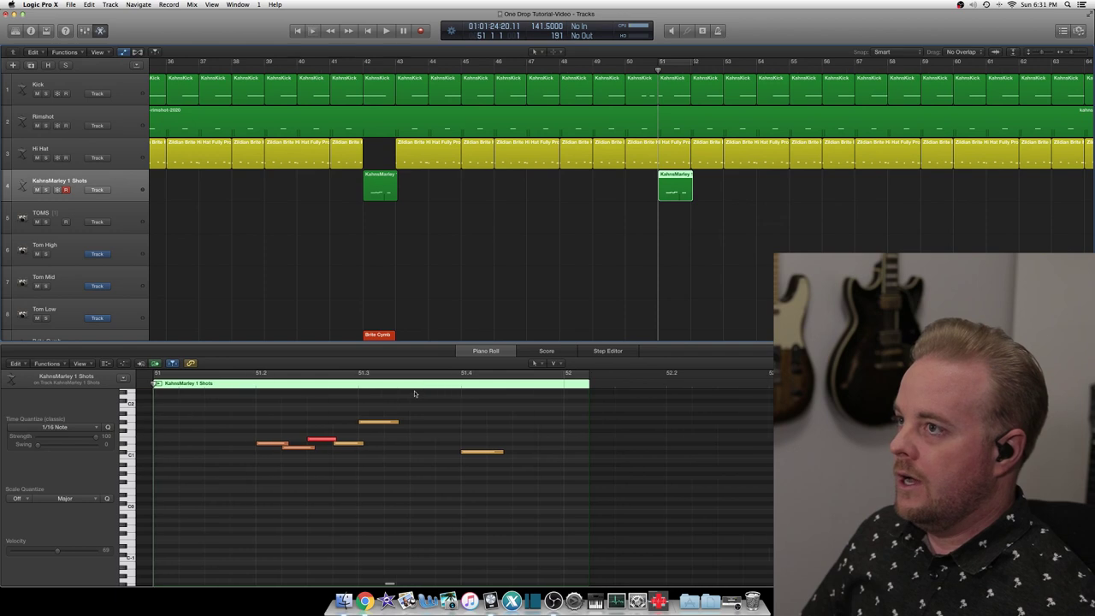
- Delete all notes in the bar 51 one-shots region except the one at 51.3, and move that note to the bar's downbeat
left_click_drag(489, 482, 391, 435)
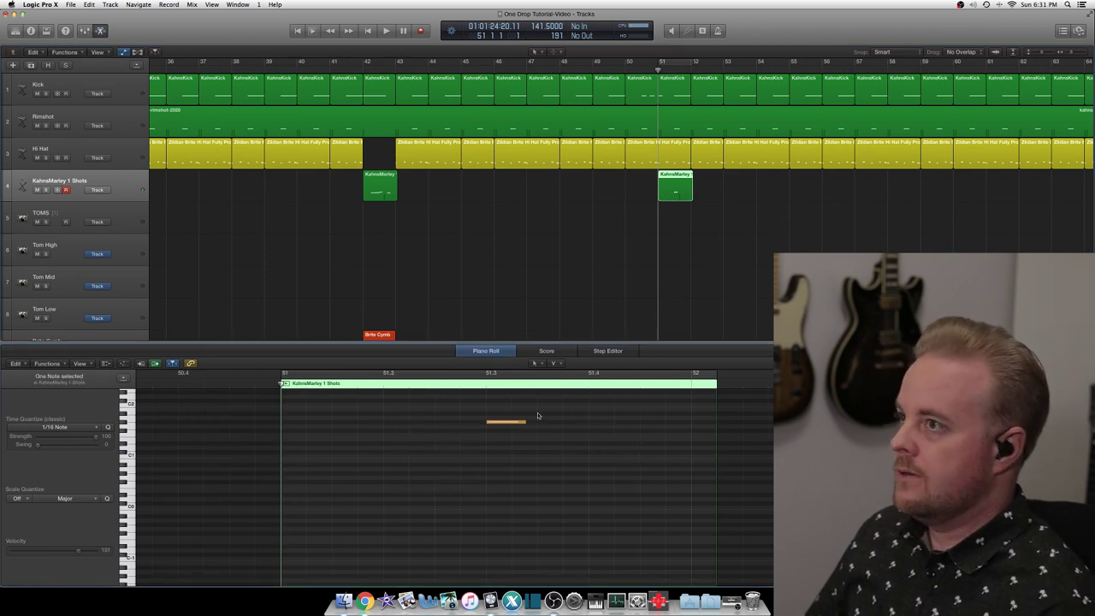
left_click_drag(494, 425, 288, 423)
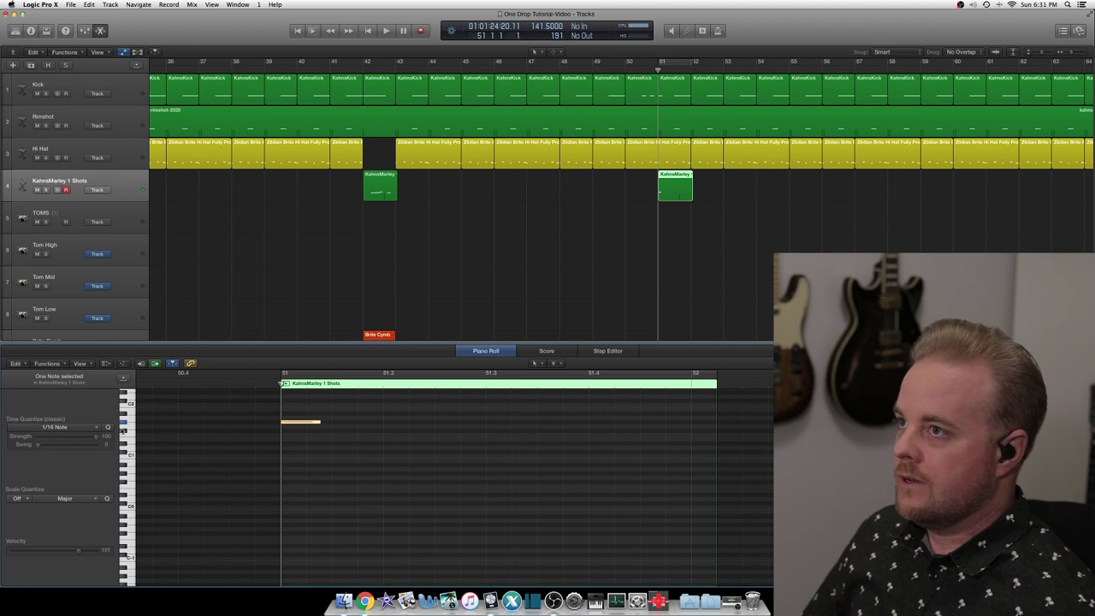
key("space")
key("space")
- In the bar 50 hi-hat region, move the note at 50.4 far up in pitch and delete the two notes that follow it
left_click(645, 68)
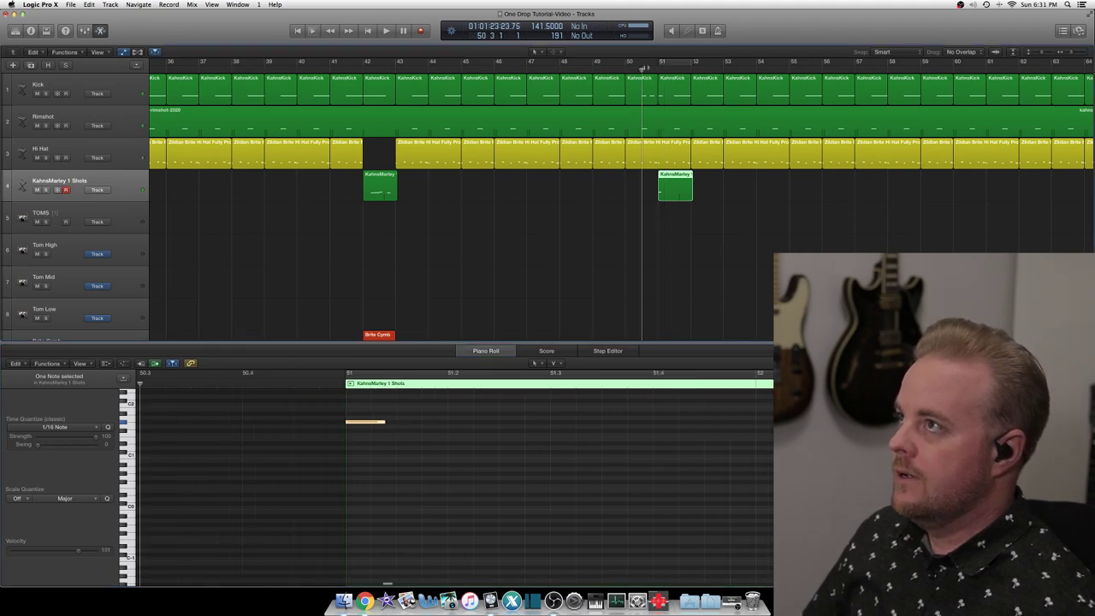
left_click(648, 153)
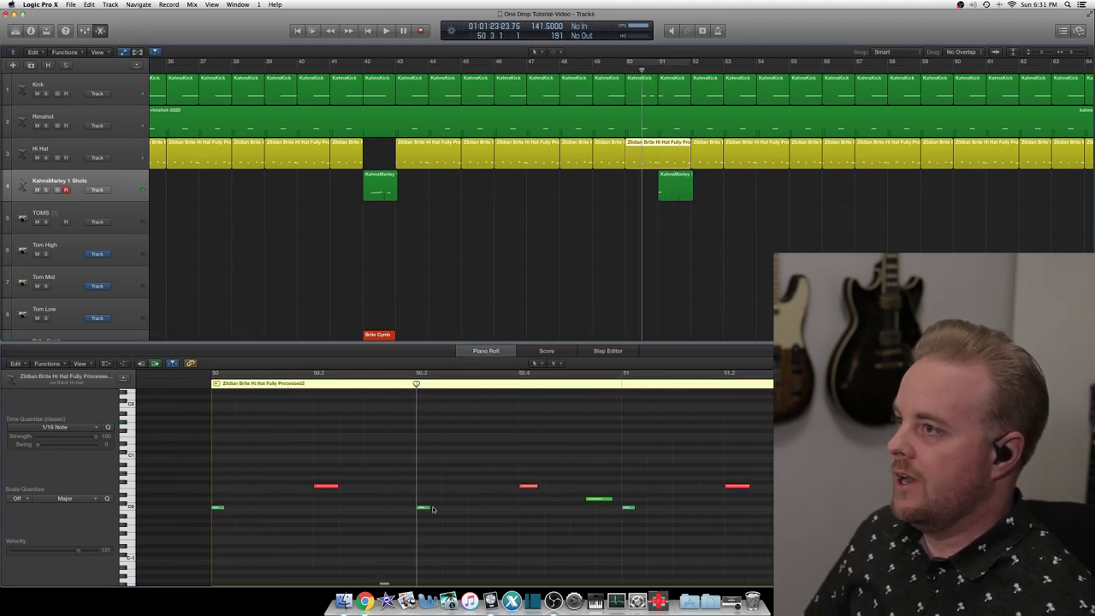
key("space")
left_click(494, 486)
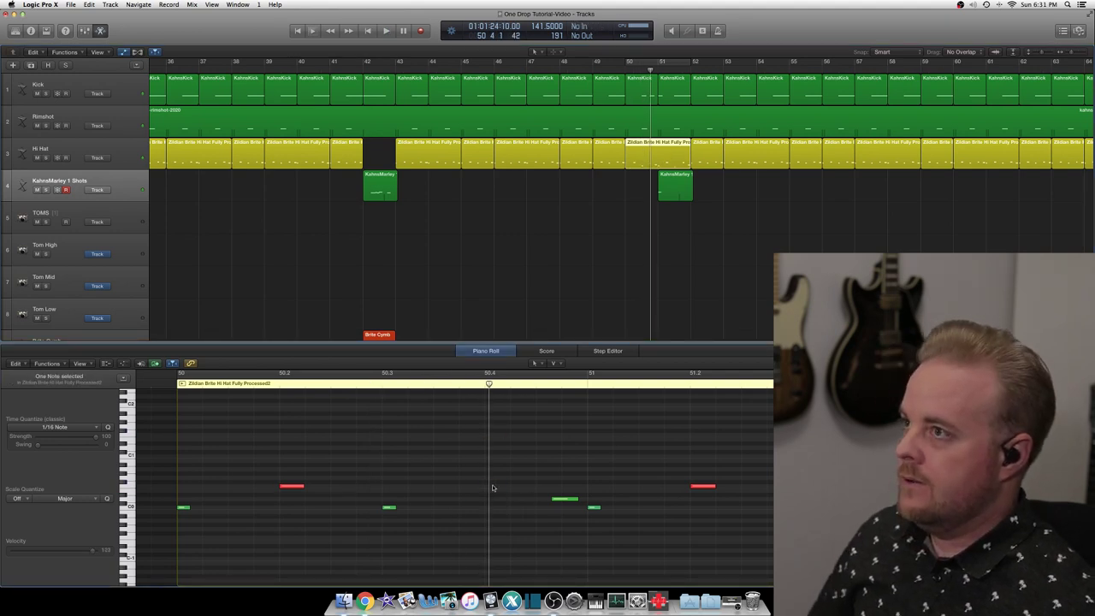
scroll(492, 488, "up", 5)
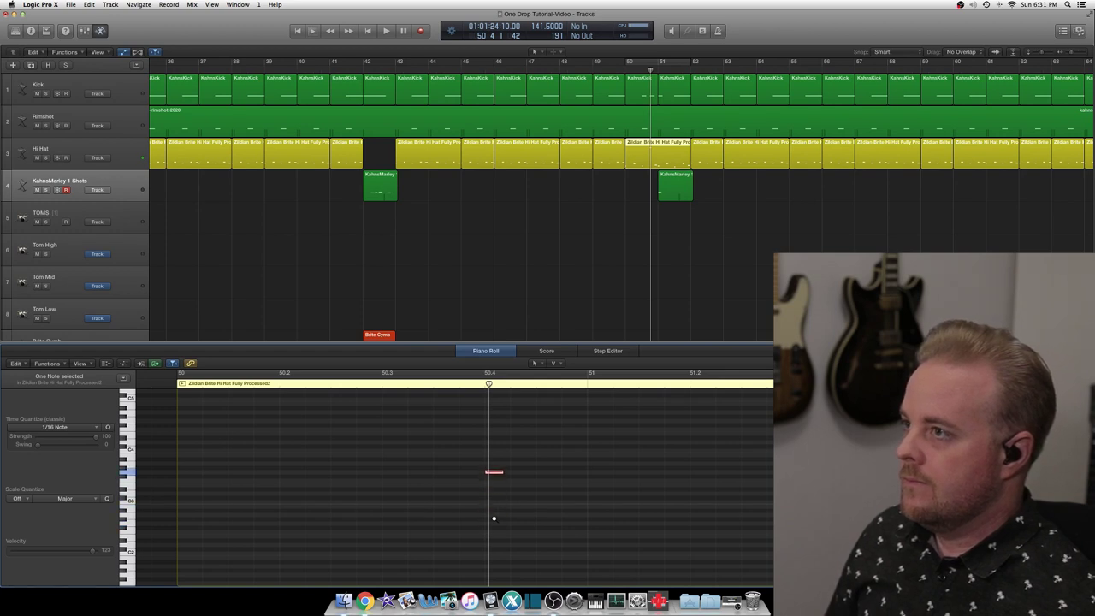
scroll(505, 511, "down", 5)
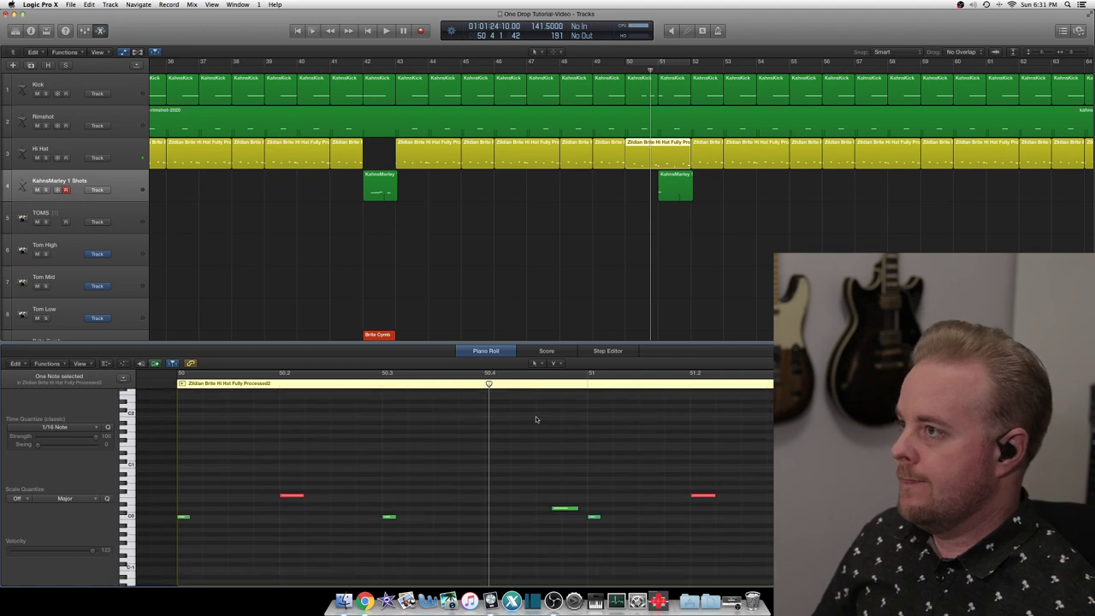
left_click_drag(538, 420, 640, 557)
key("Delete")
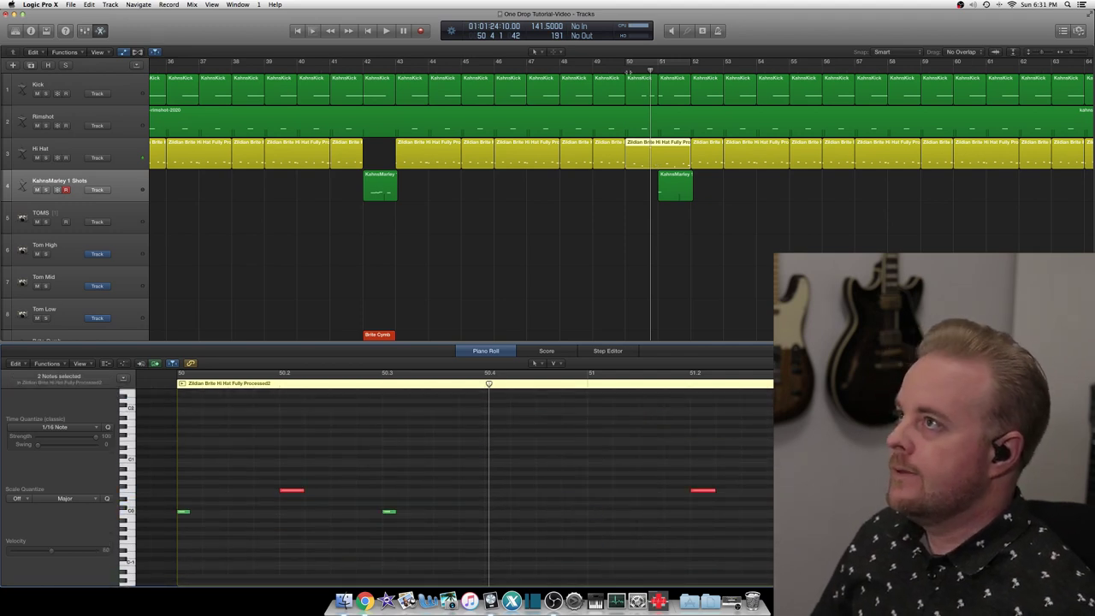
- Play from bar 49 to check the new kick and one-shot accent going into bar 51
left_click(592, 69)
key("space")
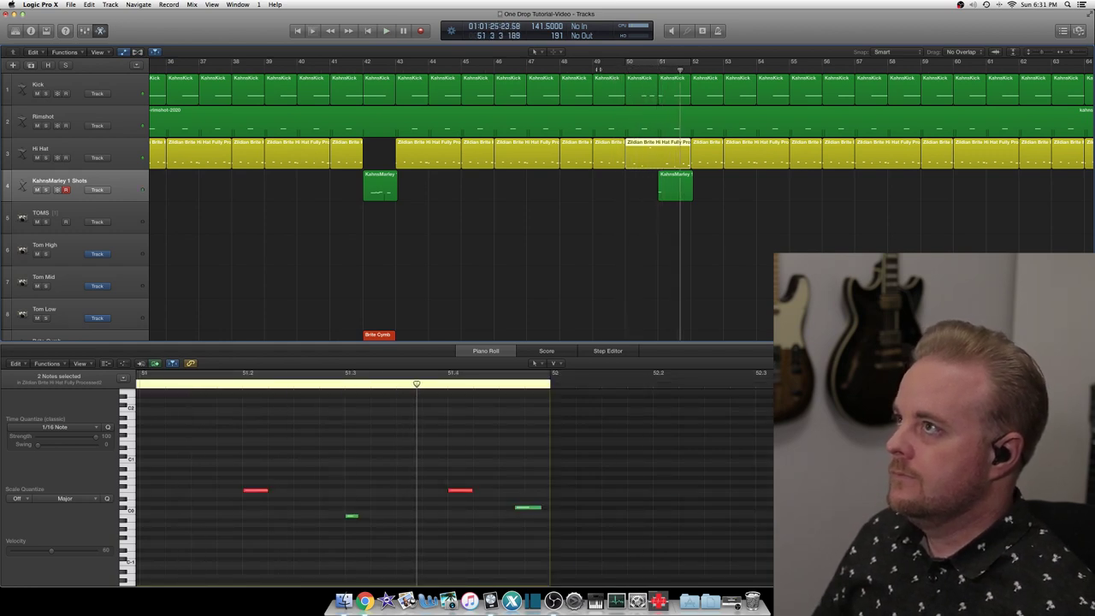
key("space")
key("space")
left_click(638, 239)
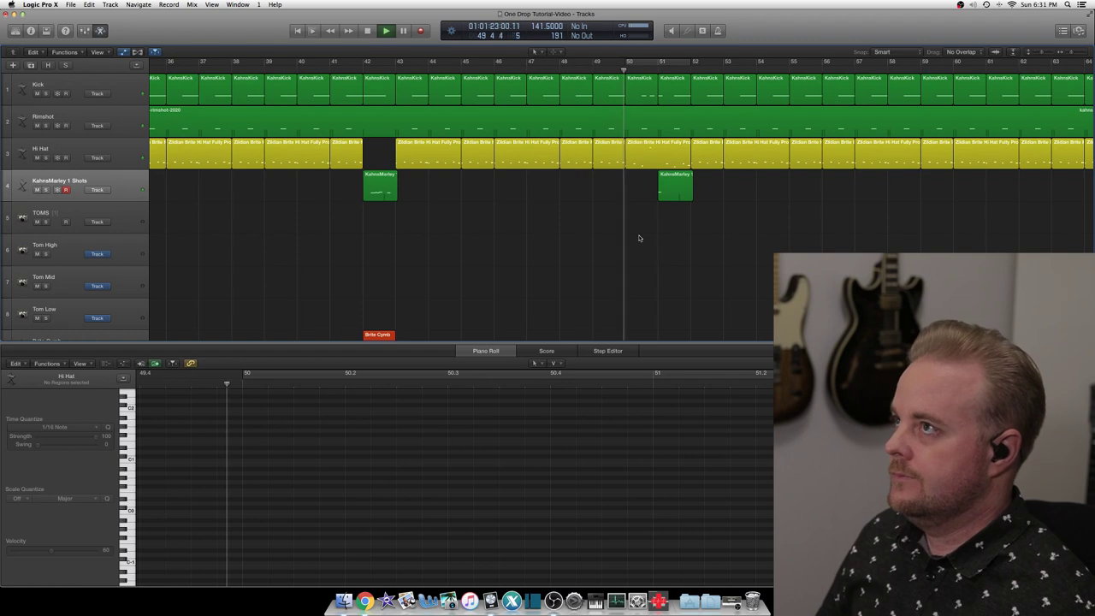
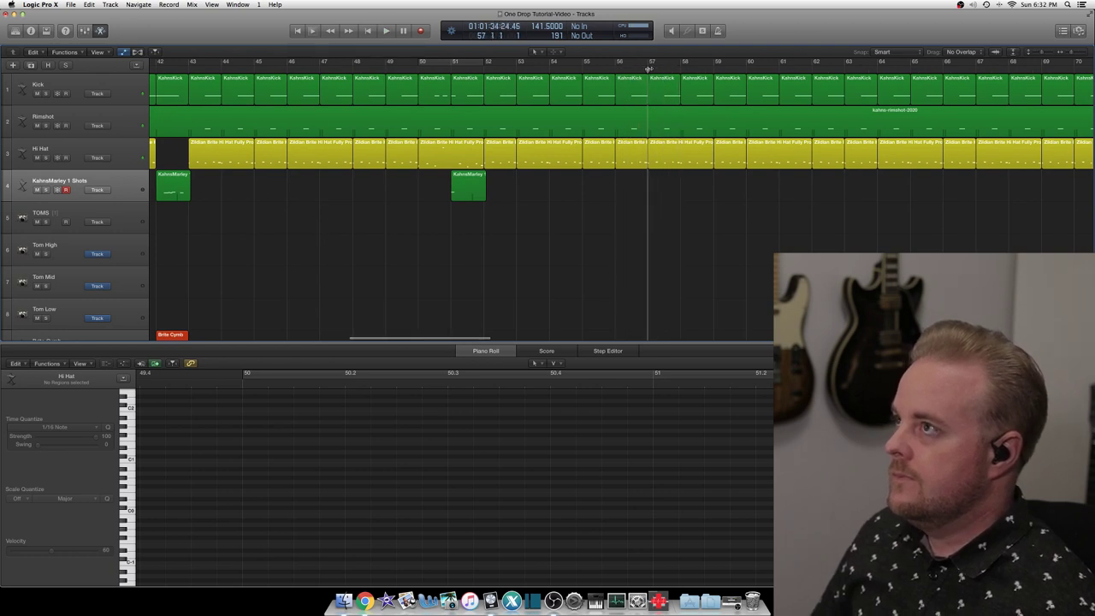
- Record three extra rimshot hits across bar 58 on the Rimshot track, starting from bar 57
left_click(666, 128)
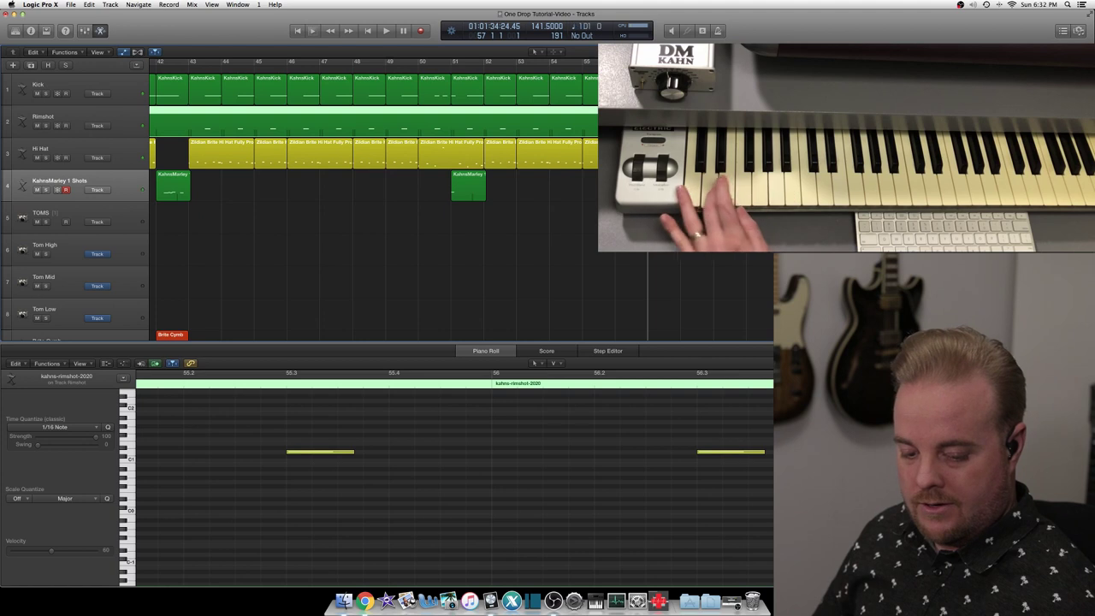
left_click(82, 117)
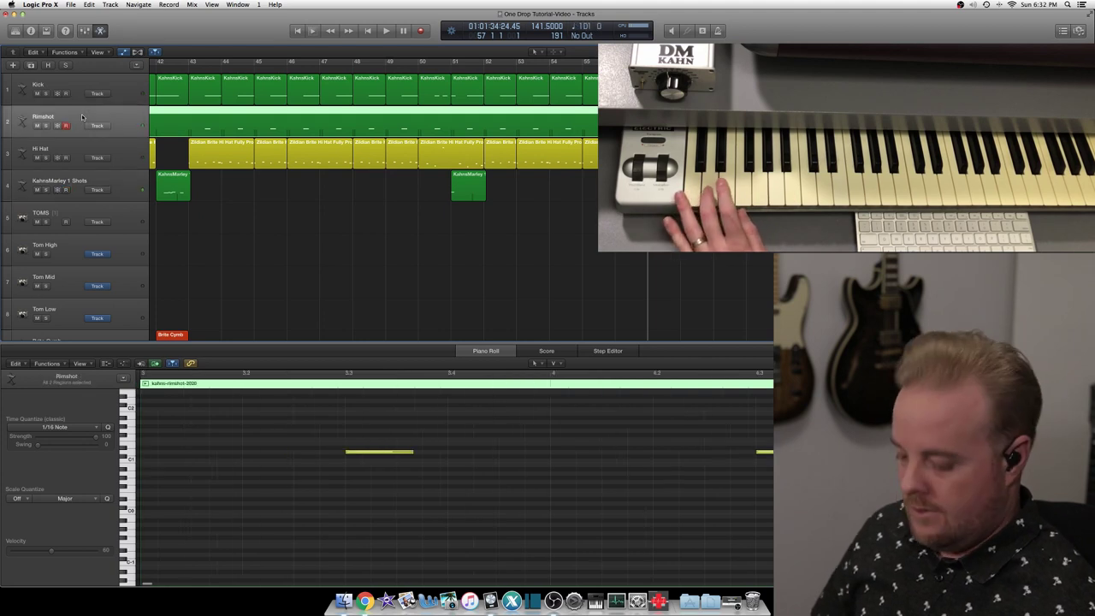
key("space")
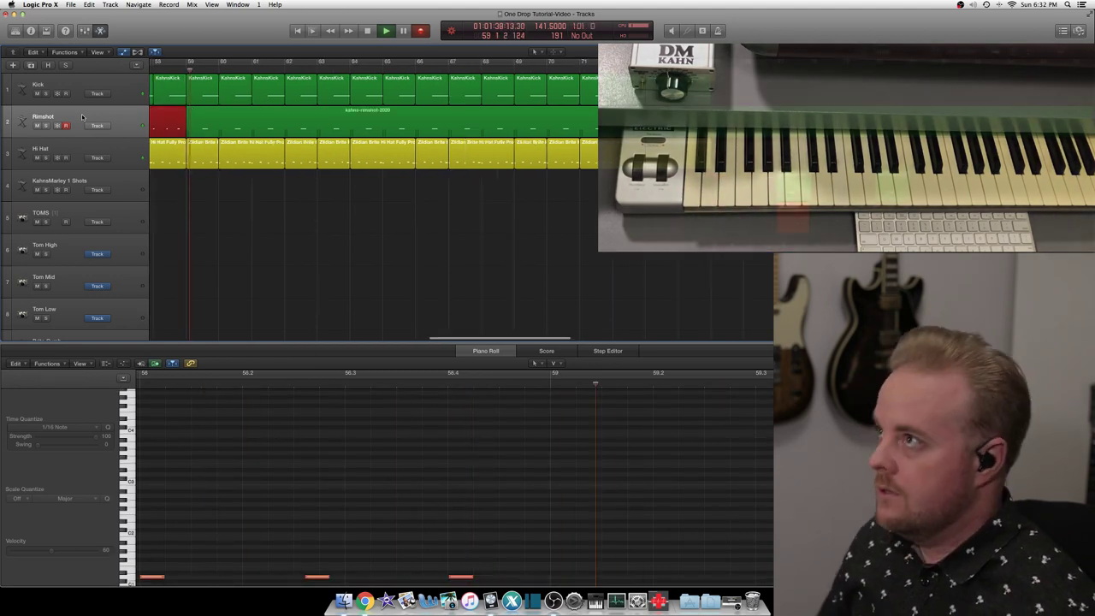
key("space")
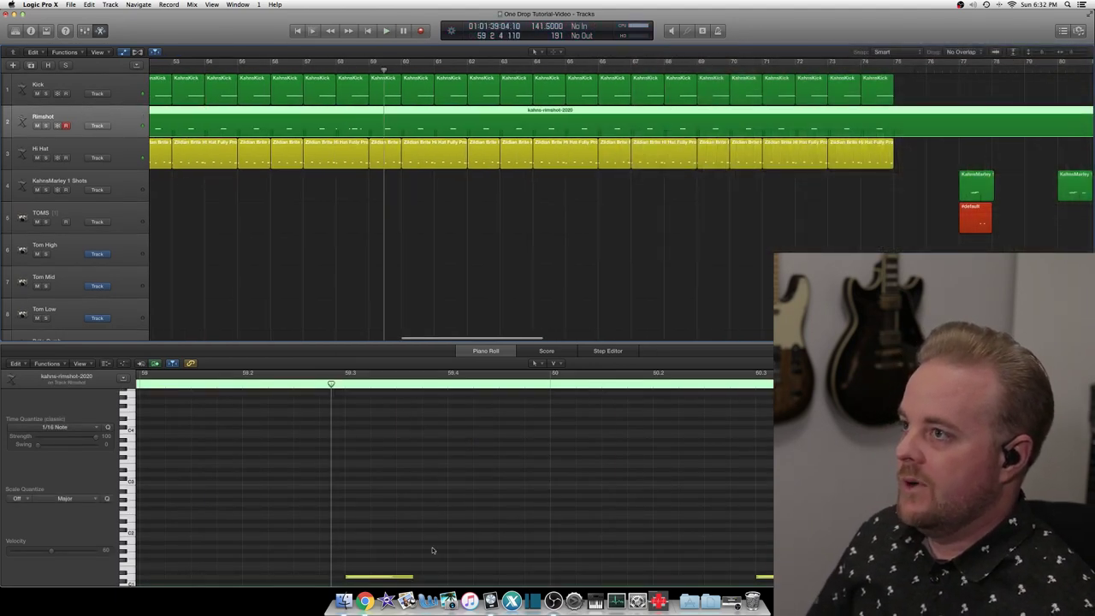
- Delete the original long rimshot note at 58.3 and play bar 58 to check the new hits
scroll(432, 550, "left", 5)
scroll(441, 535, "down", 3)
left_click(455, 513)
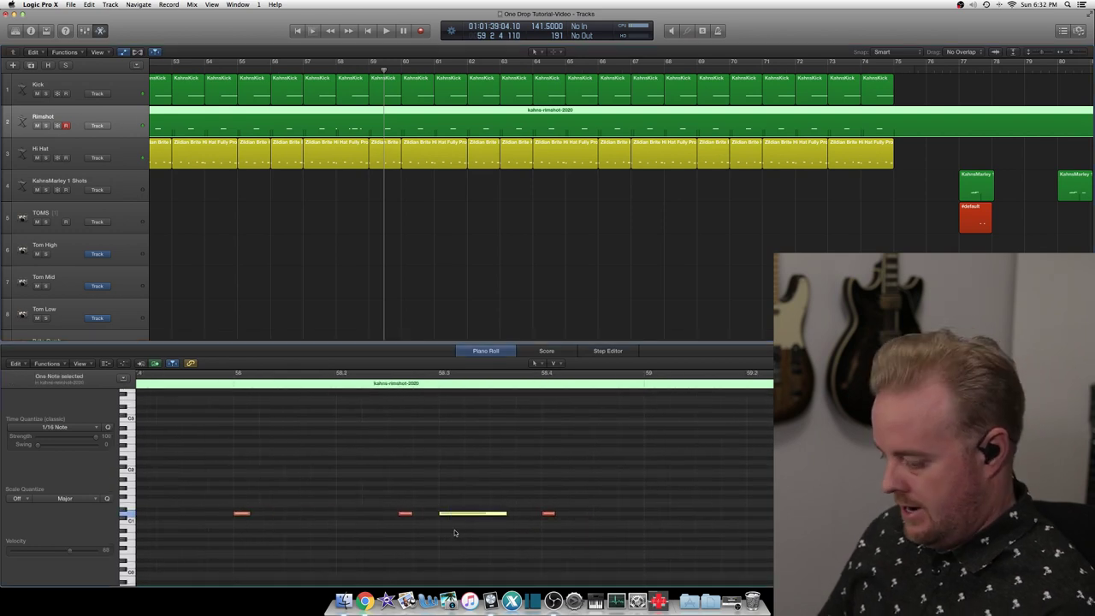
left_click(184, 386)
key("space")
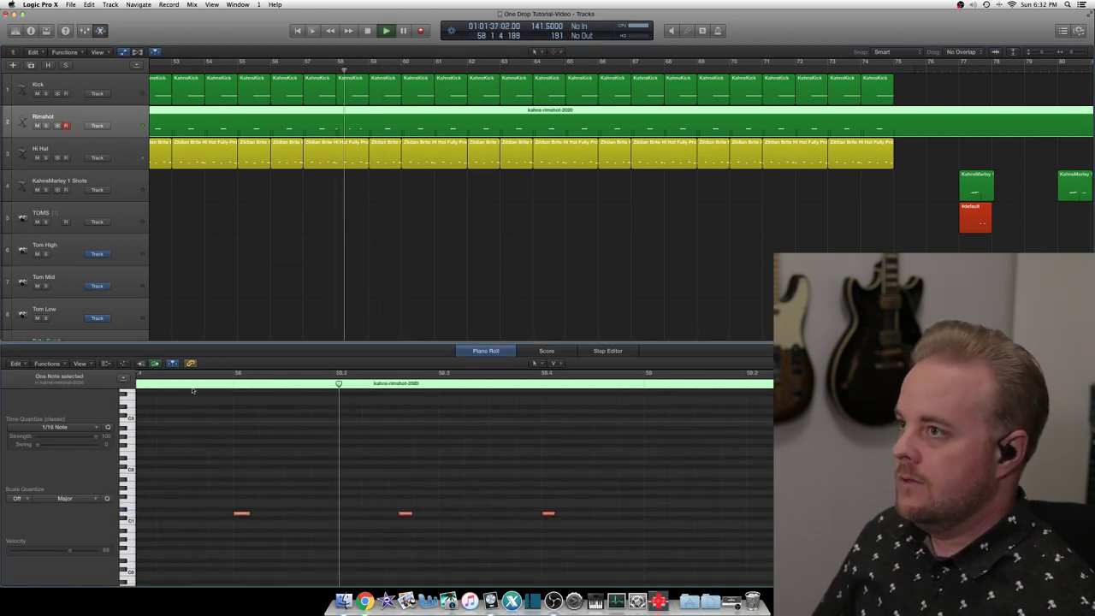
key("space")
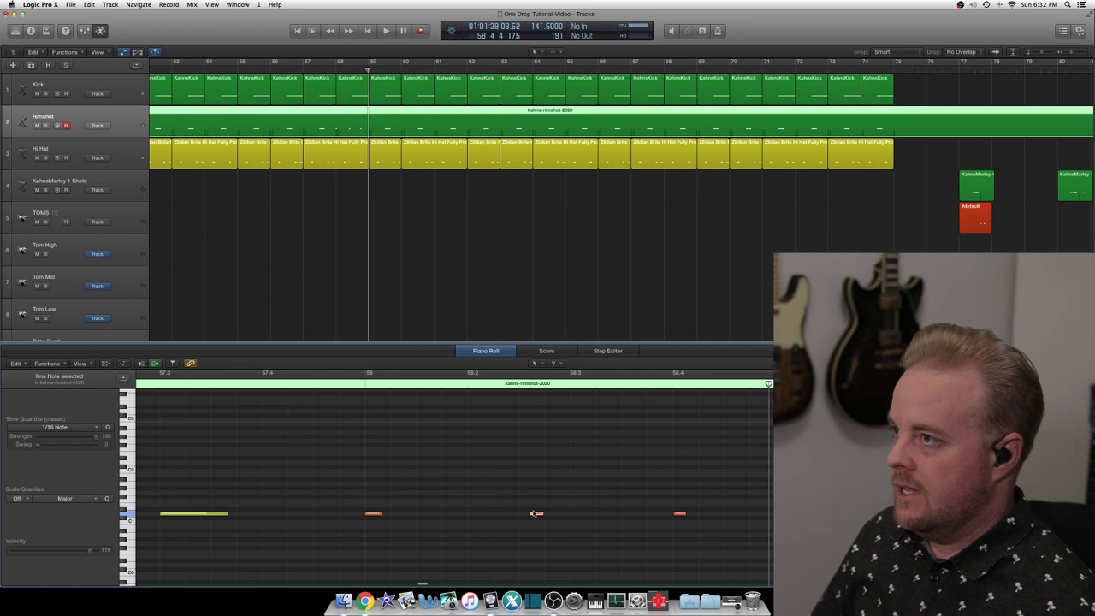
- Move the rimshot hit before 58.3 slightly later, to about 58 2 3 137, and play the variation back
left_click_drag(535, 514, 537, 516)
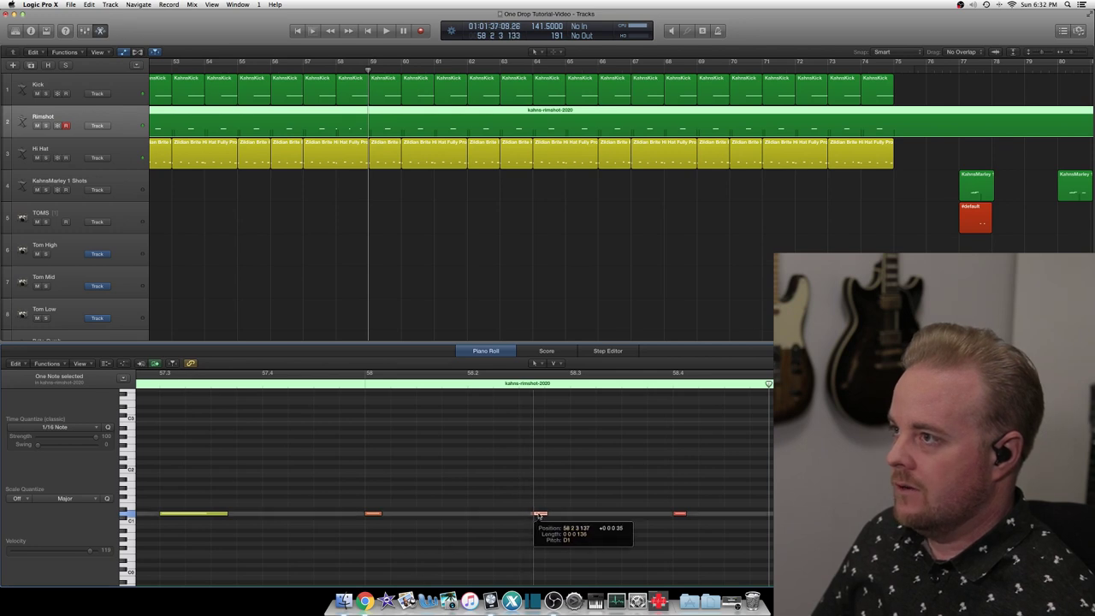
left_click(251, 386)
key("space")
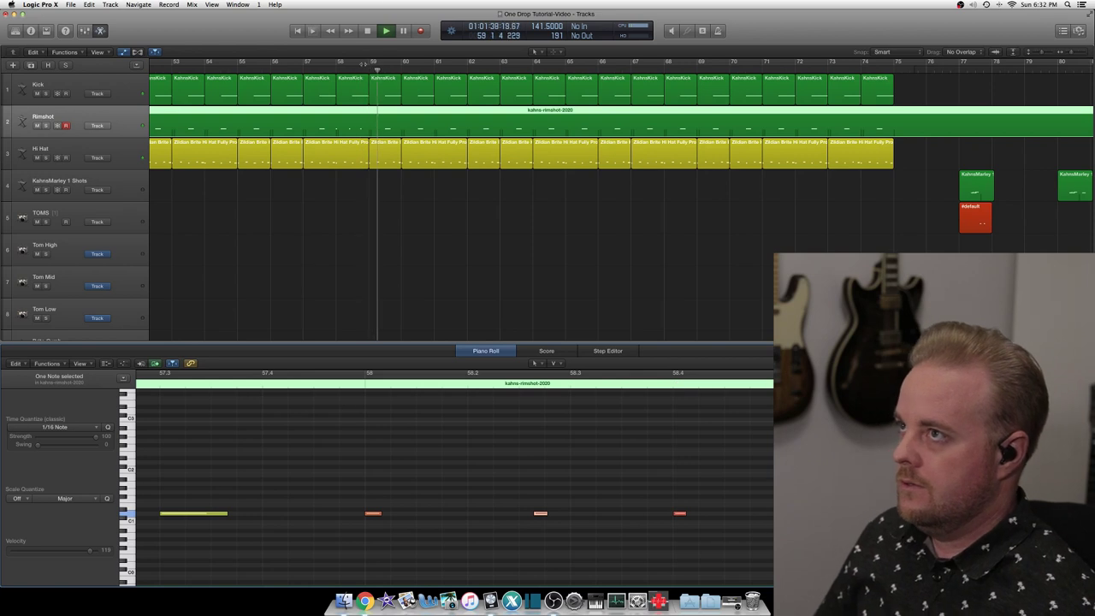
scroll(363, 64, "left", 3)
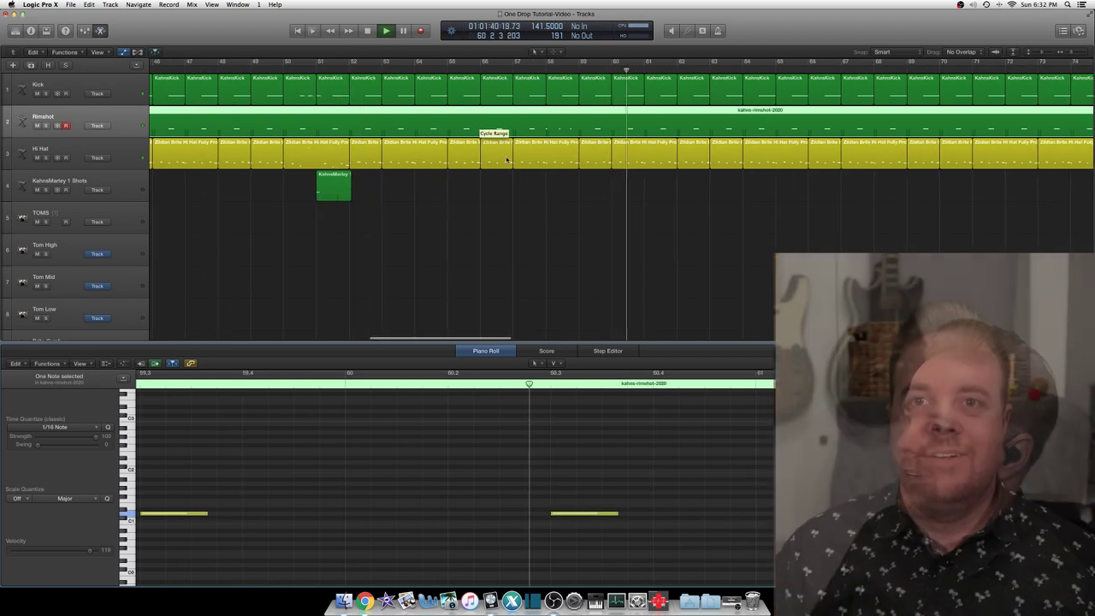
key("space")
- Set the cycle range over bars 89 to 97 and play the Marker 2 section
key("super+Left")
key("super+Left")
left_click(558, 192)
key("super+Left")
key("super+Left")
key("super+Left")
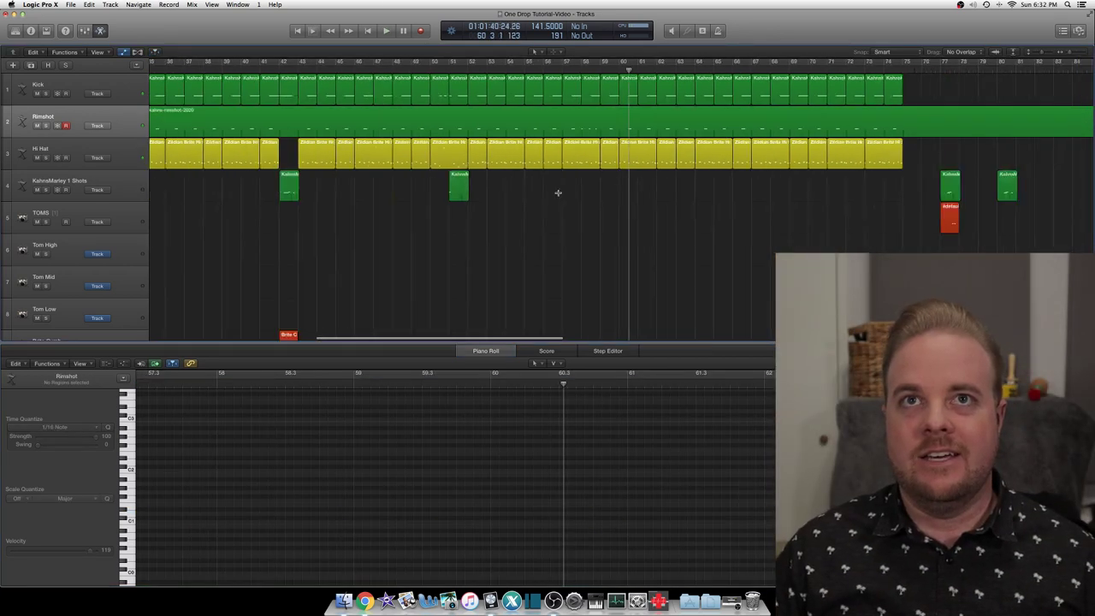
scroll(560, 186, "right", 2)
scroll(559, 185, "right", 5)
scroll(559, 186, "up", 1)
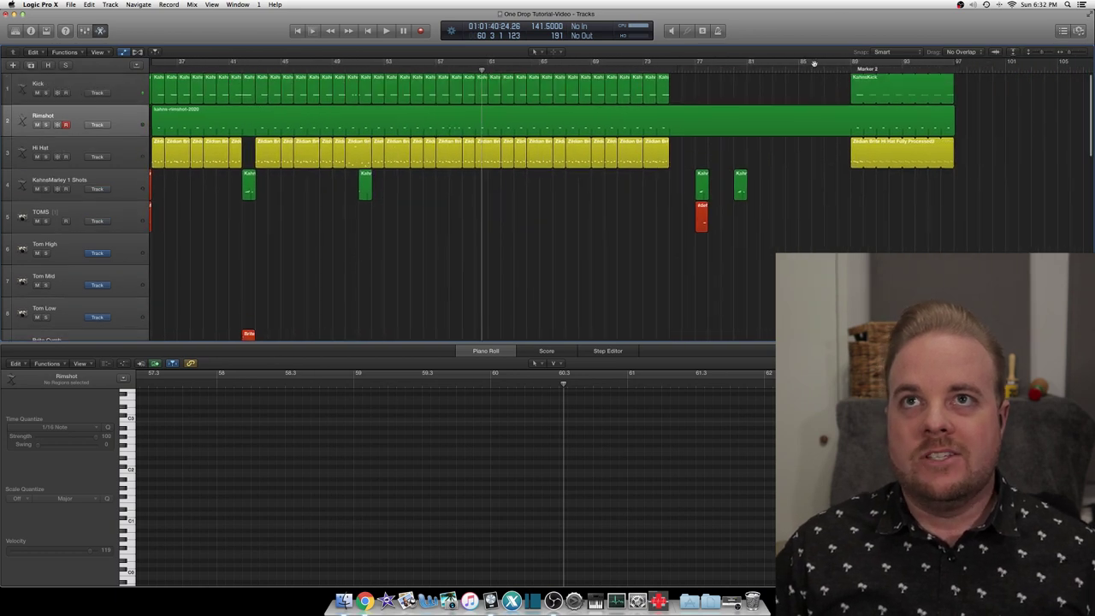
left_click_drag(848, 65, 953, 66)
key("space")
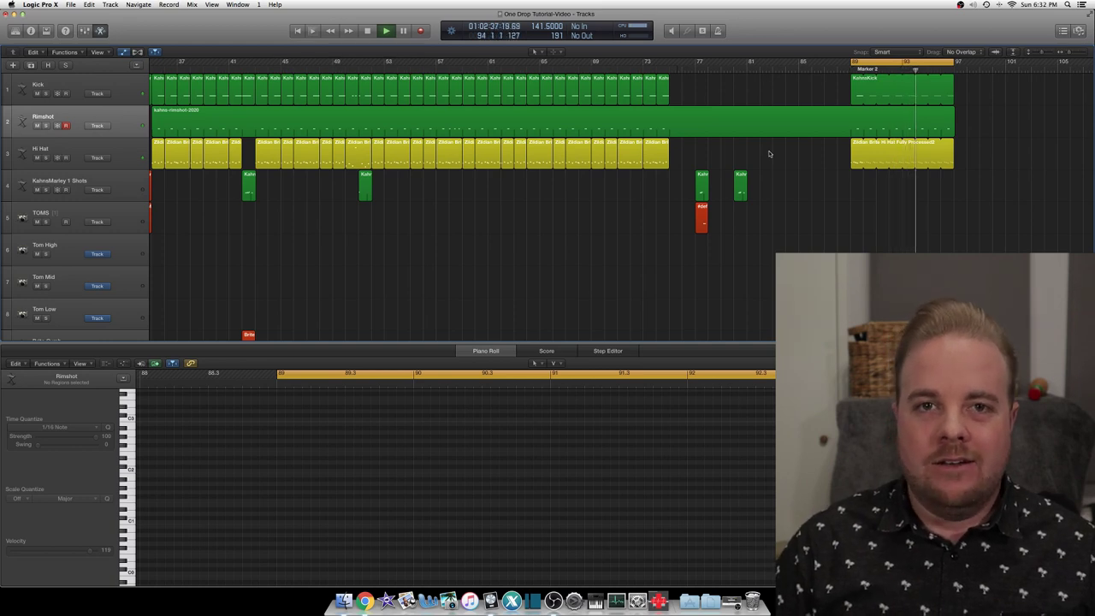
- Hide the track automation and examine the Bass amp waveform from bar 89
scroll(831, 130, "down", 10)
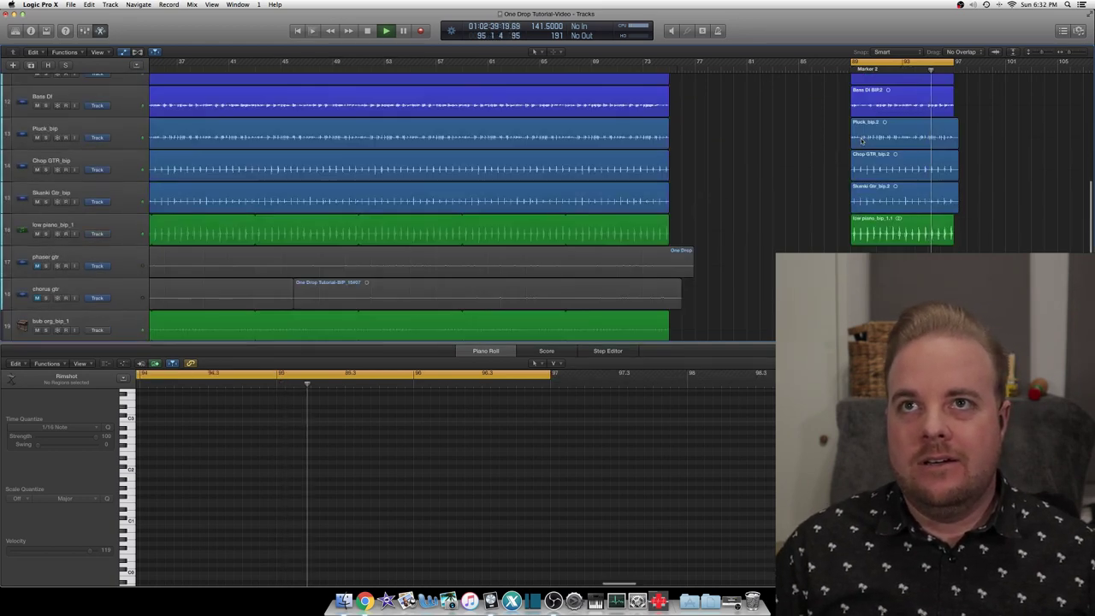
key("super+Right")
key("super+Right")
key("super+Right")
key("super+Right")
key("super+Right")
key("super+Right")
key("super+Right")
key("super+Right")
key("super+Right")
key("super+Right")
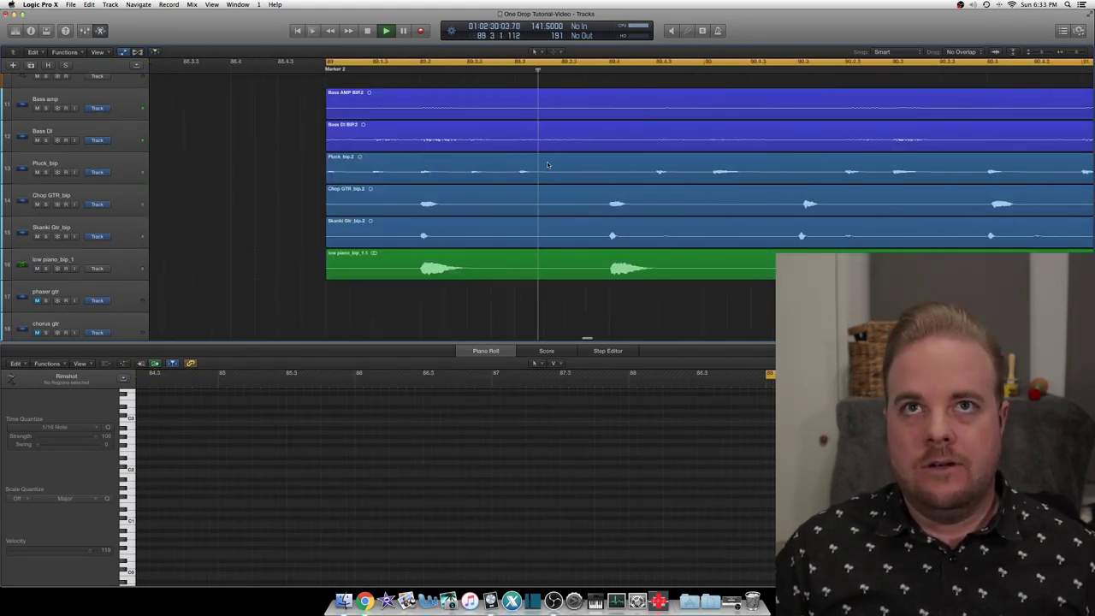
scroll(547, 161, "up", 5)
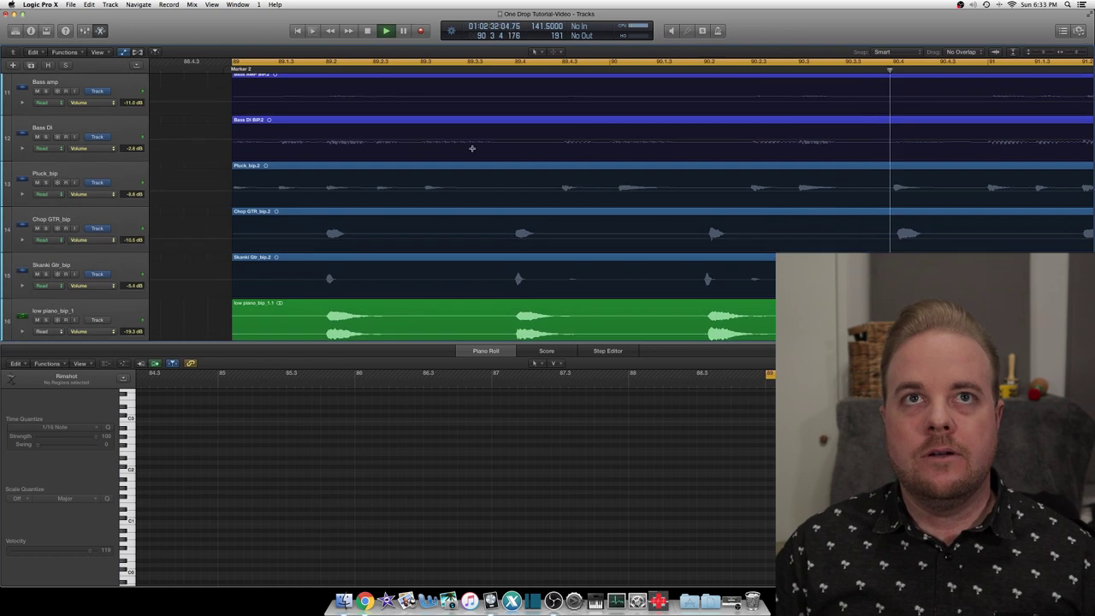
scroll(462, 147, "up", 3)
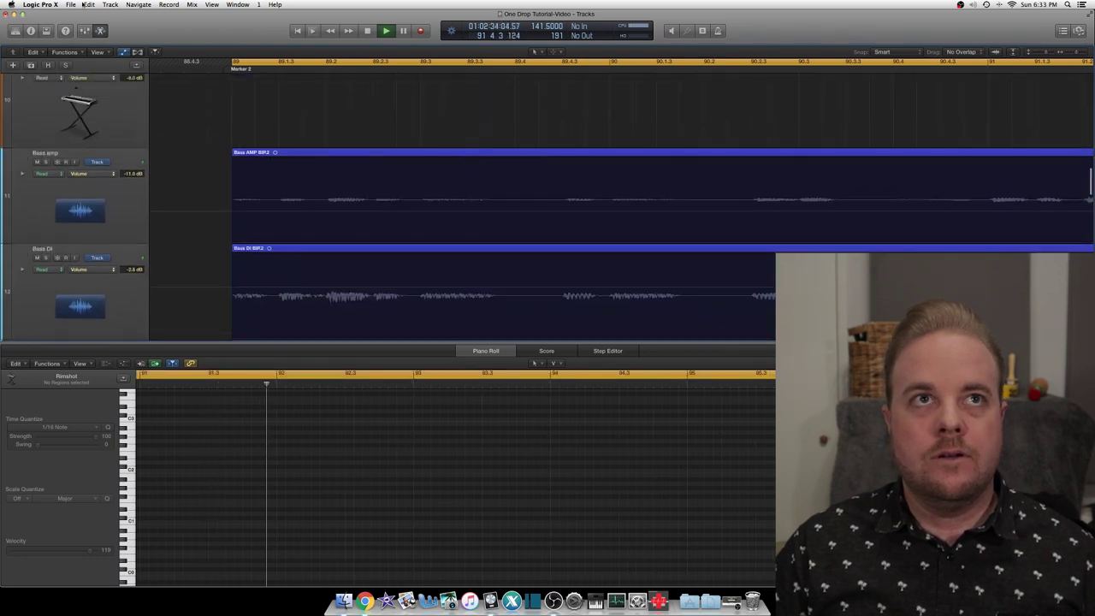
left_click(124, 53)
scroll(262, 254, "up", 5)
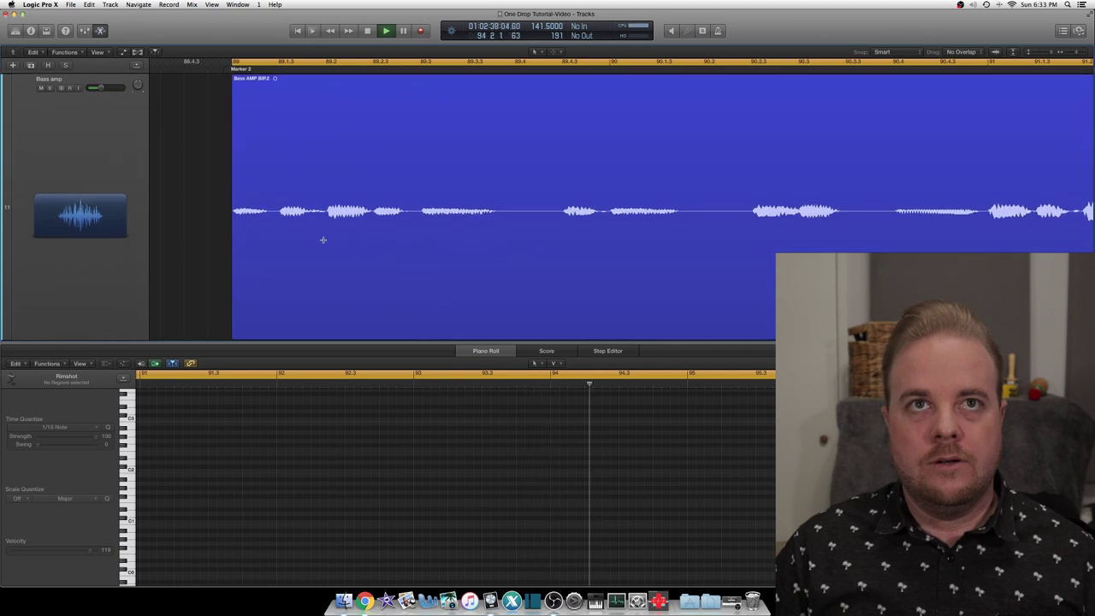
scroll(246, 125, "up", 2)
- Play the bass line from bar 89 to hear how its notes sit against the beats
left_click(232, 67)
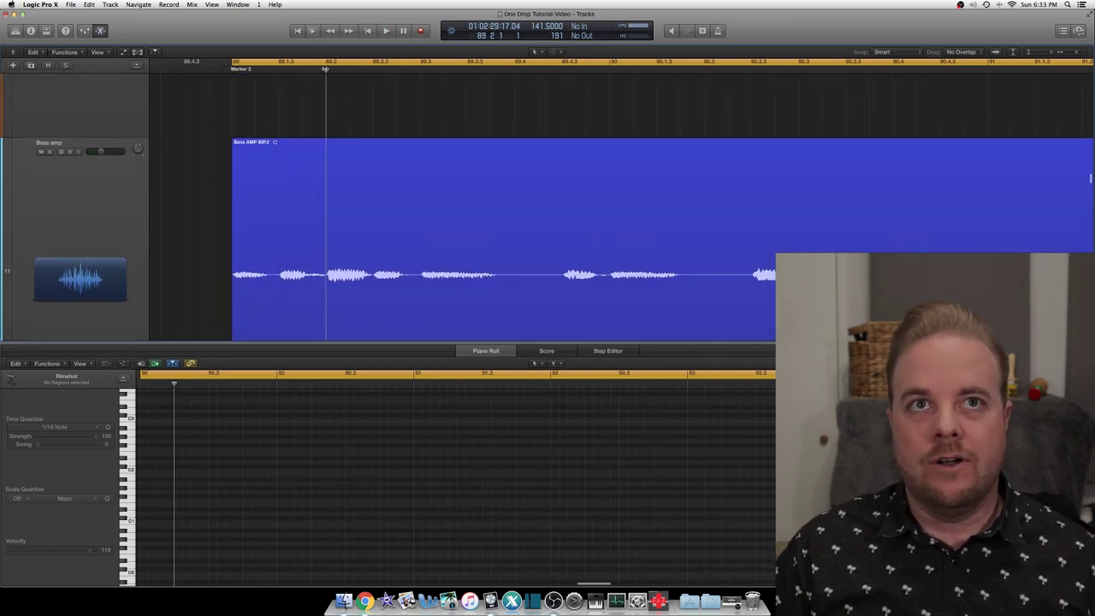
key("space")
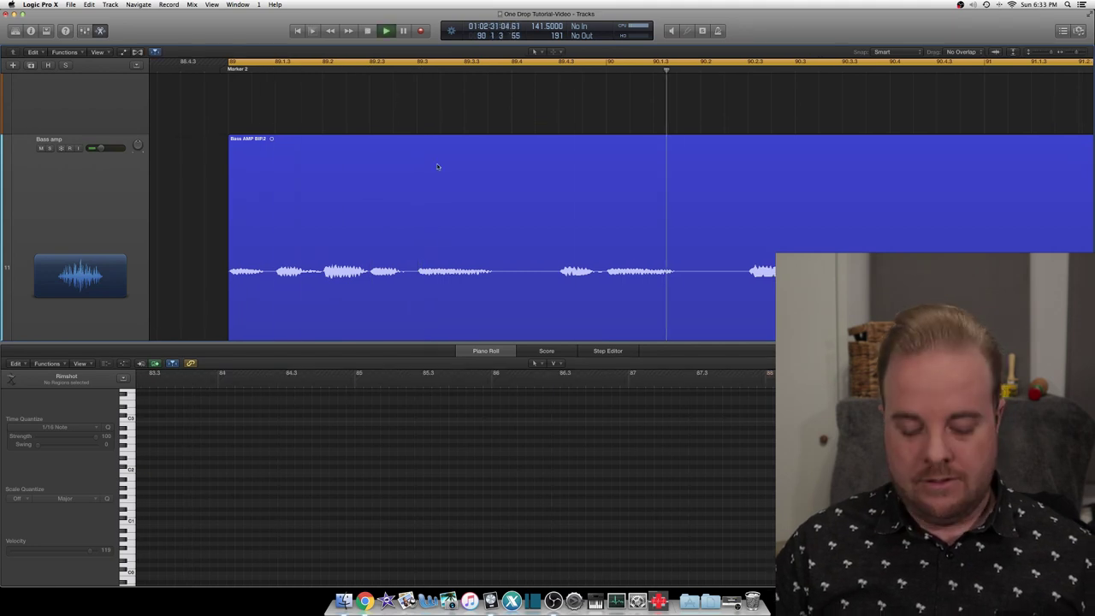
key("space")
- Set a four-bar cycle range starting at bar 50, and shift it to span bars 51 to 55
key("super+Left")
key("super+Left")
key("super+Left")
key("super+Left")
key("super+Left")
key("super+Left")
key("super+Left")
key("super+Left")
scroll(437, 163, "left", 10)
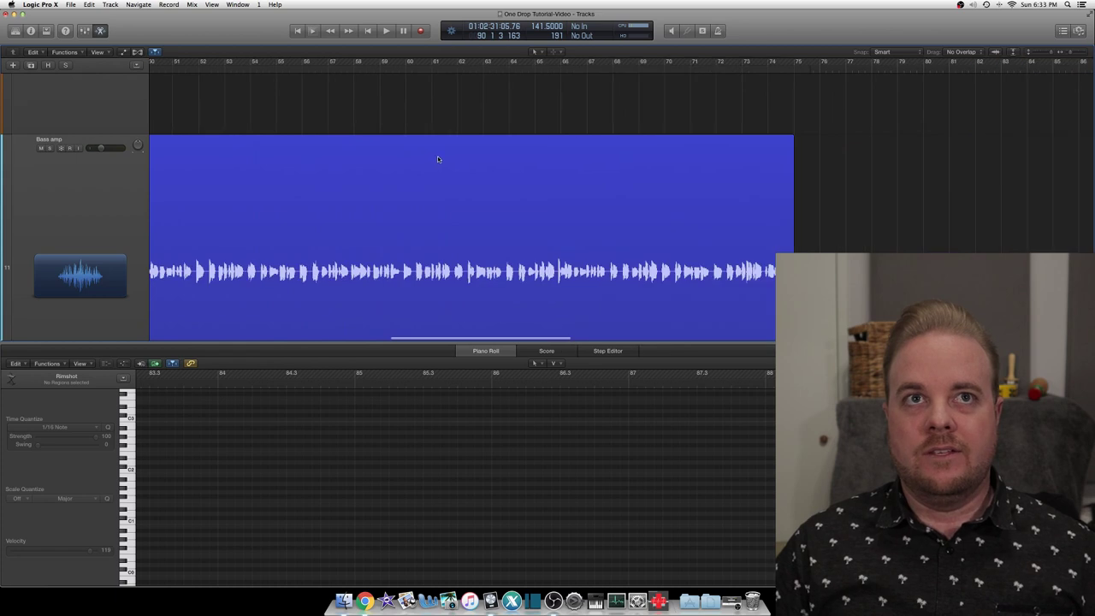
left_click_drag(386, 63, 483, 63)
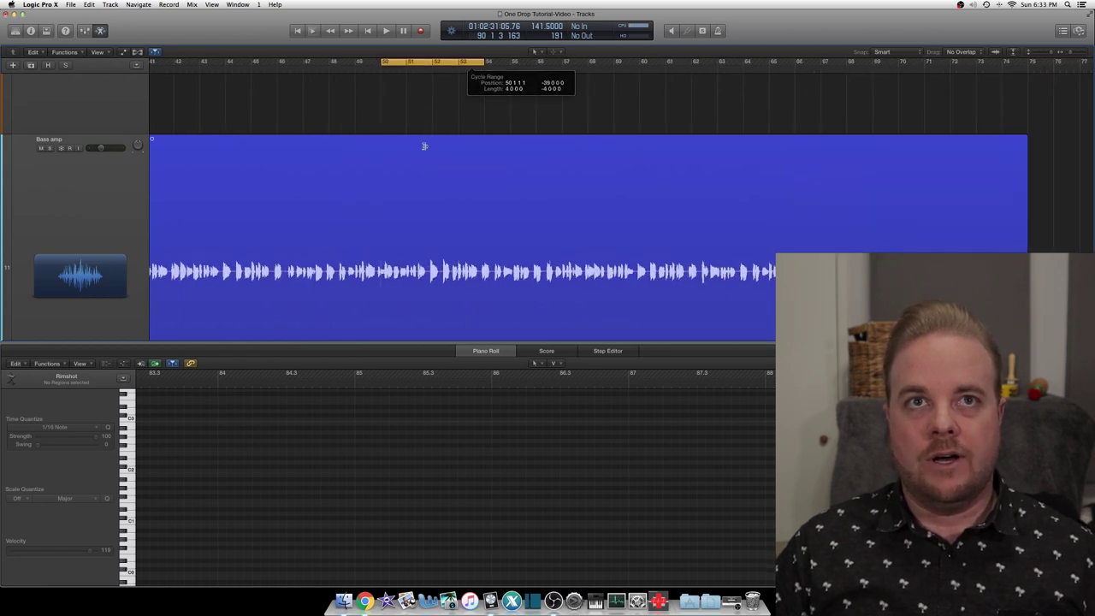
key("space")
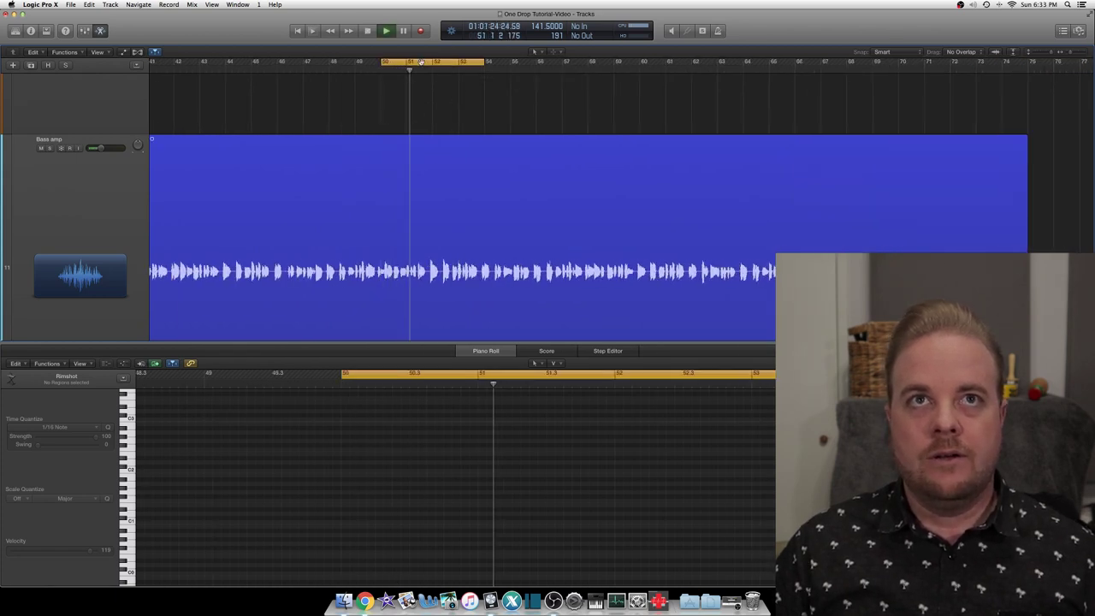
left_click_drag(422, 62, 447, 63)
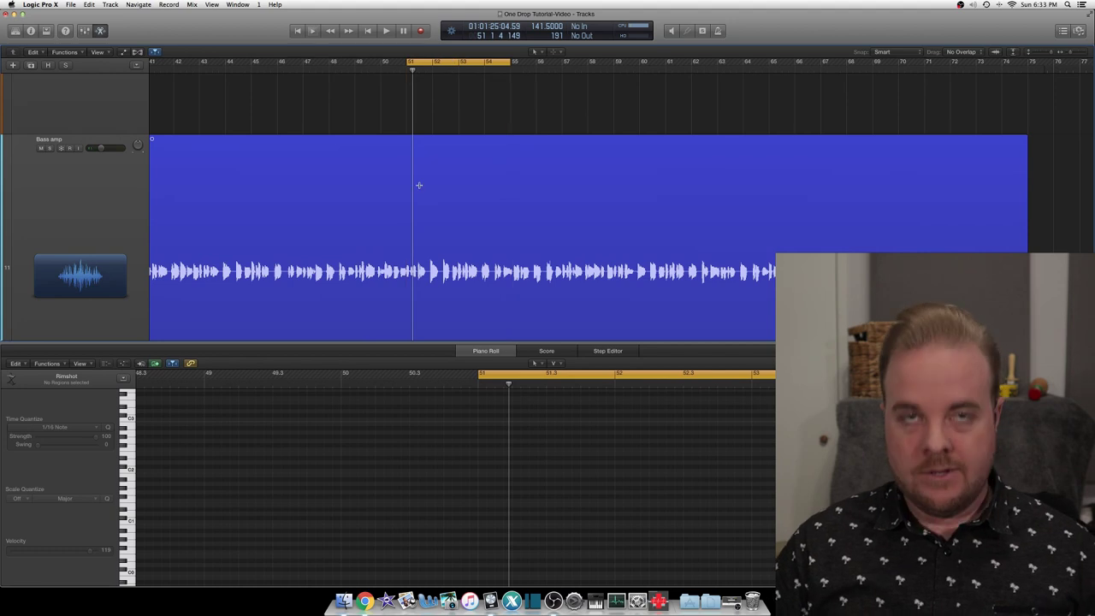
- Play the start of bar 51 repeatedly and examine where the Bass amp notes fall against the beats
key("super+Right")
key("super+Right")
key("super+Right")
key("super+Right")
scroll(445, 261, "up", 3)
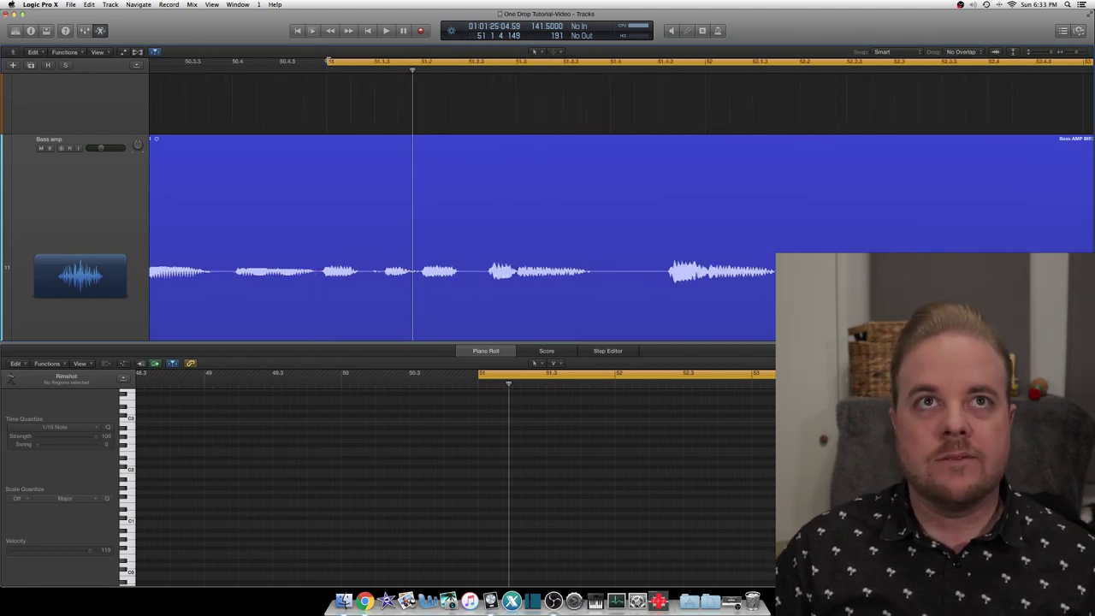
left_click(327, 70)
key("space")
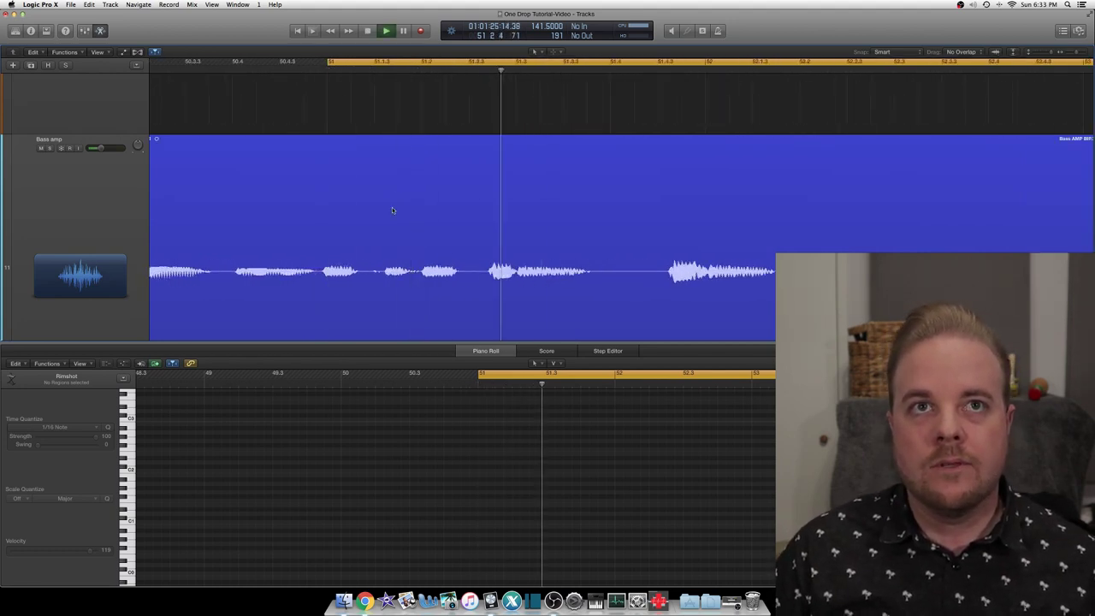
key("space")
left_click(328, 70)
key("space")
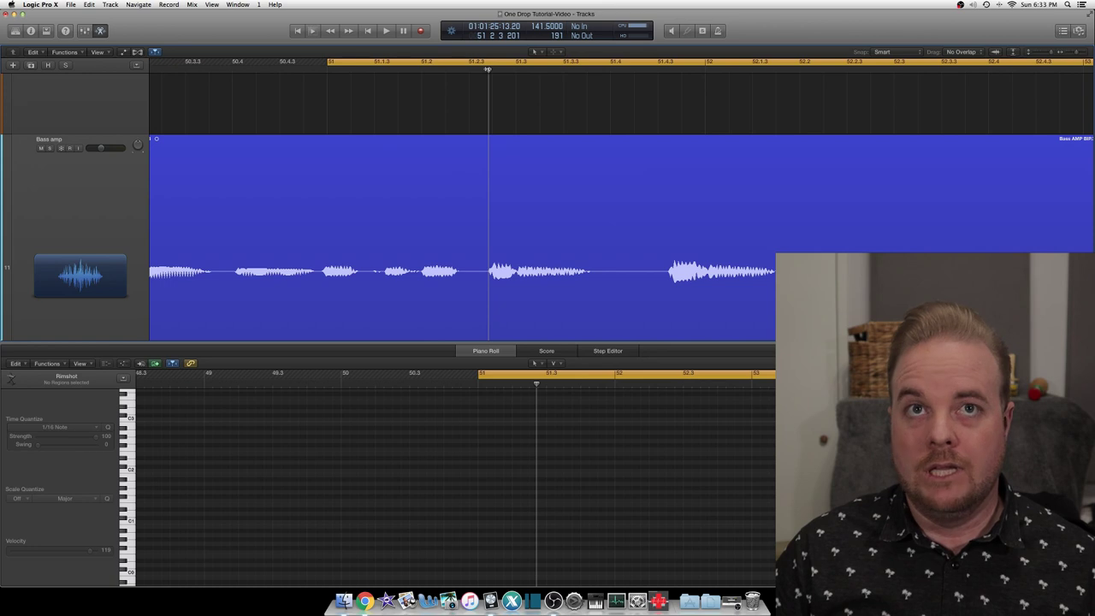
left_click_drag(516, 68, 325, 29)
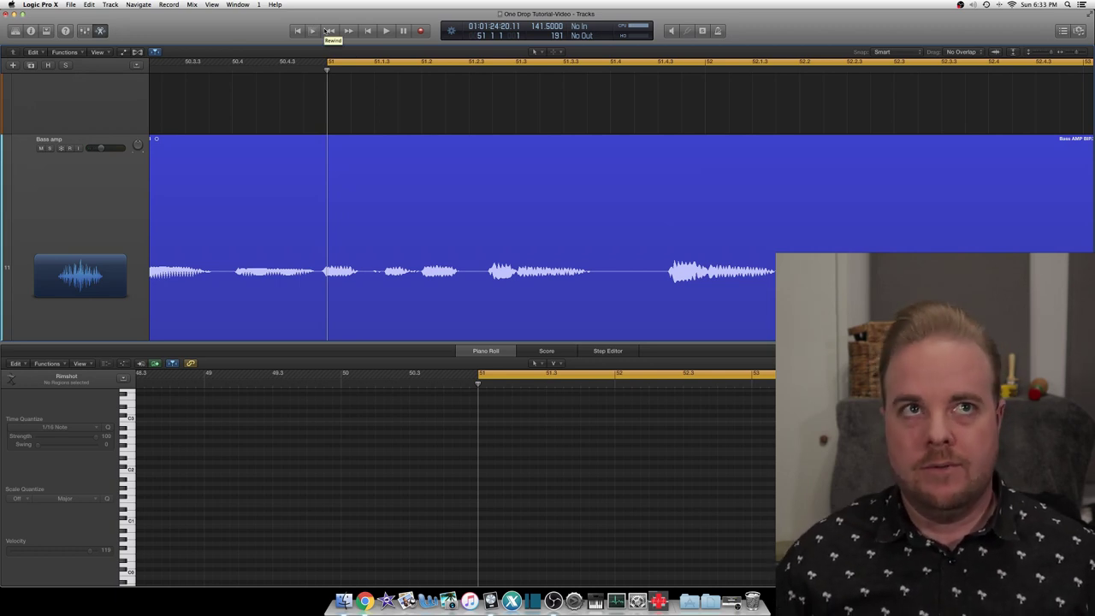
- Solo the Bass amp and Bass DI tracks and listen to the bass line from bar 51
left_click(50, 149)
key("space")
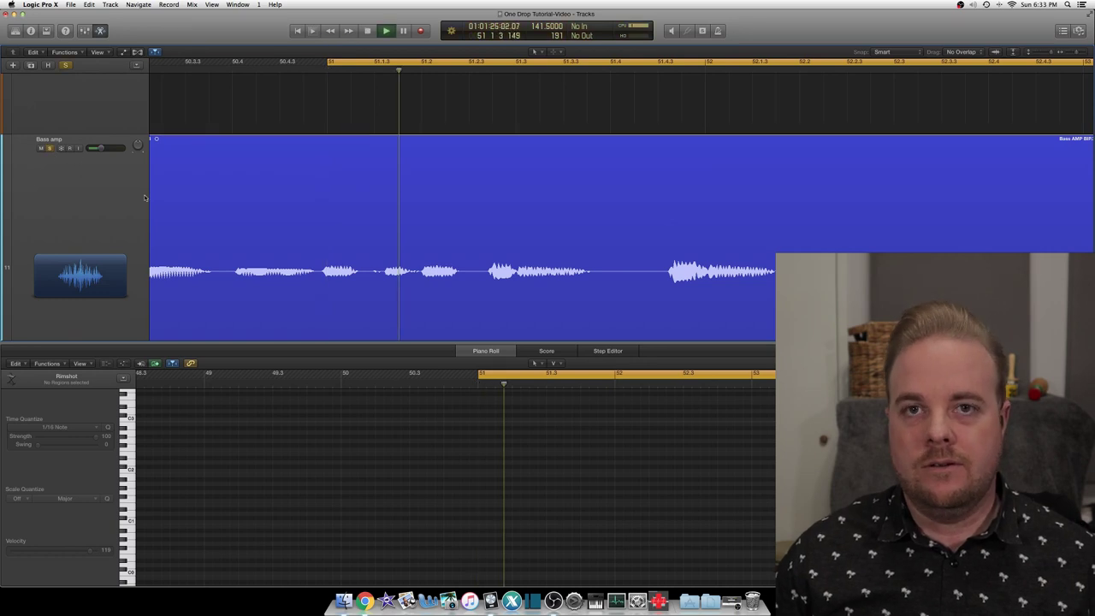
scroll(39, 153, "down", 5)
scroll(41, 149, "up", 1)
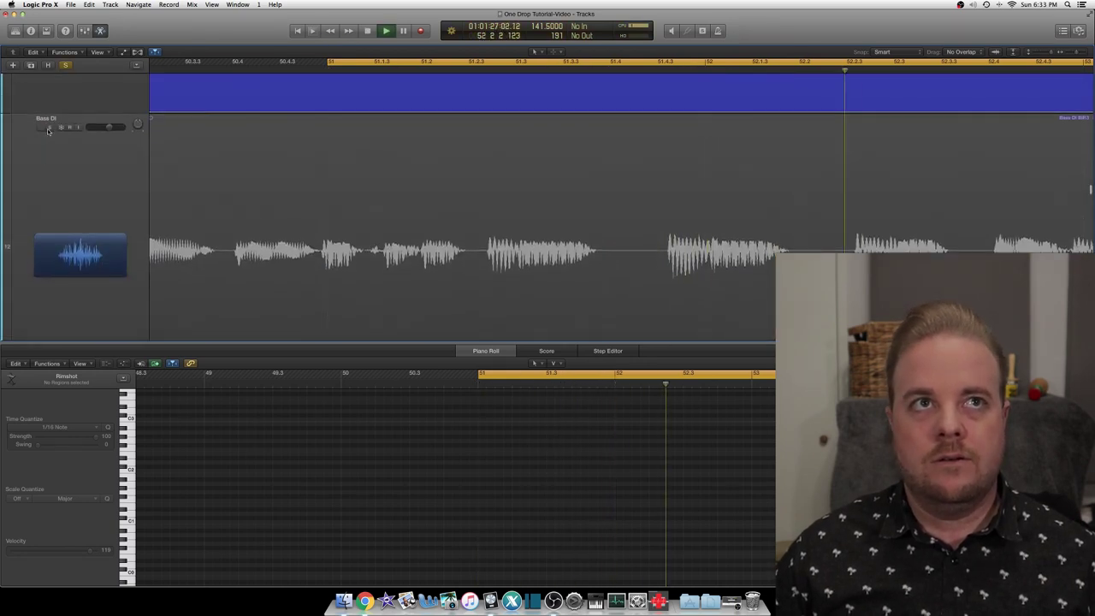
left_click(190, 182)
scroll(280, 181, "up", 1)
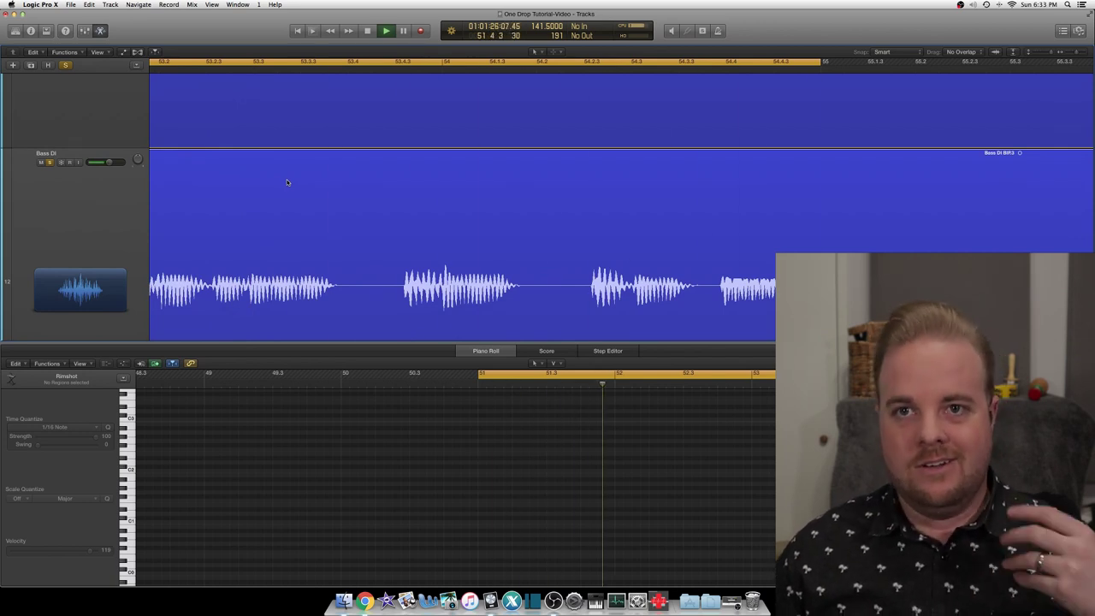
scroll(53, 164, "down", 2)
- Take the bass tracks out of solo and close the editor pane below the arrangement
left_click(52, 162)
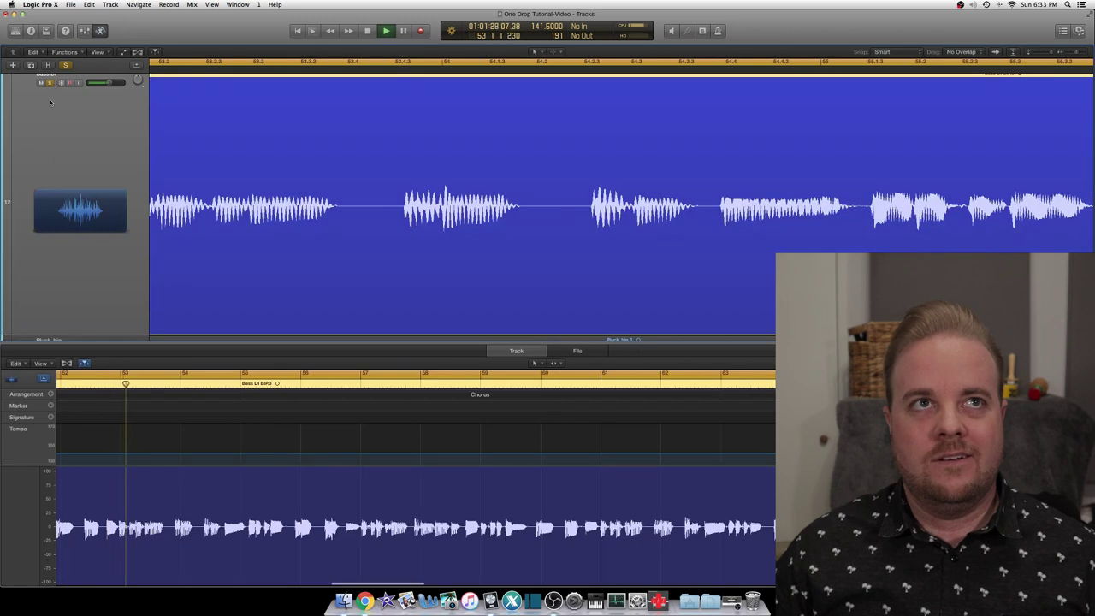
scroll(50, 102, "up", 2)
key("e")
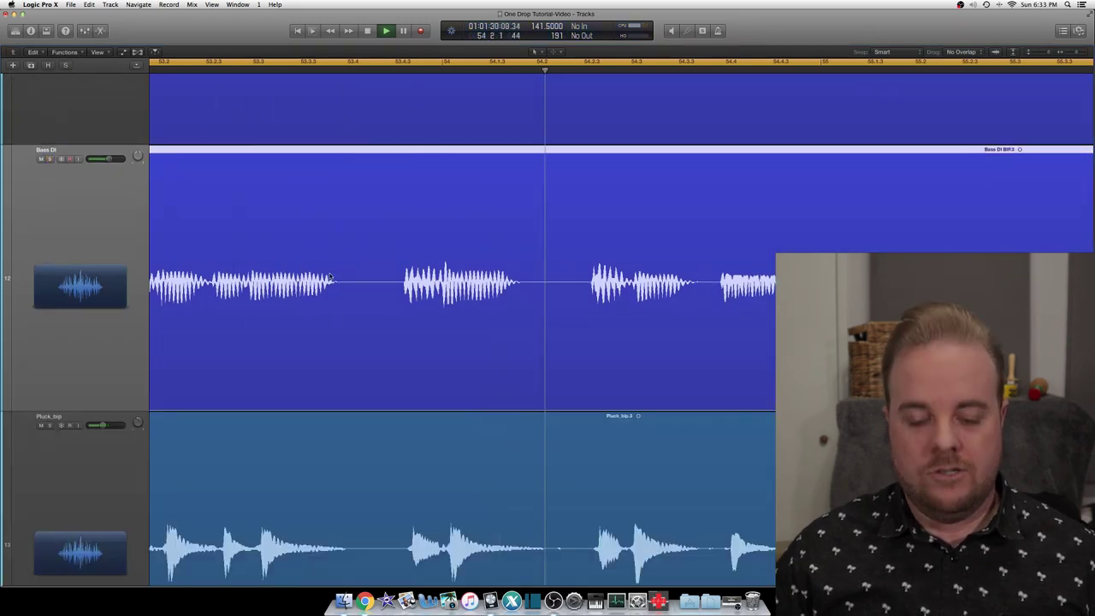
- Examine the Bass DI, Pluck, Chop GTR and Skanki Gtr waveforms across bars 37 to 73 during playback
key("super+Left")
key("super+Left")
key("super+Left")
key("super+Left")
key("super+Left")
key("super+Left")
key("super+Left")
key("super+Left")
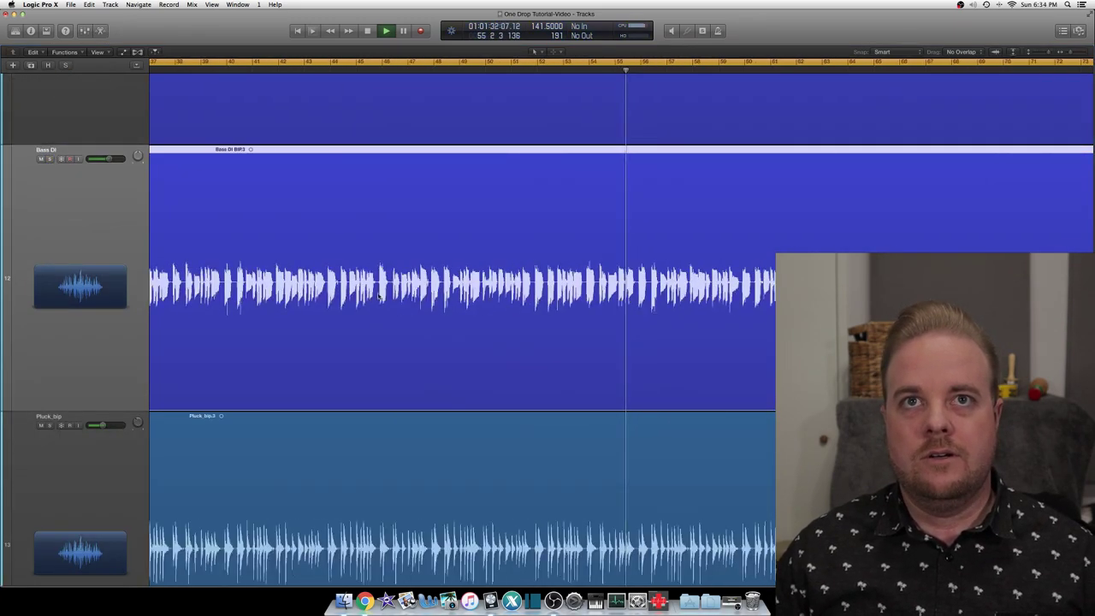
scroll(379, 295, "down", 6)
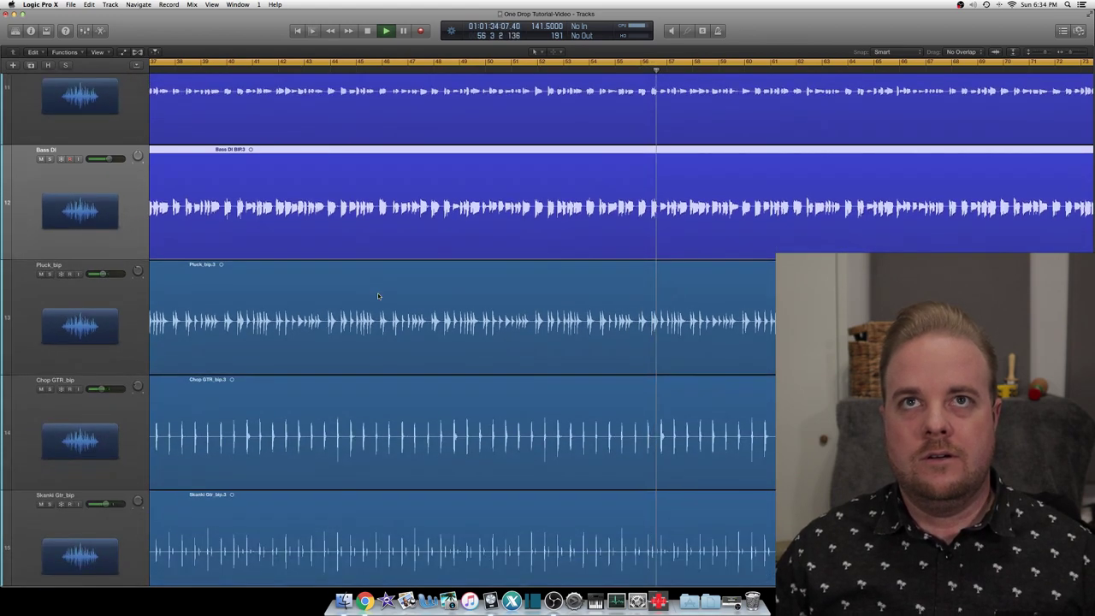
- Zoom the arrangement out to the full song and open the mixer to raise the Skanki Gtr channel's Bus 3 send
scroll(377, 293, "down", 6)
scroll(378, 292, "down", 4)
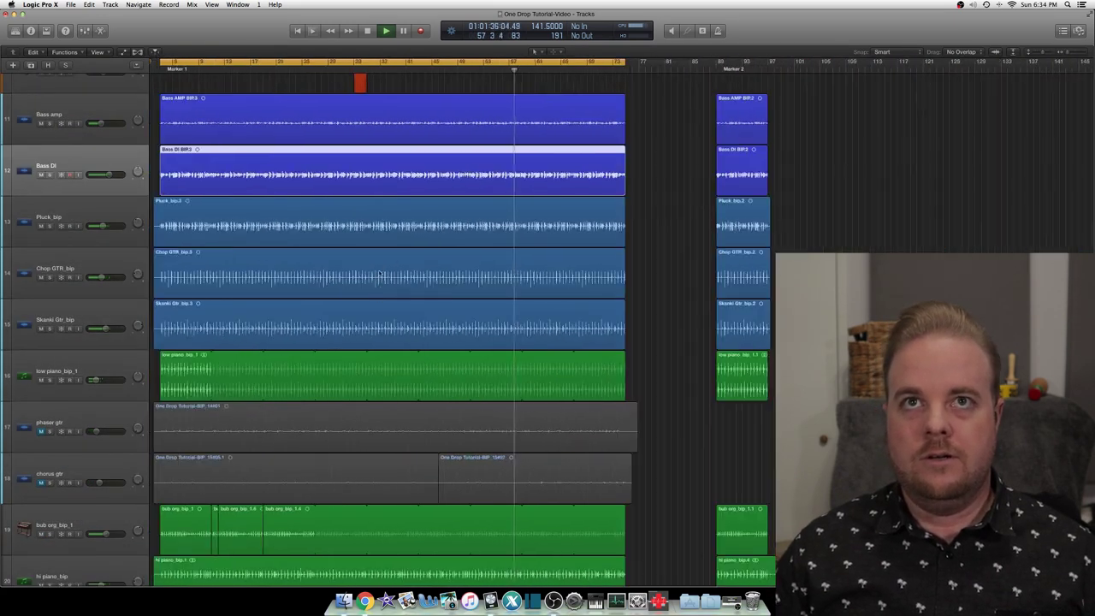
scroll(379, 274, "down", 5)
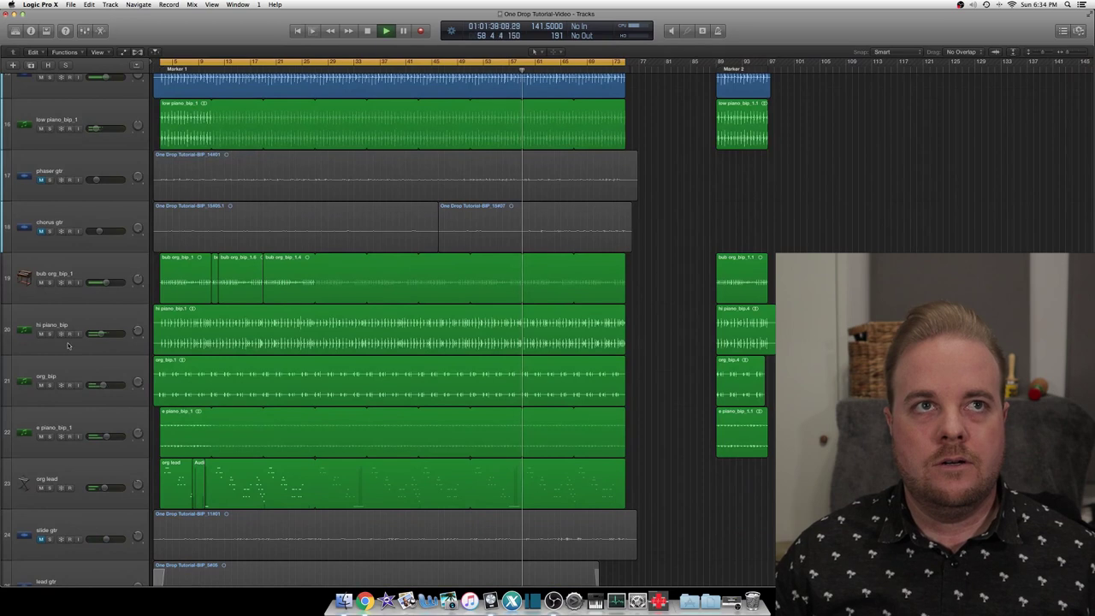
left_click(85, 30)
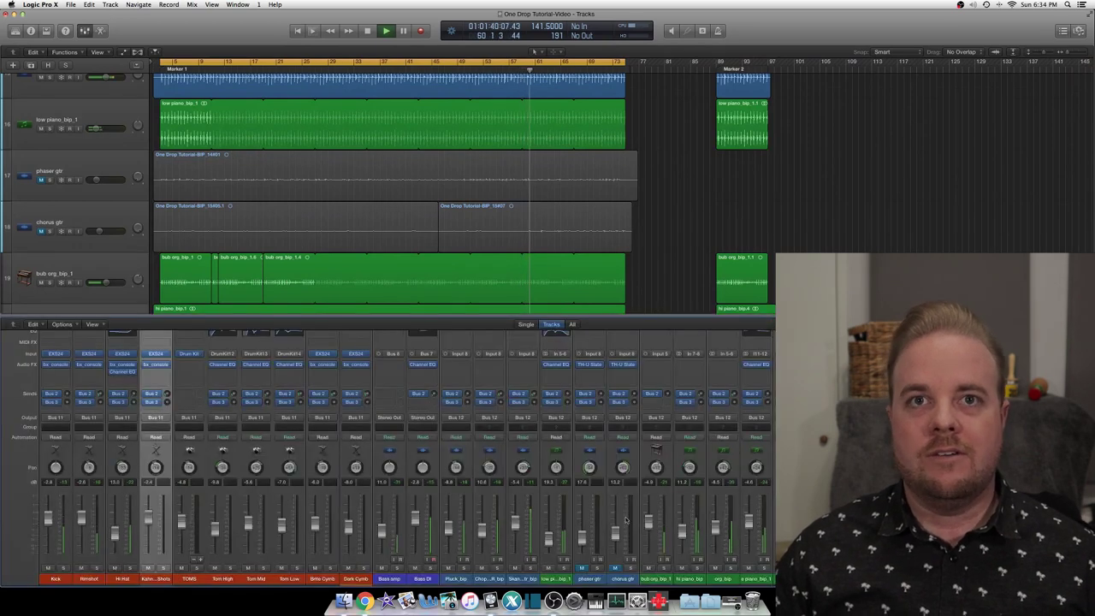
left_click(423, 454)
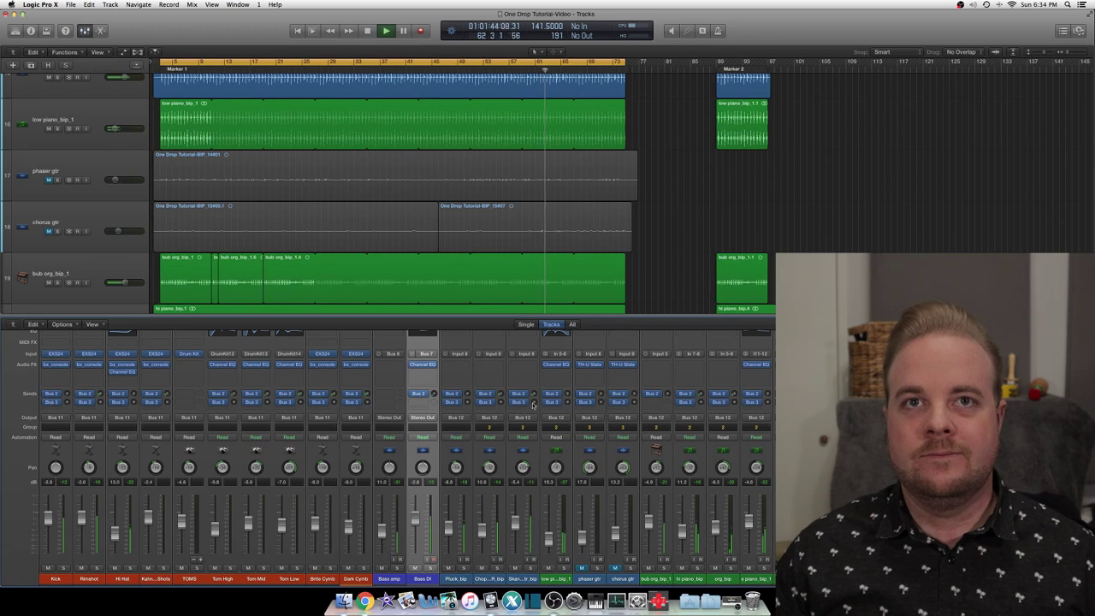
left_click_drag(533, 403, 533, 397)
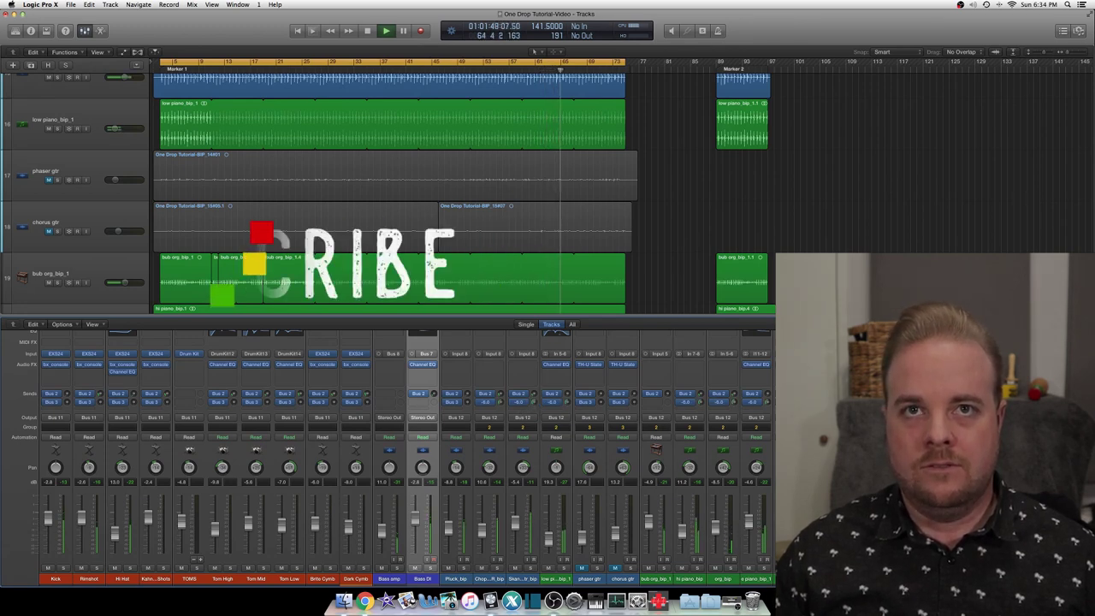
- With the grouped guitar and keyboard channels muted, adjust the Rimshot's Bus 2 send and unmute the phaser and chorus guitars
left_click(548, 568)
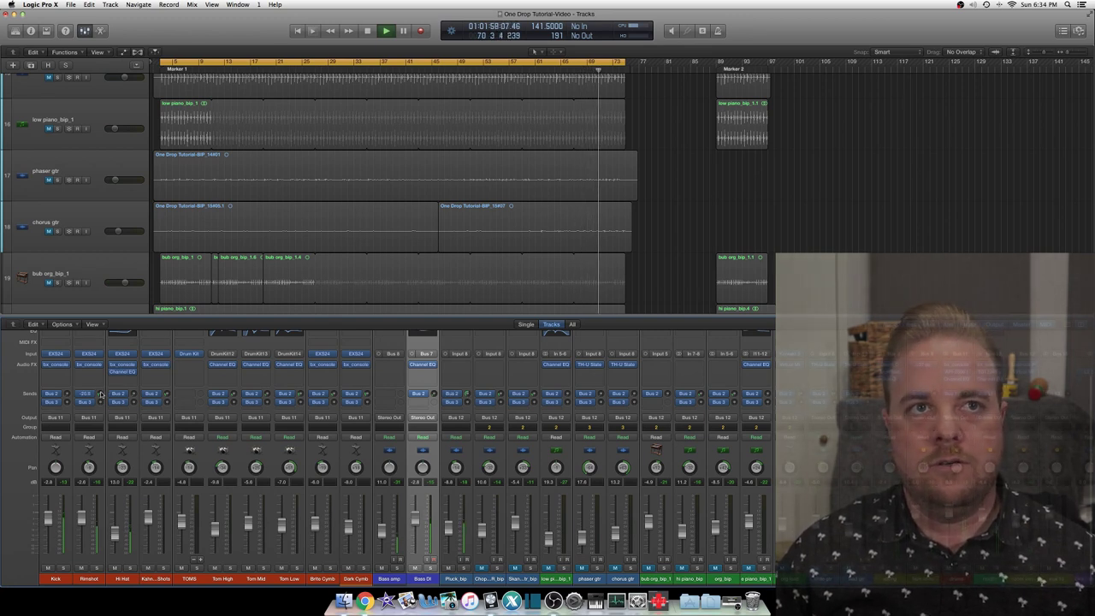
left_click_drag(100, 395, 101, 396)
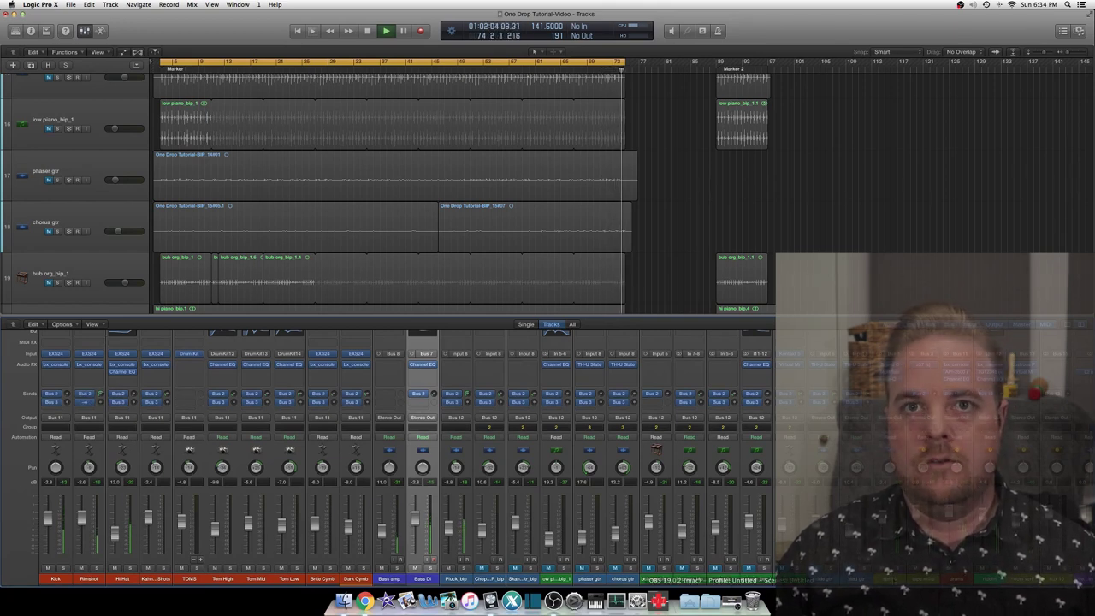
left_click(615, 568)
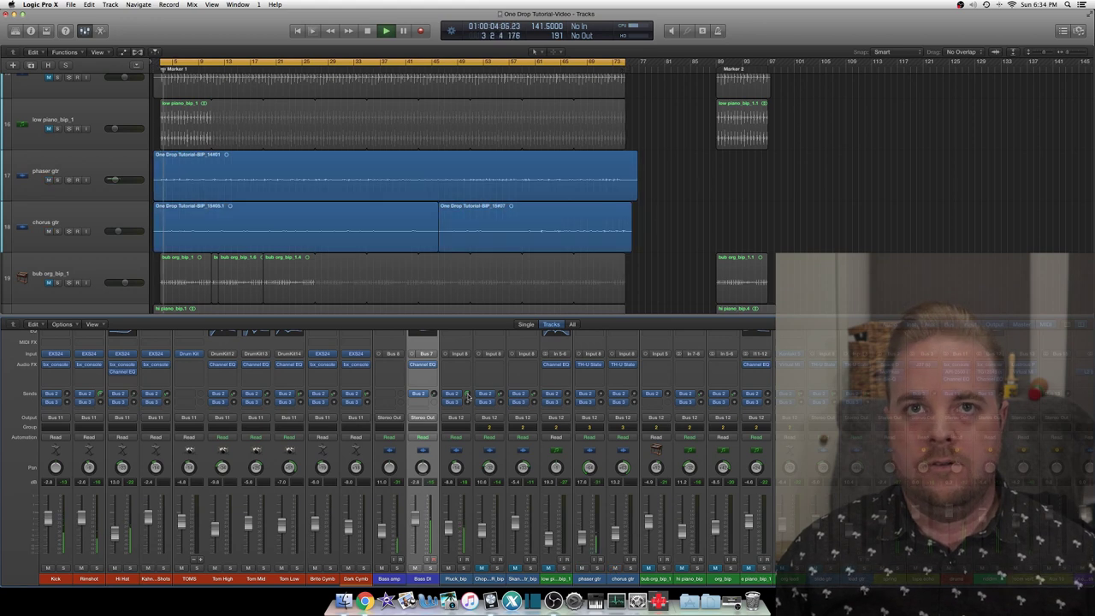
- Switch the grouped Chop, Skanki, piano and organ channels in and out of the mix repeatedly during playback to compare the arrangement
left_click(648, 568)
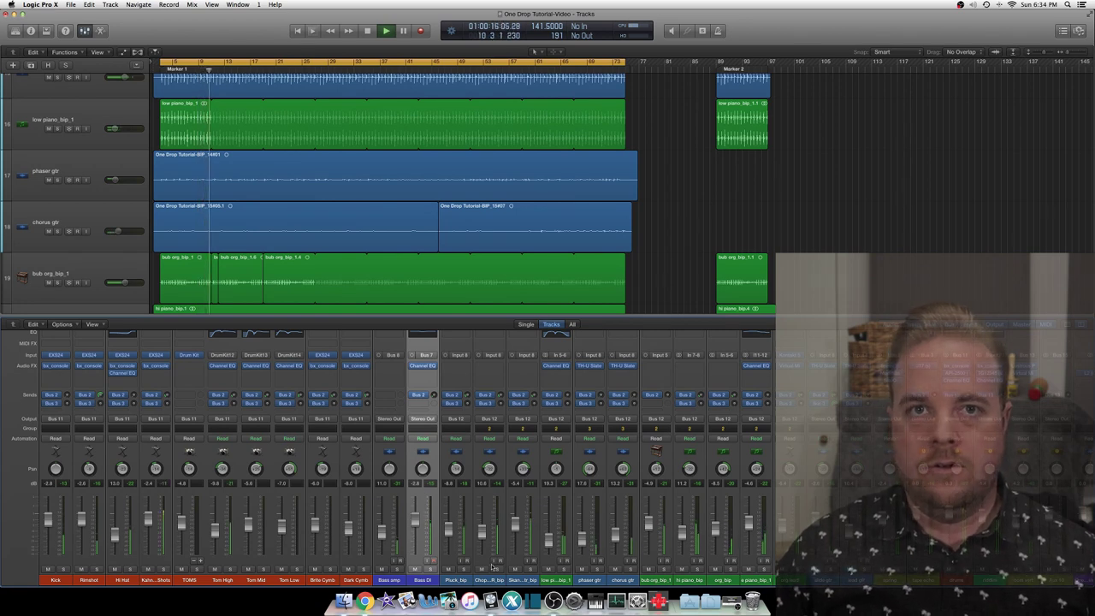
left_click(648, 568)
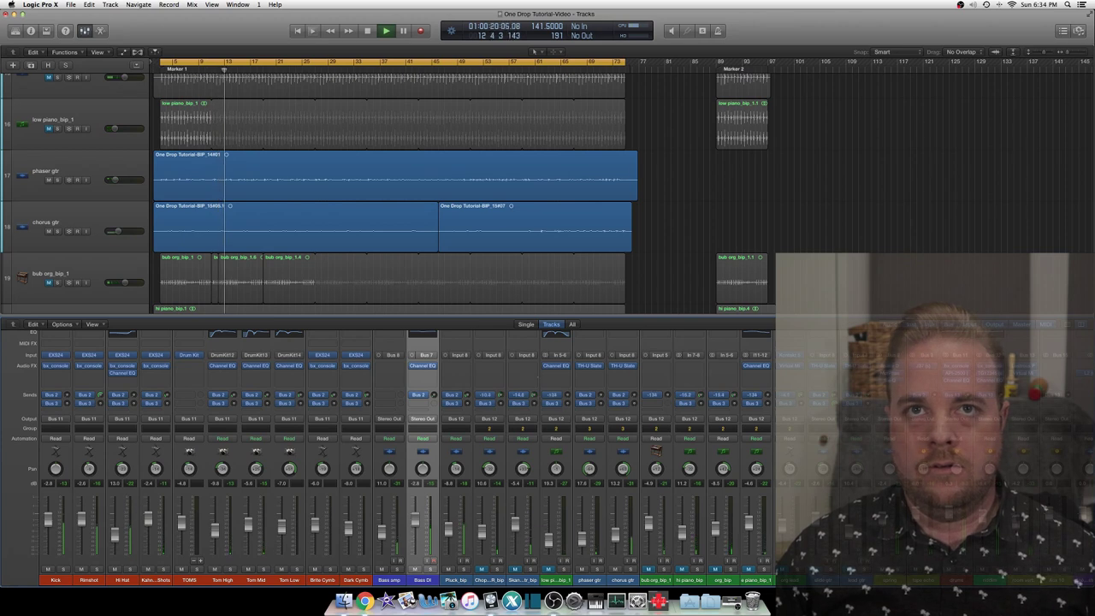
left_click(516, 569)
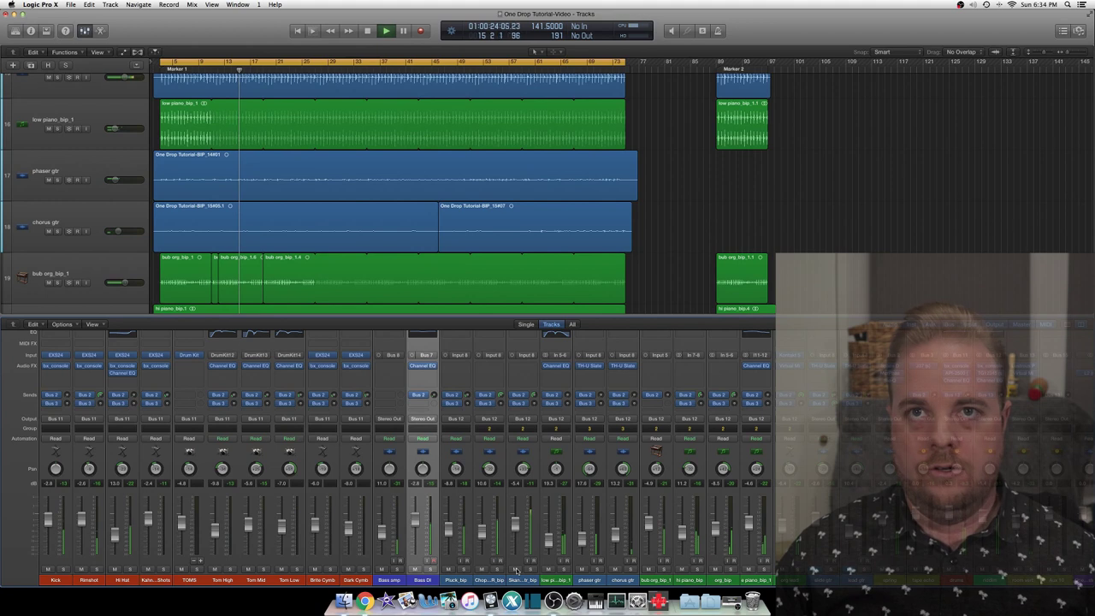
left_click(516, 569)
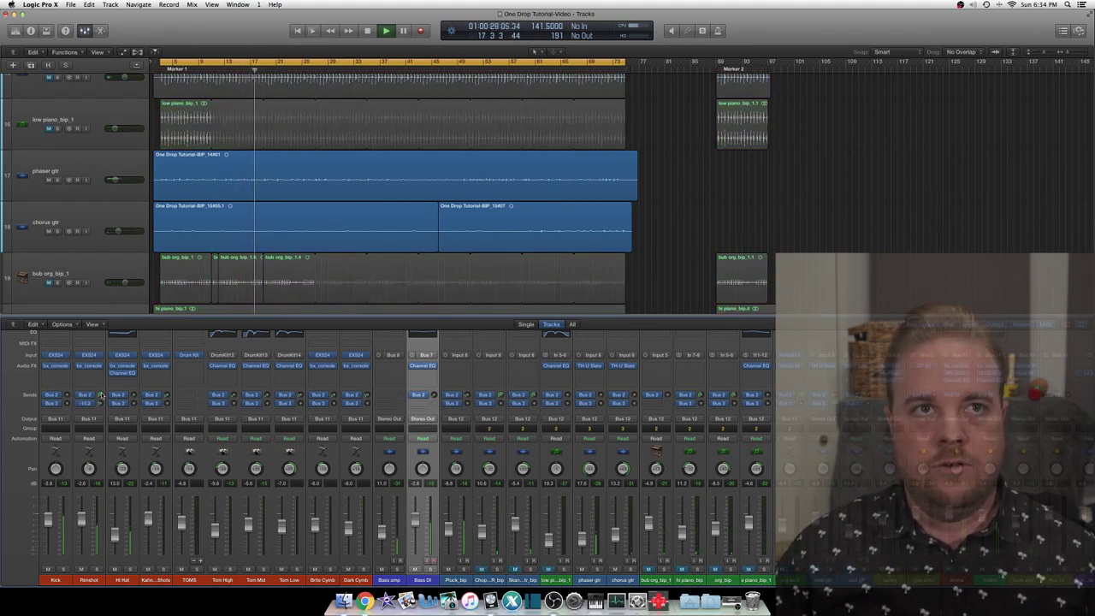
left_click(481, 569)
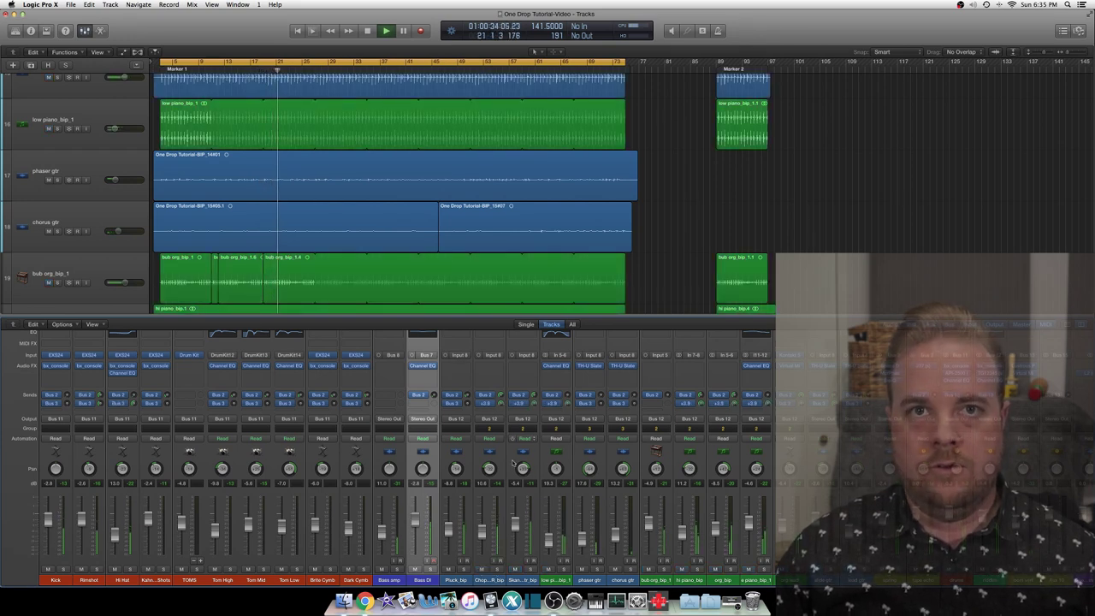
left_click(484, 569)
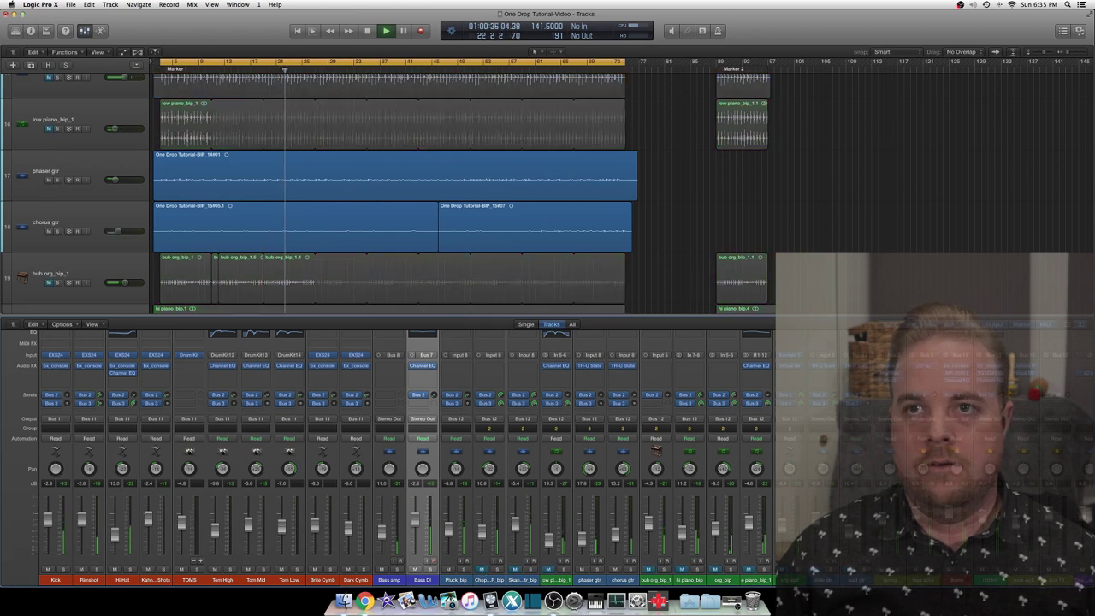
scroll(515, 410, "right", 2)
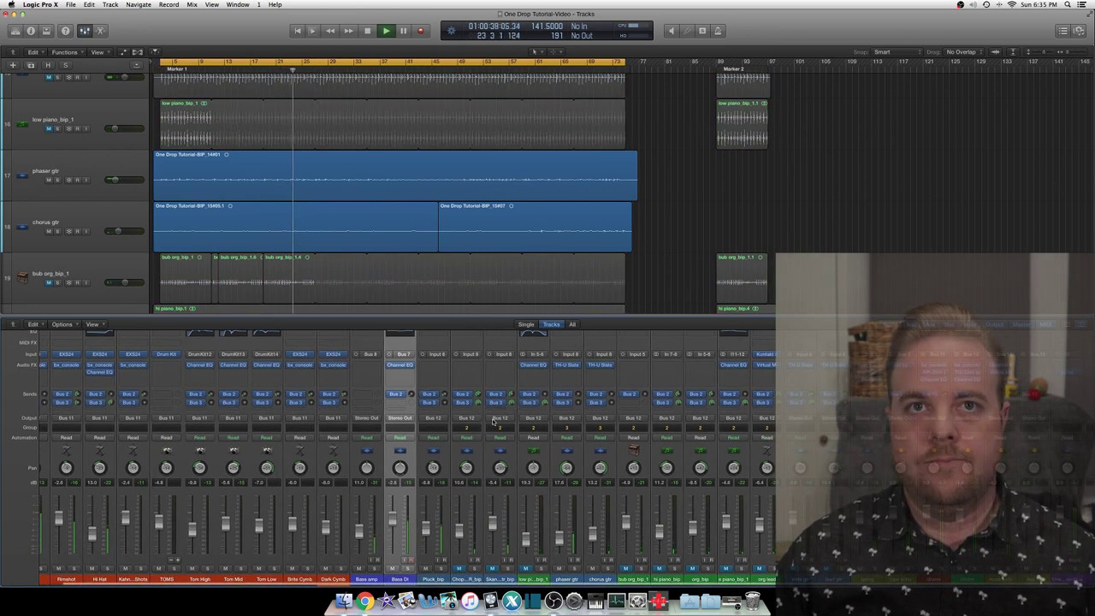